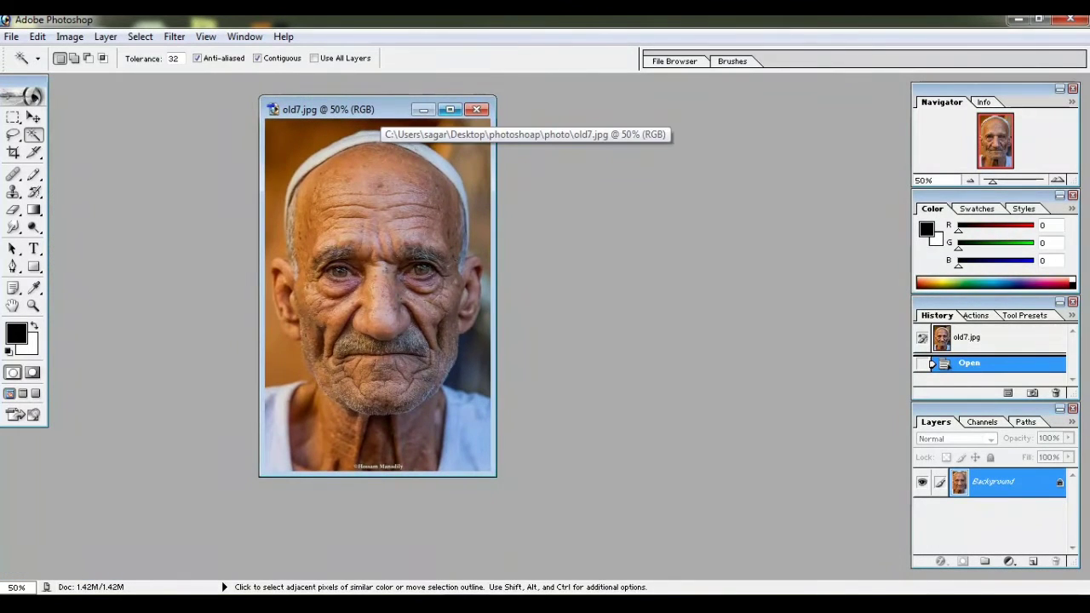
- Maximize the old7.jpg window, fit the whole portrait in view, and select the Pen tool
{"action": "double_click", "coordinate": [375, 109]}
{"action": "key", "text": "ctrl+plus"}
{"action": "key", "text": "ctrl+plus"}
{"action": "key", "text": "ctrl+minus"}
{"action": "key", "text": "ctrl+minus"}
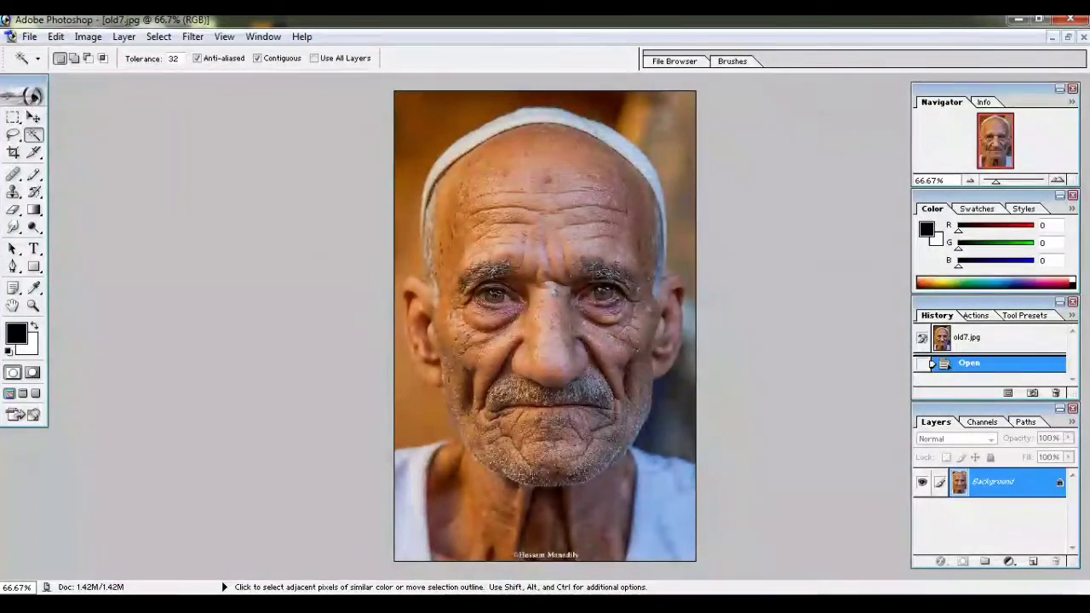
{"action": "left_click", "coordinate": [13, 266]}
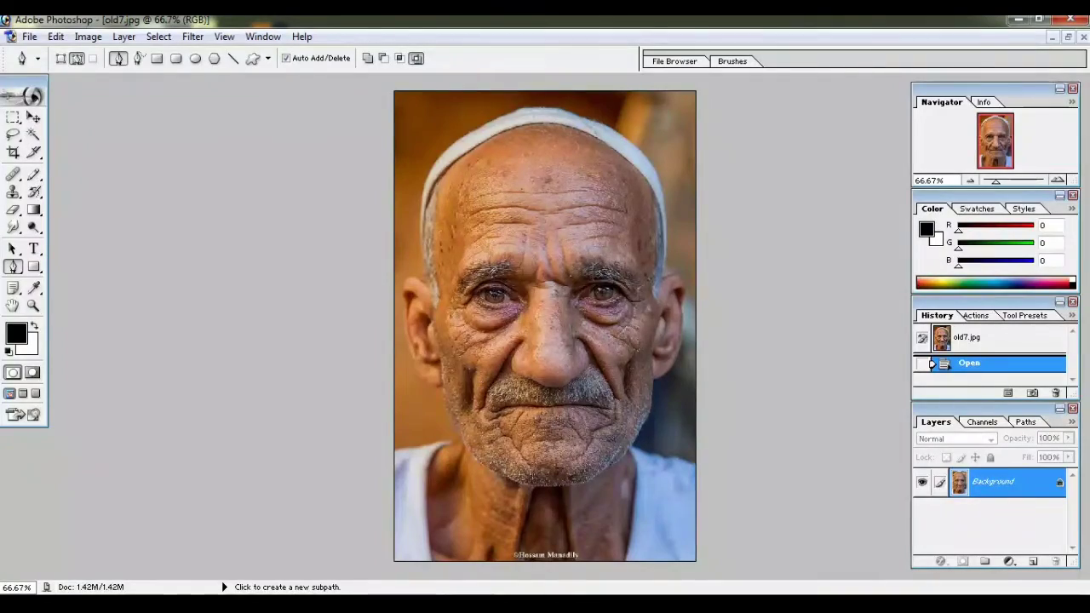
- Zoom to 200% and start the pen path at the left shoulder, up past the left jaw
{"action": "key", "text": "ctrl+plus"}
{"action": "key", "text": "ctrl+plus"}
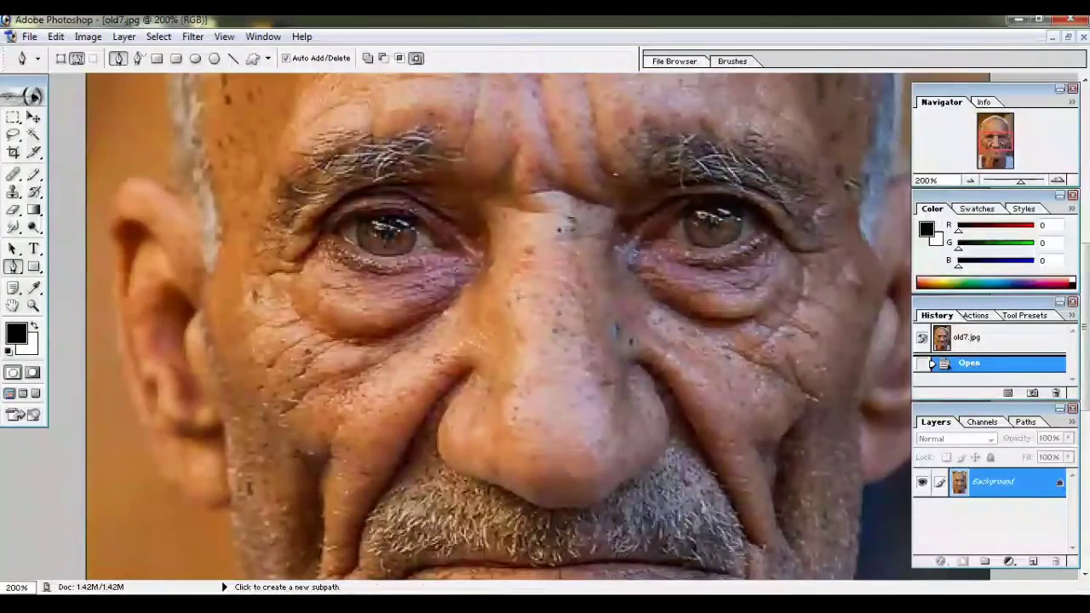
{"action": "scroll", "coordinate": [498, 328], "scroll_direction": "down", "scroll_amount": 3}
{"action": "scroll", "coordinate": [499, 328], "scroll_direction": "down", "scroll_amount": 3}
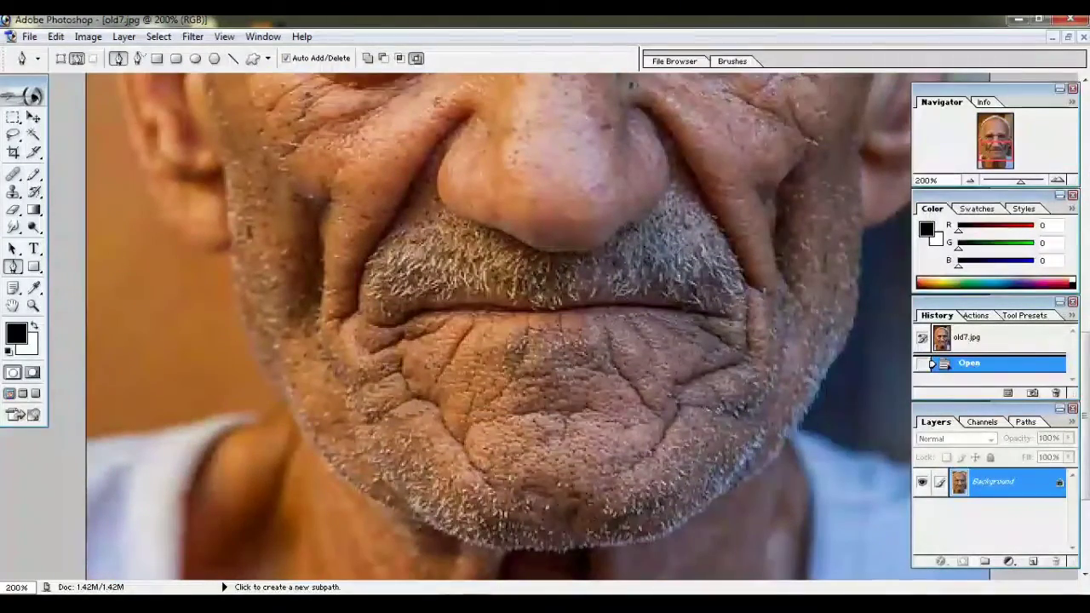
{"action": "left_click", "coordinate": [89, 439]}
{"action": "left_click", "coordinate": [112, 436]}
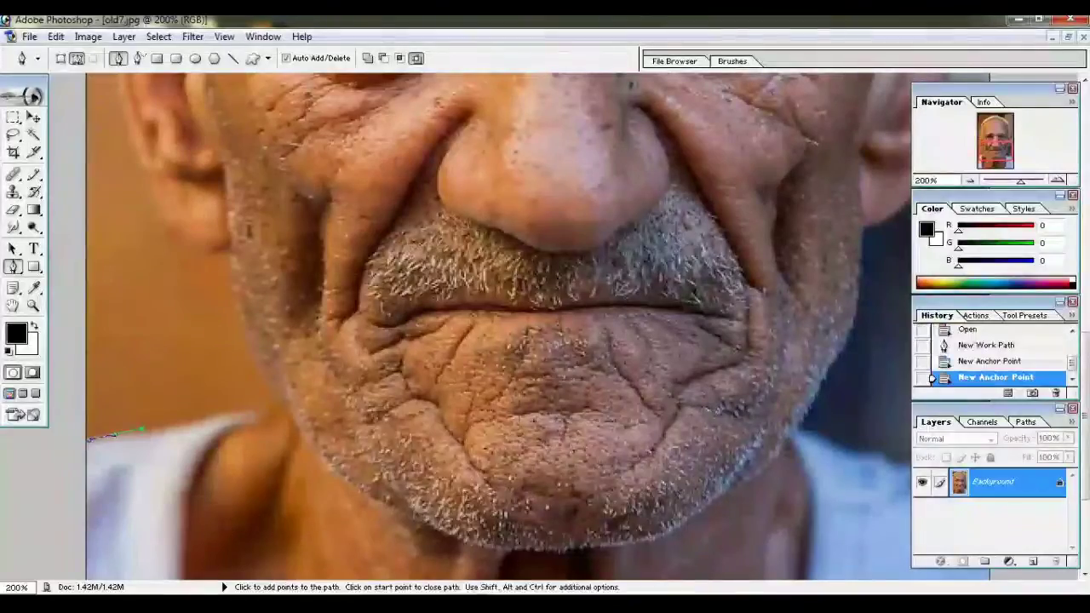
{"action": "mouse_move", "coordinate": [212, 416]}
{"action": "left_mouse_down"}
{"action": "mouse_move", "coordinate": [275, 402]}
{"action": "mouse_move", "coordinate": [241, 330]}
{"action": "mouse_move", "coordinate": [231, 257]}
{"action": "left_mouse_up"}
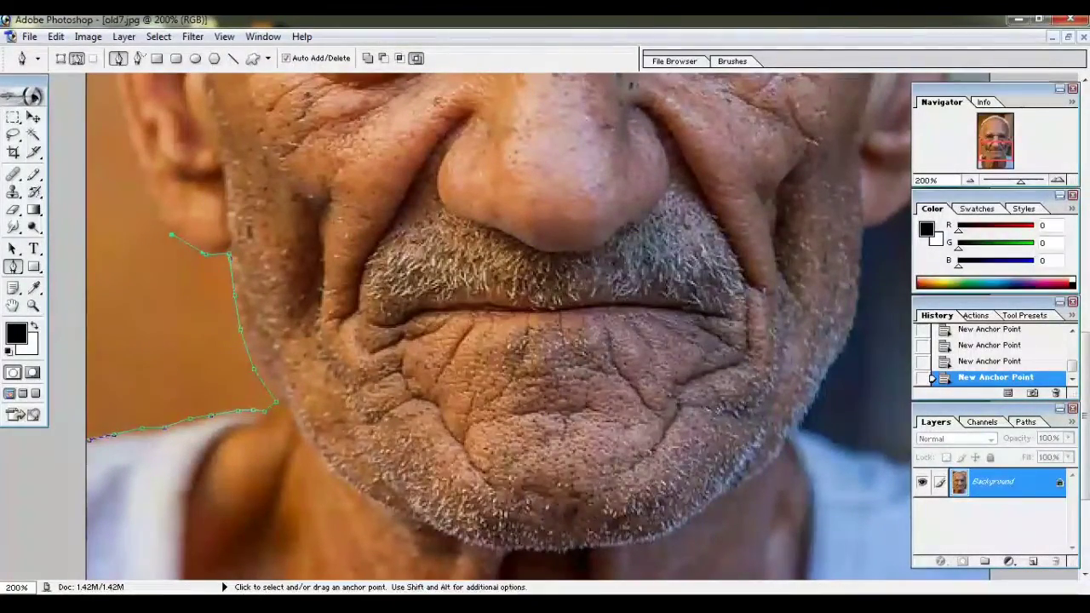
{"action": "left_click", "coordinate": [171, 235]}
{"action": "left_click", "coordinate": [166, 227]}
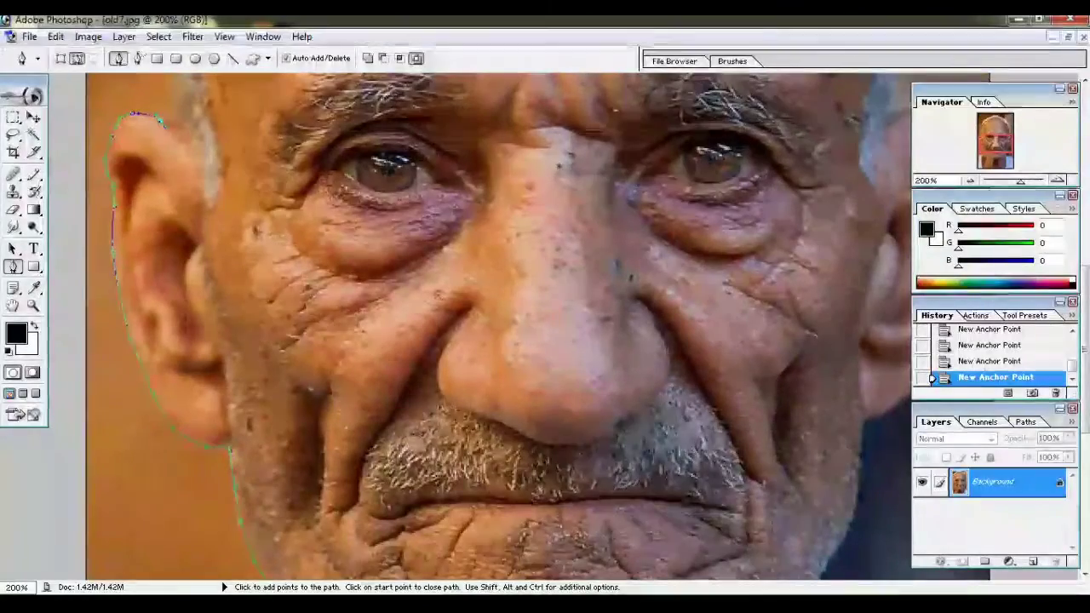
- Continue the path around the left ear and up the cap's left edge
{"action": "scroll", "coordinate": [498, 326], "scroll_direction": "up", "scroll_amount": 2}
{"action": "scroll", "coordinate": [498, 327], "scroll_direction": "up", "scroll_amount": 1}
{"action": "left_click", "coordinate": [181, 252]}
{"action": "scroll", "coordinate": [180, 252], "scroll_direction": "up", "scroll_amount": 1}
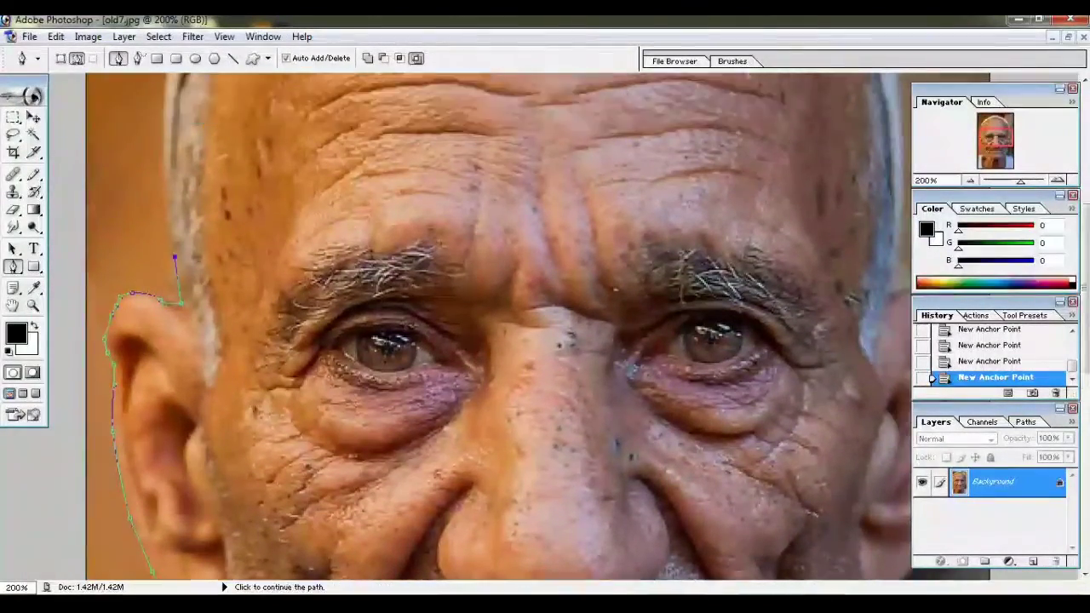
{"action": "scroll", "coordinate": [177, 298], "scroll_direction": "up", "scroll_amount": 2}
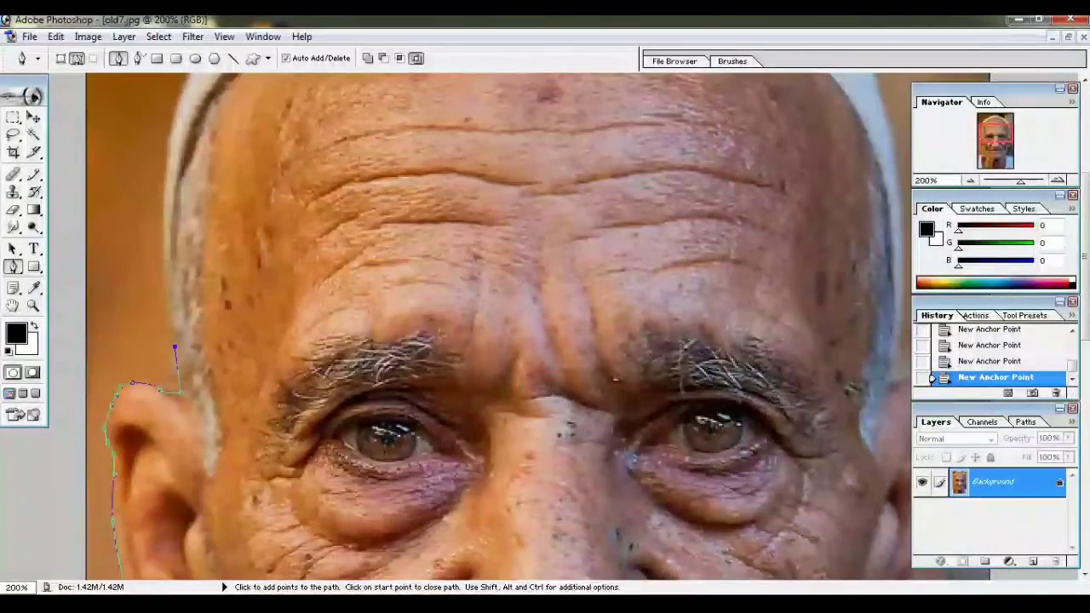
{"action": "left_click", "coordinate": [162, 227]}
{"action": "scroll", "coordinate": [162, 228], "scroll_direction": "up", "scroll_amount": 1}
{"action": "scroll", "coordinate": [163, 368], "scroll_direction": "up", "scroll_amount": 1}
{"action": "left_click_drag", "start_coordinate": [181, 224], "coordinate": [195, 202]}
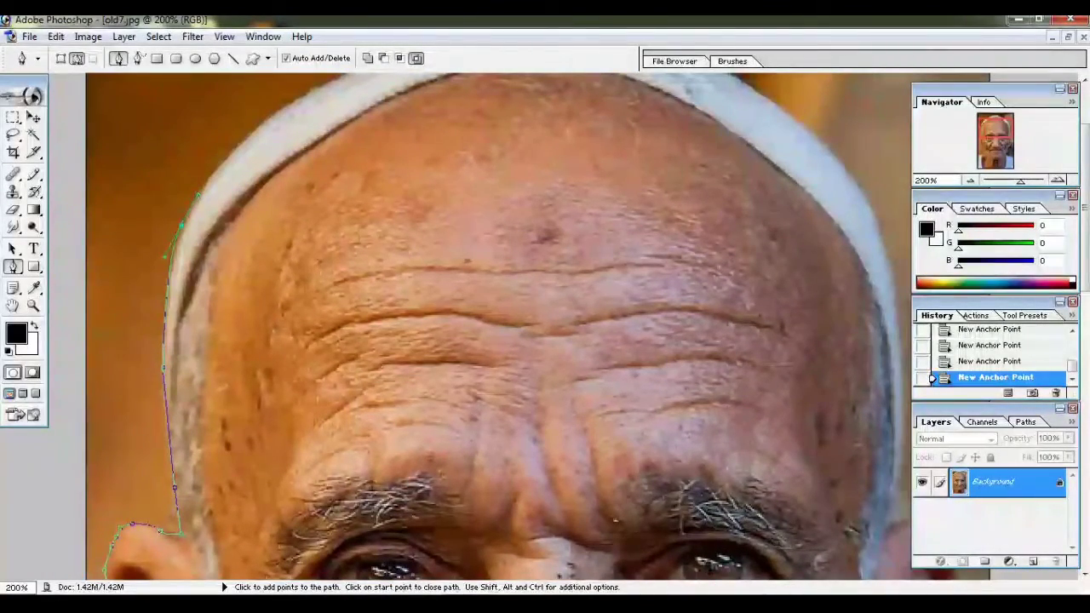
{"action": "scroll", "coordinate": [252, 130], "scroll_direction": "up", "scroll_amount": 1}
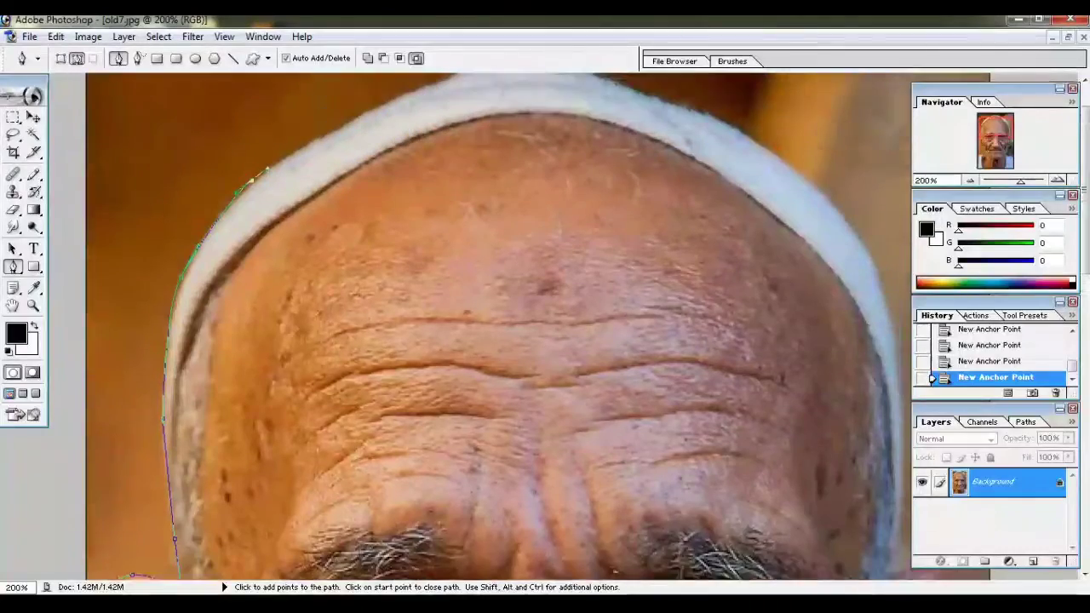
{"action": "scroll", "coordinate": [255, 171], "scroll_direction": "up", "scroll_amount": 1}
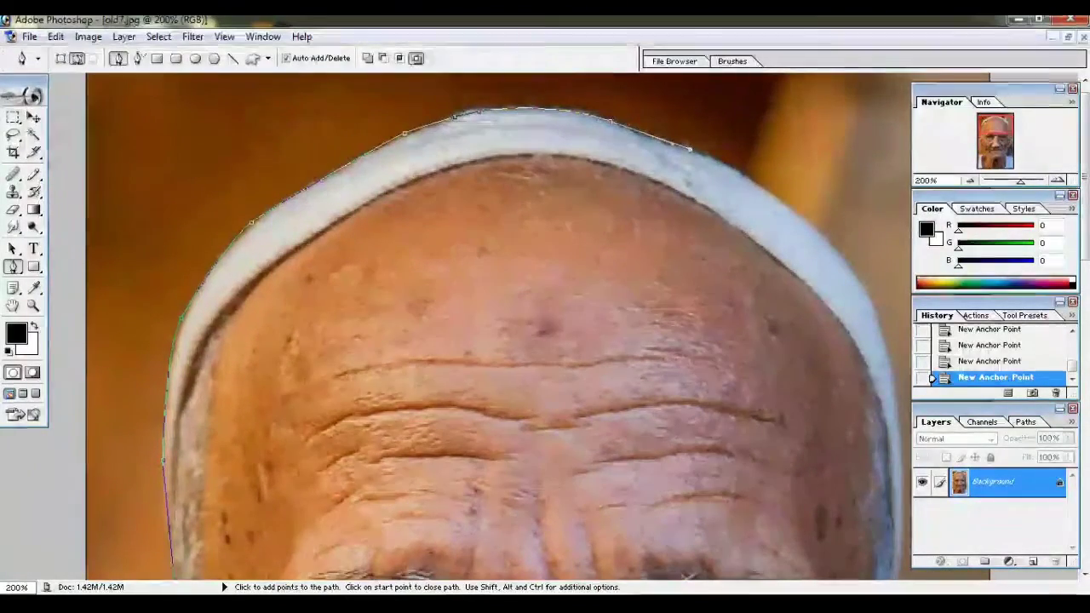
- Run the path across the cap top and down its right side, then hide the palettes
{"action": "left_click", "coordinate": [792, 207]}
{"action": "left_click", "coordinate": [841, 248]}
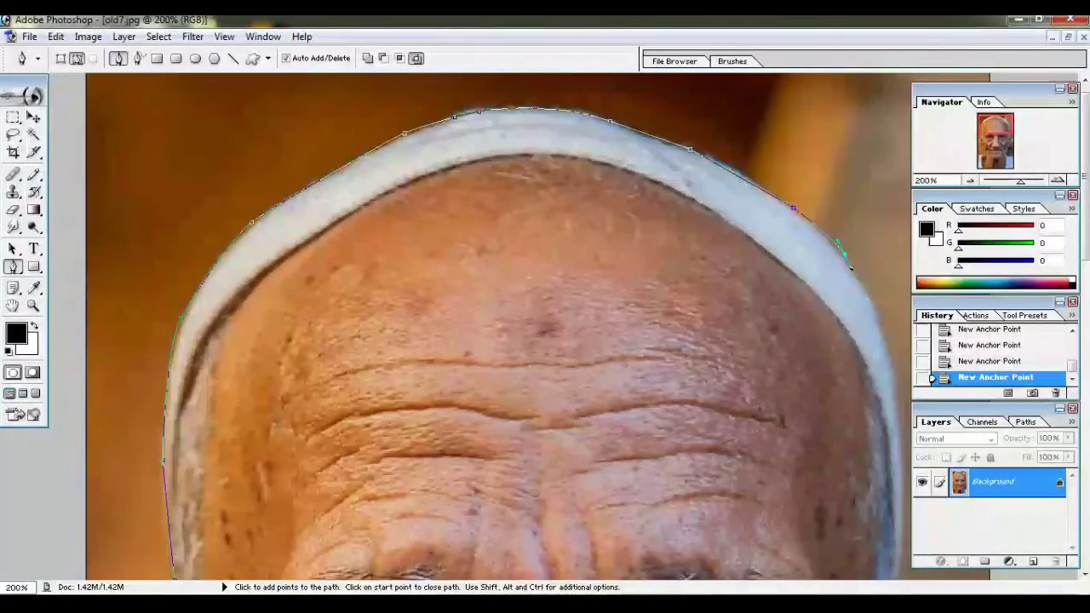
{"action": "left_click", "coordinate": [874, 309]}
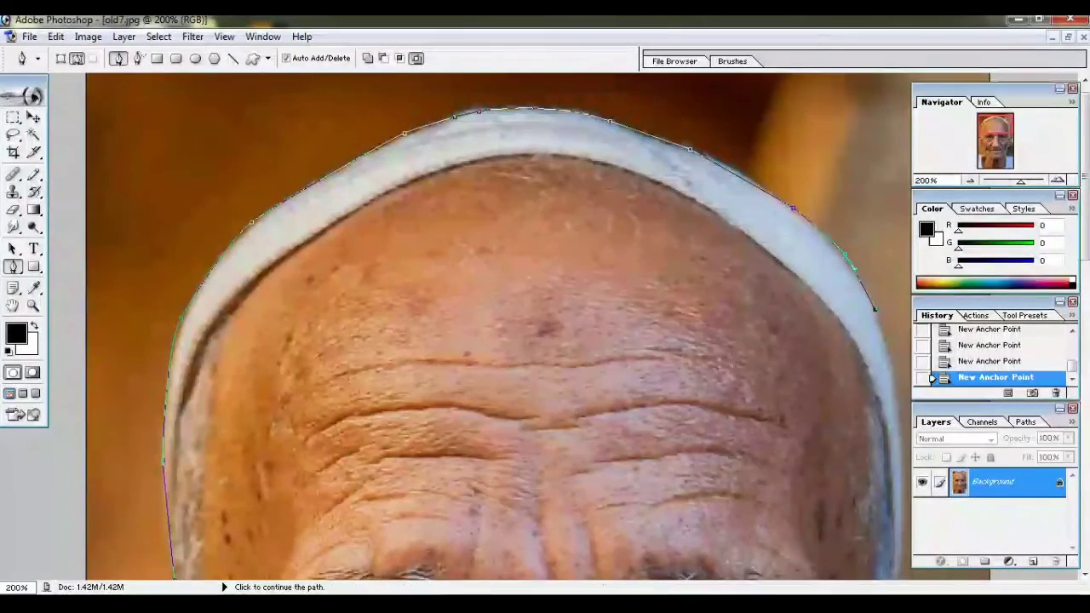
{"action": "left_click", "coordinate": [894, 377]}
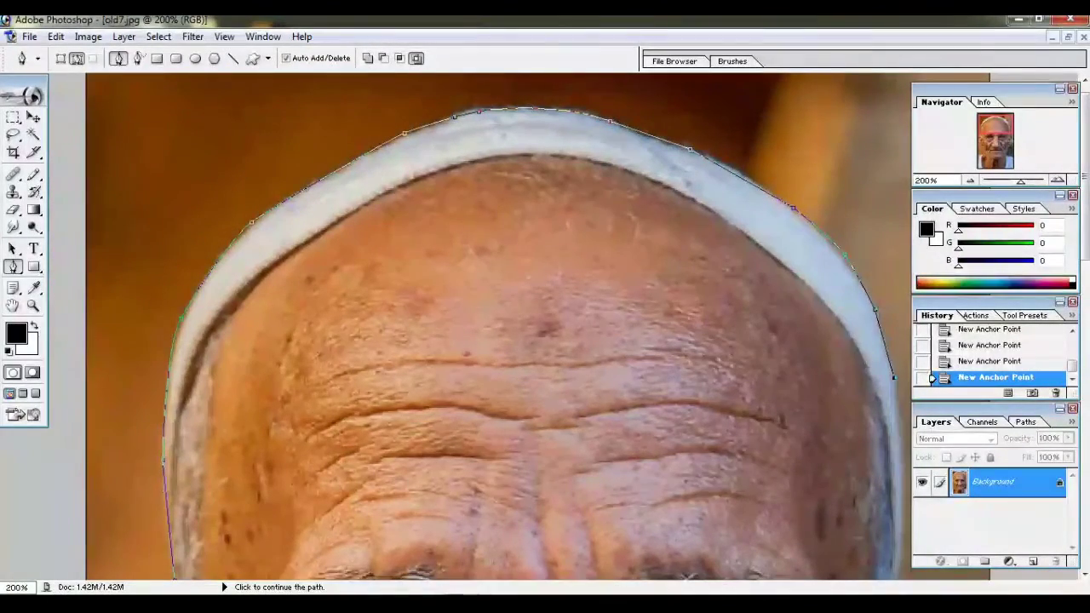
{"action": "key", "text": "Tab"}
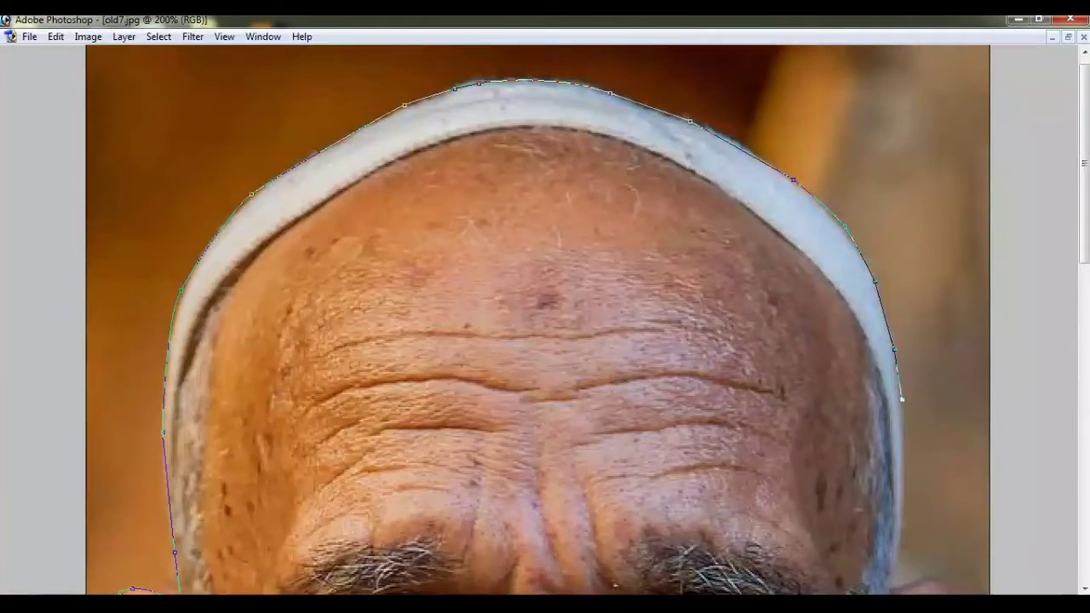
- Curve the outline path around the right ear
{"action": "scroll", "coordinate": [537, 319], "scroll_direction": "down", "scroll_amount": 3}
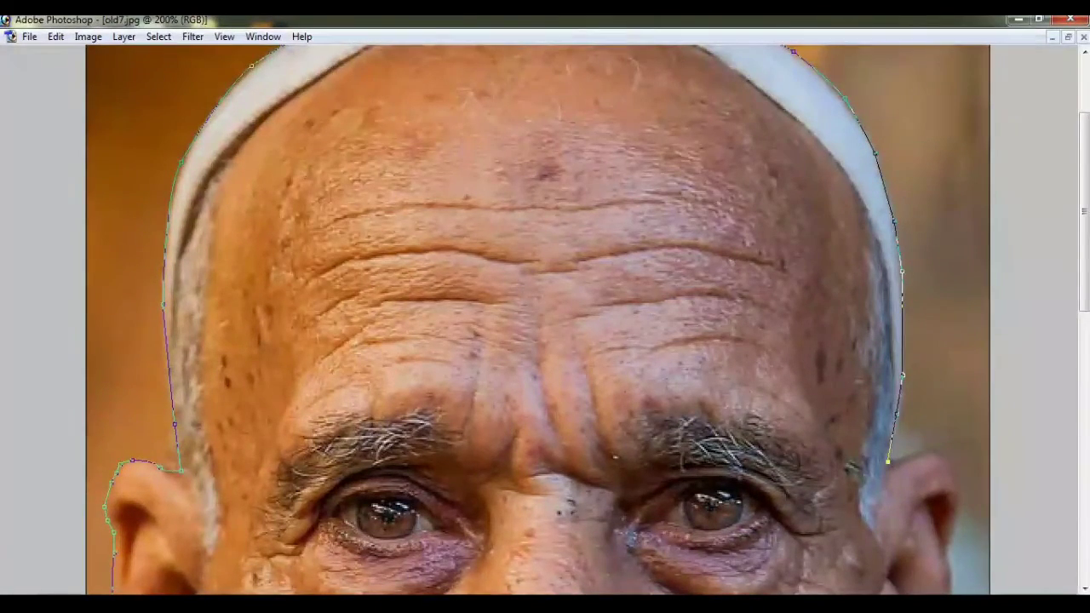
{"action": "left_click_drag", "start_coordinate": [914, 454], "coordinate": [937, 448]}
{"action": "scroll", "coordinate": [537, 319], "scroll_direction": "down", "scroll_amount": 3}
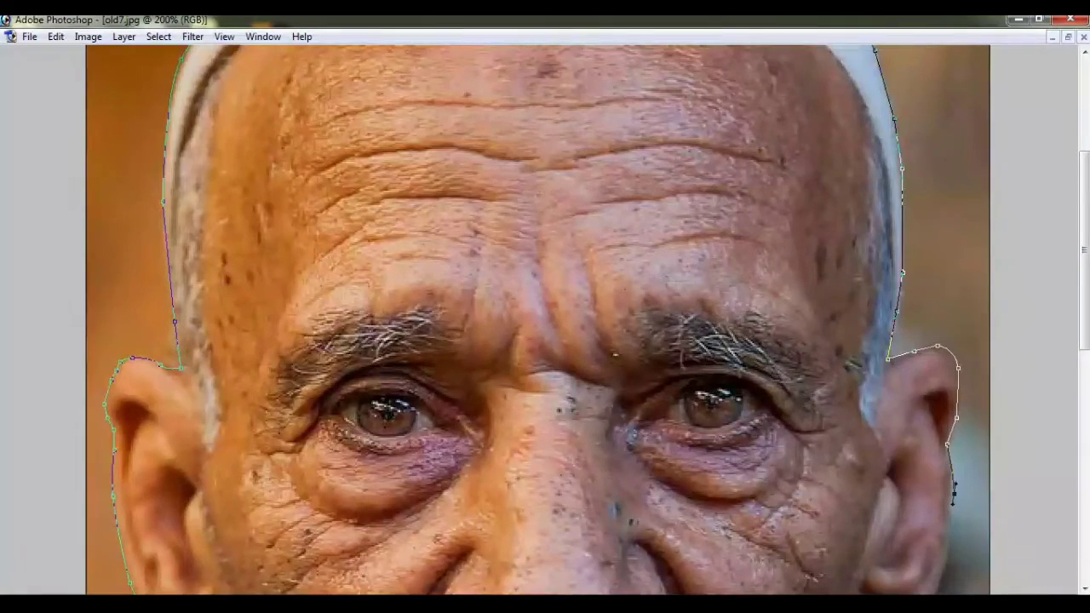
{"action": "scroll", "coordinate": [537, 319], "scroll_direction": "down", "scroll_amount": 3}
{"action": "left_click_drag", "start_coordinate": [940, 491], "coordinate": [933, 514]}
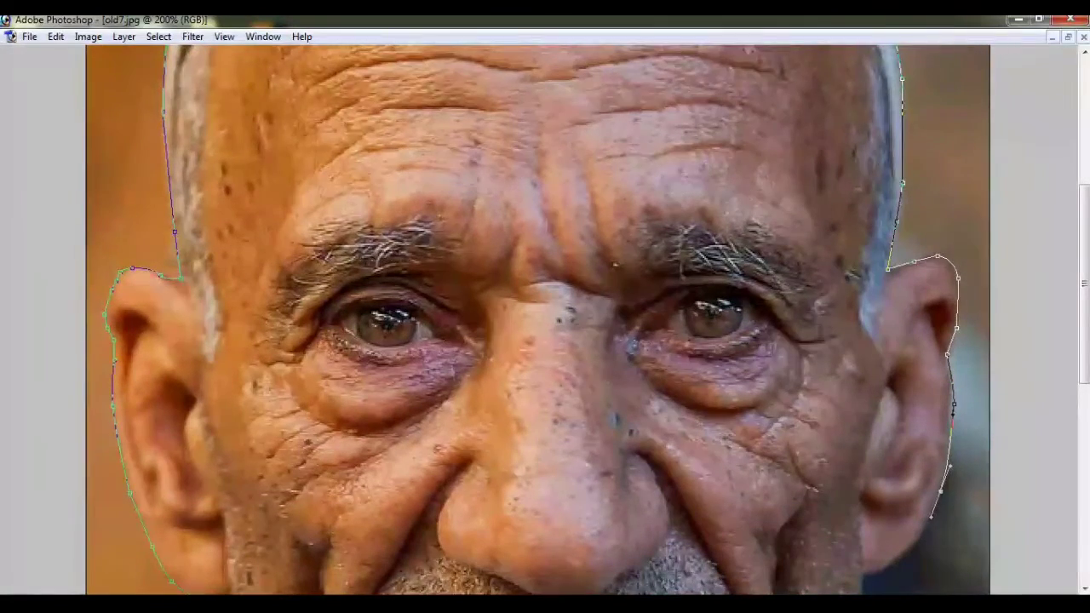
{"action": "scroll", "coordinate": [536, 320], "scroll_direction": "down", "scroll_amount": 3}
{"action": "left_click", "coordinate": [910, 476]}
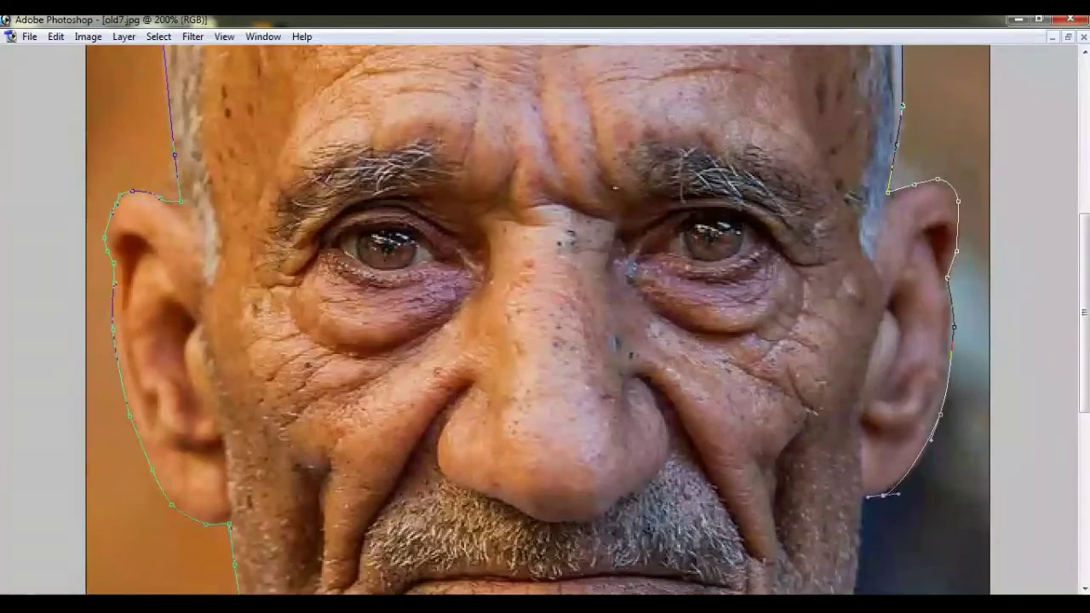
- Extend the path down the jaw and along the right shoulder, then restore the palettes
{"action": "scroll", "coordinate": [537, 319], "scroll_direction": "down", "scroll_amount": 3}
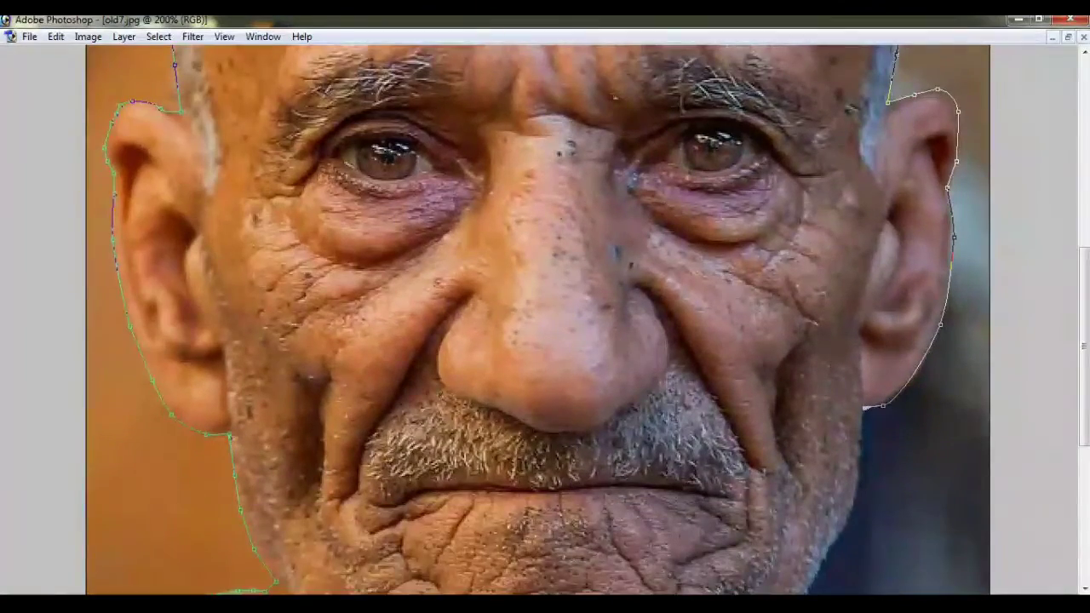
{"action": "scroll", "coordinate": [537, 320], "scroll_direction": "down", "scroll_amount": 3}
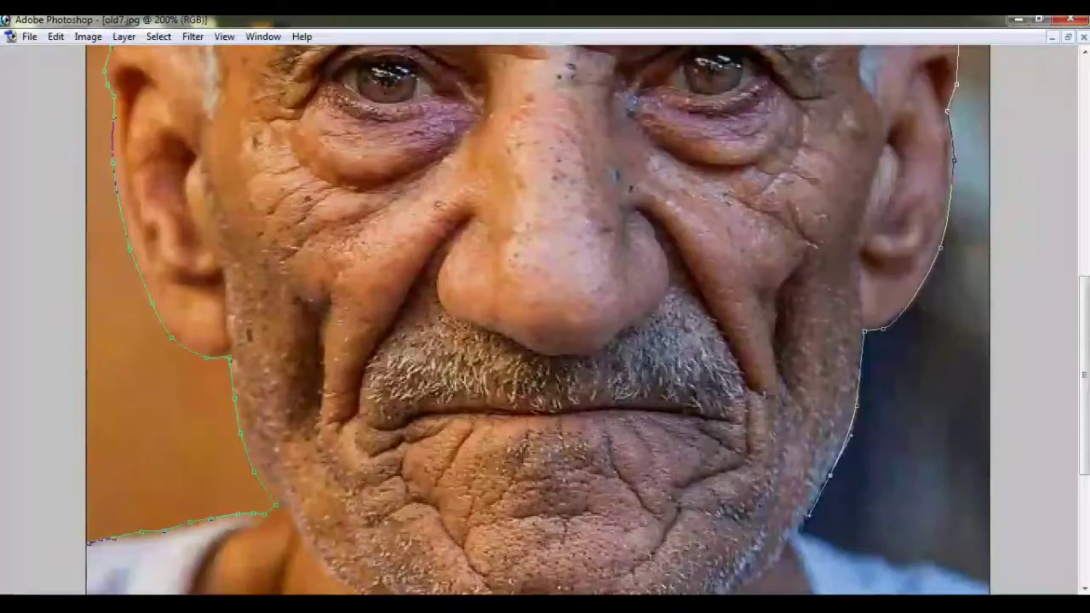
{"action": "scroll", "coordinate": [537, 319], "scroll_direction": "down", "scroll_amount": 3}
{"action": "left_click", "coordinate": [800, 454]}
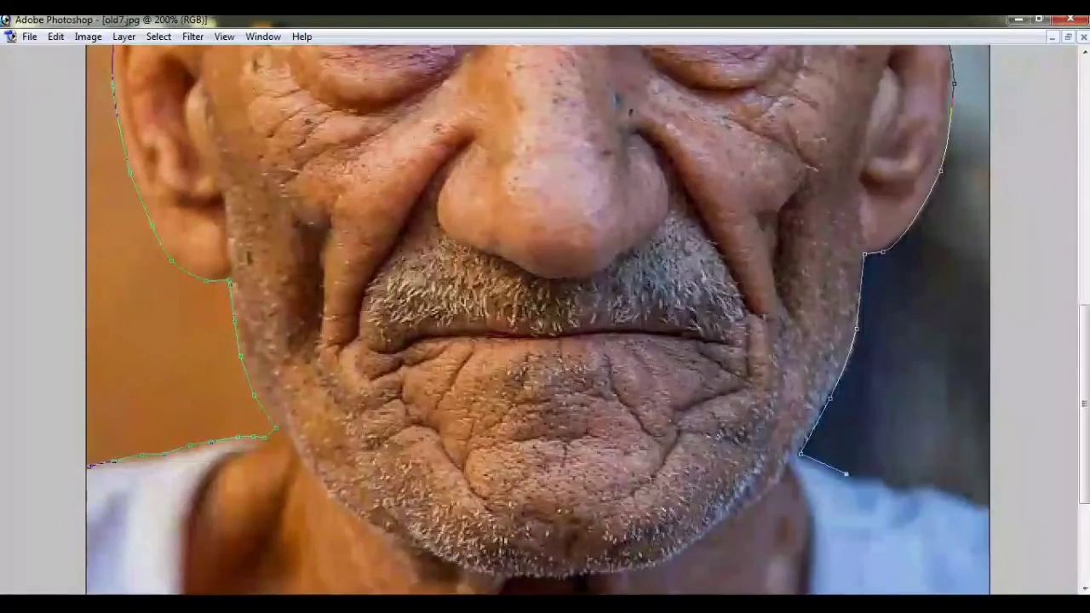
{"action": "left_click", "coordinate": [888, 484]}
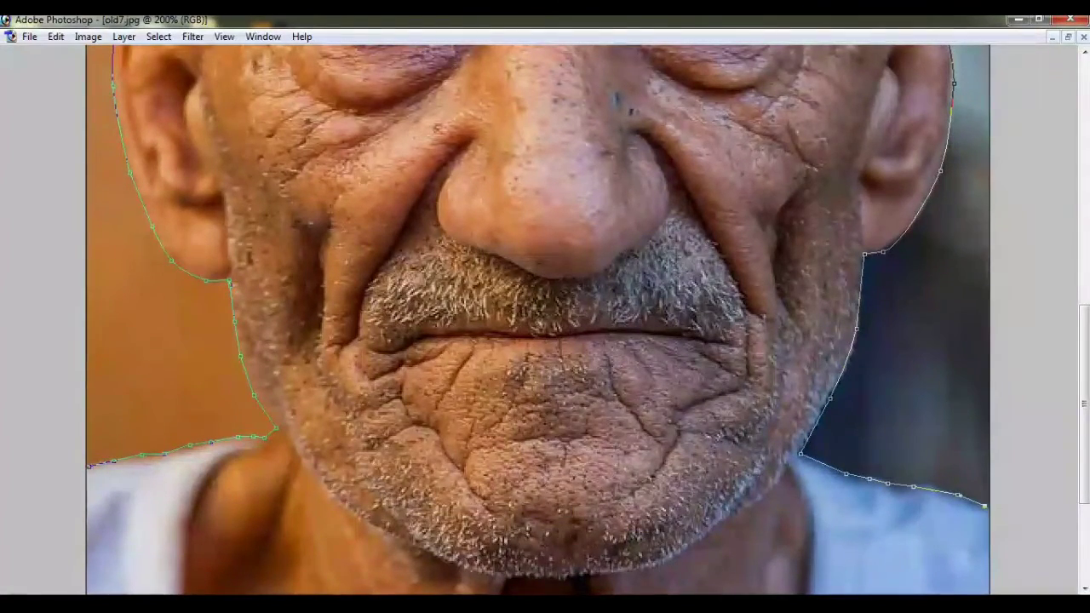
{"action": "key", "text": "Tab"}
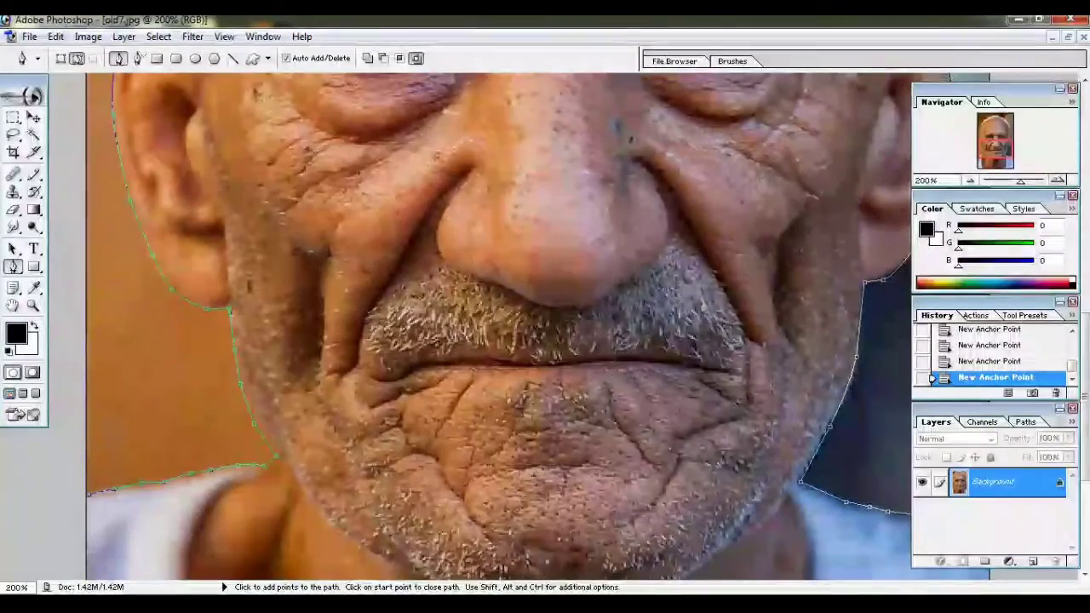
- Close the path along the bottom edge back to its starting point
{"action": "key", "text": "ctrl+minus"}
{"action": "key", "text": "ctrl+minus"}
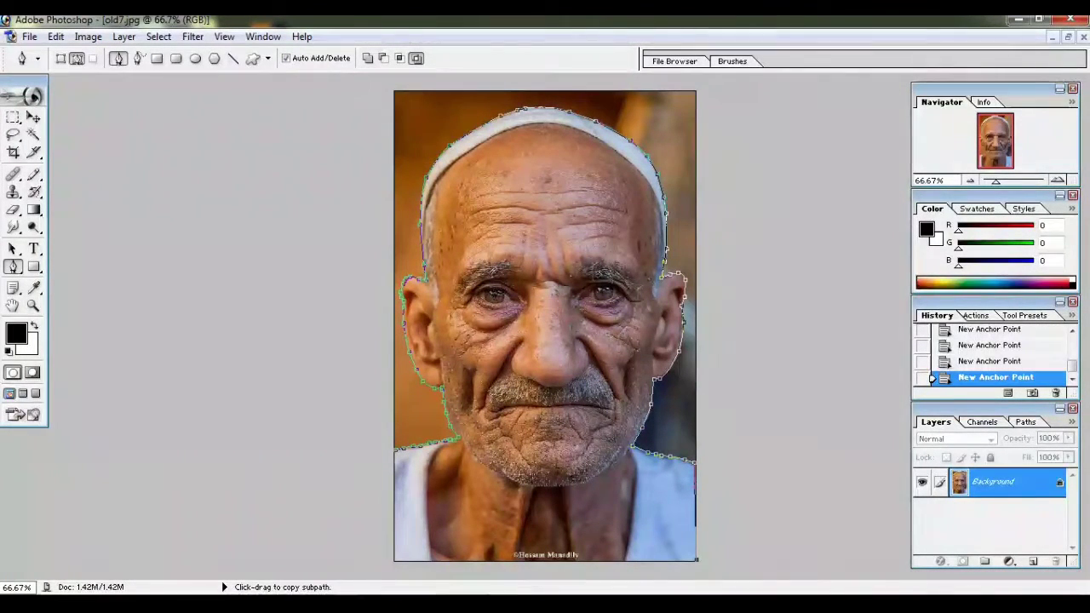
{"action": "key", "text": "ctrl+z"}
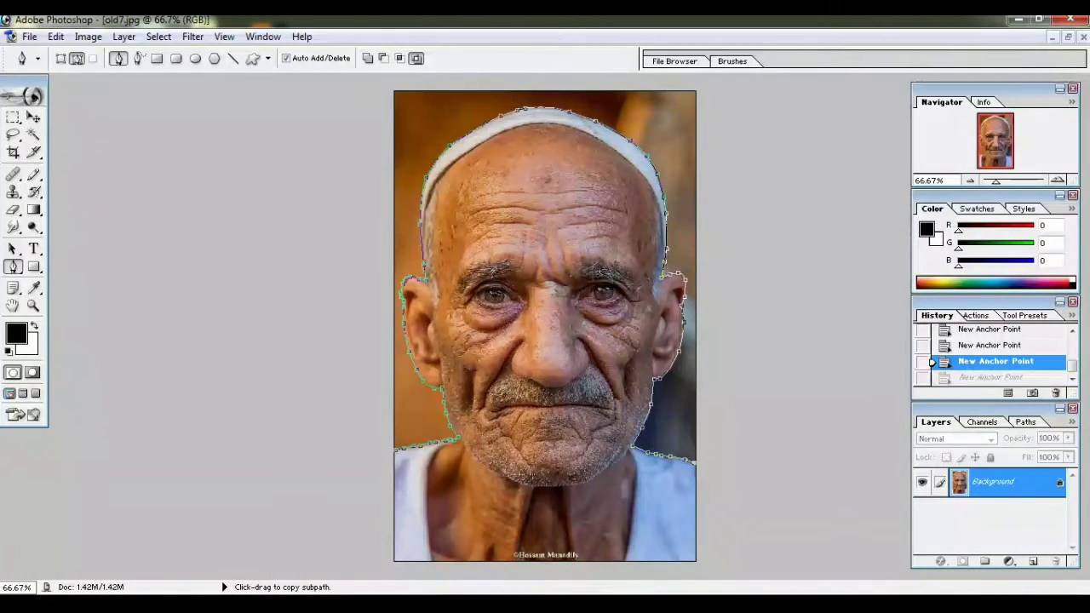
{"action": "key", "text": "ctrl+z"}
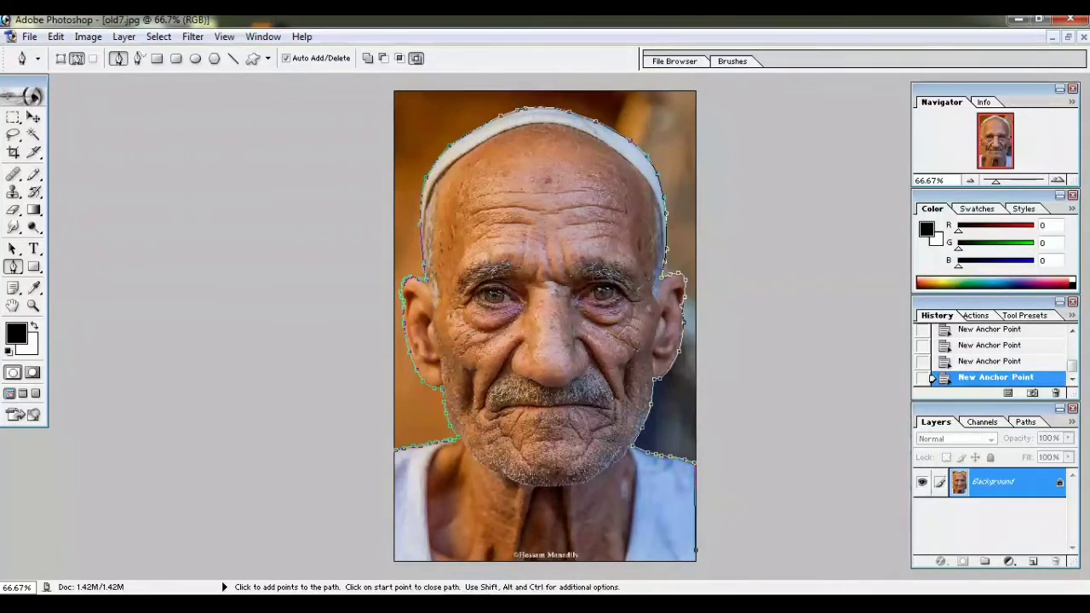
{"action": "left_click", "coordinate": [395, 555]}
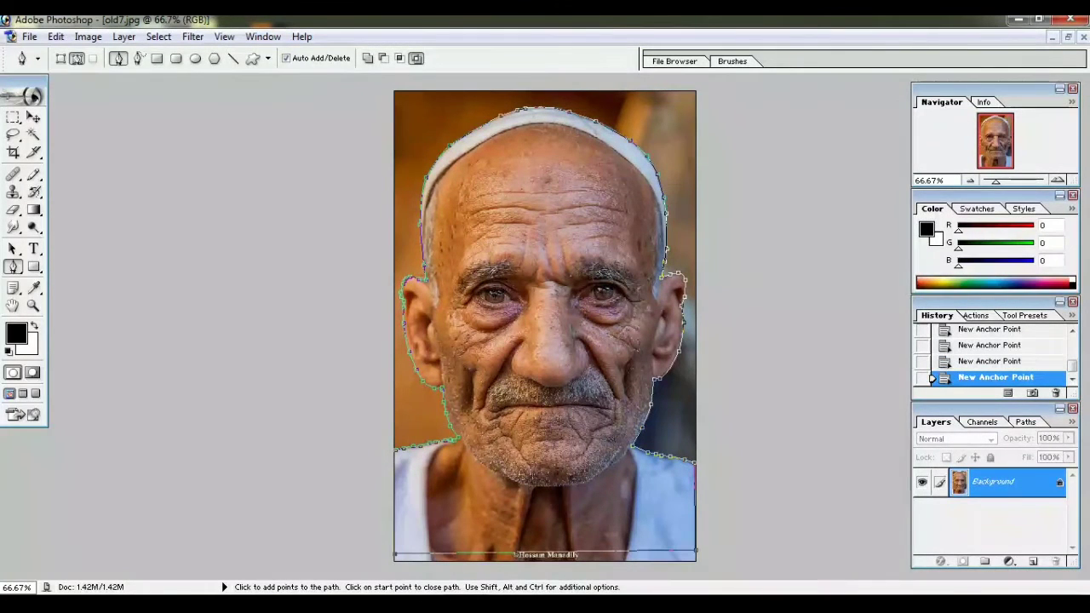
{"action": "left_click", "coordinate": [395, 446]}
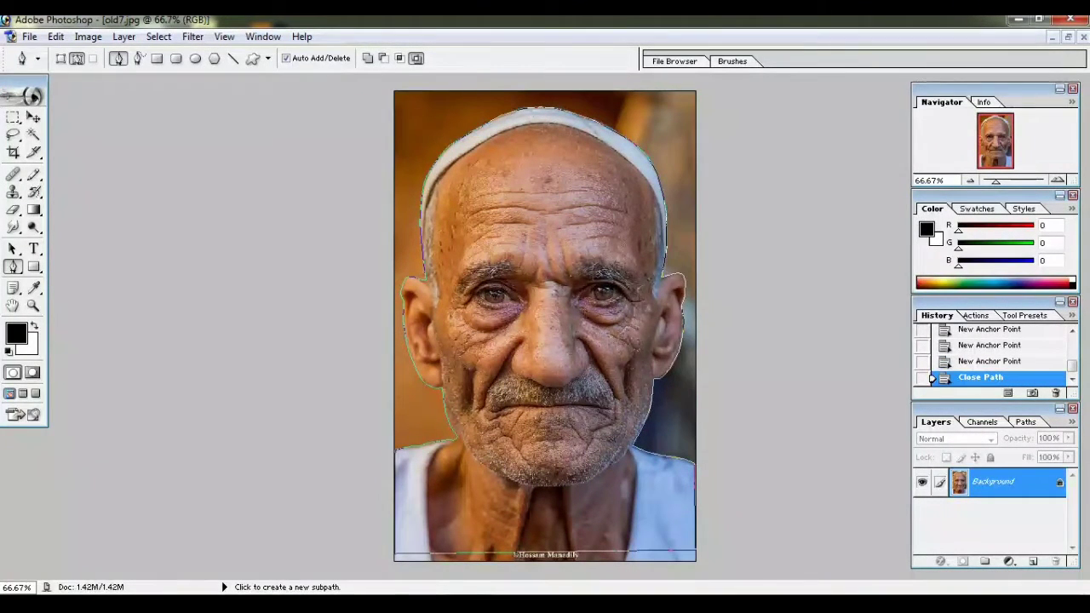
- Convert the closed path into a new selection with 0 feather radius
{"action": "right_click", "coordinate": [550, 254]}
{"action": "left_click", "coordinate": [613, 329]}
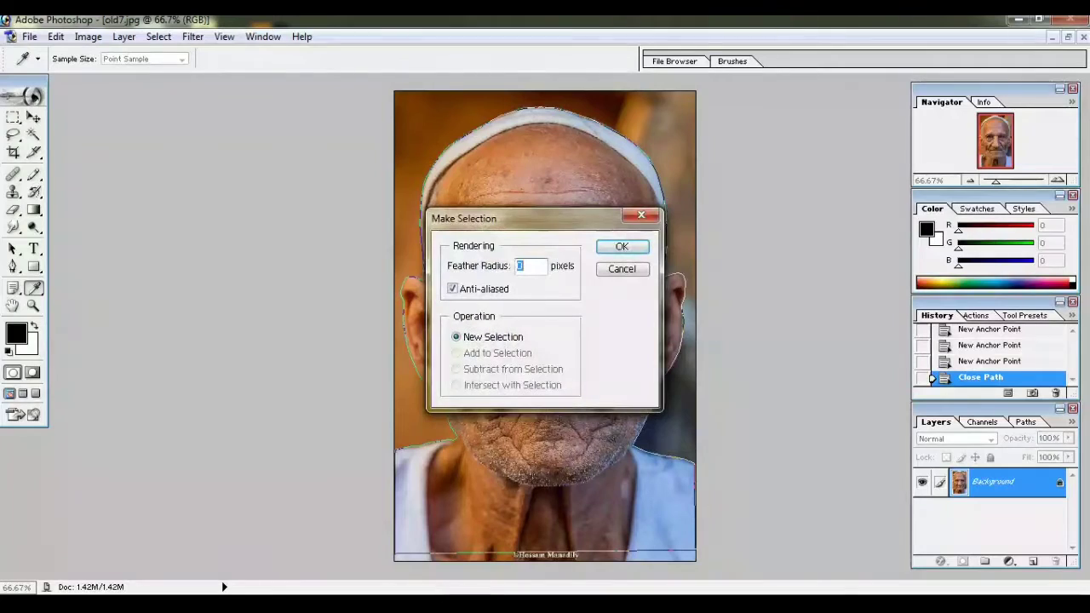
{"action": "key", "text": "Return"}
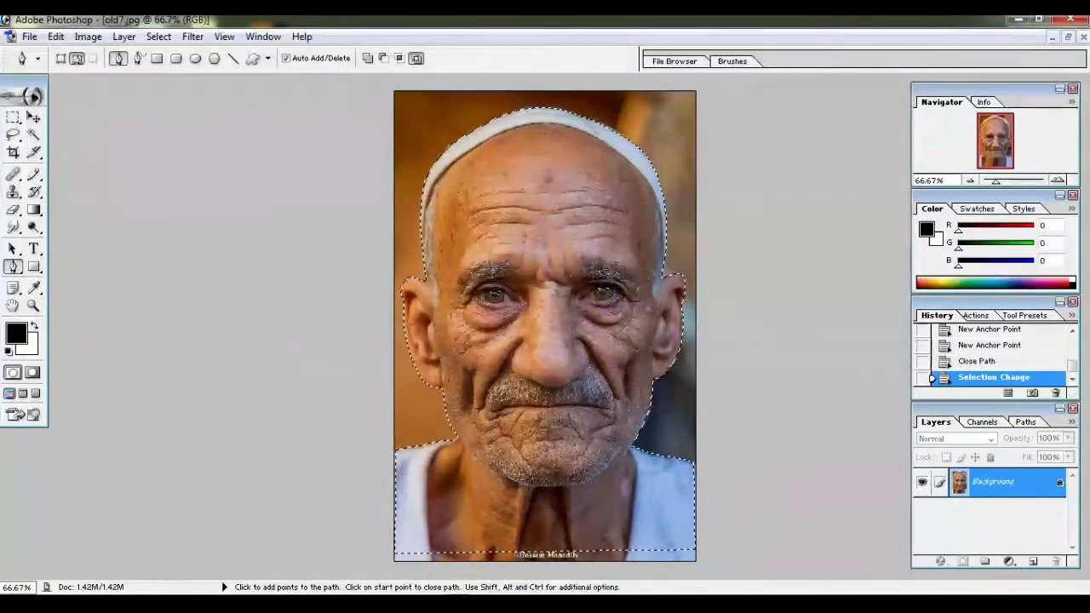
{"action": "key", "text": "ctrl+n"}
- Create the new blank document and rotate its canvas 90° clockwise to landscape
{"action": "key", "text": "Return"}
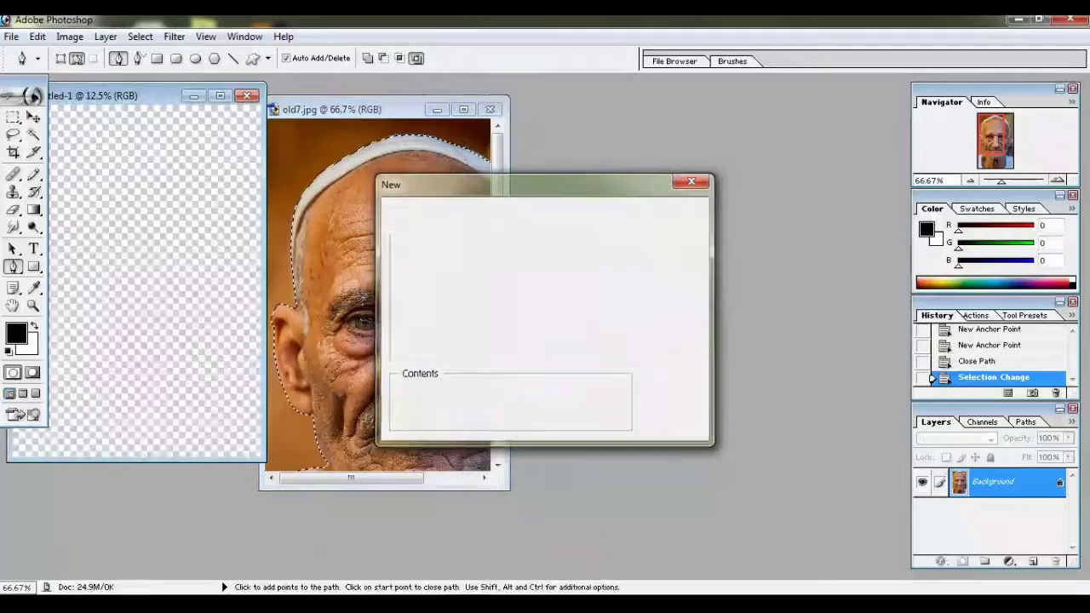
{"action": "left_click", "coordinate": [70, 36]}
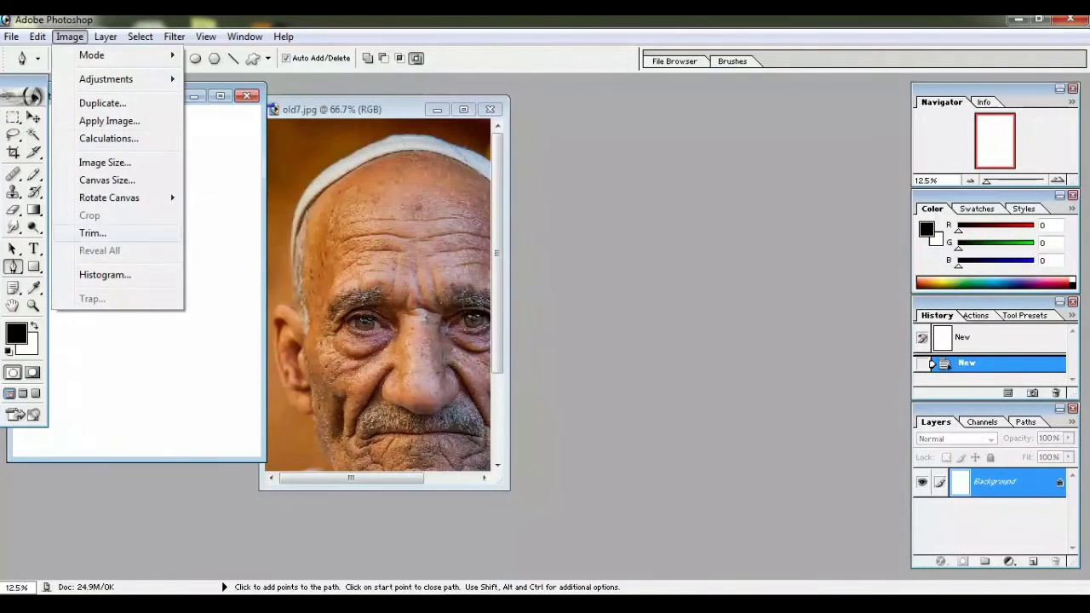
{"action": "left_click", "coordinate": [218, 213]}
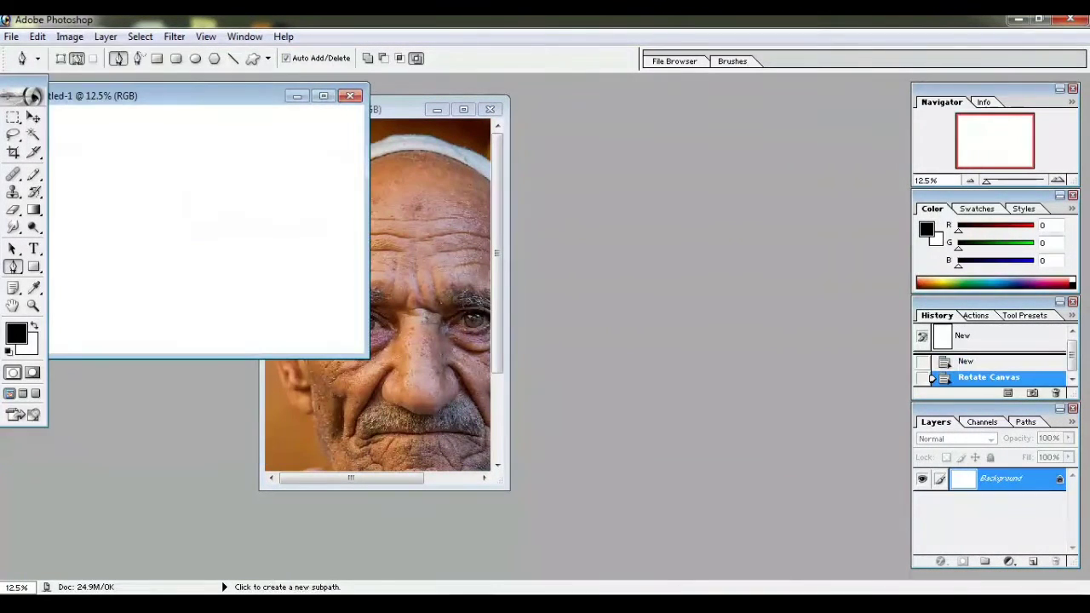
{"action": "left_click_drag", "start_coordinate": [196, 95], "coordinate": [636, 195]}
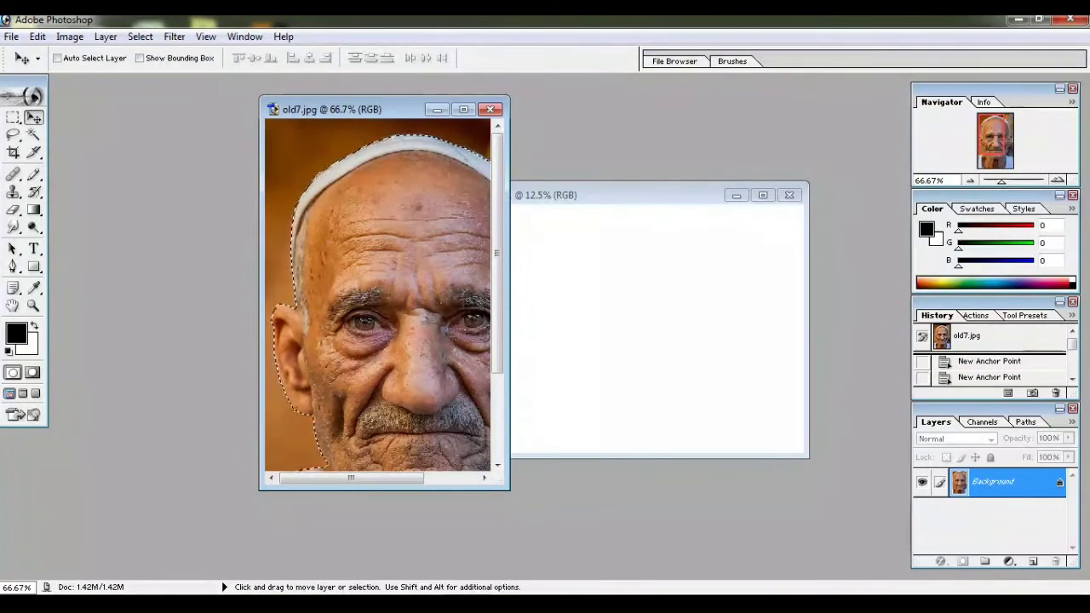
- Drag the cut-out head into Untitled-1 as Layer 1 and close old7.jpg without saving
{"action": "left_click_drag", "start_coordinate": [383, 298], "coordinate": [610, 298]}
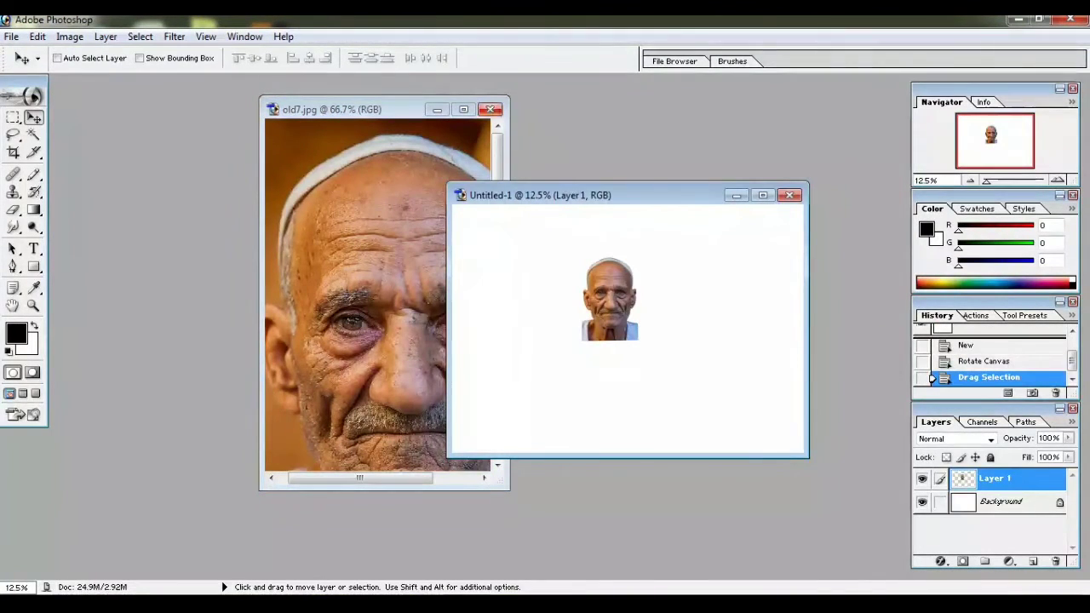
{"action": "left_click", "coordinate": [490, 109]}
{"action": "left_click", "coordinate": [548, 246]}
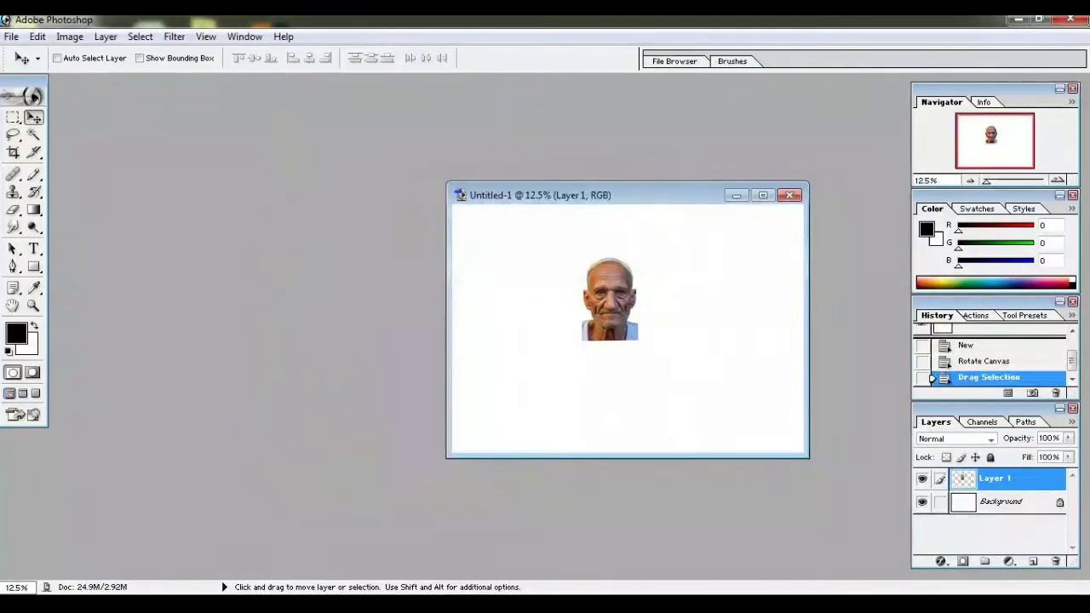
{"action": "left_click", "coordinate": [762, 195]}
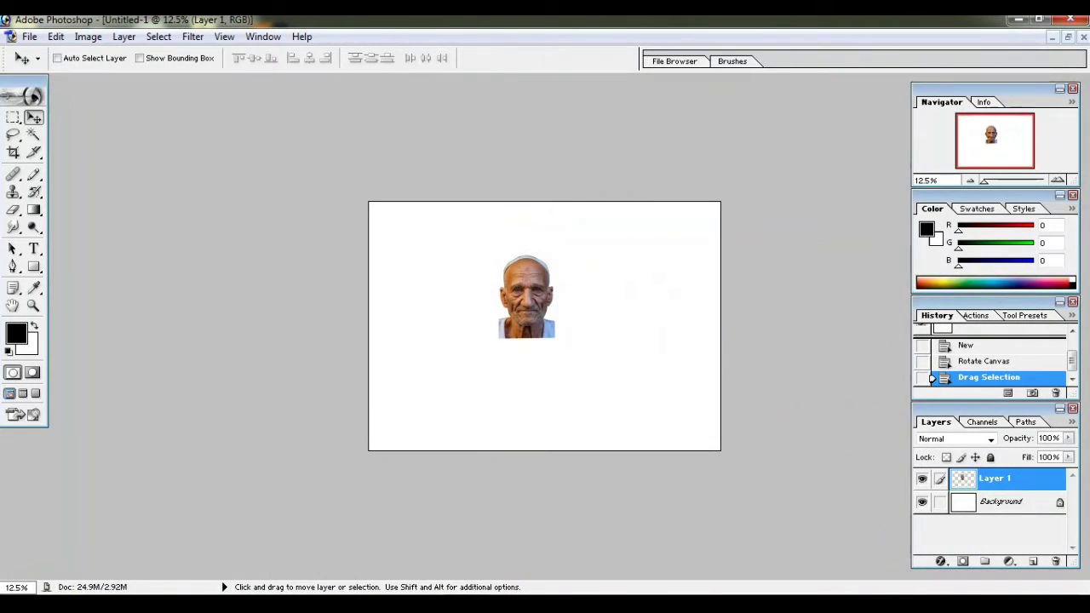
{"action": "key", "text": "ctrl+plus"}
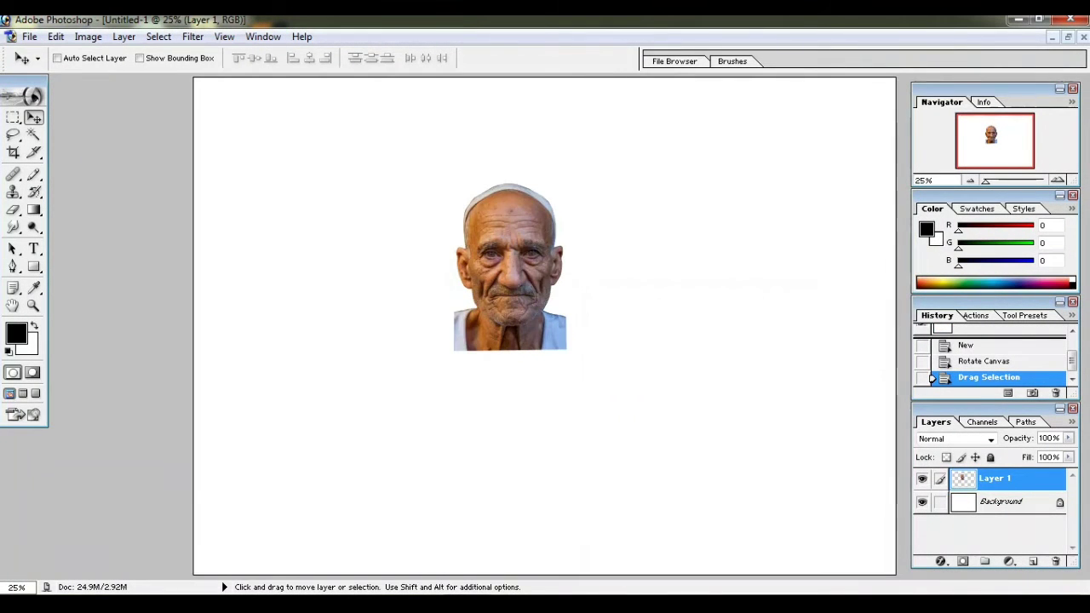
{"action": "key", "text": "ctrl+t"}
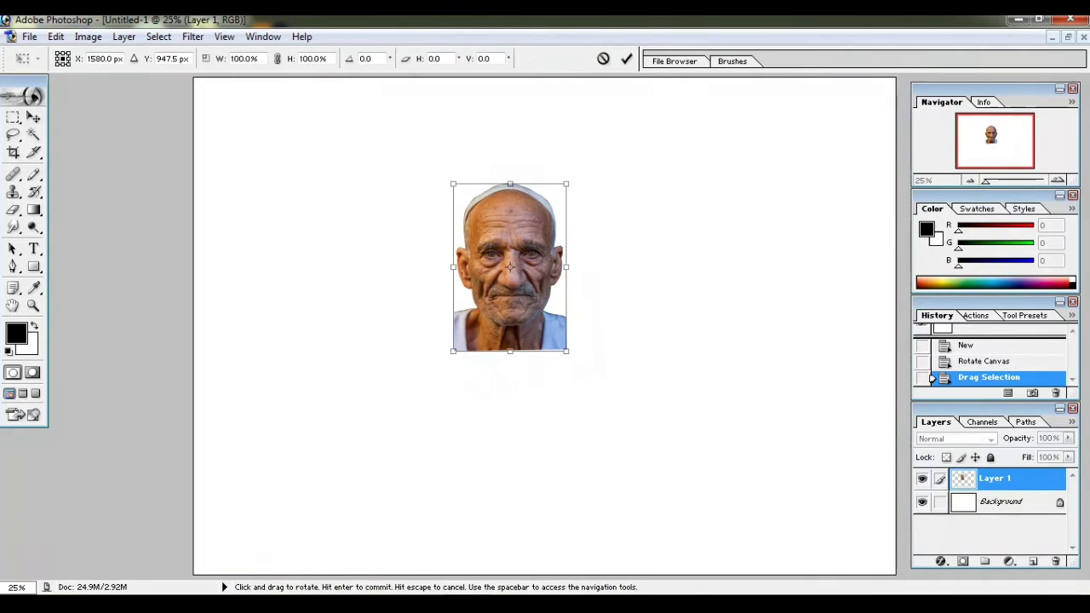
- Scale the portrait up to about 180% and move it right and down
{"action": "left_click_drag", "start_coordinate": [569, 353], "coordinate": [661, 489]}
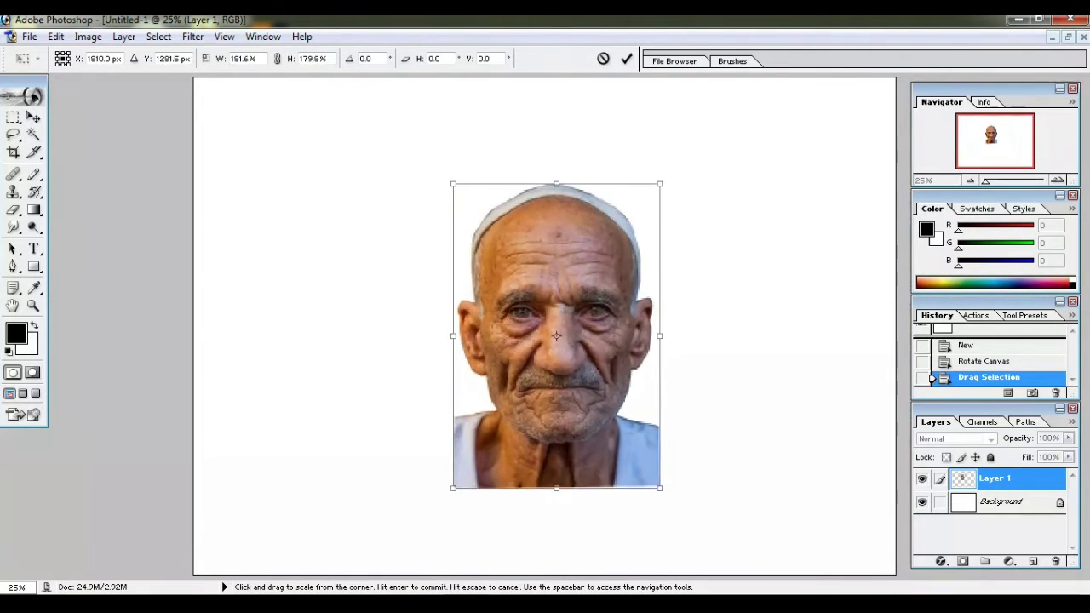
{"action": "left_click_drag", "start_coordinate": [557, 336], "coordinate": [573, 341]}
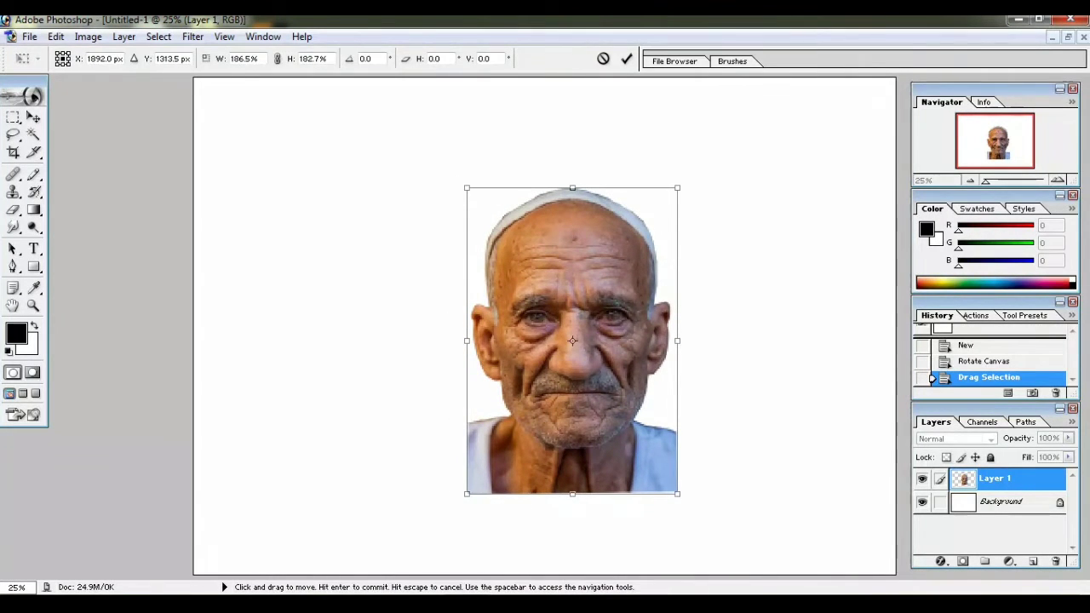
{"action": "key", "text": "Return"}
{"action": "key", "text": "ctrl+minus"}
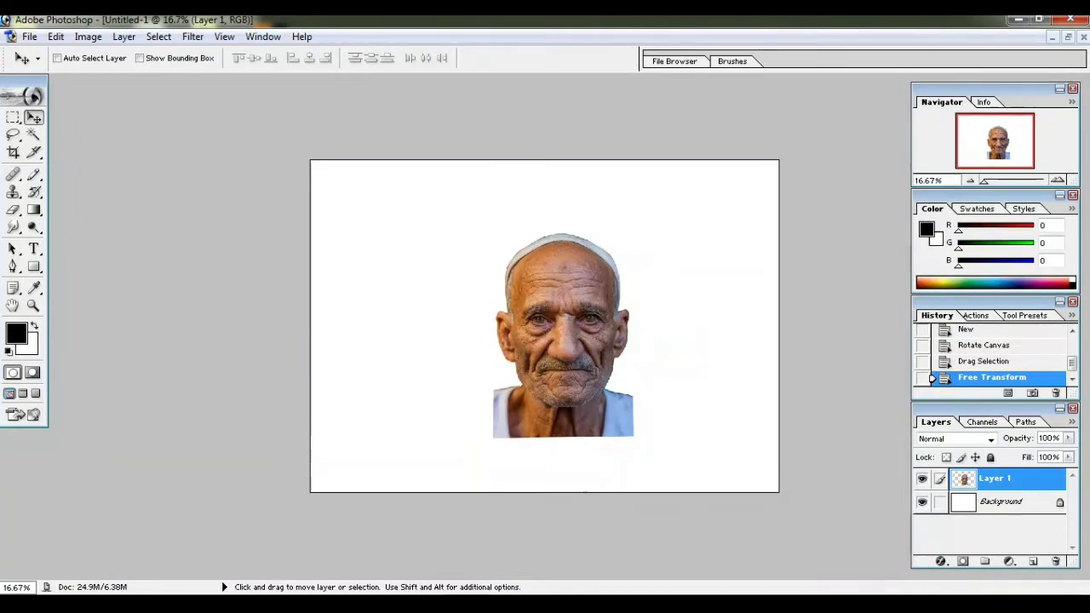
{"action": "key", "text": "ctrl+plus"}
{"action": "key", "text": "ctrl+minus"}
{"action": "key", "text": "ctrl+plus"}
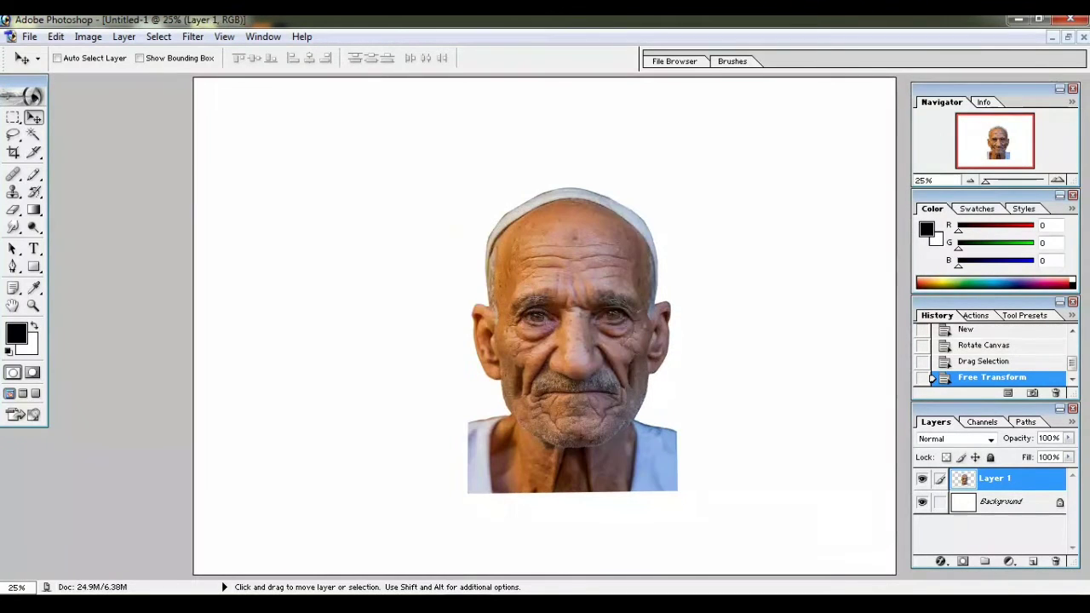
- Select the leftover white surround with the Magic Wand, delete it, and deselect
{"action": "key", "text": "w"}
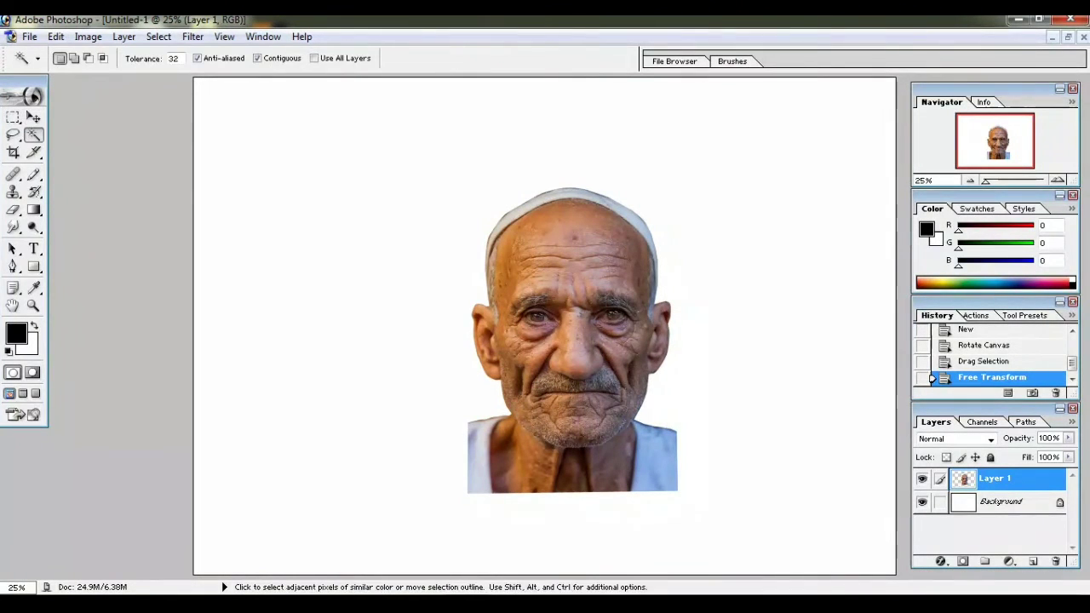
{"action": "left_click", "coordinate": [340, 255]}
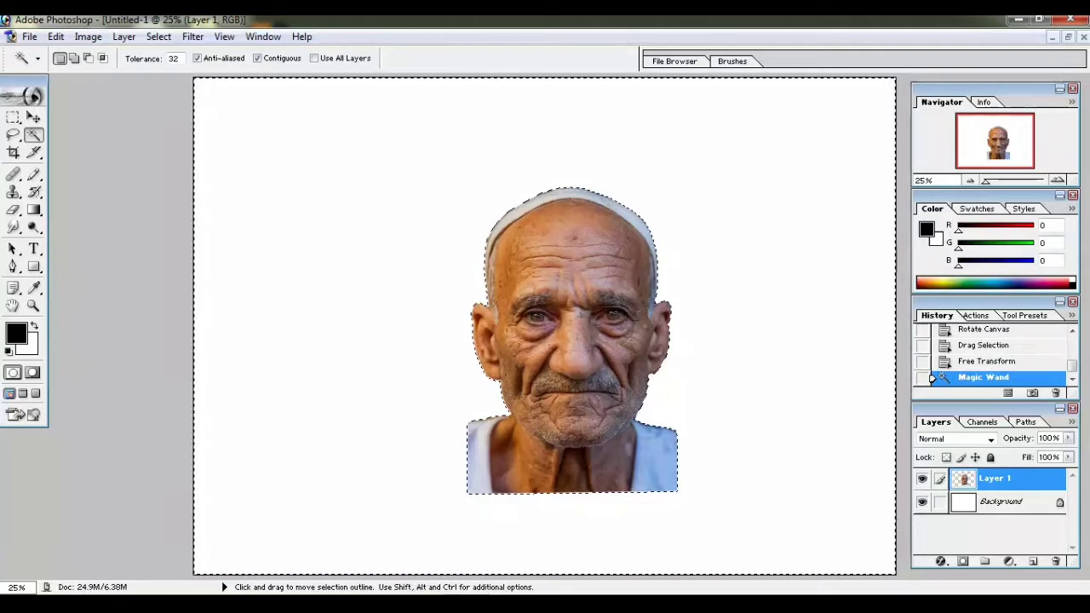
{"action": "key", "text": "Delete"}
{"action": "key", "text": "m"}
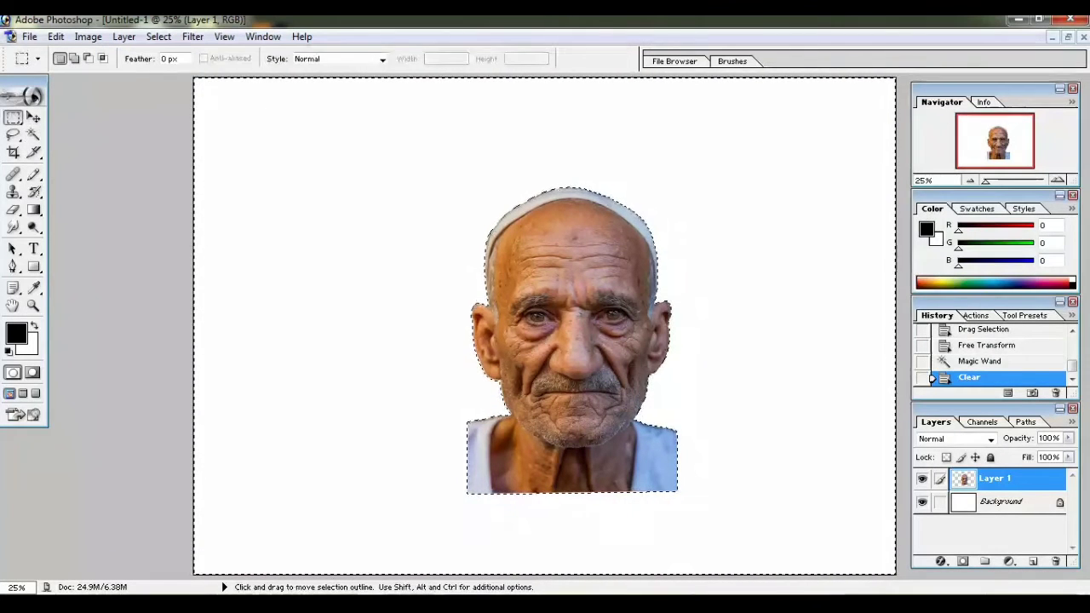
{"action": "key", "text": "ctrl+d"}
- Rescale the portrait to about 122%, nudge it up-left, and duplicate Layer 1
{"action": "key", "text": "v"}
{"action": "key", "text": "ctrl+t"}
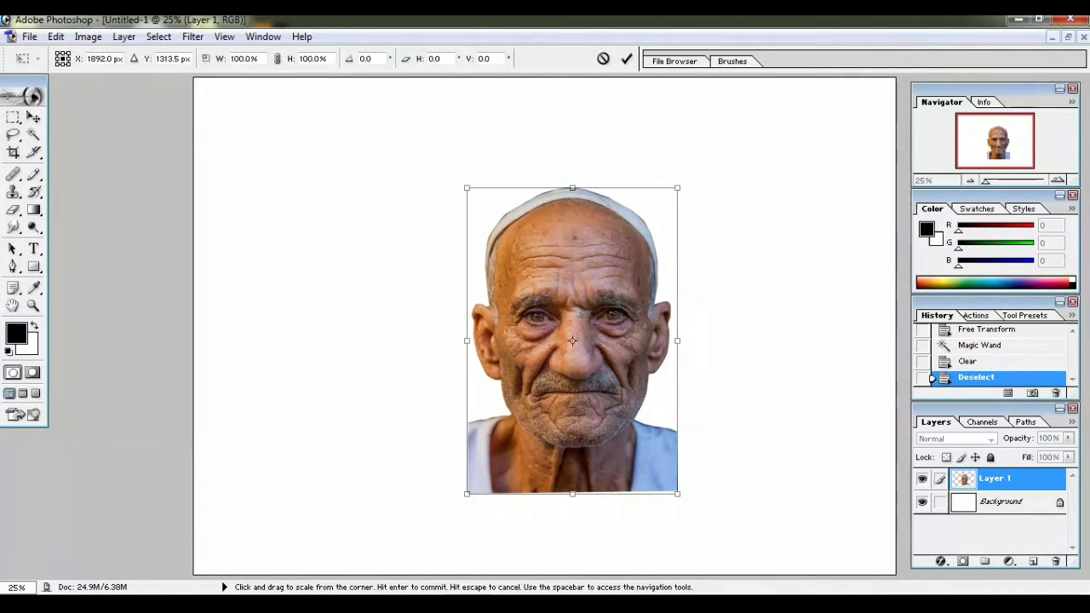
{"action": "left_click_drag", "start_coordinate": [677, 494], "coordinate": [725, 556]}
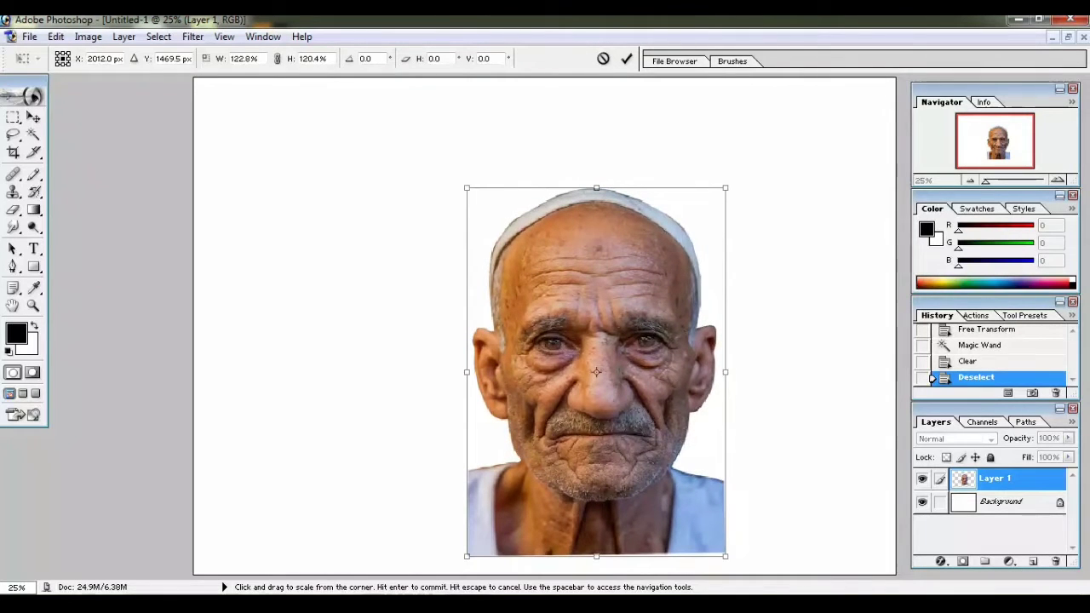
{"action": "left_click_drag", "start_coordinate": [596, 426], "coordinate": [584, 388]}
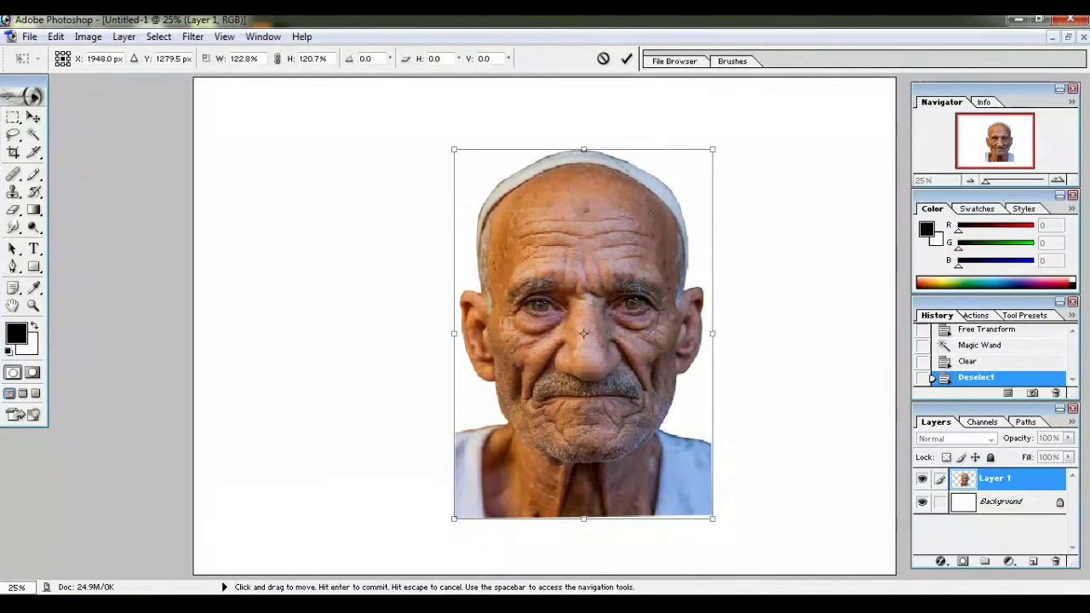
{"action": "key", "text": "Return"}
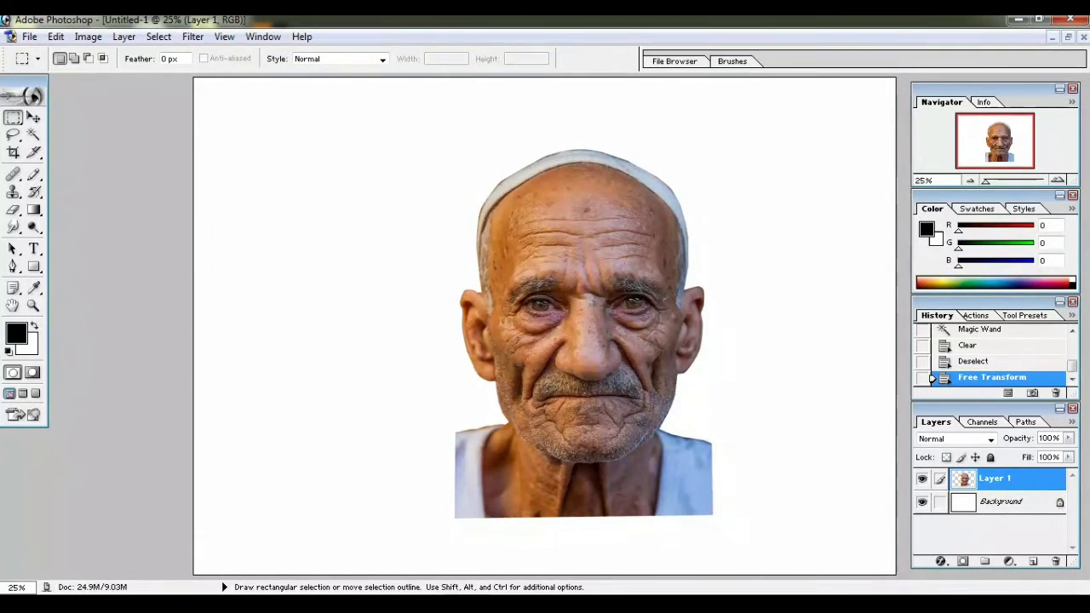
{"action": "left_click_drag", "start_coordinate": [995, 478], "coordinate": [1033, 561]}
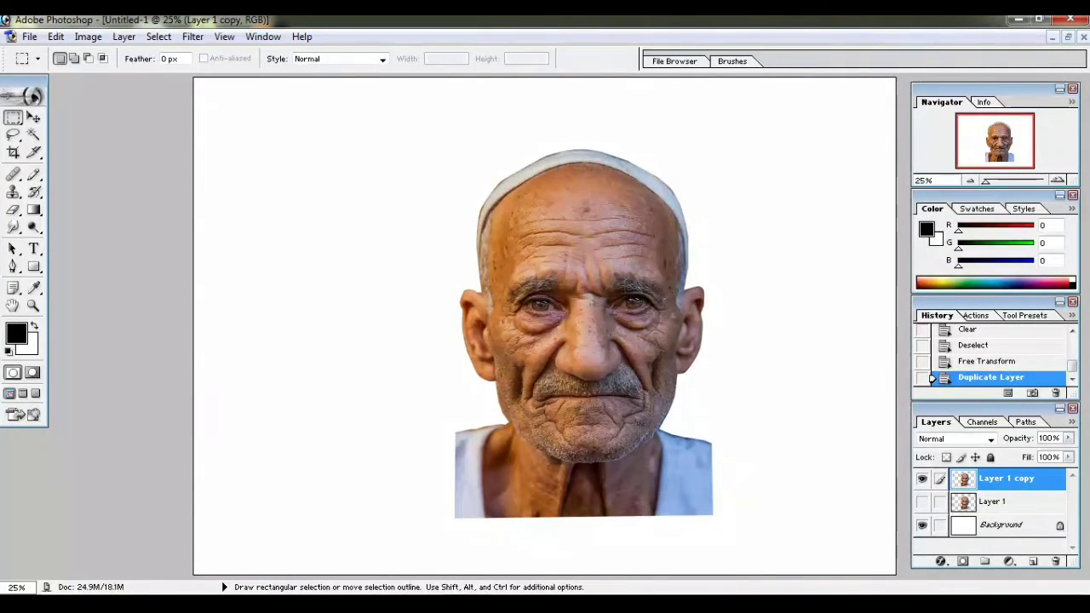
- Zoom to 33.33% and open Filter > Sharpen > Unsharp Mask
{"action": "key", "text": "ctrl"}
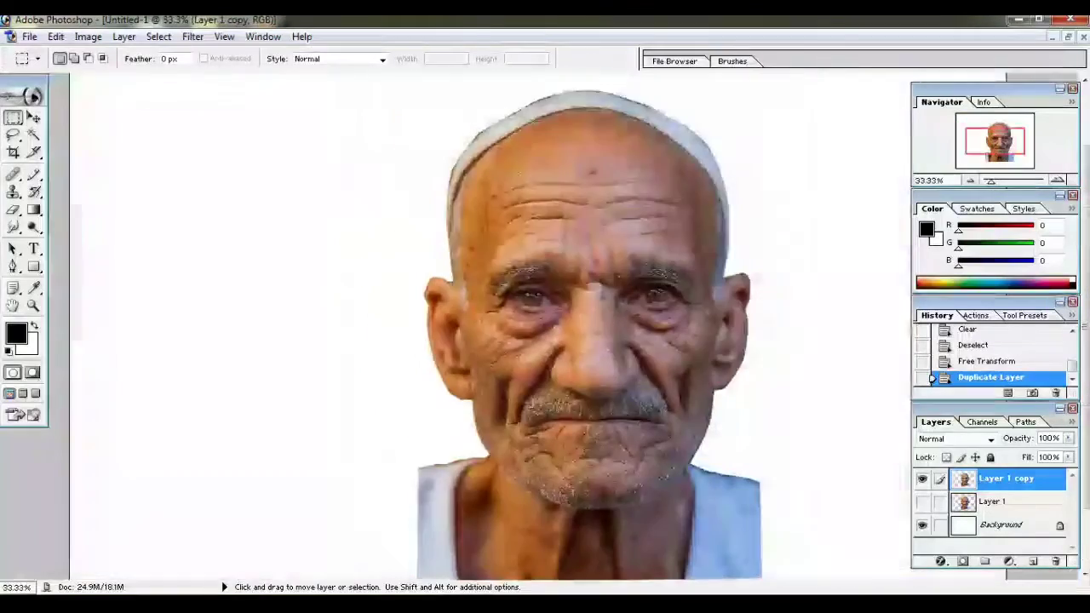
{"action": "key", "text": "ctrl+minus"}
{"action": "key", "text": "ctrl+plus"}
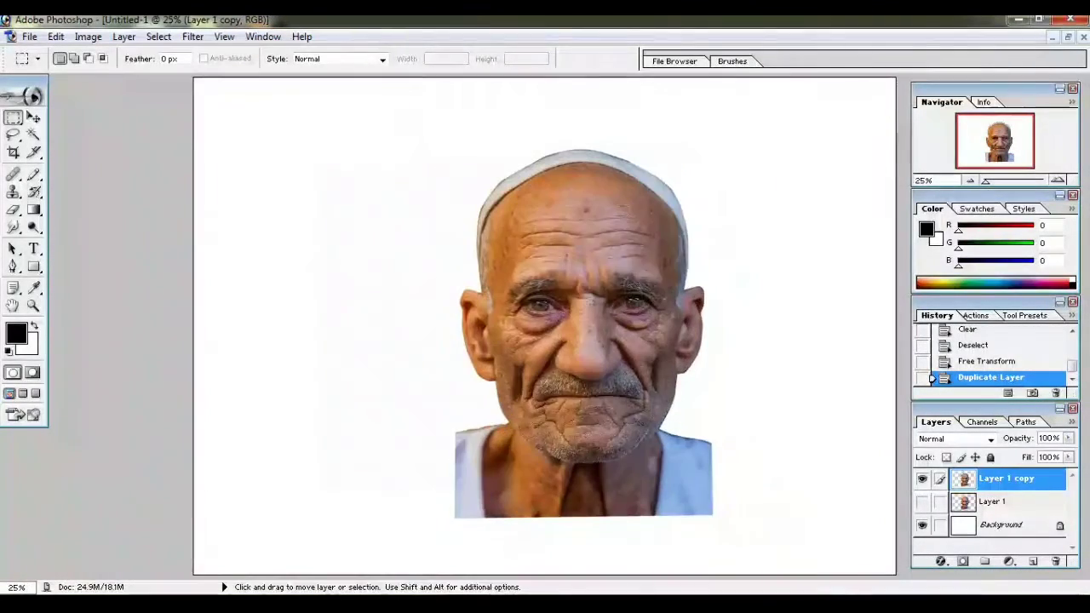
{"action": "key", "text": "ctrl+plus"}
{"action": "key", "text": "alt+t"}
{"action": "key", "text": "Down"}
{"action": "key", "text": "Down"}
{"action": "key", "text": "Down"}
{"action": "key", "text": "Down"}
{"action": "key", "text": "Down"}
{"action": "key", "text": "Right"}
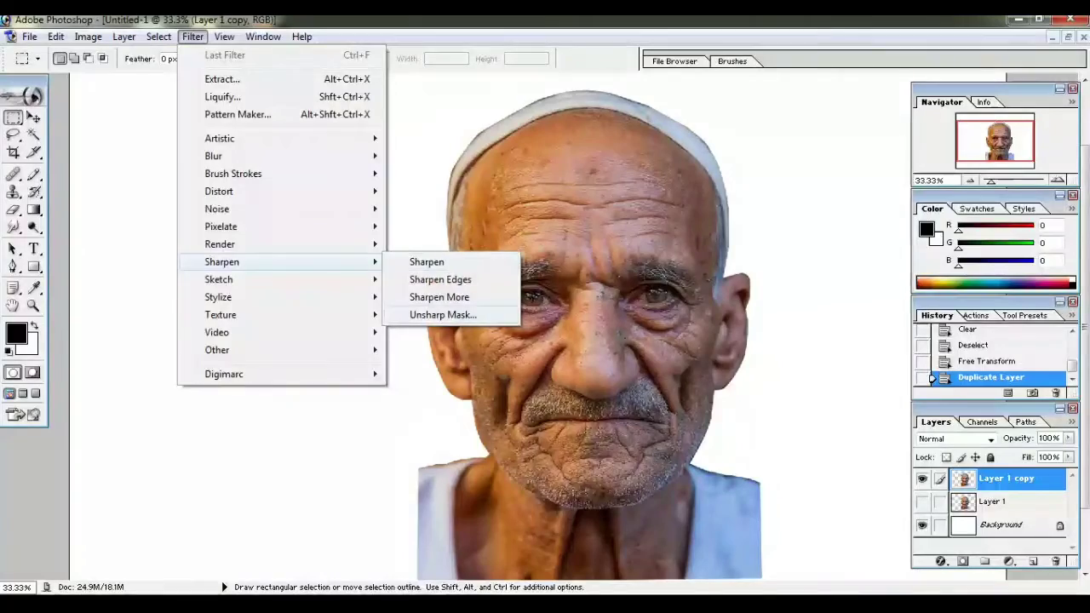
{"action": "key", "text": "Down"}
{"action": "key", "text": "Down"}
{"action": "key", "text": "Down"}
{"action": "key", "text": "Return"}
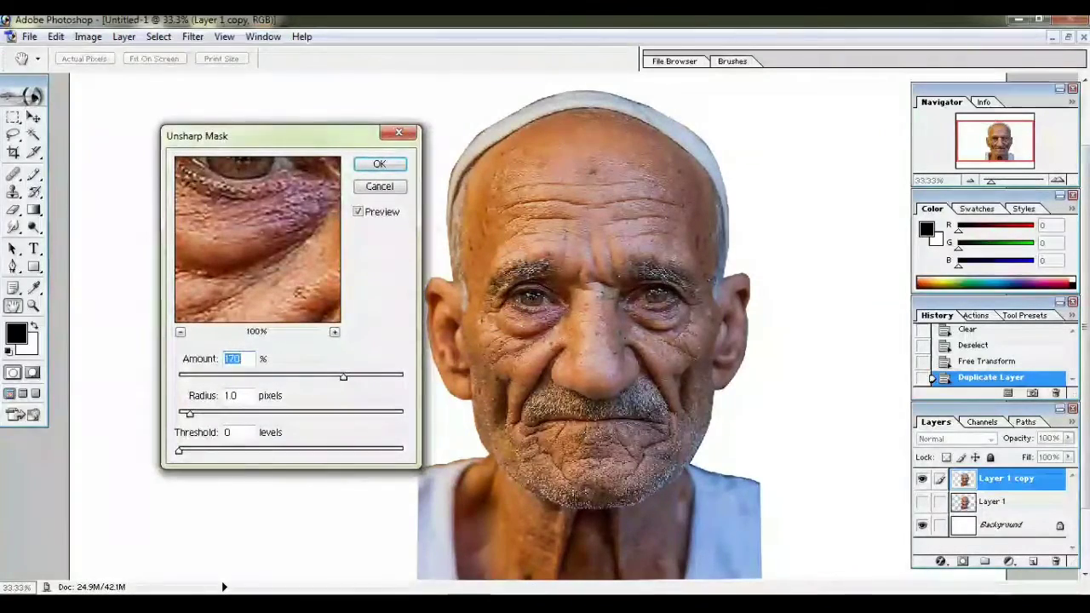
- Set Unsharp Mask to Amount 164%, Radius 8 pixels, Threshold 10 levels and apply it
{"action": "key", "text": "Up"}
{"action": "key", "text": "Up"}
{"action": "key", "text": "Up"}
{"action": "key", "text": "Up"}
{"action": "key", "text": "Up"}
{"action": "key", "text": "Up"}
{"action": "key", "text": "Up"}
{"action": "key", "text": "Up"}
{"action": "key", "text": "Up"}
{"action": "key", "text": "Down"}
{"action": "key", "text": "Down"}
{"action": "key", "text": "Down"}
{"action": "key", "text": "shift+Down"}
{"action": "key", "text": "shift+Down"}
{"action": "key", "text": "shift+Down"}
{"action": "key", "text": "Tab"}
{"action": "key", "text": "Down"}
{"action": "key", "text": "Down"}
{"action": "key", "text": "Down"}
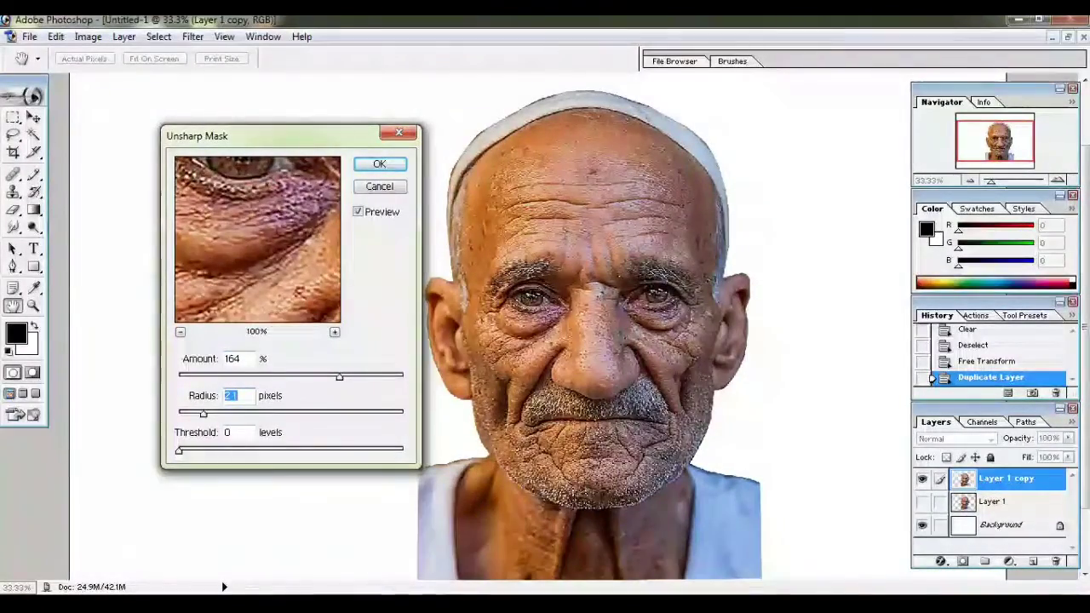
{"action": "key", "text": "Tab"}
{"action": "key", "text": "shift+Up"}
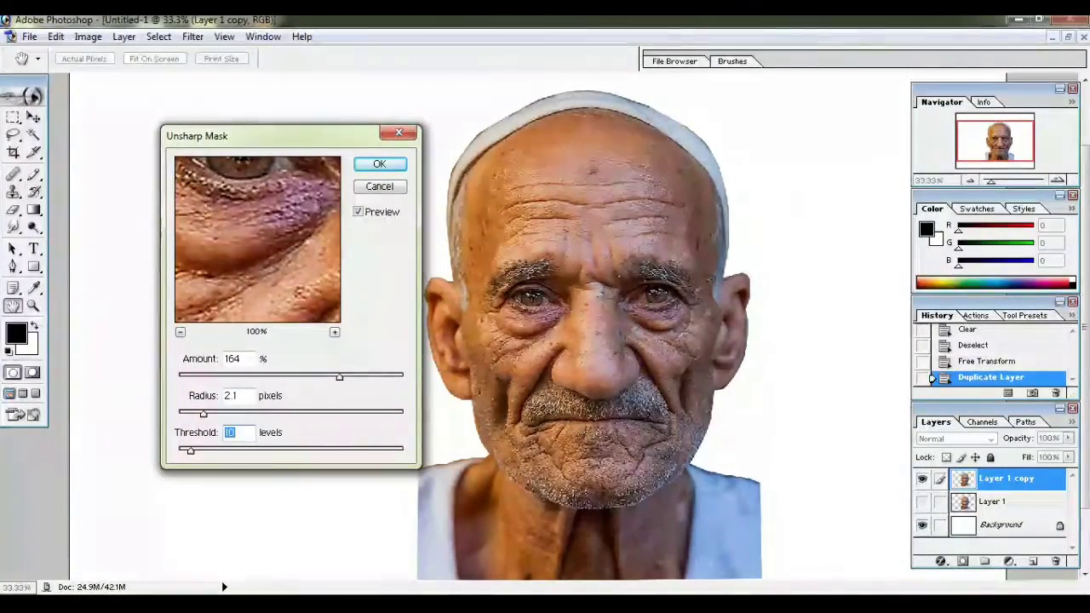
{"action": "key", "text": "shift+Tab"}
{"action": "type", "text": "8"}
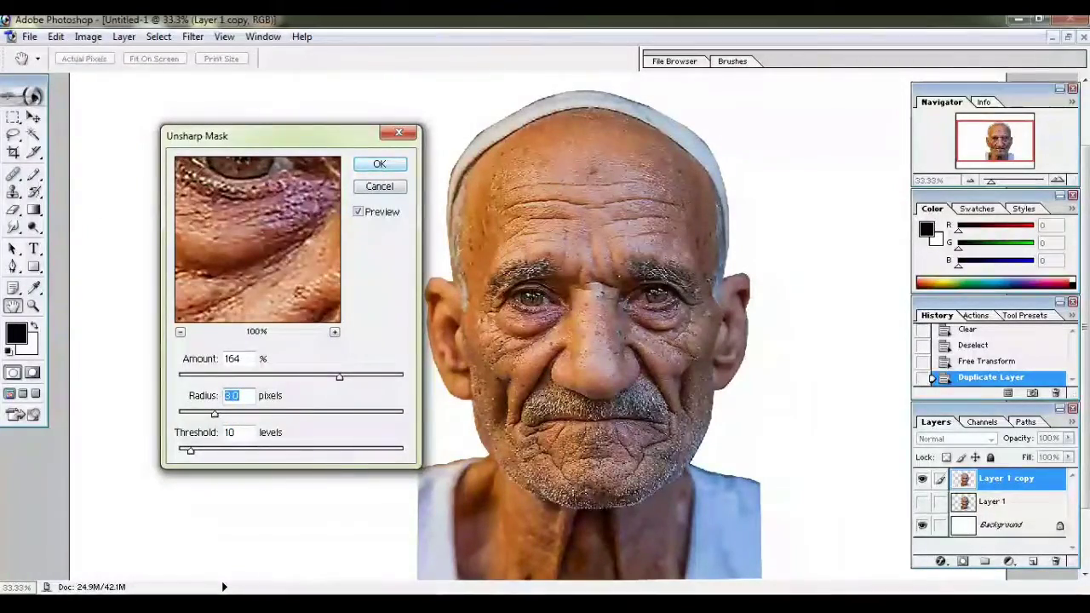
{"action": "key", "text": "Return"}
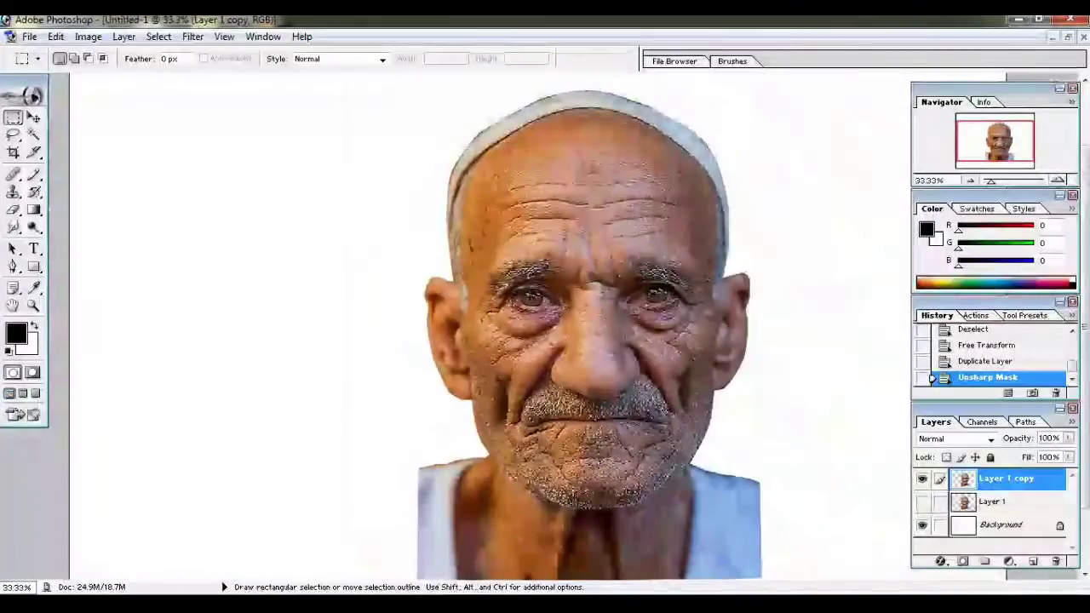
- Select the Smudge tool and zoom to 100% on the forehead
{"action": "key", "text": "r"}
{"action": "key", "text": "ctrl+plus"}
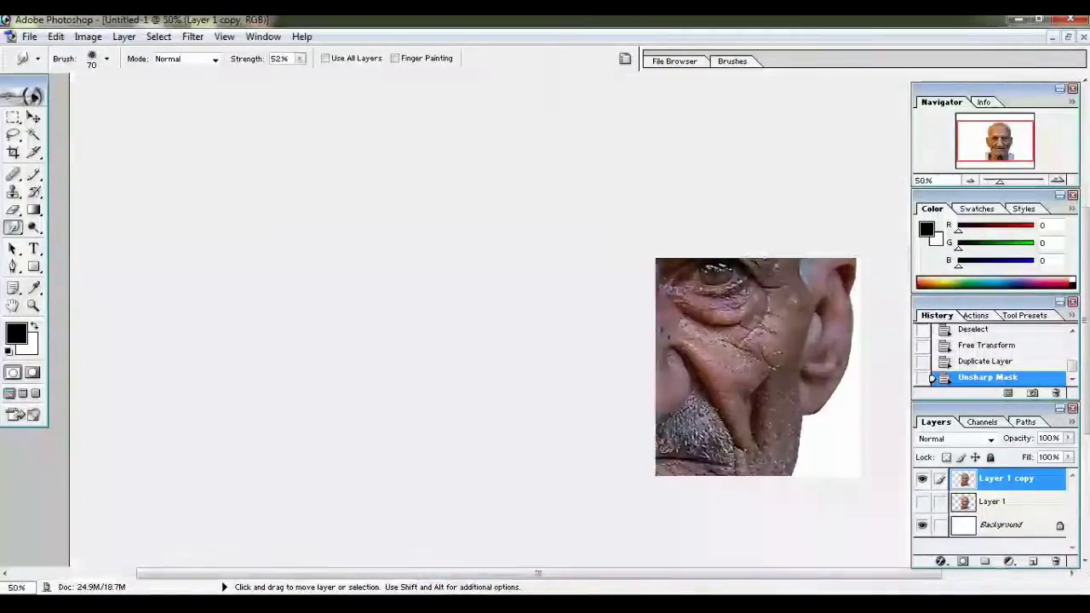
{"action": "key", "text": "ctrl+plus"}
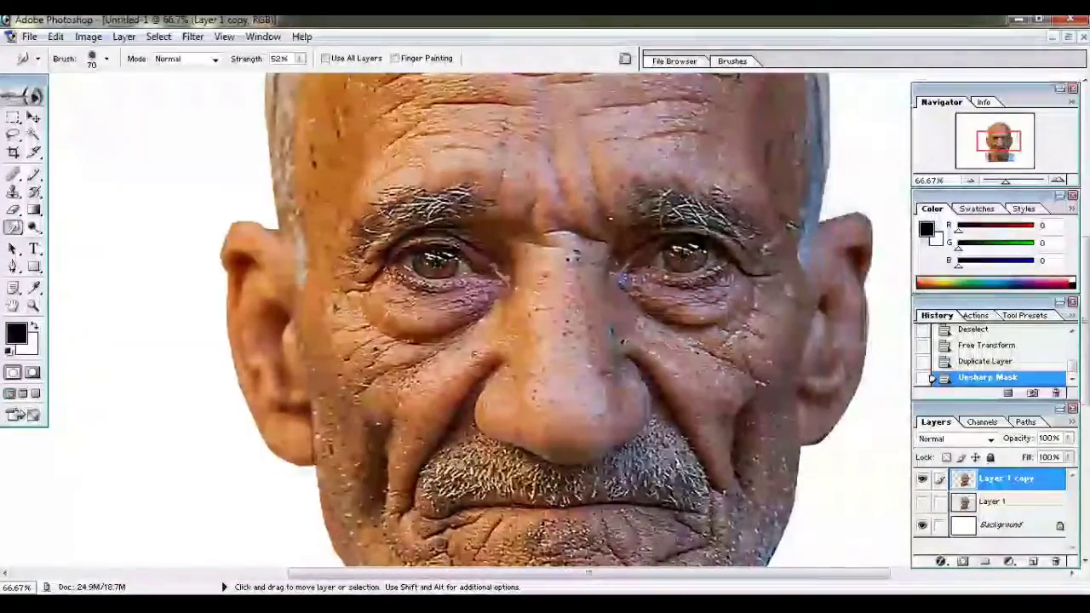
{"action": "scroll", "coordinate": [624, 279], "scroll_direction": "up", "scroll_amount": 2}
{"action": "scroll", "coordinate": [626, 315], "scroll_direction": "up", "scroll_amount": 2}
{"action": "scroll", "coordinate": [628, 358], "scroll_direction": "up", "scroll_amount": 3}
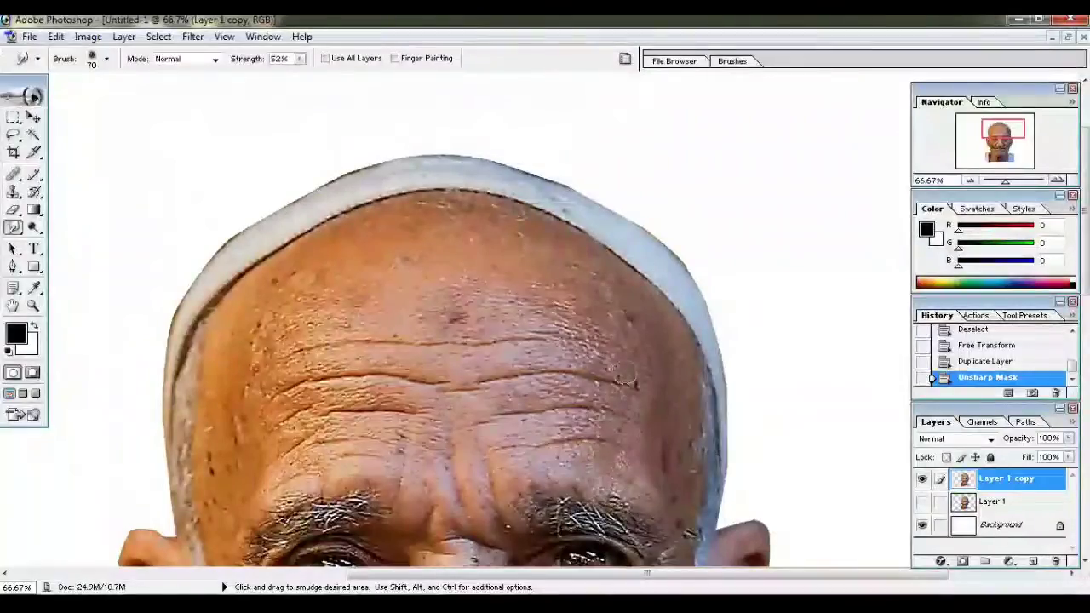
{"action": "key", "text": "ctrl+plus"}
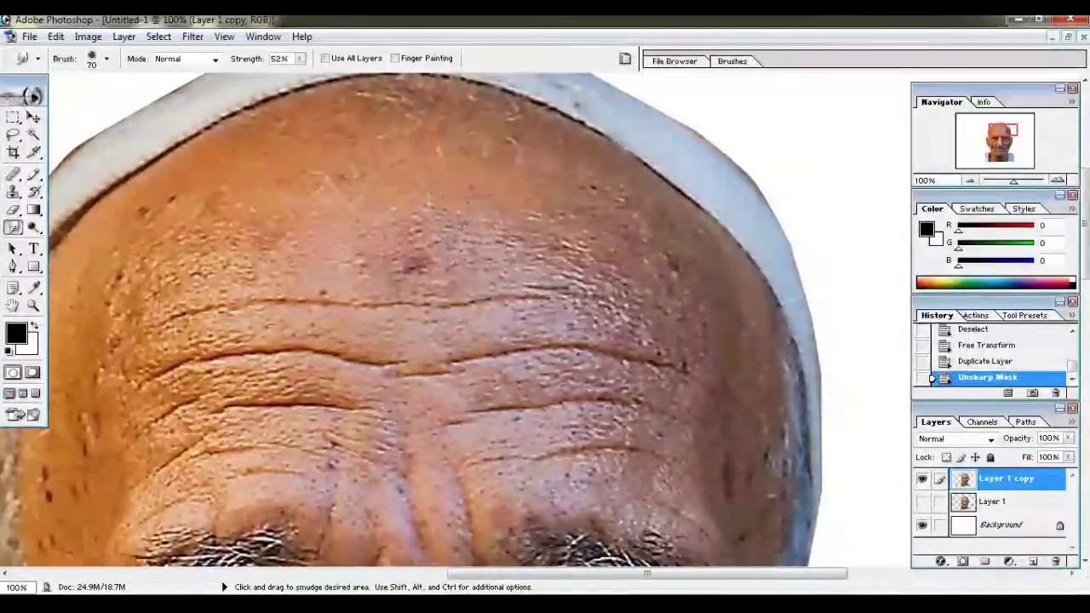
{"action": "scroll", "coordinate": [434, 319], "scroll_direction": "up", "scroll_amount": 1}
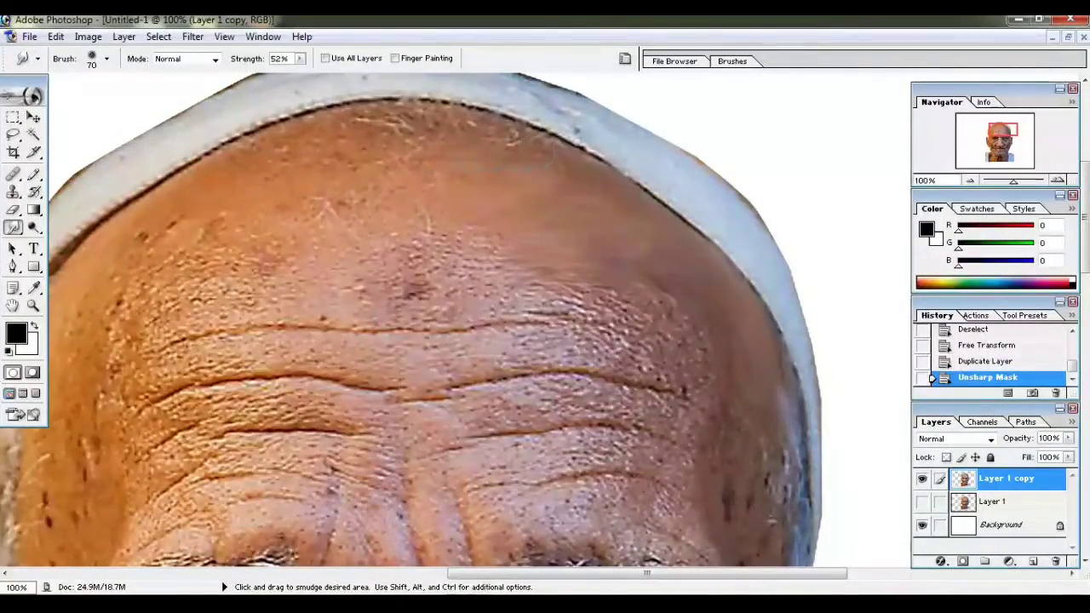
- Smudge the speckled forehead skin, wrinkles and dark spots near the right brow smooth
{"action": "left_click_drag", "start_coordinate": [393, 123], "coordinate": [338, 156]}
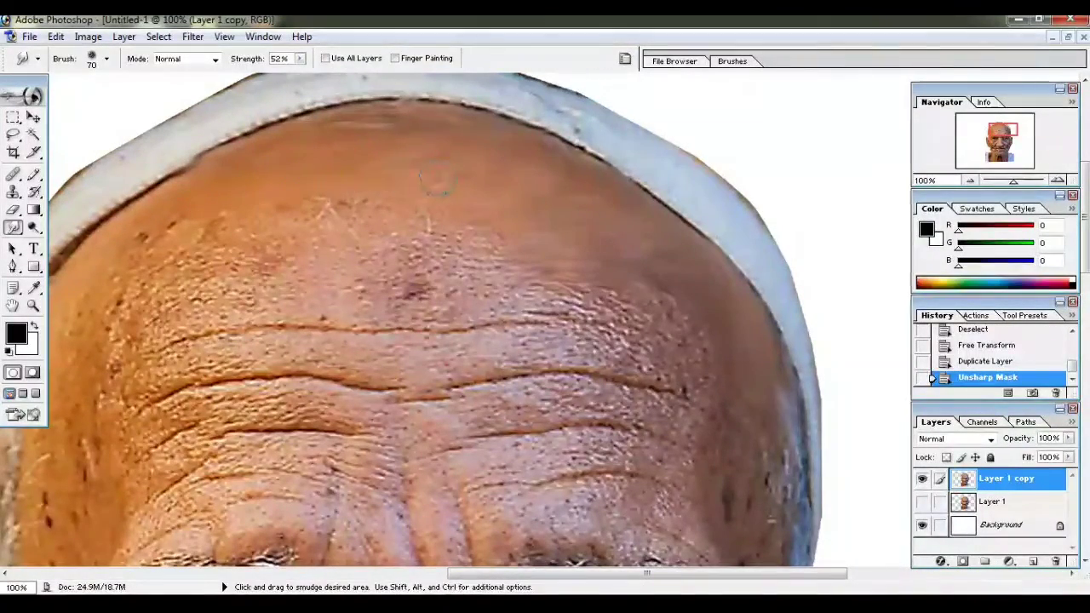
{"action": "mouse_move", "coordinate": [380, 220]}
{"action": "left_mouse_down"}
{"action": "mouse_move", "coordinate": [471, 243]}
{"action": "mouse_move", "coordinate": [400, 285]}
{"action": "left_mouse_up"}
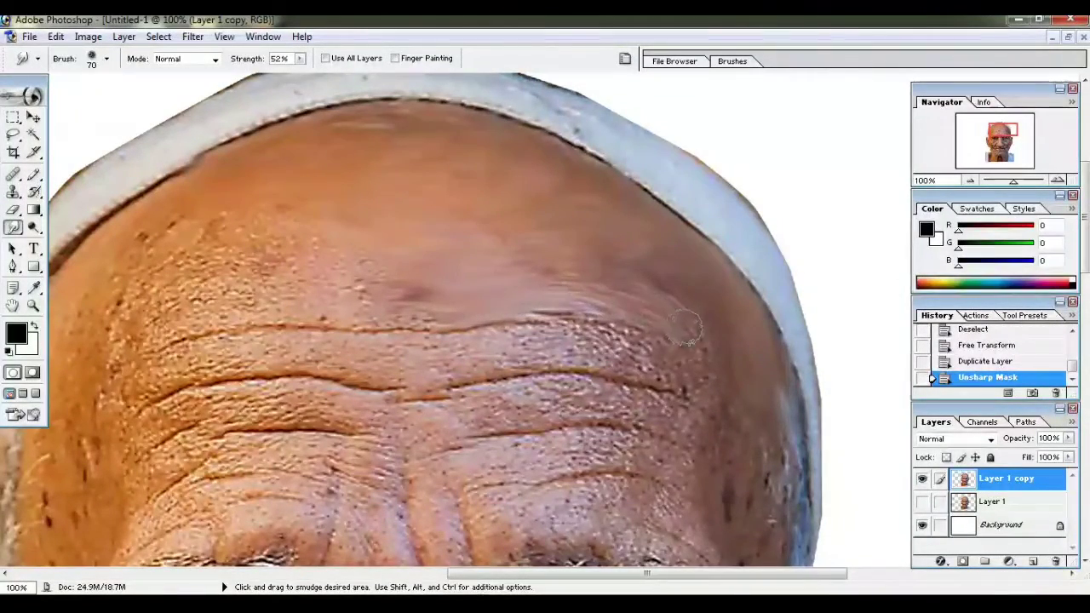
{"action": "mouse_move", "coordinate": [699, 373]}
{"action": "left_mouse_down"}
{"action": "mouse_move", "coordinate": [443, 341]}
{"action": "mouse_move", "coordinate": [660, 377]}
{"action": "left_mouse_up"}
{"action": "mouse_move", "coordinate": [588, 390]}
{"action": "left_mouse_down"}
{"action": "mouse_move", "coordinate": [456, 402]}
{"action": "mouse_move", "coordinate": [533, 392]}
{"action": "left_mouse_up"}
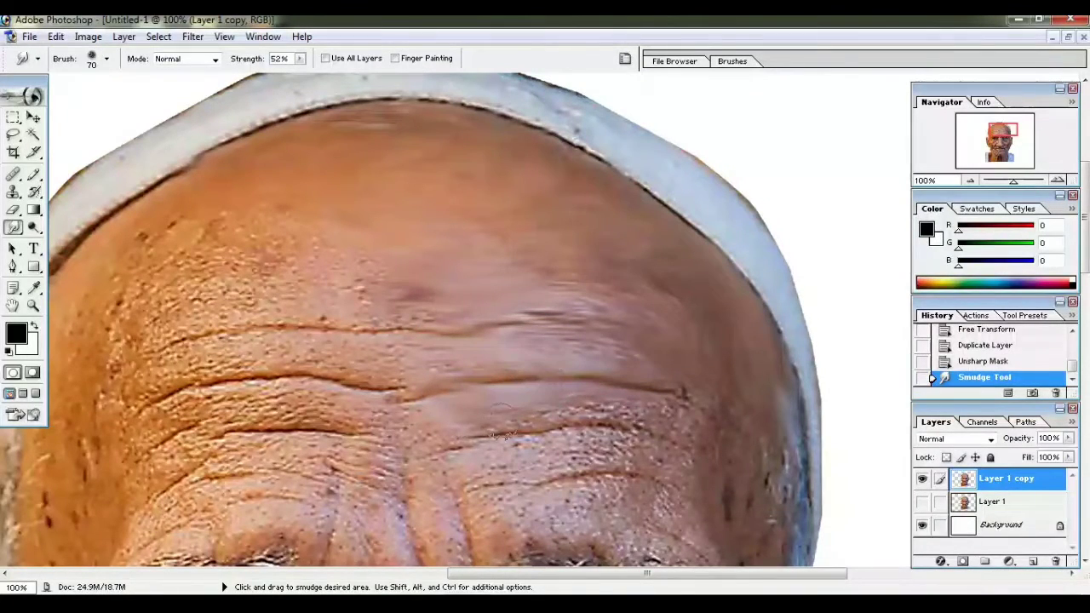
{"action": "left_click_drag", "start_coordinate": [503, 433], "coordinate": [696, 441]}
{"action": "mouse_move", "coordinate": [673, 401]}
{"action": "left_mouse_down"}
{"action": "mouse_move", "coordinate": [701, 389]}
{"action": "mouse_move", "coordinate": [689, 393]}
{"action": "left_mouse_up"}
{"action": "scroll", "coordinate": [701, 389], "scroll_direction": "down", "scroll_amount": 3}
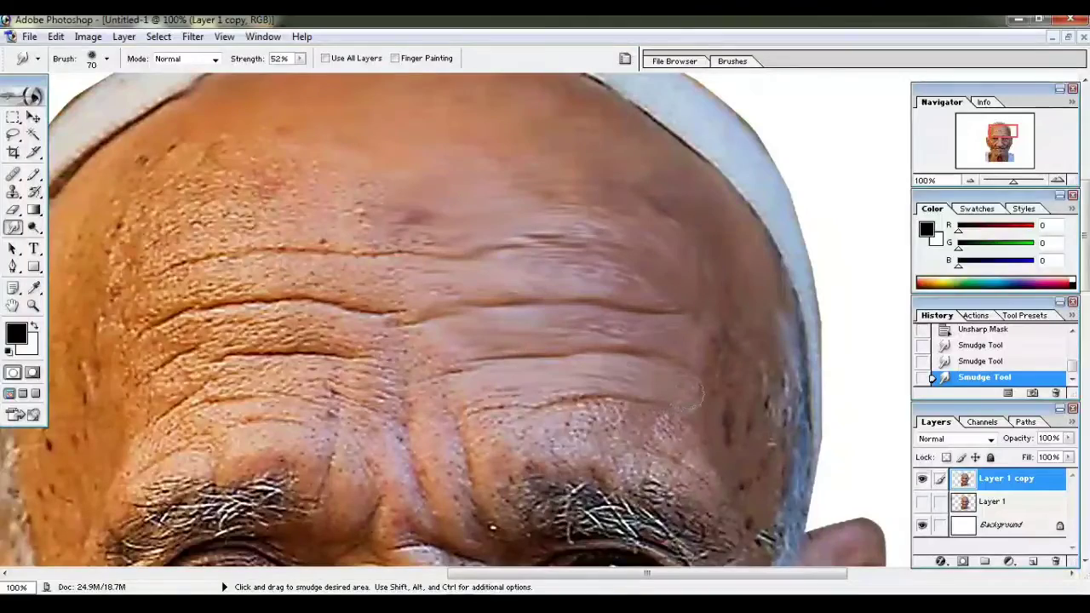
{"action": "mouse_move", "coordinate": [525, 418]}
{"action": "left_mouse_down"}
{"action": "mouse_move", "coordinate": [502, 420]}
{"action": "mouse_move", "coordinate": [661, 481]}
{"action": "left_mouse_up"}
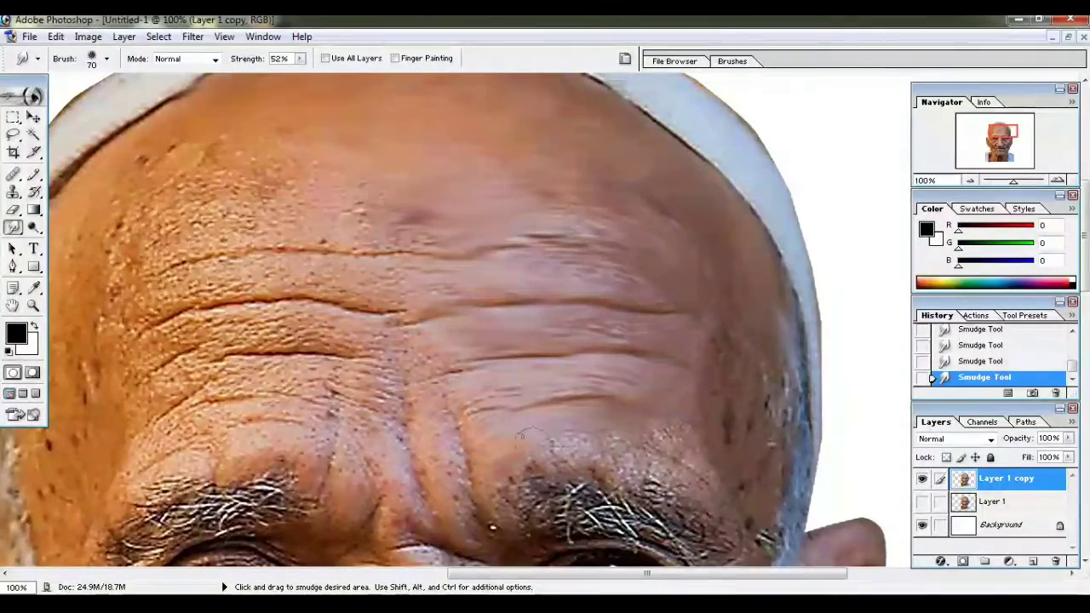
{"action": "left_click_drag", "start_coordinate": [732, 490], "coordinate": [708, 434]}
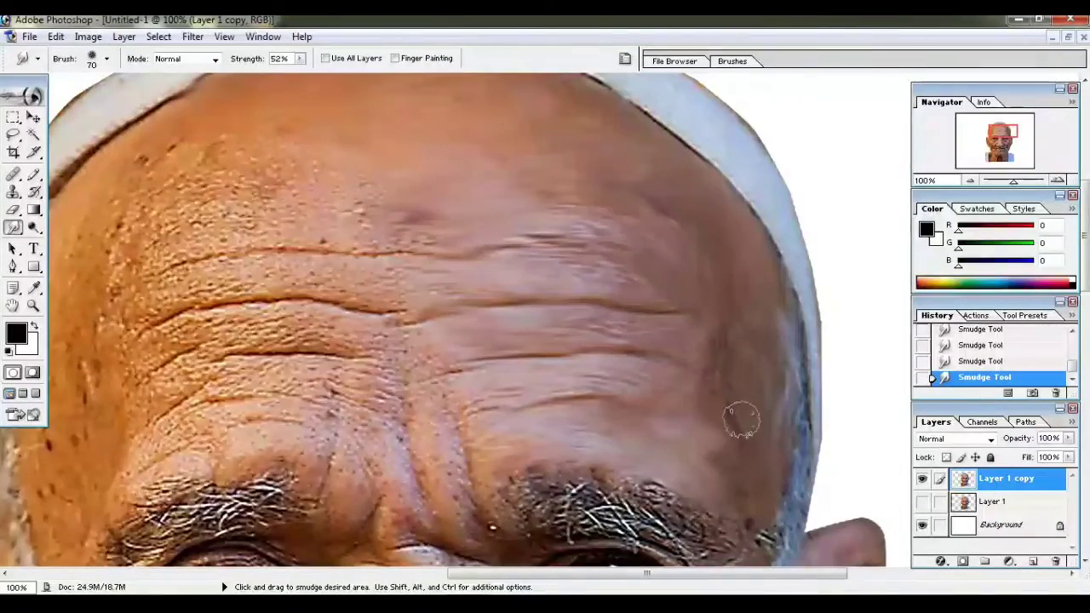
{"action": "key", "text": "ctrl+minus"}
{"action": "key", "text": "ctrl+minus"}
{"action": "key", "text": "ctrl+minus"}
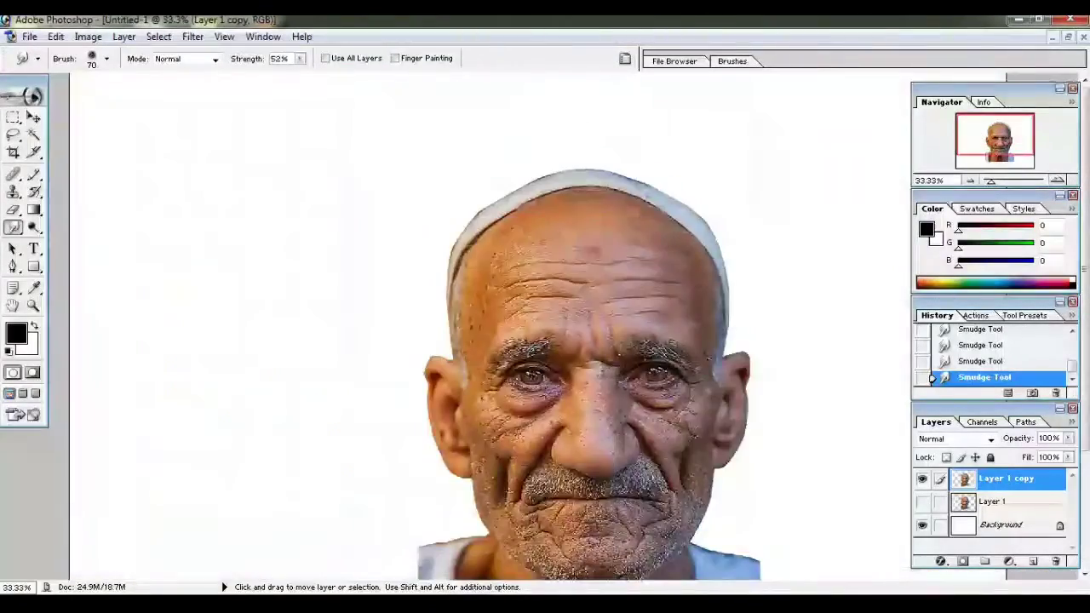
- Smudge the remaining grainy upper and left forehead skin and wrinkles smooth
{"action": "key", "text": "ctrl+plus"}
{"action": "key", "text": "ctrl+plus"}
{"action": "key", "text": "ctrl+plus"}
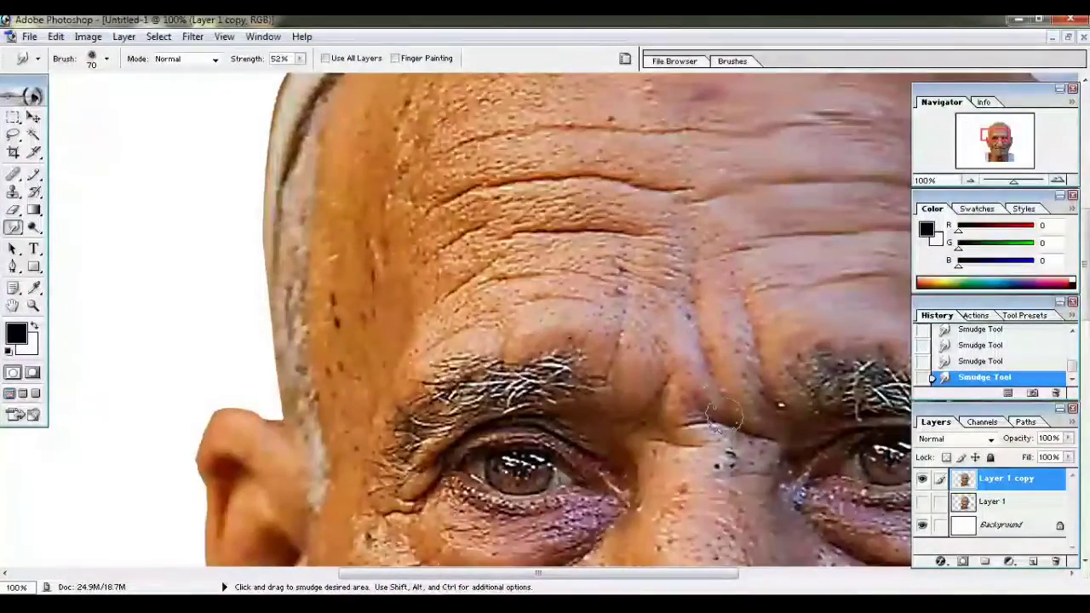
{"action": "scroll", "coordinate": [724, 417], "scroll_direction": "up", "scroll_amount": 3}
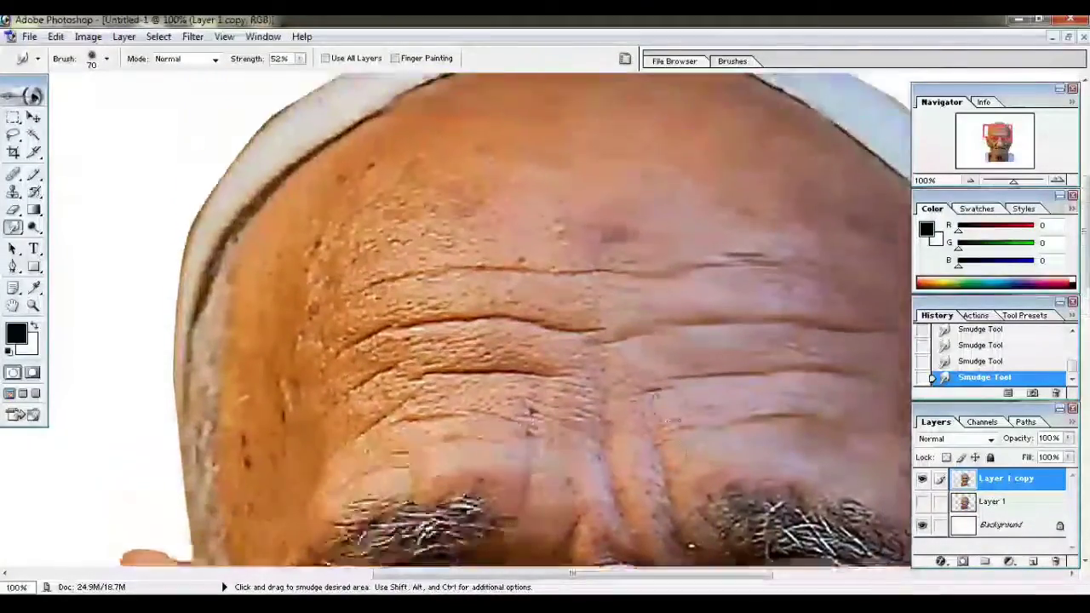
{"action": "scroll", "coordinate": [671, 420], "scroll_direction": "up", "scroll_amount": 1}
{"action": "left_click_drag", "start_coordinate": [455, 270], "coordinate": [538, 253]}
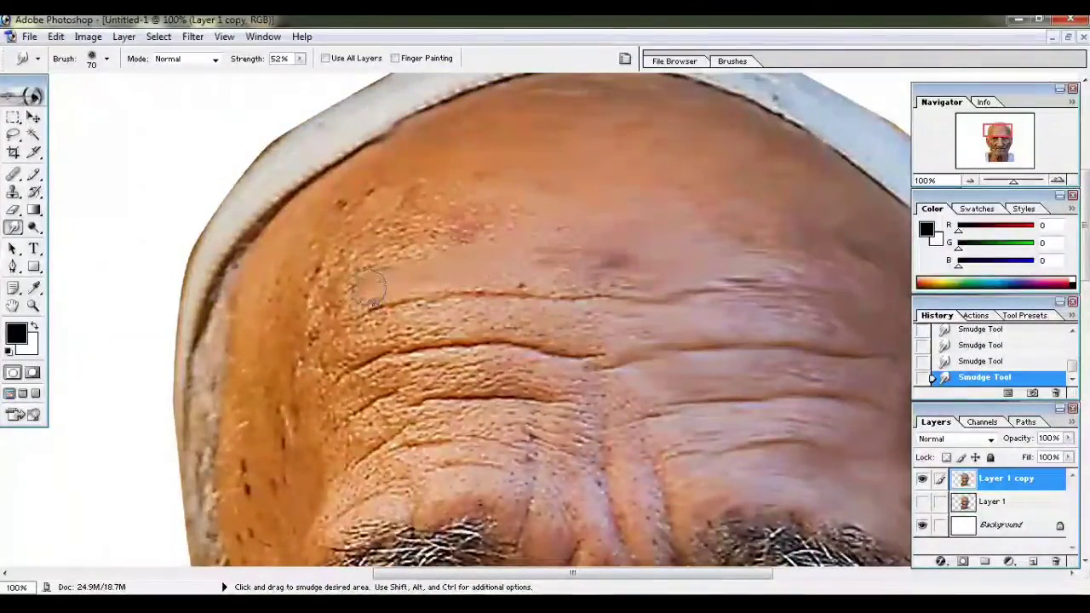
{"action": "left_click_drag", "start_coordinate": [442, 243], "coordinate": [503, 206]}
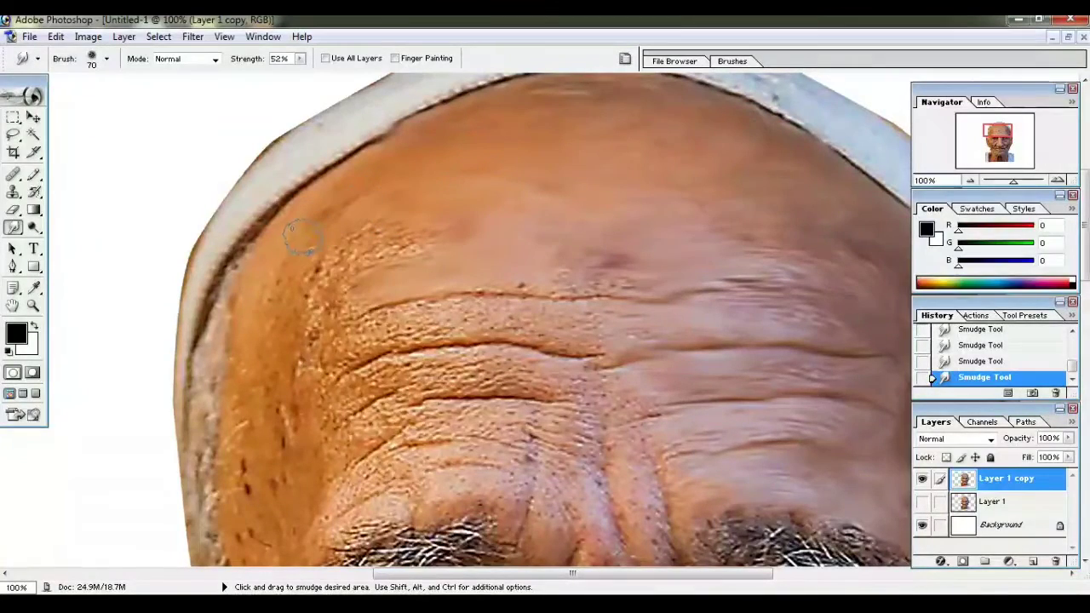
{"action": "left_click_drag", "start_coordinate": [312, 281], "coordinate": [412, 243]}
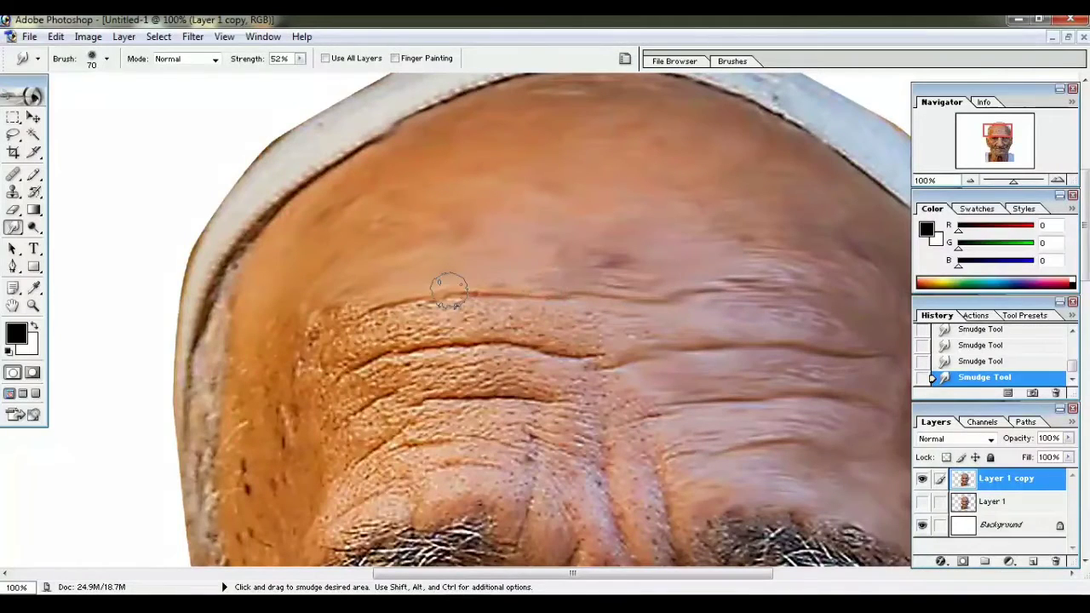
{"action": "left_click_drag", "start_coordinate": [449, 292], "coordinate": [336, 328]}
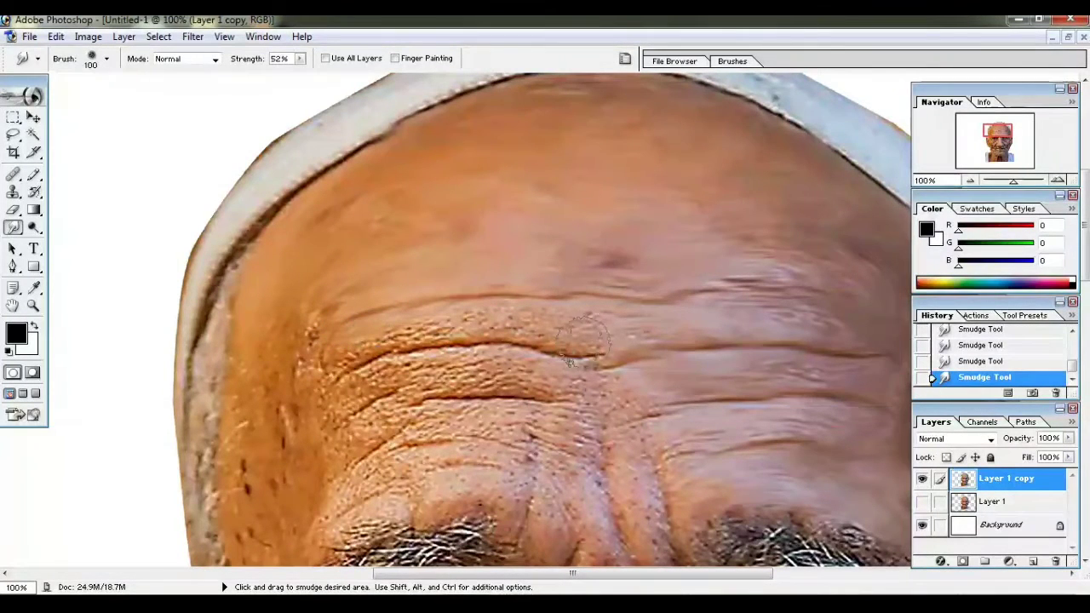
{"action": "left_click_drag", "start_coordinate": [552, 326], "coordinate": [558, 408]}
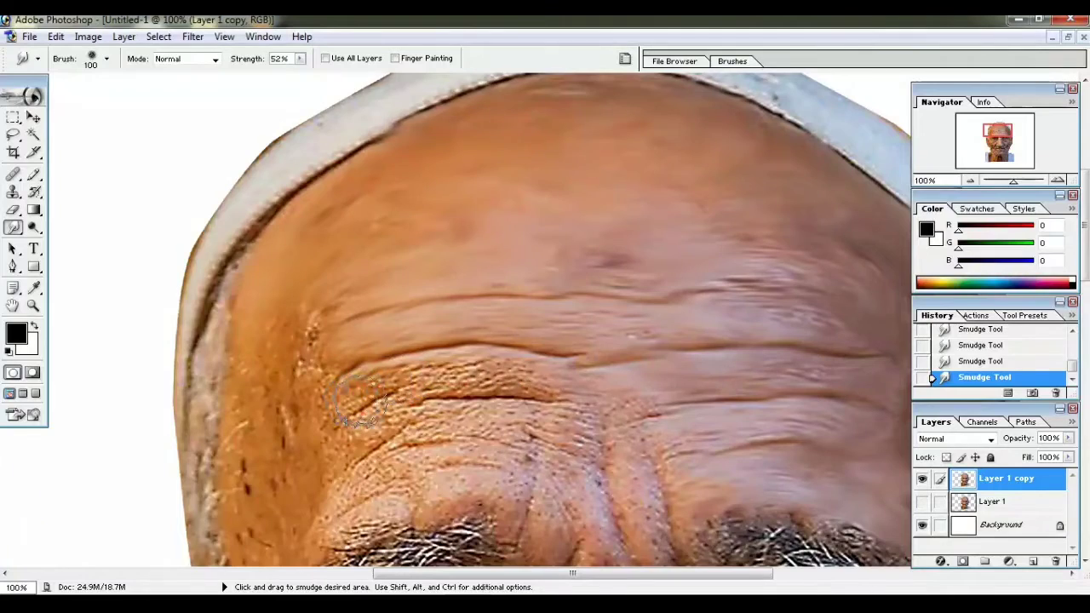
- Smooth the brow wrinkles, left temple dark spots and left eyebrow, then zoom out
{"action": "scroll", "coordinate": [360, 406], "scroll_direction": "down", "scroll_amount": 2}
{"action": "mouse_move", "coordinate": [398, 365]}
{"action": "left_mouse_down"}
{"action": "mouse_move", "coordinate": [625, 354]}
{"action": "mouse_move", "coordinate": [457, 419]}
{"action": "left_mouse_up"}
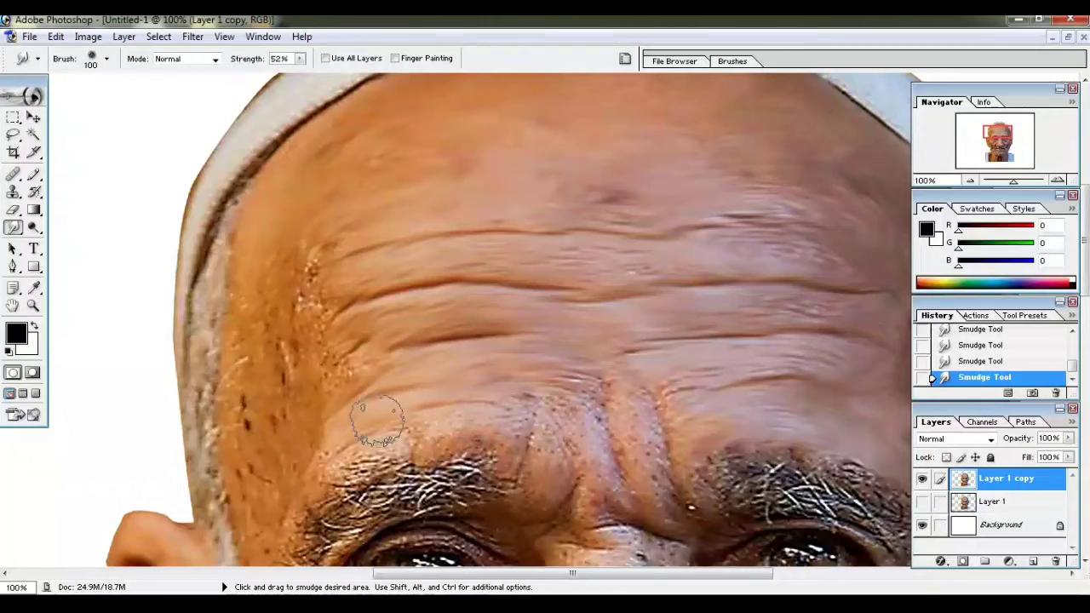
{"action": "left_click_drag", "start_coordinate": [379, 420], "coordinate": [345, 415]}
{"action": "left_click_drag", "start_coordinate": [342, 354], "coordinate": [339, 289]}
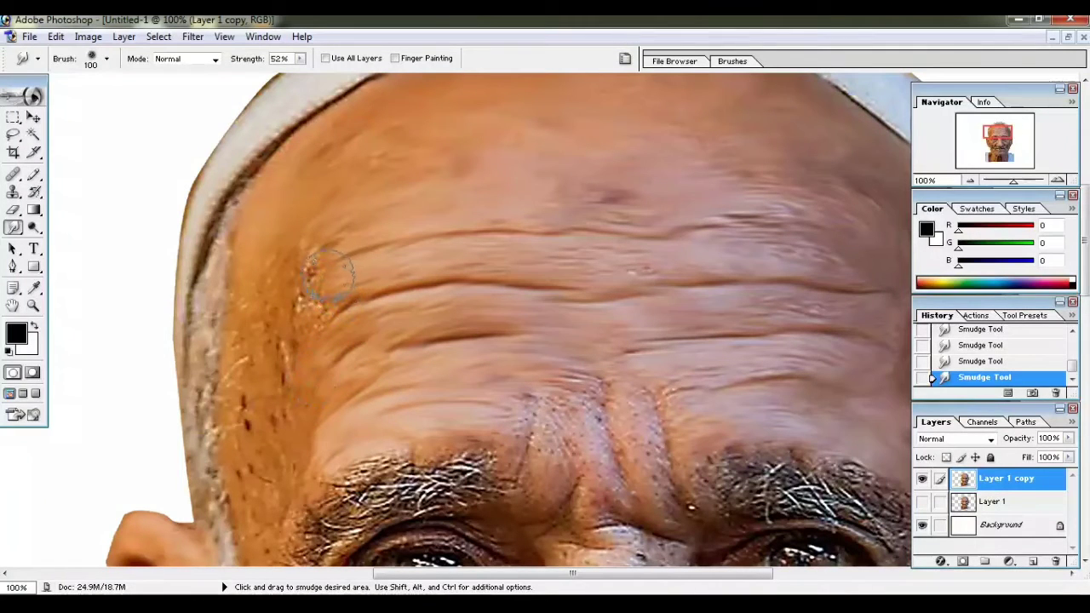
{"action": "left_click_drag", "start_coordinate": [280, 441], "coordinate": [284, 279]}
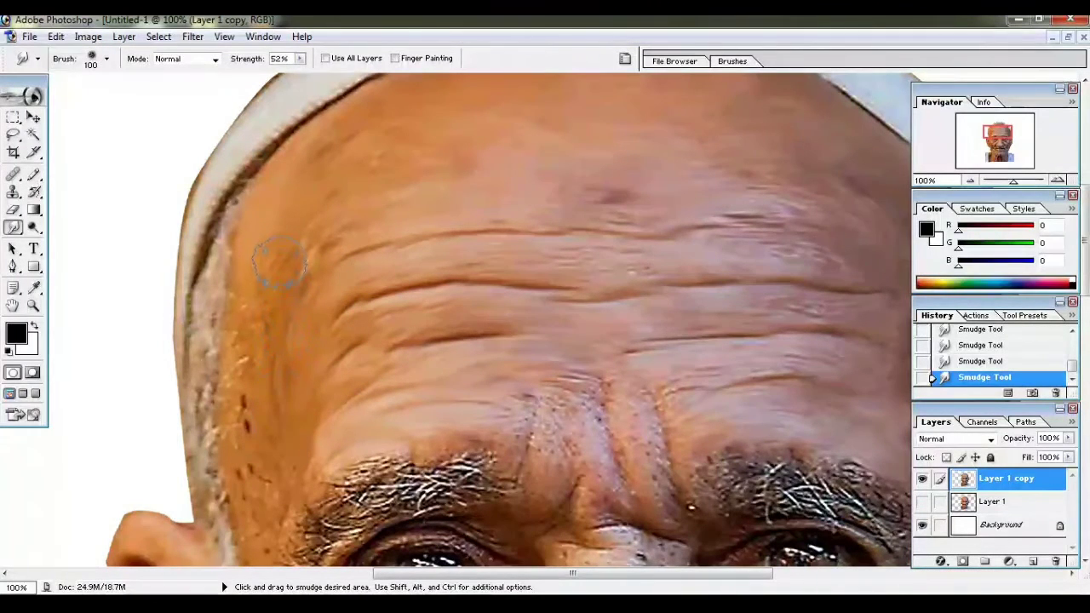
{"action": "scroll", "coordinate": [251, 358], "scroll_direction": "down", "scroll_amount": 3}
{"action": "left_click_drag", "start_coordinate": [255, 411], "coordinate": [248, 336]}
{"action": "left_click_drag", "start_coordinate": [349, 418], "coordinate": [392, 400]}
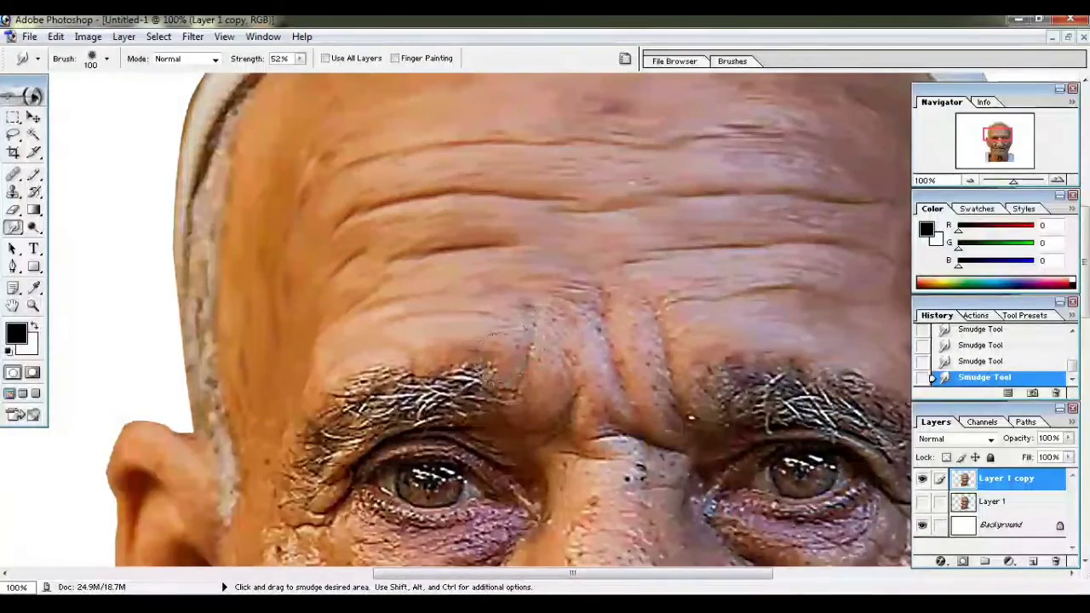
{"action": "left_click_drag", "start_coordinate": [511, 350], "coordinate": [468, 358]}
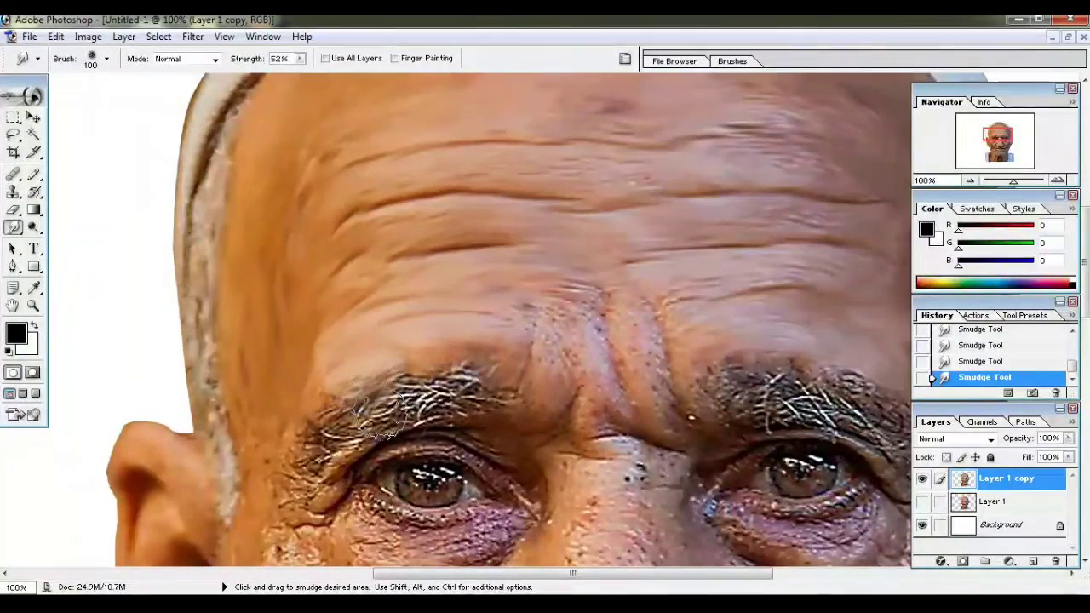
{"action": "key", "text": "ctrl+minus"}
{"action": "key", "text": "ctrl+minus"}
{"action": "key", "text": "ctrl+minus"}
{"action": "key", "text": "ctrl+minus"}
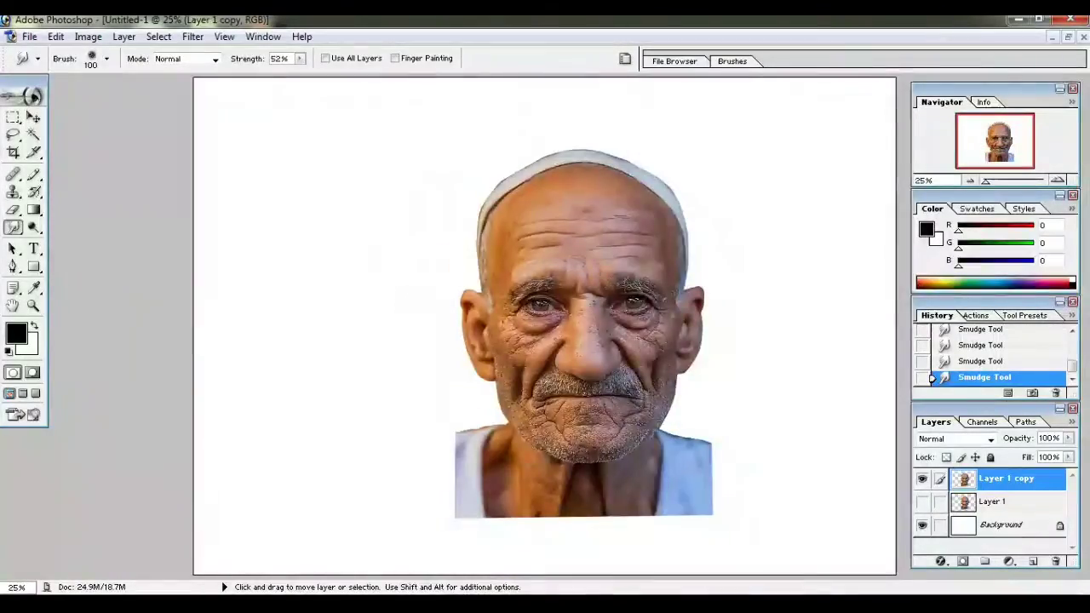
- Zoom in on the forehead and smudge away the vertical frown creases between the eyebrows
{"action": "key", "text": "ctrl+plus"}
{"action": "key", "text": "ctrl+plus"}
{"action": "key", "text": "ctrl+plus"}
{"action": "key", "text": "ctrl+plus"}
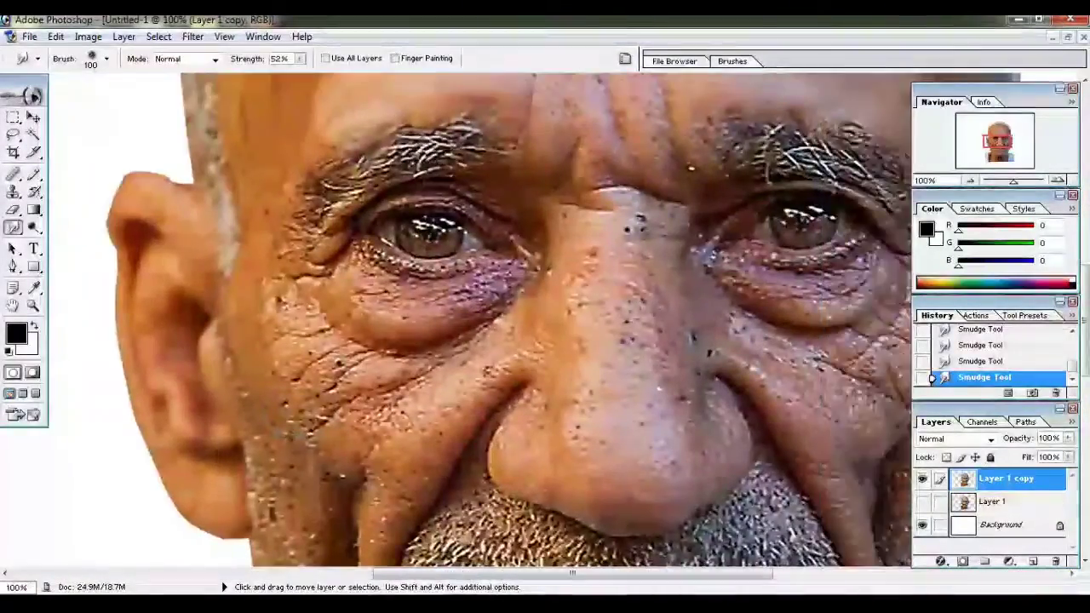
{"action": "left_click_drag", "start_coordinate": [511, 256], "coordinate": [350, 469]}
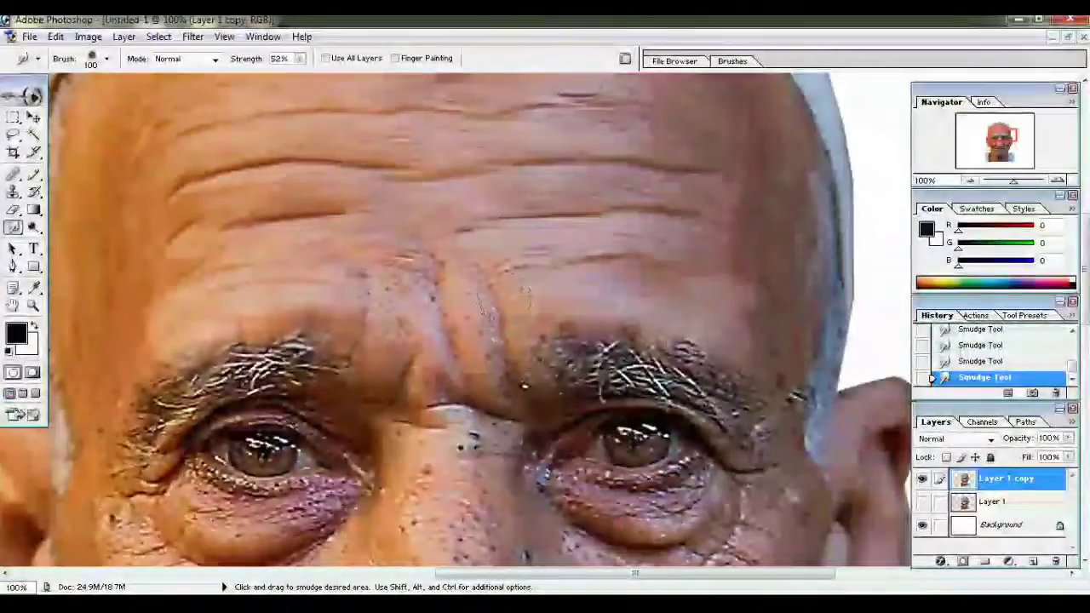
{"action": "left_click_drag", "start_coordinate": [516, 374], "coordinate": [472, 306]}
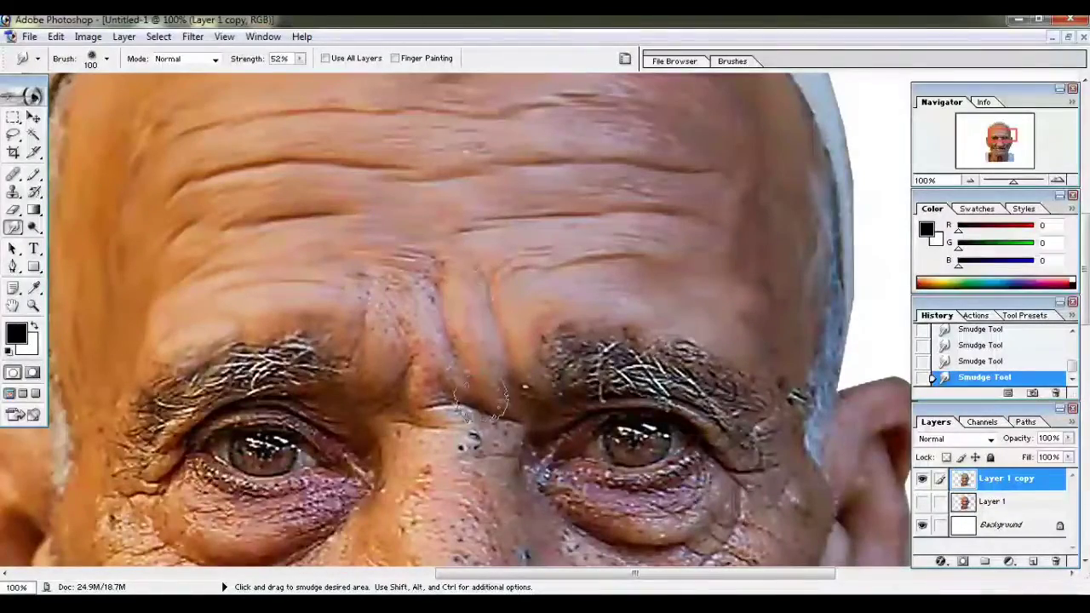
{"action": "left_click_drag", "start_coordinate": [481, 400], "coordinate": [472, 332]}
{"action": "mouse_move", "coordinate": [433, 392]}
{"action": "left_mouse_down"}
{"action": "mouse_move", "coordinate": [408, 317]}
{"action": "mouse_move", "coordinate": [373, 375]}
{"action": "left_mouse_up"}
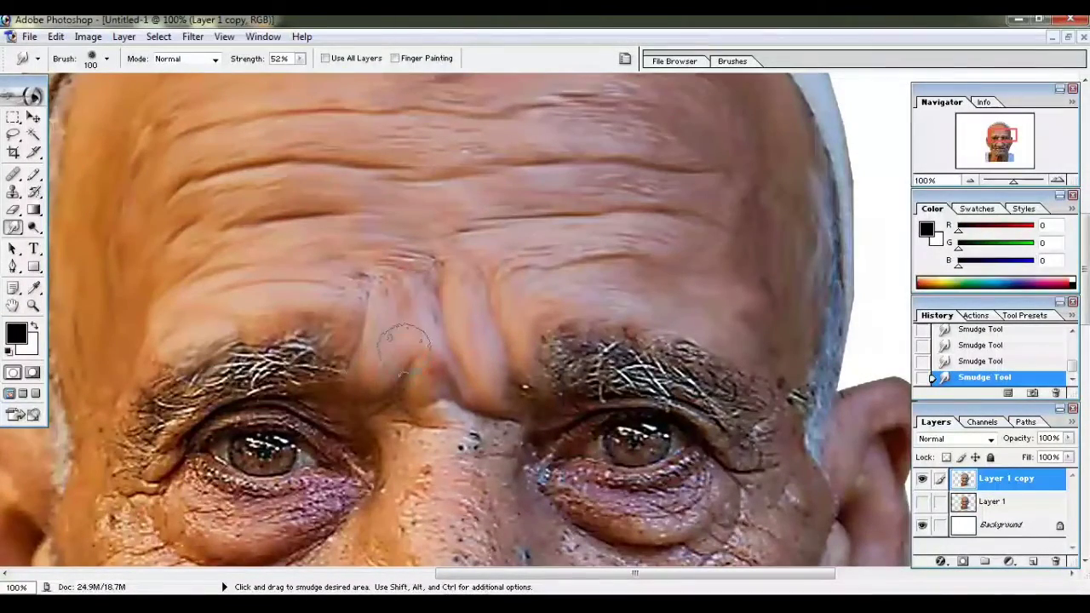
- Scroll and zoom the view to bring the eye and its eyebrow into view
{"action": "scroll", "coordinate": [400, 271], "scroll_direction": "down", "scroll_amount": 3}
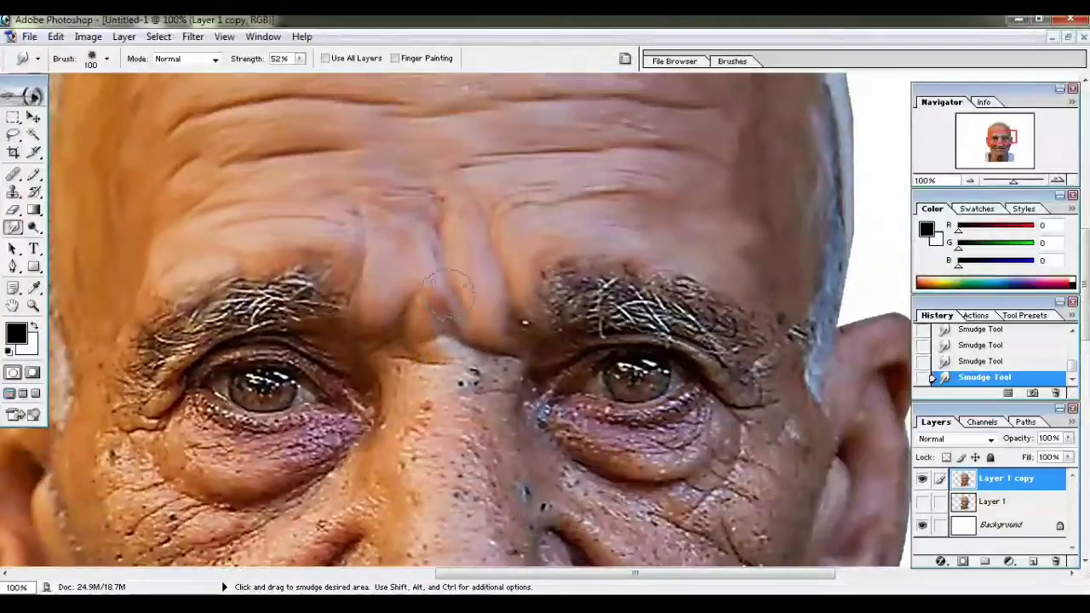
{"action": "scroll", "coordinate": [590, 338], "scroll_direction": "down", "scroll_amount": 2}
{"action": "key", "text": "ctrl+plus"}
{"action": "key", "text": "ctrl+plus"}
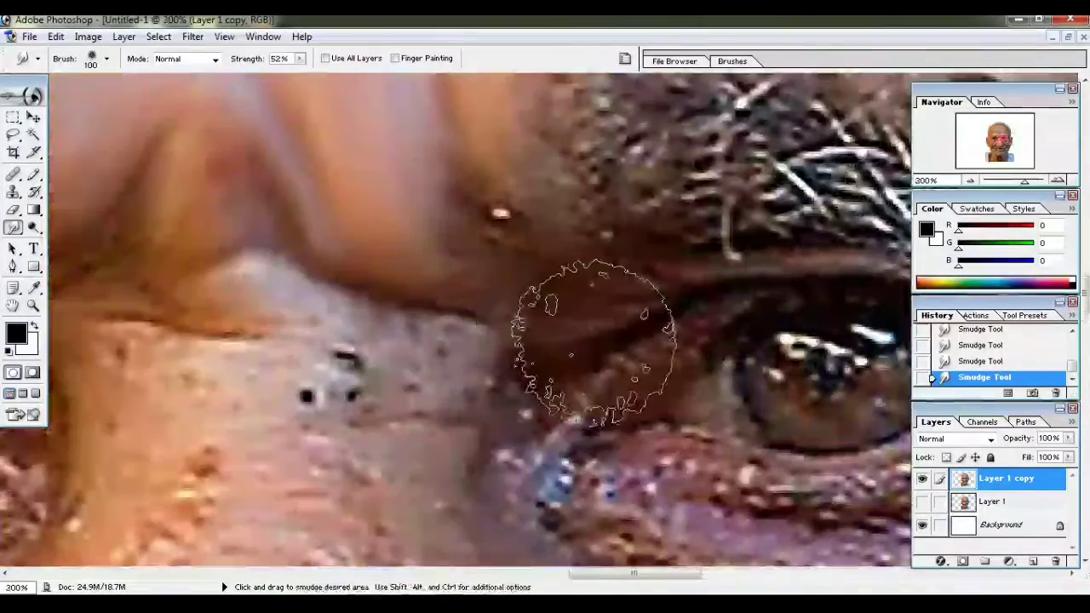
{"action": "key", "text": "ctrl+minus"}
{"action": "scroll", "coordinate": [564, 316], "scroll_direction": "right", "scroll_amount": 2}
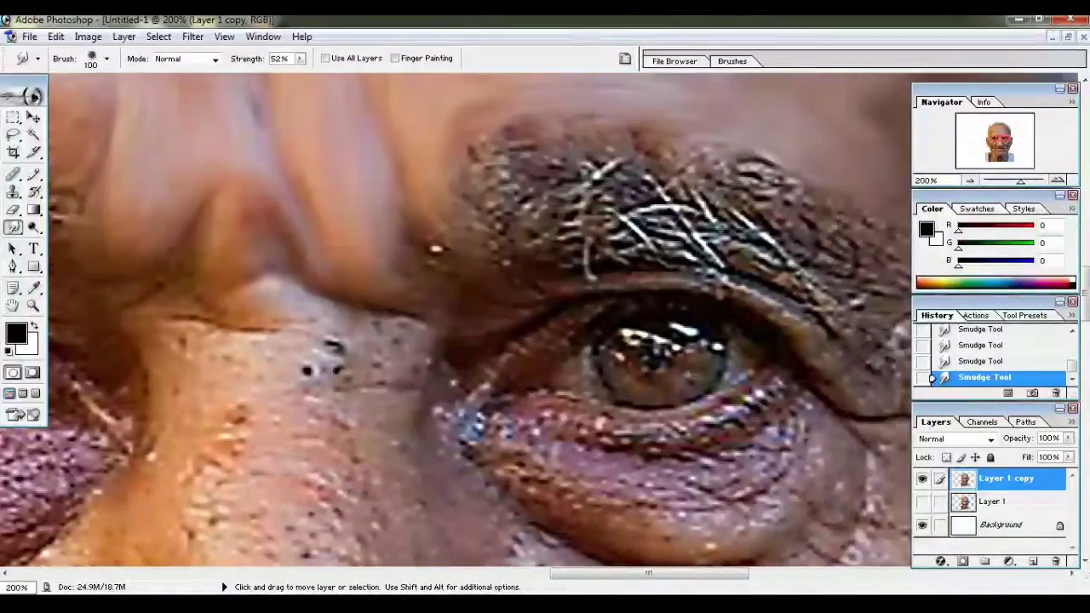
{"action": "scroll", "coordinate": [564, 316], "scroll_direction": "right", "scroll_amount": 3}
{"action": "scroll", "coordinate": [523, 365], "scroll_direction": "up", "scroll_amount": 2}
- Shrink the Smudge brush and smear the inner eyebrow end, then undo the last two strokes
{"action": "key", "text": "bracketleft"}
{"action": "key", "text": "bracketleft"}
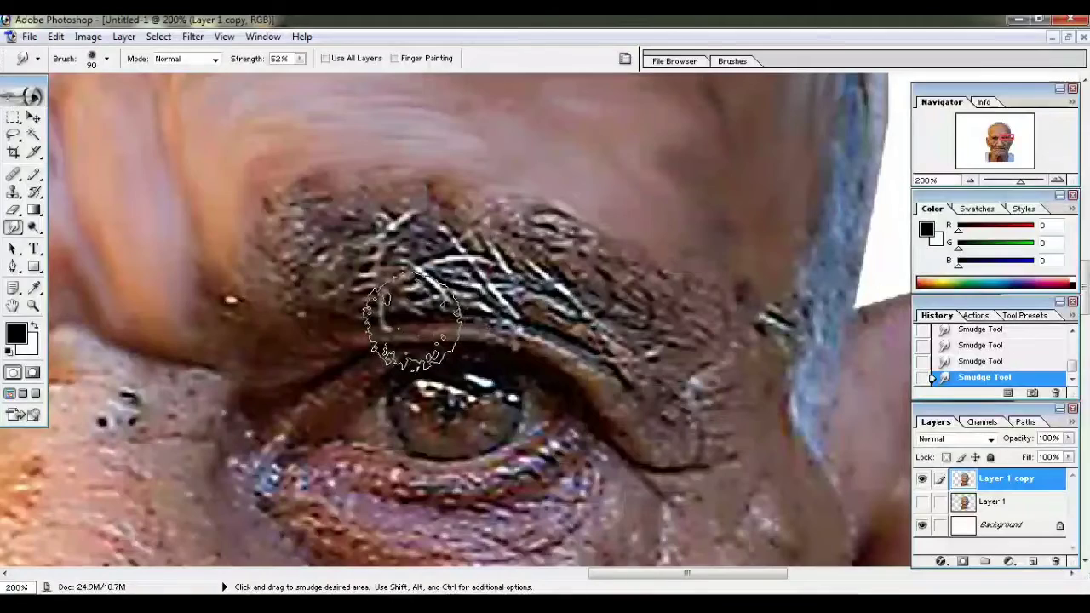
{"action": "left_click_drag", "start_coordinate": [305, 312], "coordinate": [304, 244]}
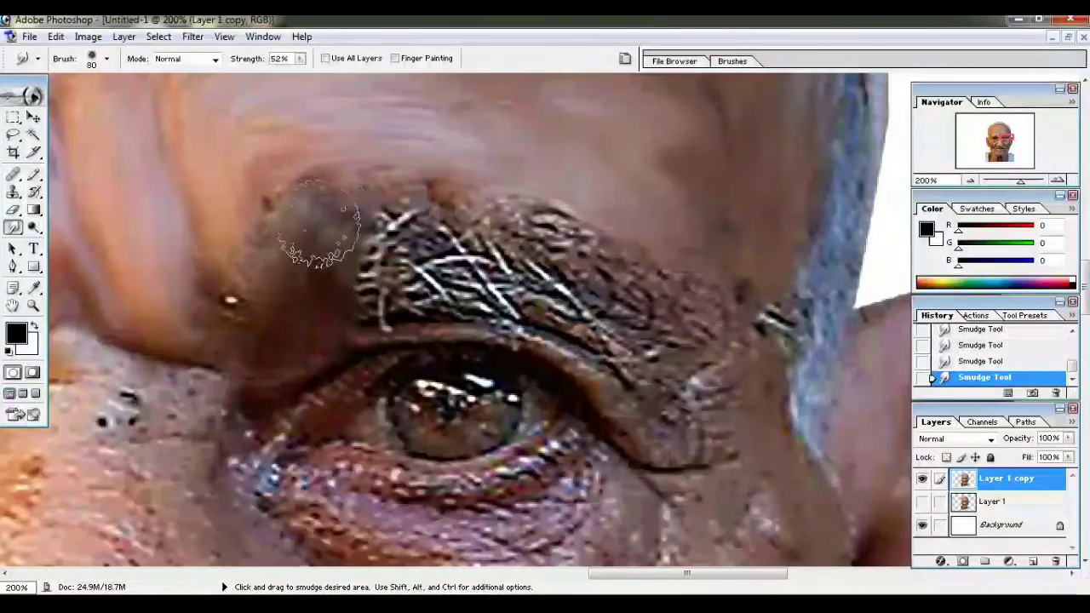
{"action": "left_click_drag", "start_coordinate": [365, 292], "coordinate": [396, 234]}
{"action": "left_click_drag", "start_coordinate": [400, 281], "coordinate": [417, 213]}
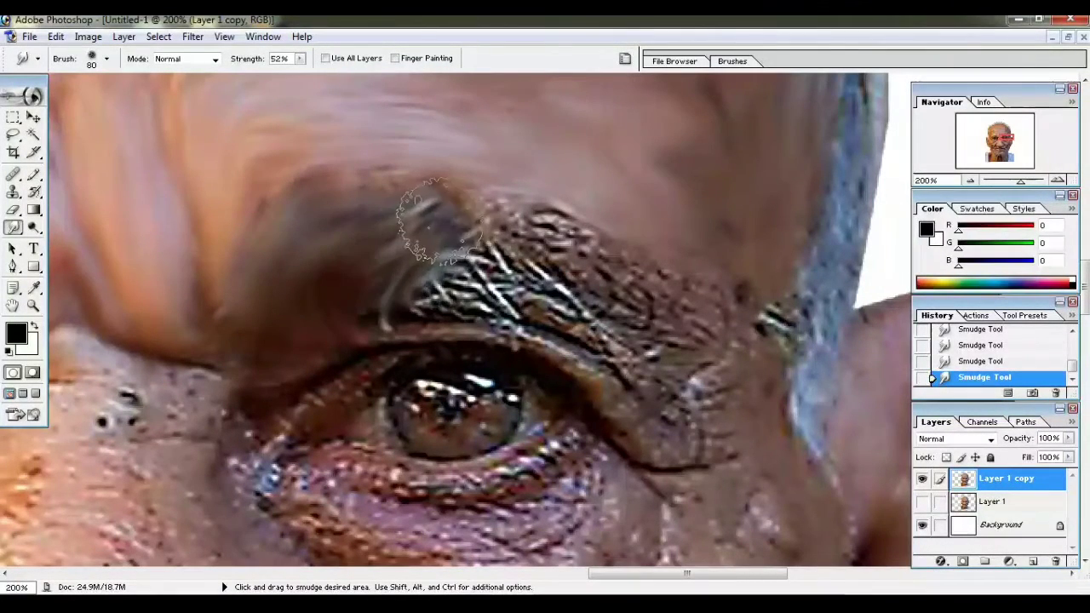
{"action": "key", "text": "ctrl+alt+z"}
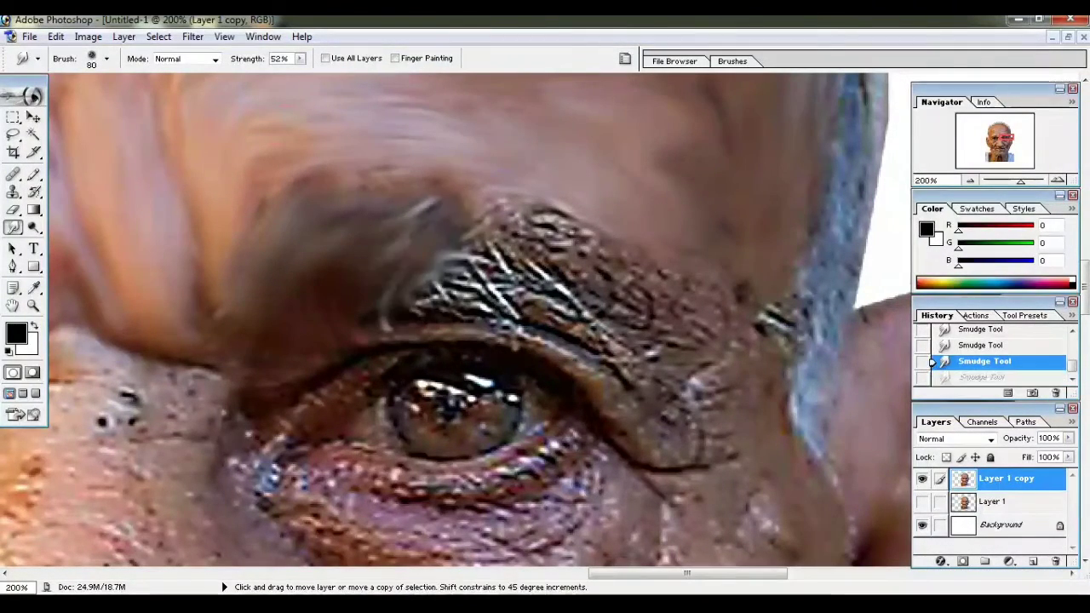
{"action": "key", "text": "ctrl+alt+z"}
- Smear the eyebrow hairs into grey-brown streaks and blend the skin beside the eye
{"action": "left_click_drag", "start_coordinate": [377, 281], "coordinate": [426, 213]}
{"action": "mouse_move", "coordinate": [418, 281]}
{"action": "left_mouse_down"}
{"action": "mouse_move", "coordinate": [542, 303]}
{"action": "mouse_move", "coordinate": [609, 345]}
{"action": "left_mouse_up"}
{"action": "left_click_drag", "start_coordinate": [498, 247], "coordinate": [661, 289]}
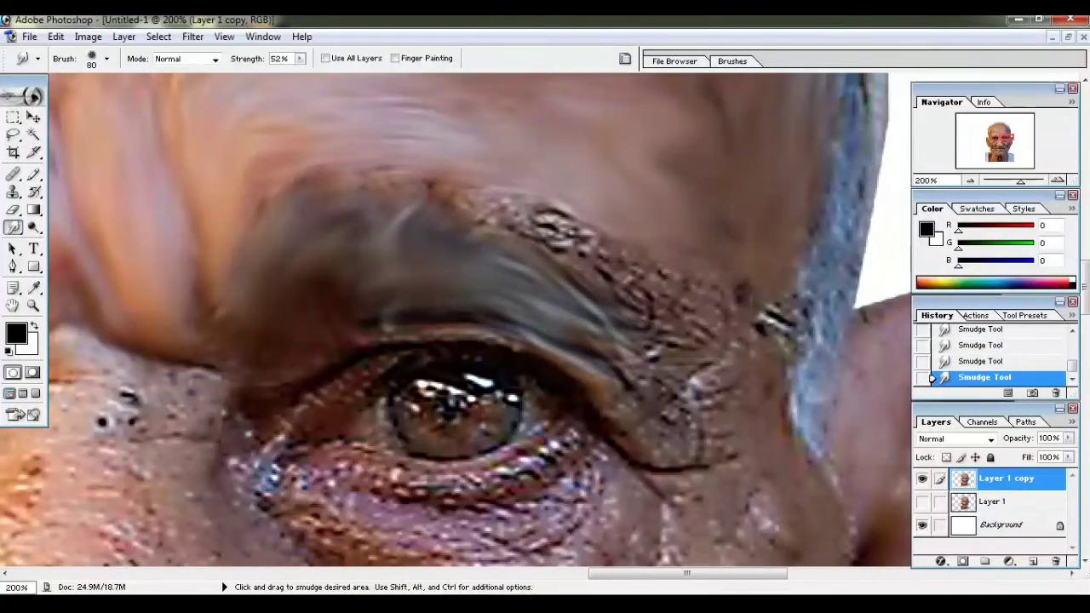
{"action": "scroll", "coordinate": [707, 298], "scroll_direction": "down", "scroll_amount": 2}
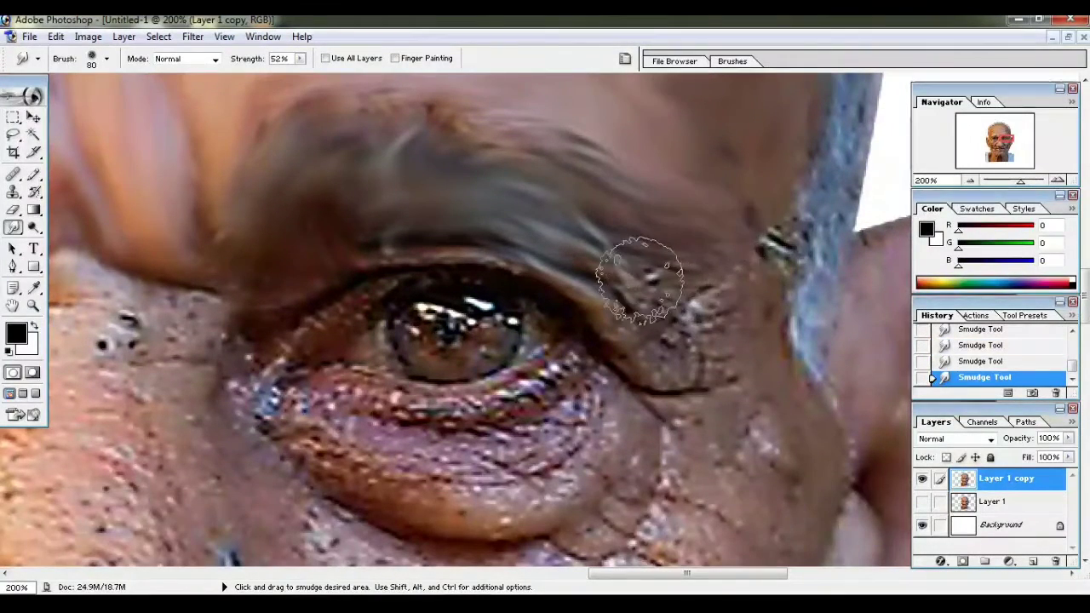
{"action": "scroll", "coordinate": [732, 271], "scroll_direction": "down", "scroll_amount": 2}
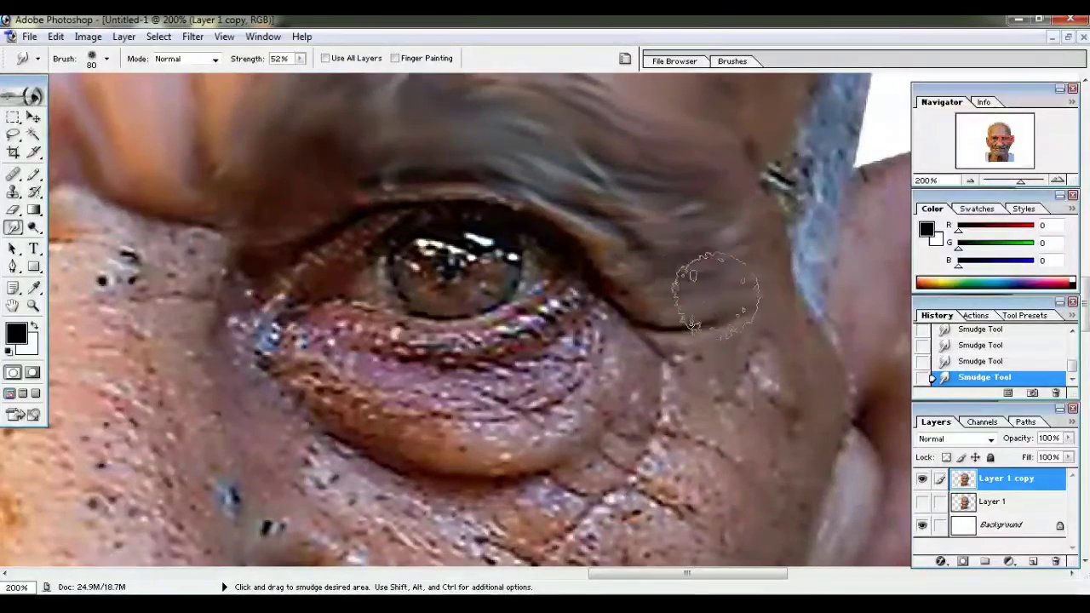
{"action": "scroll", "coordinate": [682, 288], "scroll_direction": "down", "scroll_amount": 1}
{"action": "scroll", "coordinate": [651, 293], "scroll_direction": "down", "scroll_amount": 1}
{"action": "scroll", "coordinate": [648, 298], "scroll_direction": "down", "scroll_amount": 1}
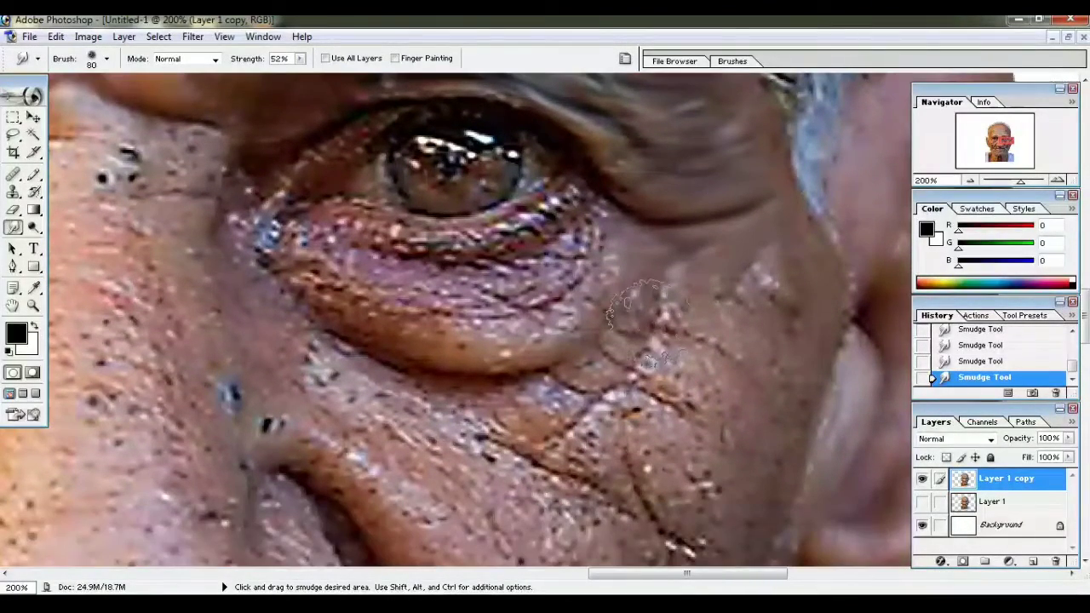
{"action": "scroll", "coordinate": [502, 315], "scroll_direction": "up", "scroll_amount": 2}
{"action": "scroll", "coordinate": [281, 284], "scroll_direction": "up", "scroll_amount": 1}
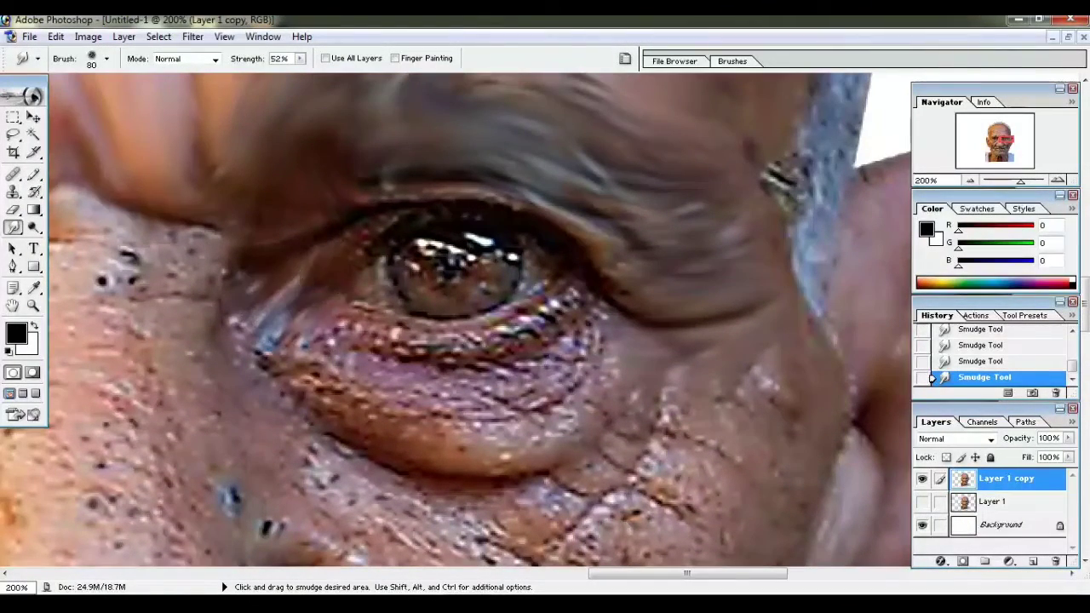
{"action": "left_click_drag", "start_coordinate": [281, 324], "coordinate": [394, 232]}
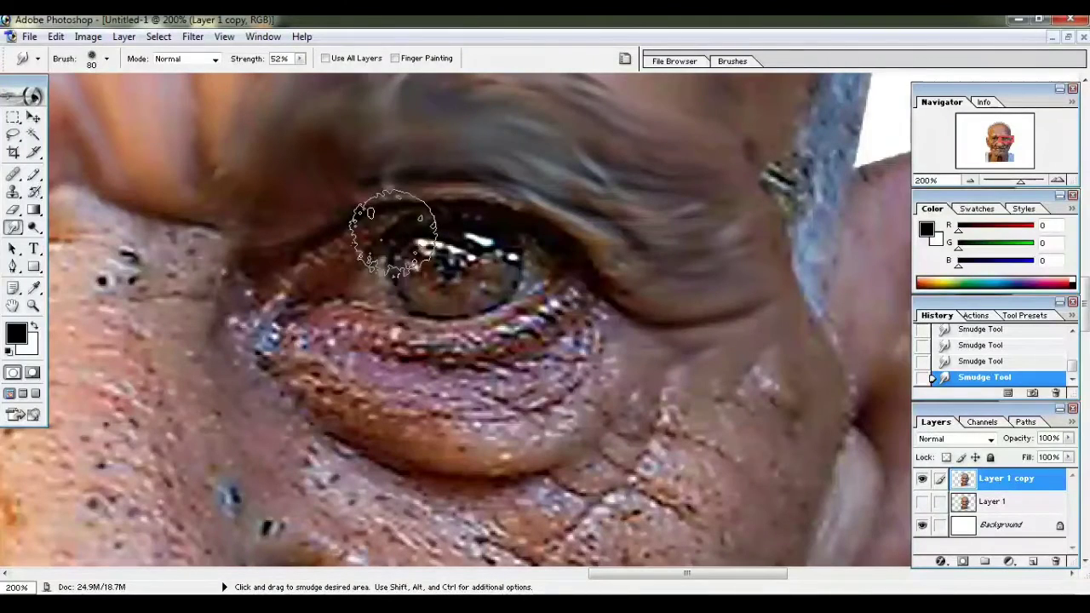
- Shrink the Smudge brush to 50 and smooth the upper and lower eyelid creases
{"action": "key", "text": "bracketleft"}
{"action": "key", "text": "bracketleft"}
{"action": "left_click_drag", "start_coordinate": [252, 307], "coordinate": [513, 199]}
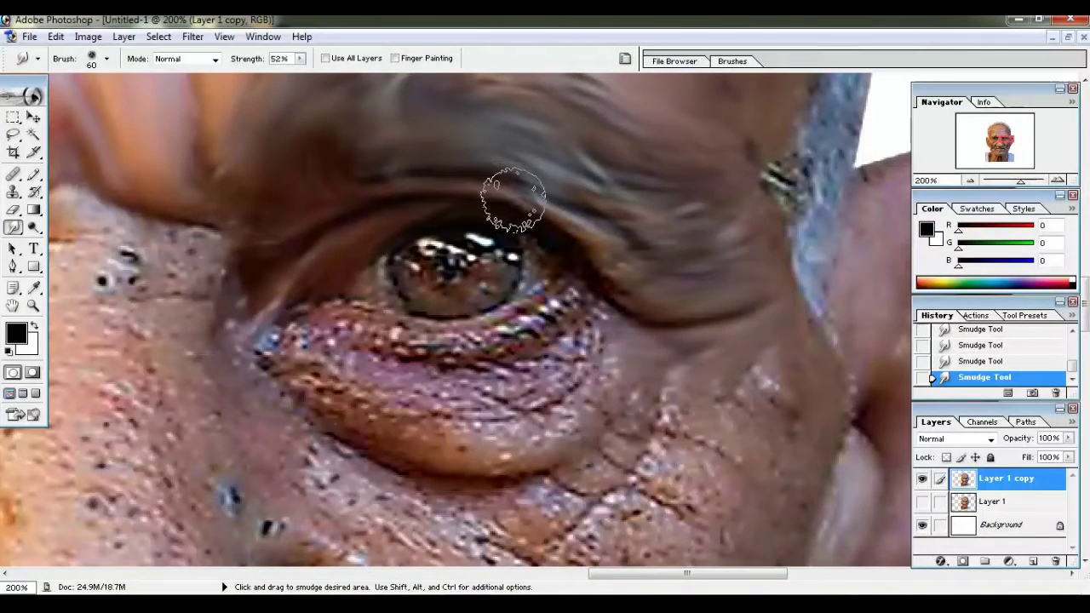
{"action": "mouse_move", "coordinate": [298, 311]}
{"action": "left_mouse_down"}
{"action": "mouse_move", "coordinate": [402, 334]}
{"action": "mouse_move", "coordinate": [576, 304]}
{"action": "left_mouse_up"}
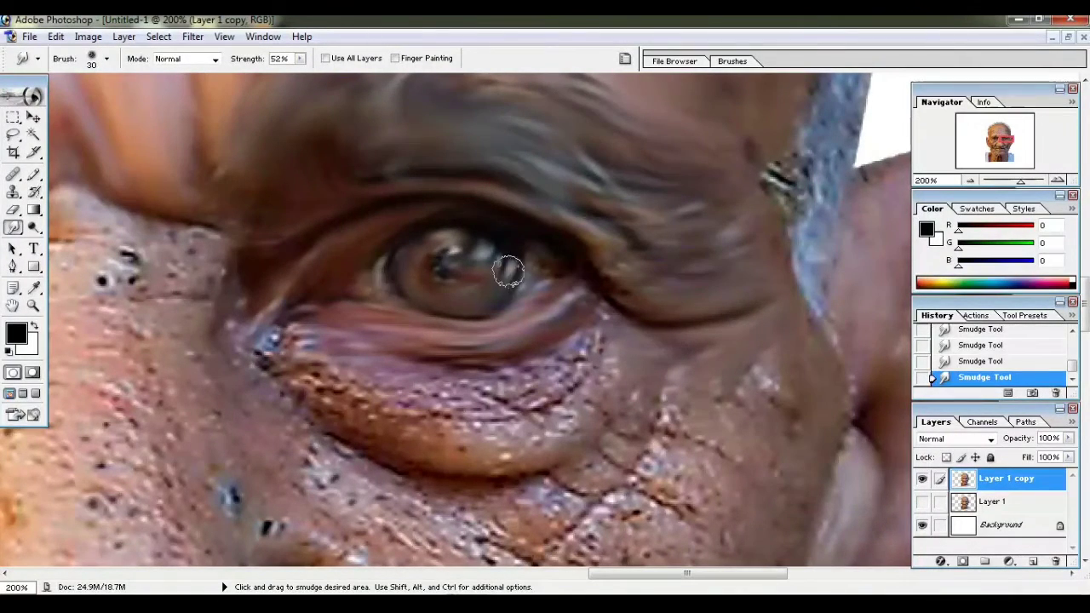
{"action": "scroll", "coordinate": [525, 267], "scroll_direction": "down", "scroll_amount": 2}
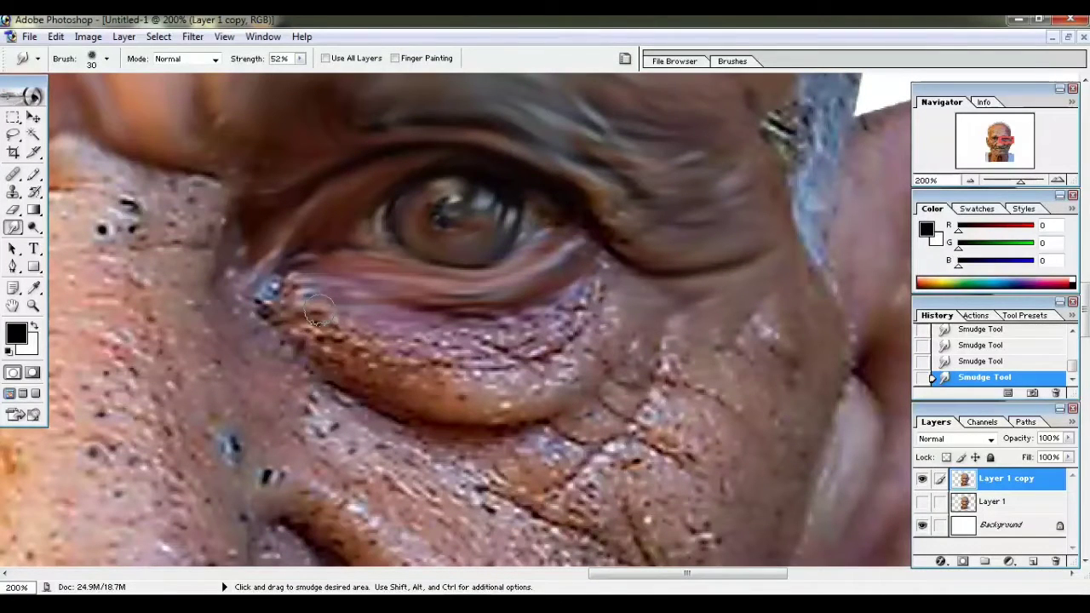
{"action": "left_click_drag", "start_coordinate": [311, 307], "coordinate": [588, 291]}
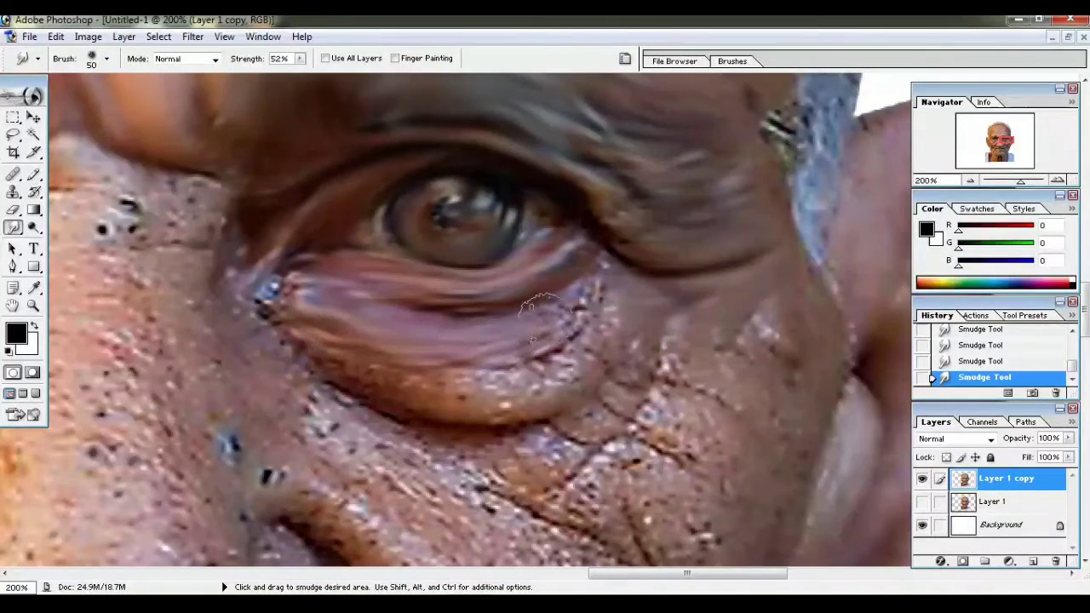
{"action": "mouse_move", "coordinate": [579, 362]}
{"action": "left_mouse_down"}
{"action": "mouse_move", "coordinate": [477, 408]}
{"action": "mouse_move", "coordinate": [336, 369]}
{"action": "mouse_move", "coordinate": [272, 311]}
{"action": "mouse_move", "coordinate": [401, 396]}
{"action": "mouse_move", "coordinate": [648, 494]}
{"action": "left_mouse_up"}
- Smooth the speckled skin below and right of the eye bag, then view the whole face
{"action": "scroll", "coordinate": [273, 311], "scroll_direction": "down", "scroll_amount": 2}
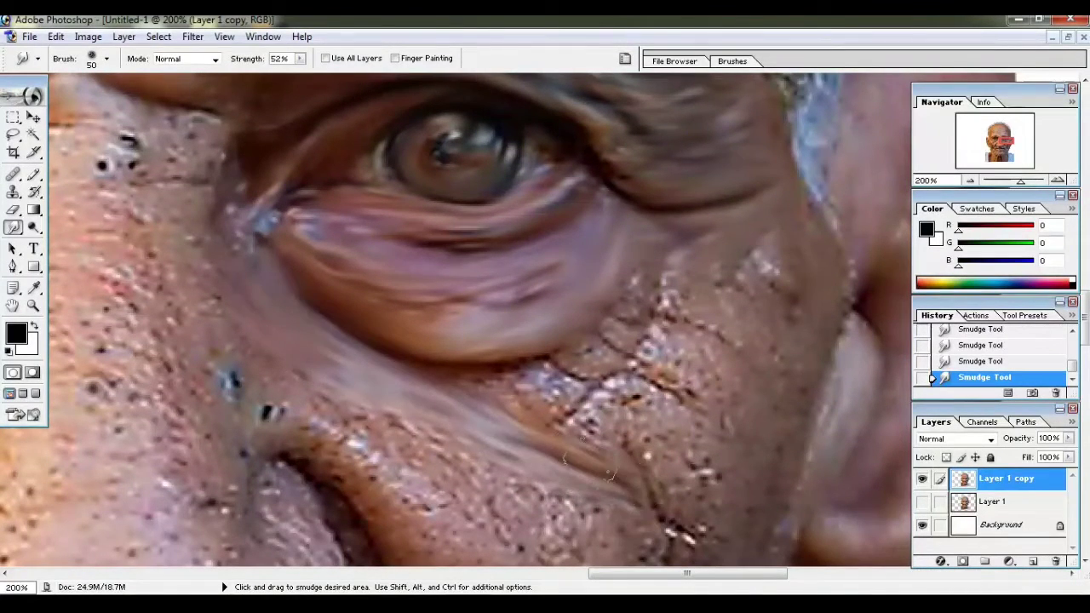
{"action": "mouse_move", "coordinate": [554, 413]}
{"action": "left_mouse_down"}
{"action": "mouse_move", "coordinate": [573, 371]}
{"action": "mouse_move", "coordinate": [622, 337]}
{"action": "mouse_move", "coordinate": [660, 286]}
{"action": "left_mouse_up"}
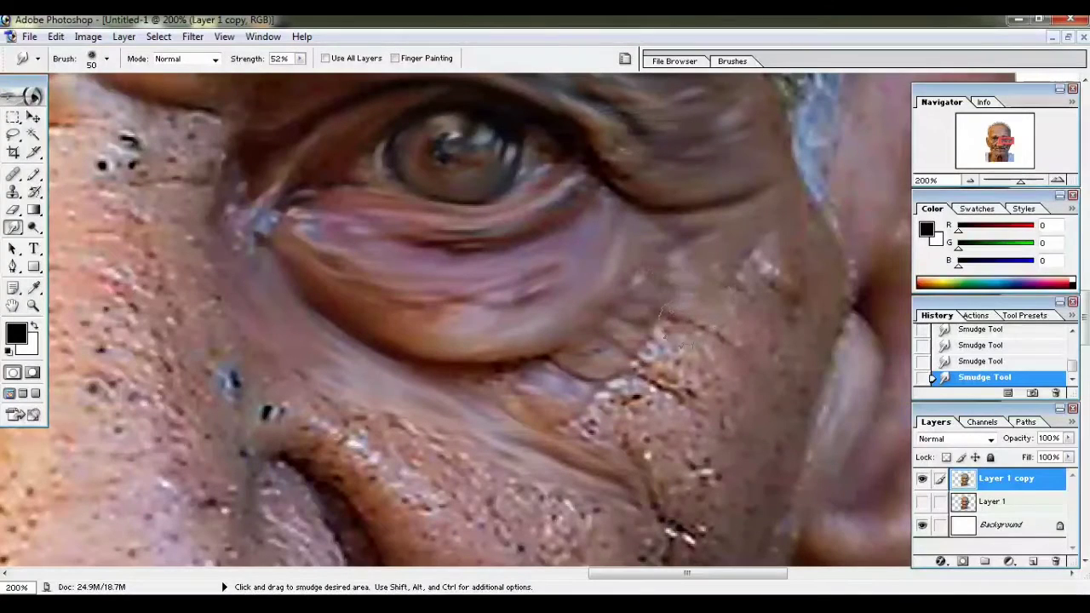
{"action": "mouse_move", "coordinate": [693, 326]}
{"action": "left_mouse_down"}
{"action": "mouse_move", "coordinate": [715, 349]}
{"action": "mouse_move", "coordinate": [651, 400]}
{"action": "mouse_move", "coordinate": [632, 448]}
{"action": "mouse_move", "coordinate": [694, 471]}
{"action": "left_mouse_up"}
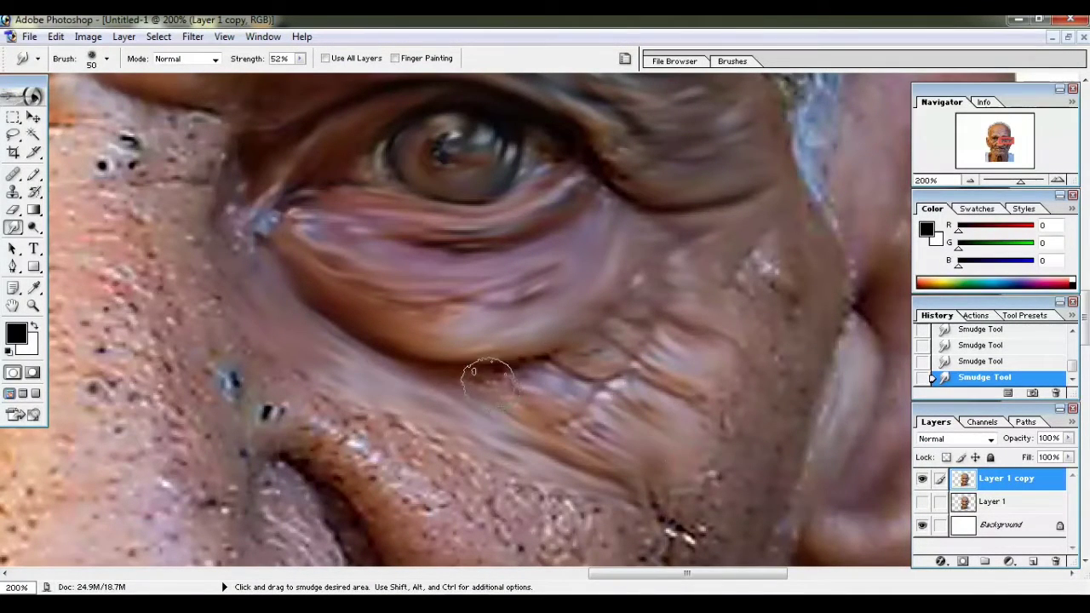
{"action": "scroll", "coordinate": [760, 223], "scroll_direction": "down", "scroll_amount": 1}
{"action": "left_click_drag", "start_coordinate": [743, 246], "coordinate": [790, 265]}
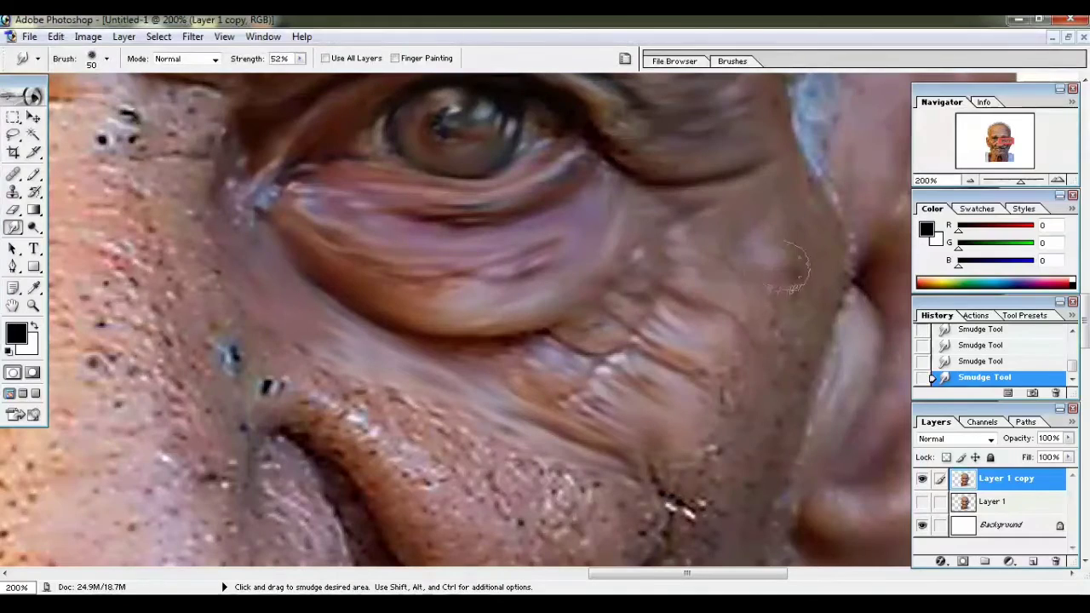
{"action": "scroll", "coordinate": [825, 271], "scroll_direction": "up", "scroll_amount": 2}
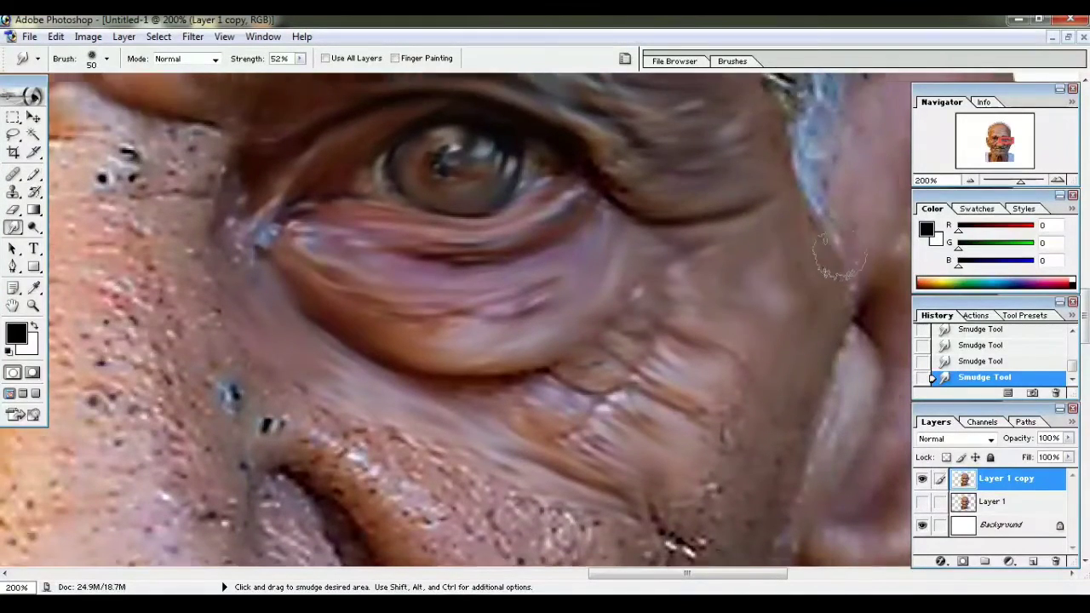
{"action": "scroll", "coordinate": [792, 315], "scroll_direction": "down", "scroll_amount": 3}
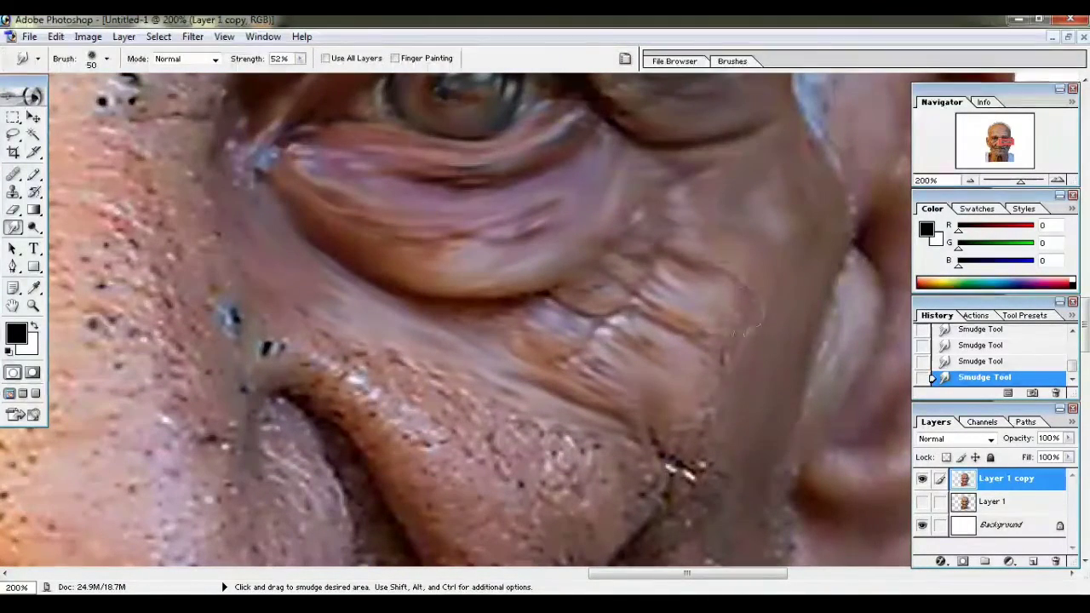
{"action": "scroll", "coordinate": [718, 454], "scroll_direction": "down", "scroll_amount": 2}
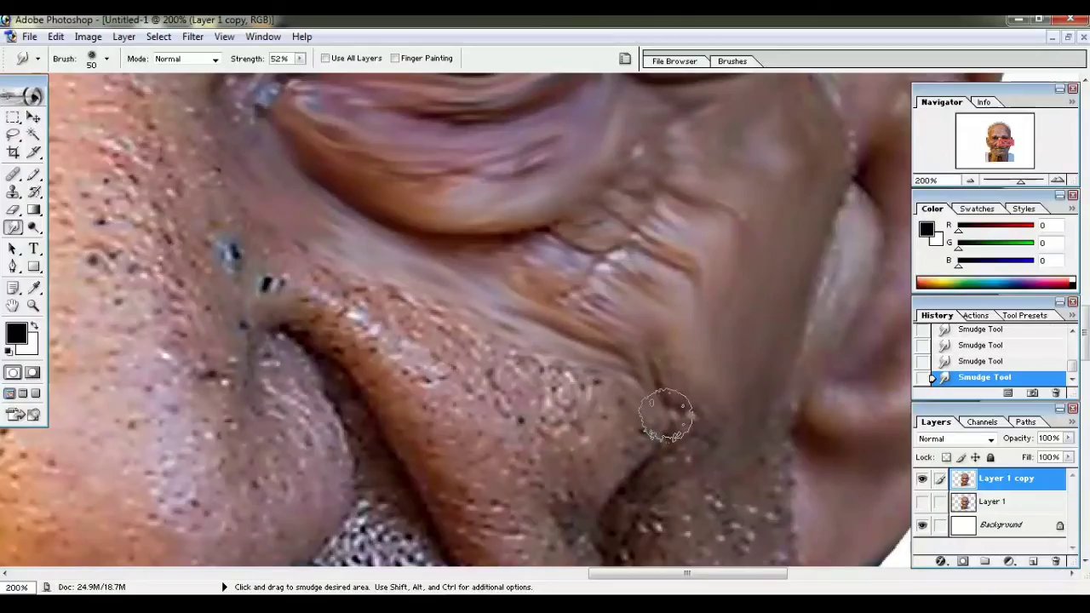
{"action": "key", "text": "ctrl+minus"}
{"action": "key", "text": "ctrl+minus"}
- Zoom in on the left-side eye and smear its eyebrow smooth
{"action": "key", "text": "ctrl+plus"}
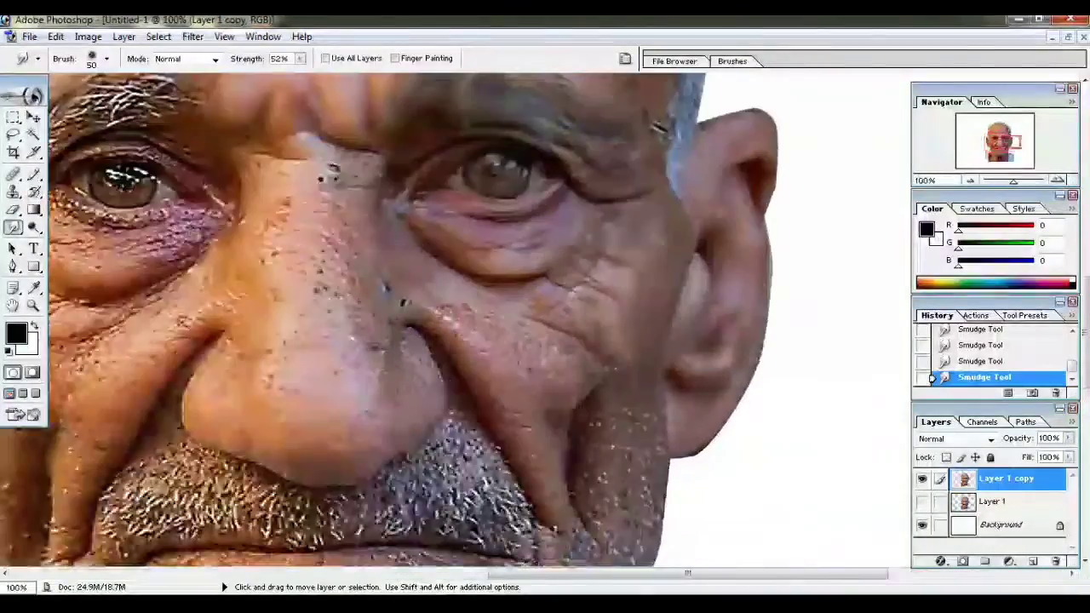
{"action": "scroll", "coordinate": [451, 323], "scroll_direction": "left", "scroll_amount": 3}
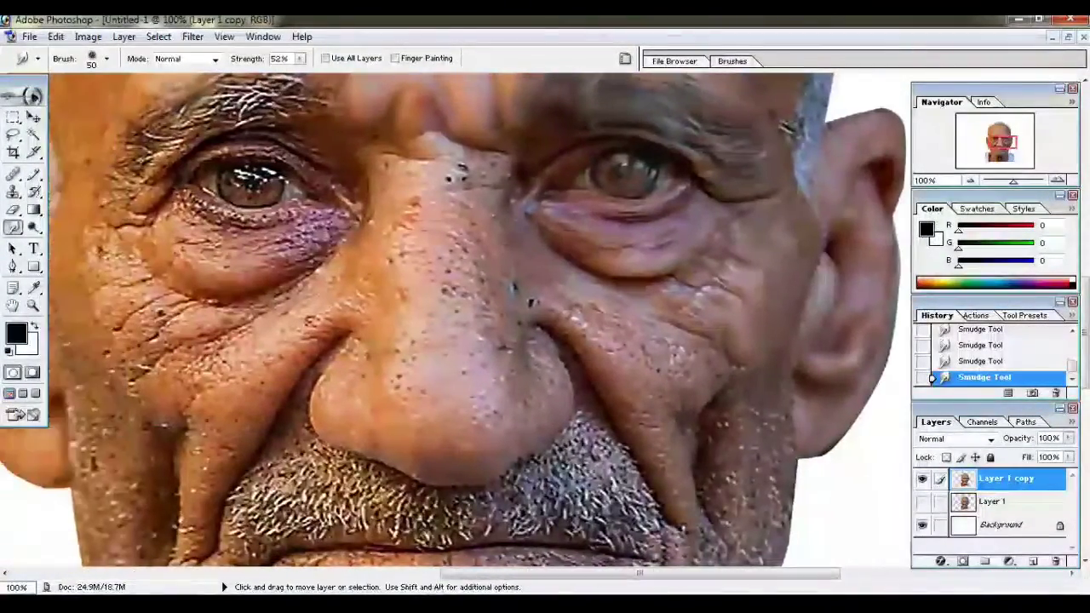
{"action": "scroll", "coordinate": [451, 323], "scroll_direction": "left", "scroll_amount": 4}
{"action": "scroll", "coordinate": [451, 324], "scroll_direction": "up", "scroll_amount": 4}
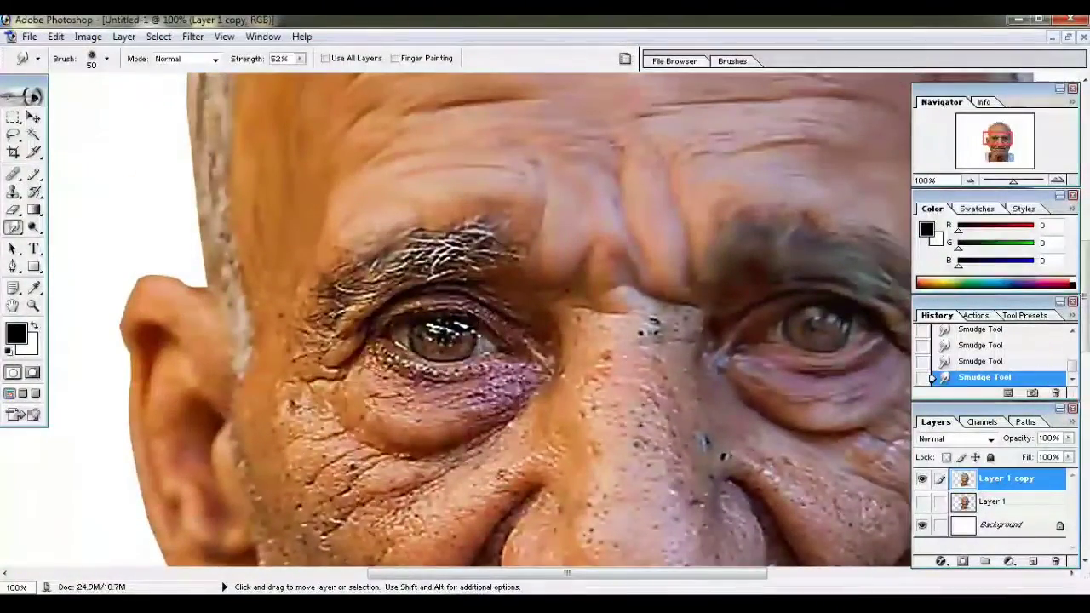
{"action": "key", "text": "ctrl+plus"}
{"action": "scroll", "coordinate": [492, 326], "scroll_direction": "left", "scroll_amount": 2}
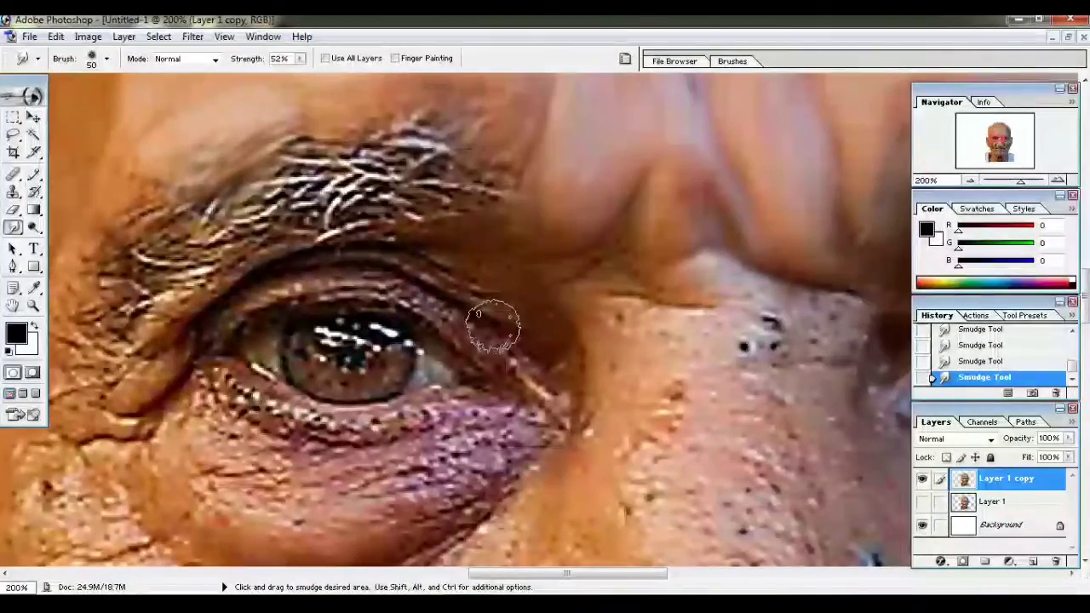
{"action": "scroll", "coordinate": [496, 326], "scroll_direction": "left", "scroll_amount": 1}
{"action": "mouse_move", "coordinate": [537, 236]}
{"action": "left_mouse_down"}
{"action": "mouse_move", "coordinate": [452, 181]}
{"action": "mouse_move", "coordinate": [426, 217]}
{"action": "mouse_move", "coordinate": [440, 253]}
{"action": "mouse_move", "coordinate": [328, 204]}
{"action": "mouse_move", "coordinate": [332, 256]}
{"action": "mouse_move", "coordinate": [219, 274]}
{"action": "mouse_move", "coordinate": [389, 263]}
{"action": "mouse_move", "coordinate": [204, 298]}
{"action": "mouse_move", "coordinate": [247, 234]}
{"action": "mouse_move", "coordinate": [162, 281]}
{"action": "mouse_move", "coordinate": [161, 328]}
{"action": "mouse_move", "coordinate": [209, 353]}
{"action": "mouse_move", "coordinate": [126, 368]}
{"action": "mouse_move", "coordinate": [136, 426]}
{"action": "mouse_move", "coordinate": [170, 401]}
{"action": "mouse_move", "coordinate": [110, 428]}
{"action": "left_mouse_up"}
- Smooth the upper eyelid wrinkles and the speckled lower eyelid and under-eye skin
{"action": "scroll", "coordinate": [170, 400], "scroll_direction": "down", "scroll_amount": 2}
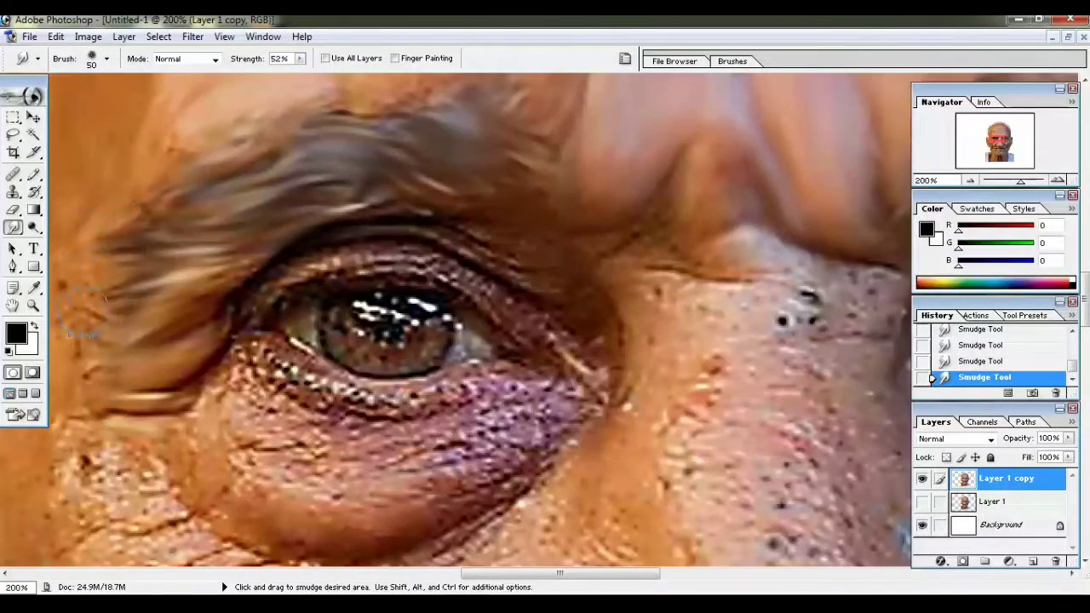
{"action": "scroll", "coordinate": [83, 417], "scroll_direction": "down", "scroll_amount": 1}
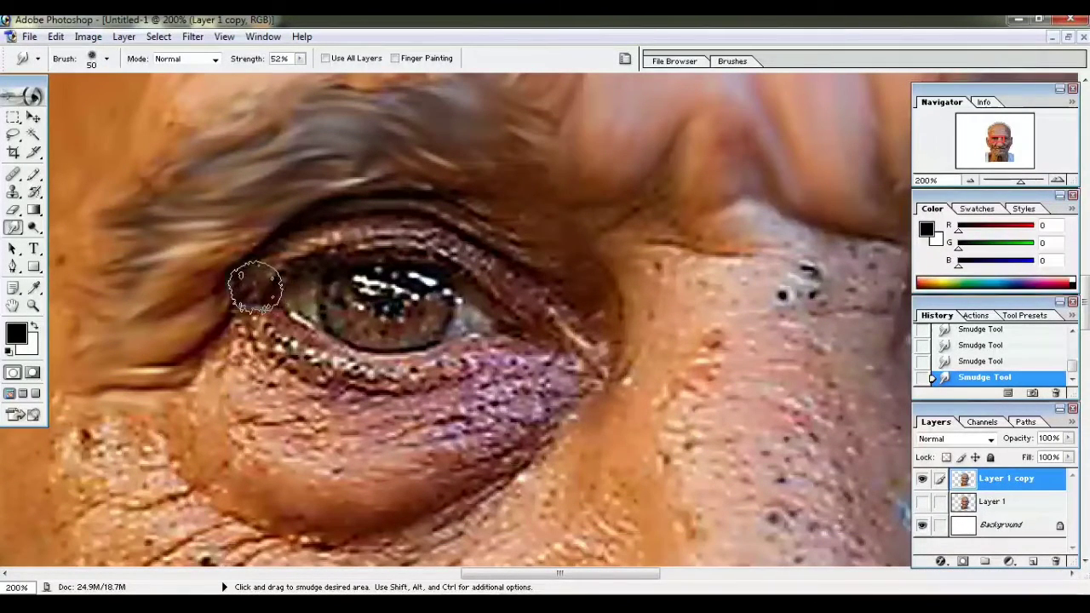
{"action": "mouse_move", "coordinate": [369, 239]}
{"action": "left_mouse_down"}
{"action": "mouse_move", "coordinate": [438, 243]}
{"action": "mouse_move", "coordinate": [571, 329]}
{"action": "left_mouse_up"}
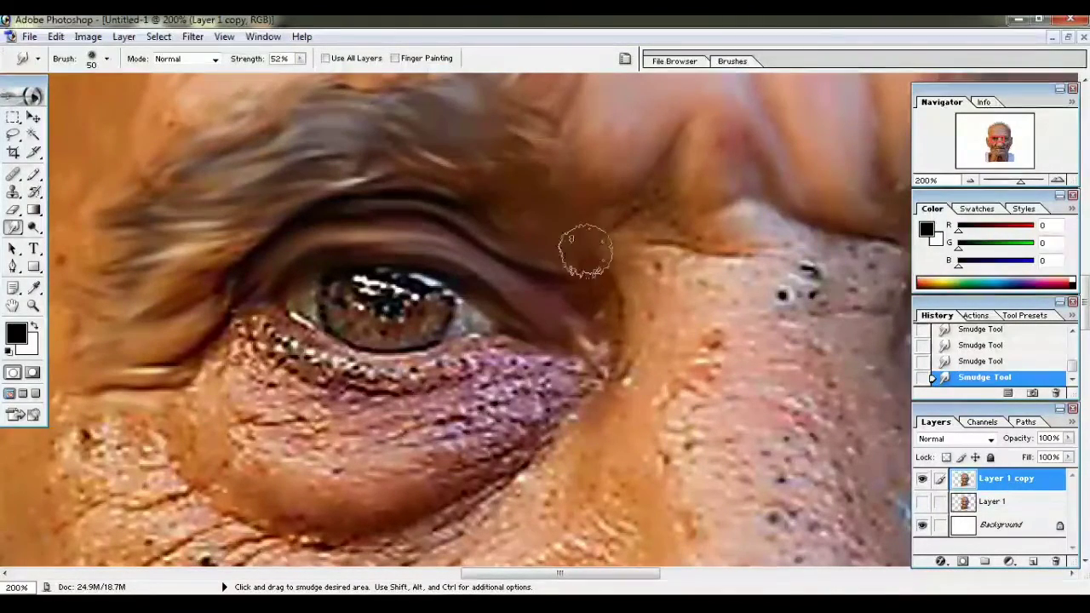
{"action": "scroll", "coordinate": [608, 366], "scroll_direction": "down", "scroll_amount": 1}
{"action": "mouse_move", "coordinate": [271, 290]}
{"action": "left_mouse_down"}
{"action": "mouse_move", "coordinate": [315, 328]}
{"action": "mouse_move", "coordinate": [408, 345]}
{"action": "mouse_move", "coordinate": [499, 315]}
{"action": "mouse_move", "coordinate": [564, 341]}
{"action": "mouse_move", "coordinate": [537, 388]}
{"action": "mouse_move", "coordinate": [462, 450]}
{"action": "mouse_move", "coordinate": [370, 494]}
{"action": "mouse_move", "coordinate": [309, 494]}
{"action": "mouse_move", "coordinate": [268, 466]}
{"action": "left_mouse_up"}
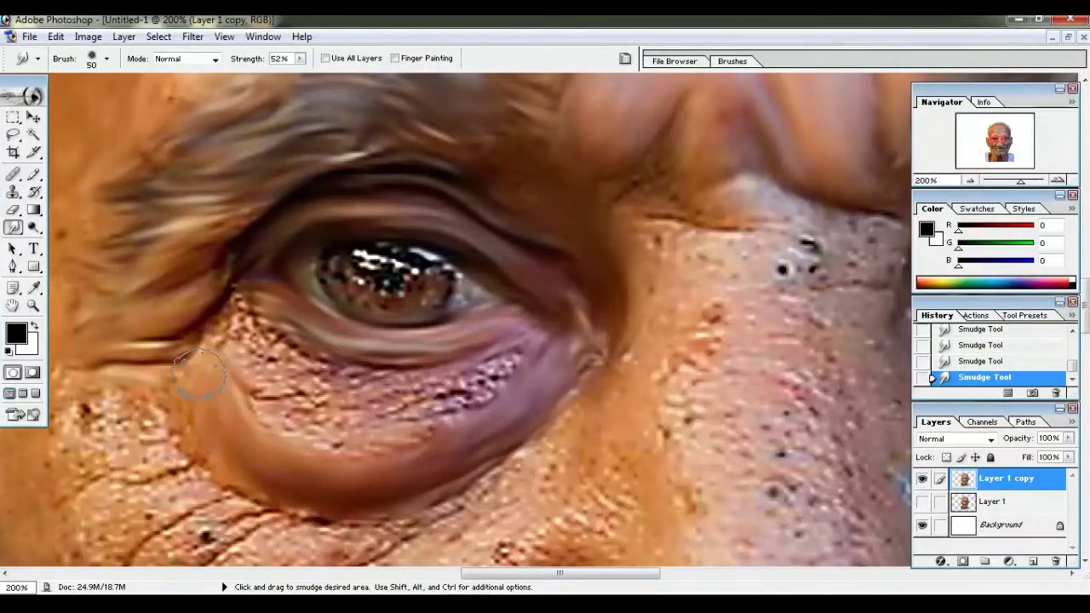
{"action": "mouse_move", "coordinate": [232, 332]}
{"action": "left_mouse_down"}
{"action": "mouse_move", "coordinate": [336, 375]}
{"action": "mouse_move", "coordinate": [469, 370]}
{"action": "mouse_move", "coordinate": [426, 417]}
{"action": "mouse_move", "coordinate": [289, 430]}
{"action": "mouse_move", "coordinate": [243, 379]}
{"action": "left_mouse_up"}
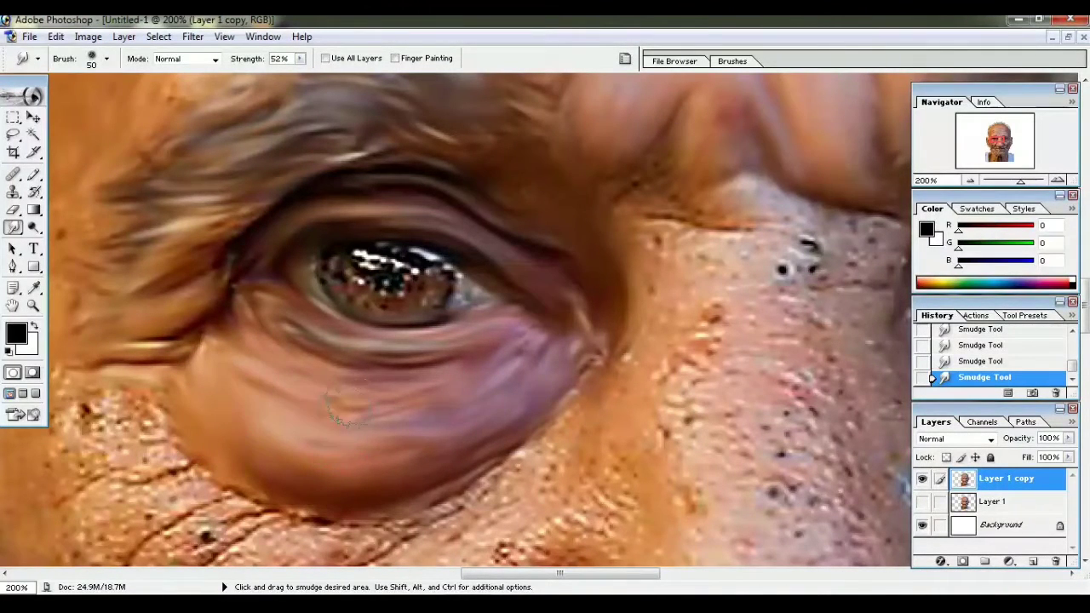
{"action": "scroll", "coordinate": [345, 409], "scroll_direction": "up", "scroll_amount": 2}
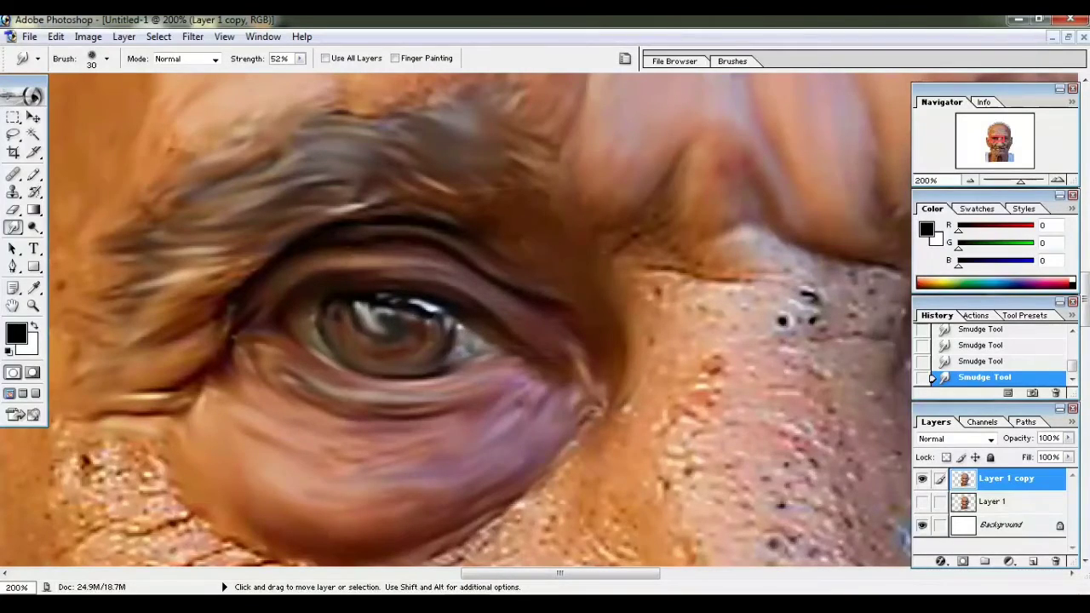
- Enlarge the Smudge brush to 70 and smear the skin below the eye bag toward the cheek
{"action": "key", "text": "ctrl+minus"}
{"action": "key", "text": "ctrl+minus"}
{"action": "key", "text": "ctrl+plus"}
{"action": "key", "text": "ctrl+plus"}
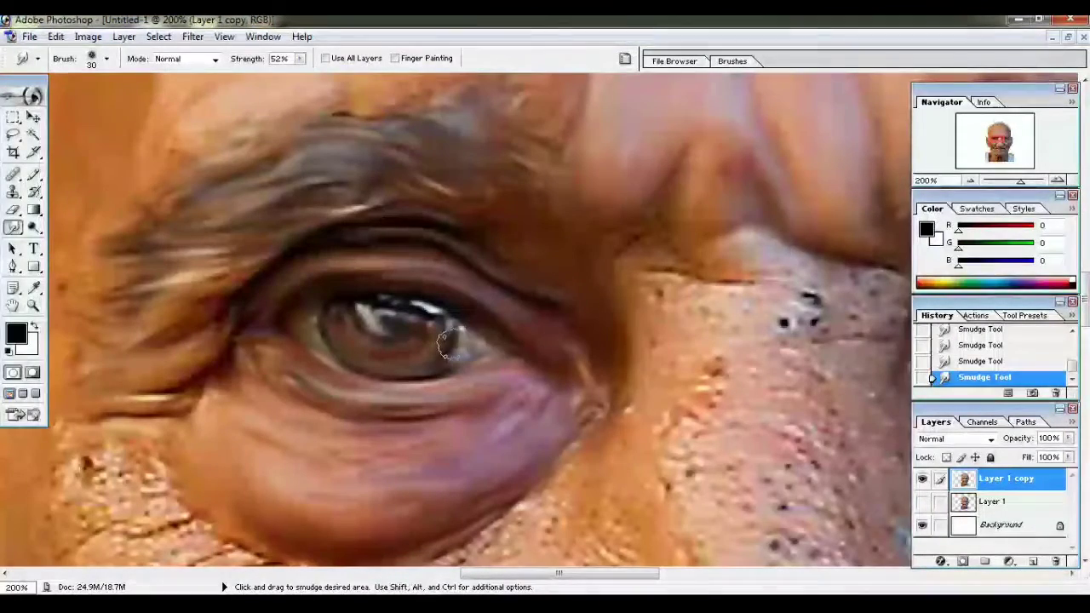
{"action": "scroll", "coordinate": [550, 361], "scroll_direction": "down", "scroll_amount": 2}
{"action": "key", "text": "bracketright"}
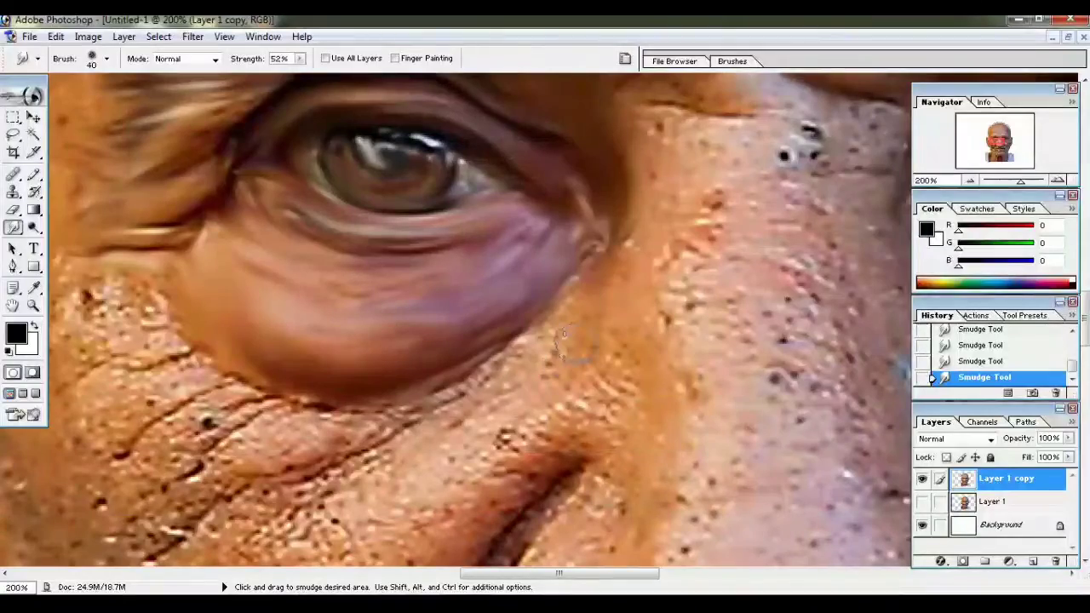
{"action": "scroll", "coordinate": [588, 319], "scroll_direction": "down", "scroll_amount": 1}
{"action": "scroll", "coordinate": [571, 323], "scroll_direction": "left", "scroll_amount": 2}
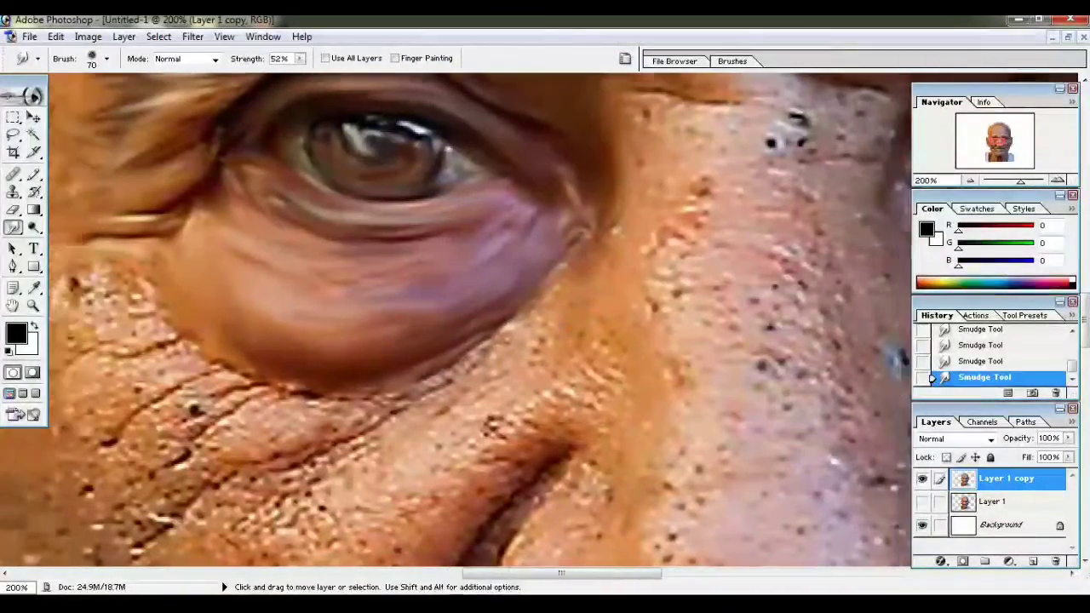
{"action": "scroll", "coordinate": [562, 327], "scroll_direction": "left", "scroll_amount": 1}
{"action": "mouse_move", "coordinate": [558, 328]}
{"action": "left_mouse_down"}
{"action": "mouse_move", "coordinate": [405, 465]}
{"action": "mouse_move", "coordinate": [281, 507]}
{"action": "left_mouse_up"}
- Streak the creased skin under and left of the eye bag diagonally smooth
{"action": "scroll", "coordinate": [337, 422], "scroll_direction": "right", "scroll_amount": 3}
{"action": "scroll", "coordinate": [337, 421], "scroll_direction": "up", "scroll_amount": 3}
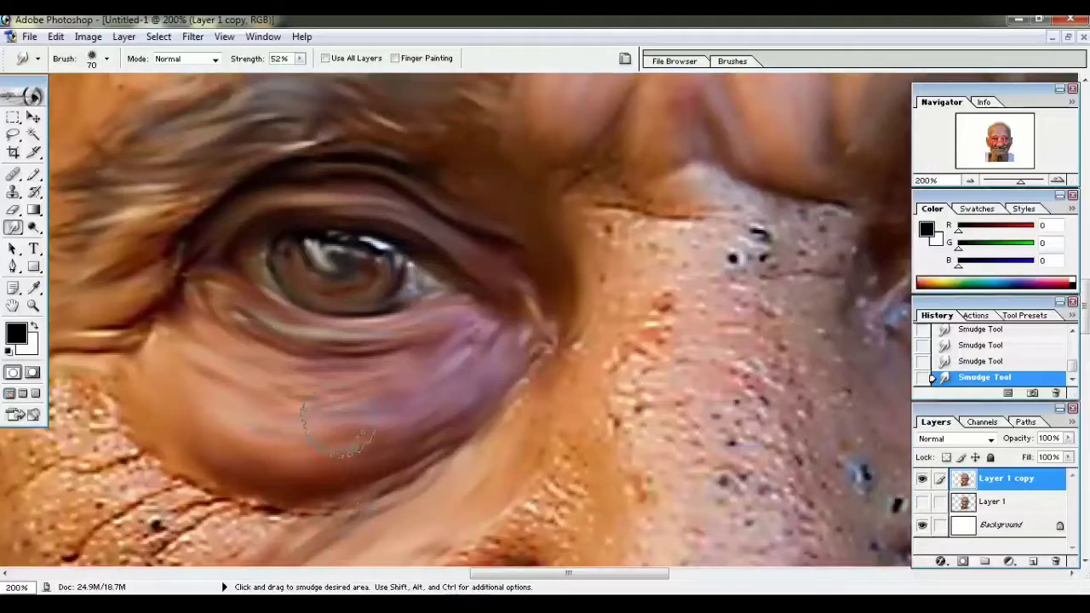
{"action": "scroll", "coordinate": [337, 421], "scroll_direction": "down", "scroll_amount": 2}
{"action": "scroll", "coordinate": [337, 422], "scroll_direction": "right", "scroll_amount": 2}
{"action": "scroll", "coordinate": [383, 430], "scroll_direction": "left", "scroll_amount": 3}
{"action": "scroll", "coordinate": [443, 447], "scroll_direction": "left", "scroll_amount": 3}
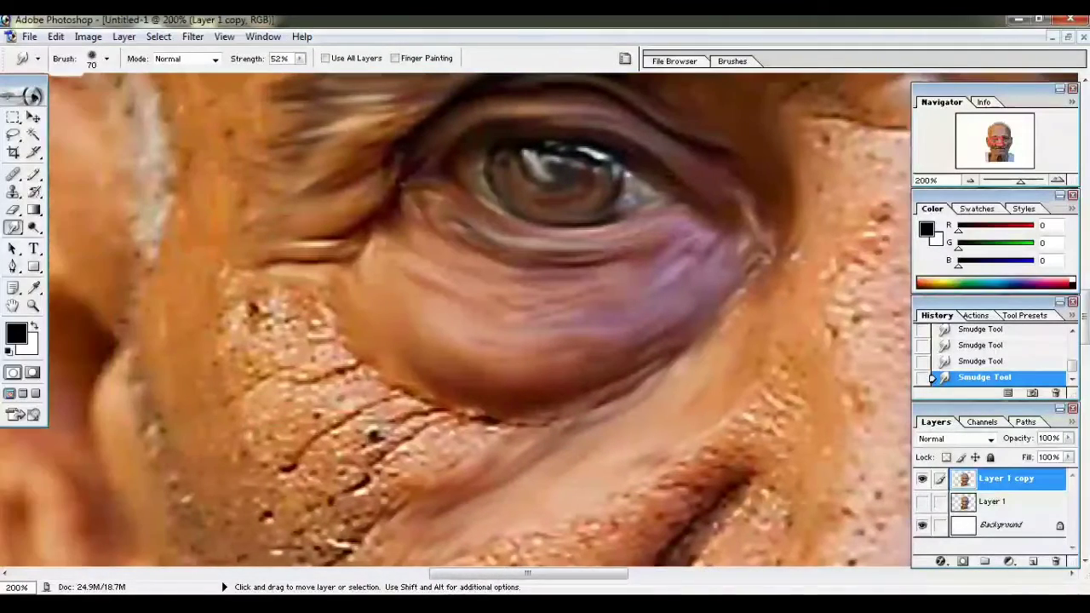
{"action": "mouse_move", "coordinate": [409, 417]}
{"action": "left_mouse_down"}
{"action": "mouse_move", "coordinate": [366, 430]}
{"action": "mouse_move", "coordinate": [286, 486]}
{"action": "left_mouse_up"}
{"action": "mouse_move", "coordinate": [322, 383]}
{"action": "left_mouse_down"}
{"action": "mouse_move", "coordinate": [285, 404]}
{"action": "mouse_move", "coordinate": [289, 358]}
{"action": "mouse_move", "coordinate": [243, 341]}
{"action": "mouse_move", "coordinate": [261, 318]}
{"action": "left_mouse_up"}
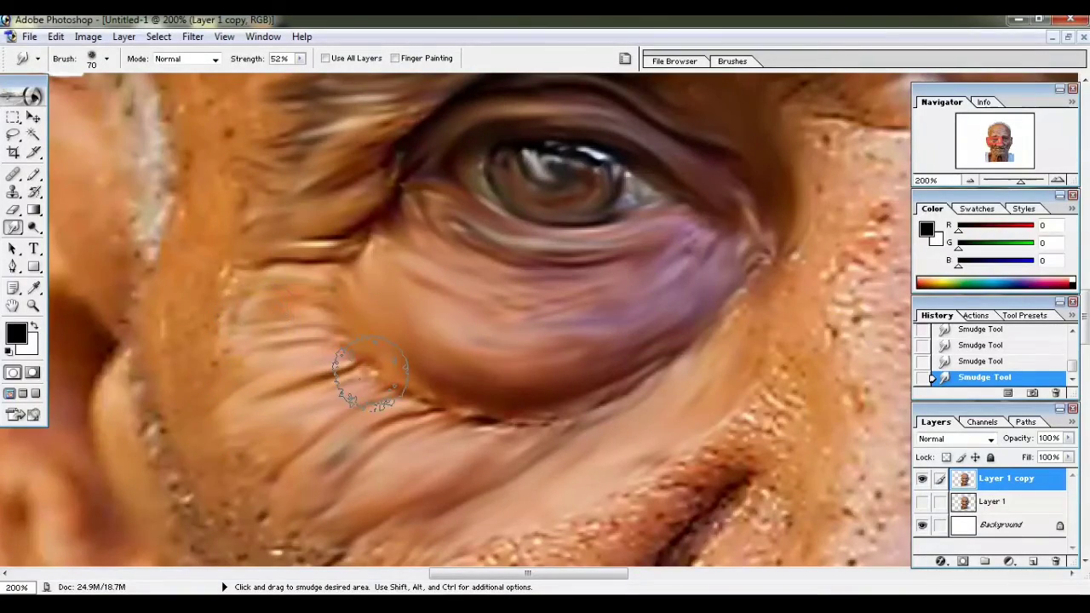
{"action": "key", "text": "ctrl+minus"}
{"action": "key", "text": "ctrl+minus"}
{"action": "key", "text": "ctrl+minus"}
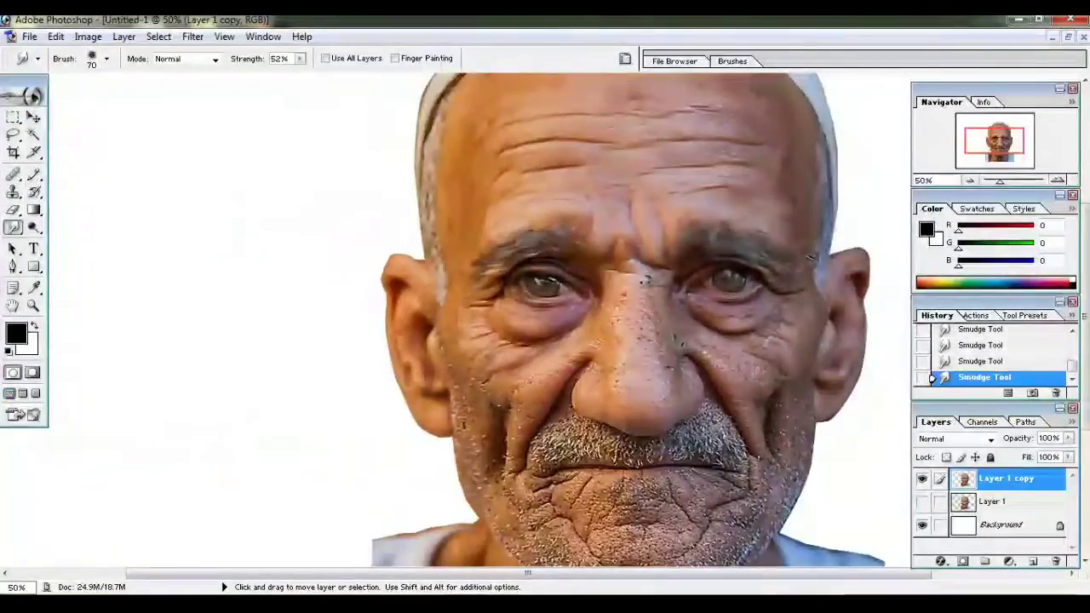
- Zoom in on the nose and soften the dark shadow at the inner eye corner
{"action": "key", "text": "ctrl+plus"}
{"action": "scroll", "coordinate": [545, 324], "scroll_direction": "right", "scroll_amount": 2}
{"action": "scroll", "coordinate": [545, 323], "scroll_direction": "right", "scroll_amount": 2}
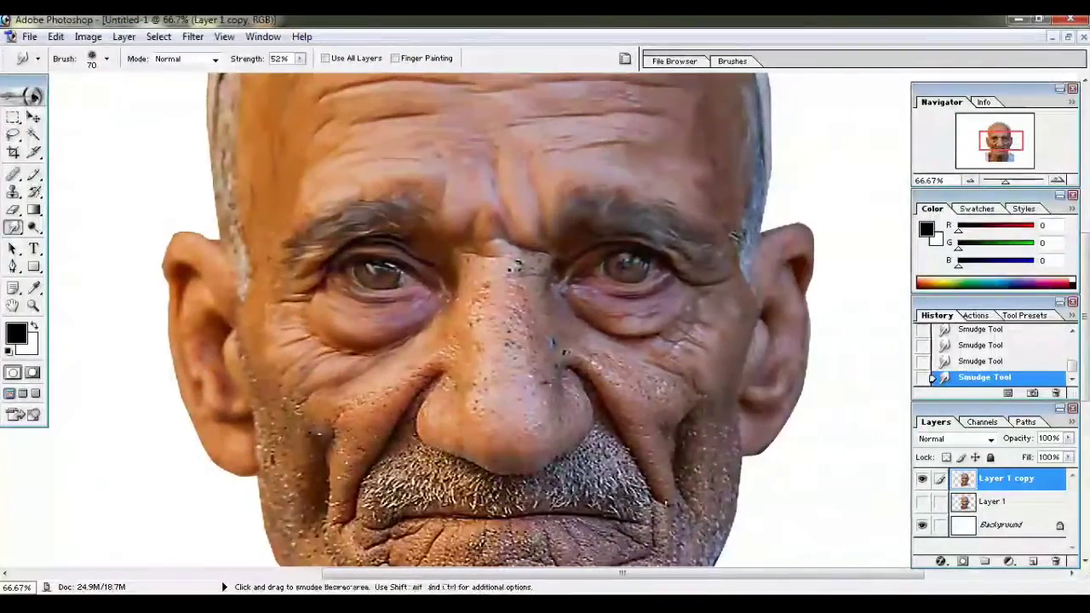
{"action": "key", "text": "ctrl+plus"}
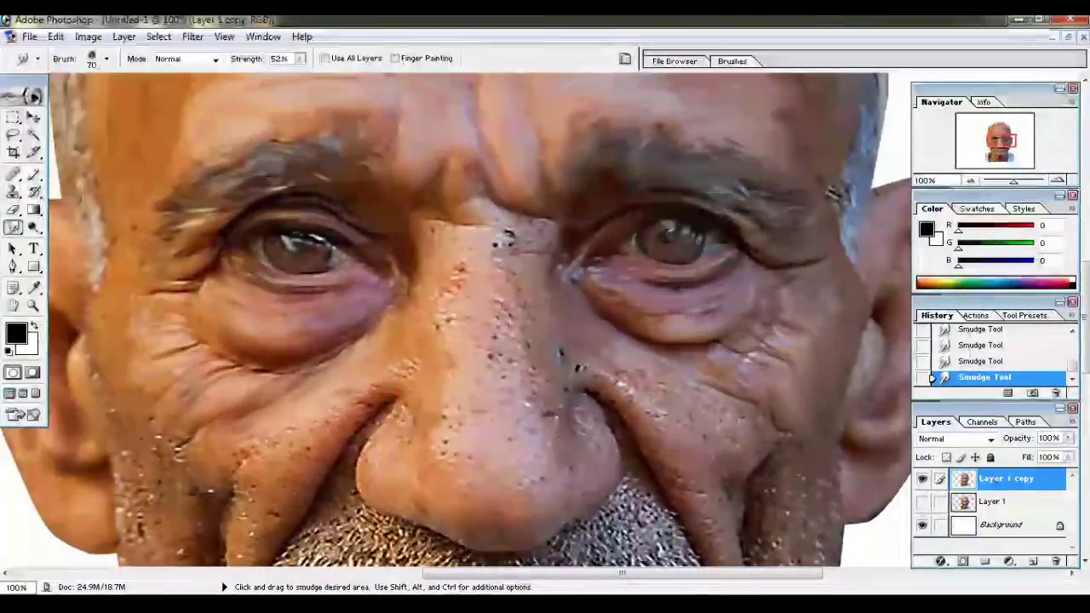
{"action": "key", "text": "ctrl+plus"}
{"action": "key", "text": "ctrl+minus"}
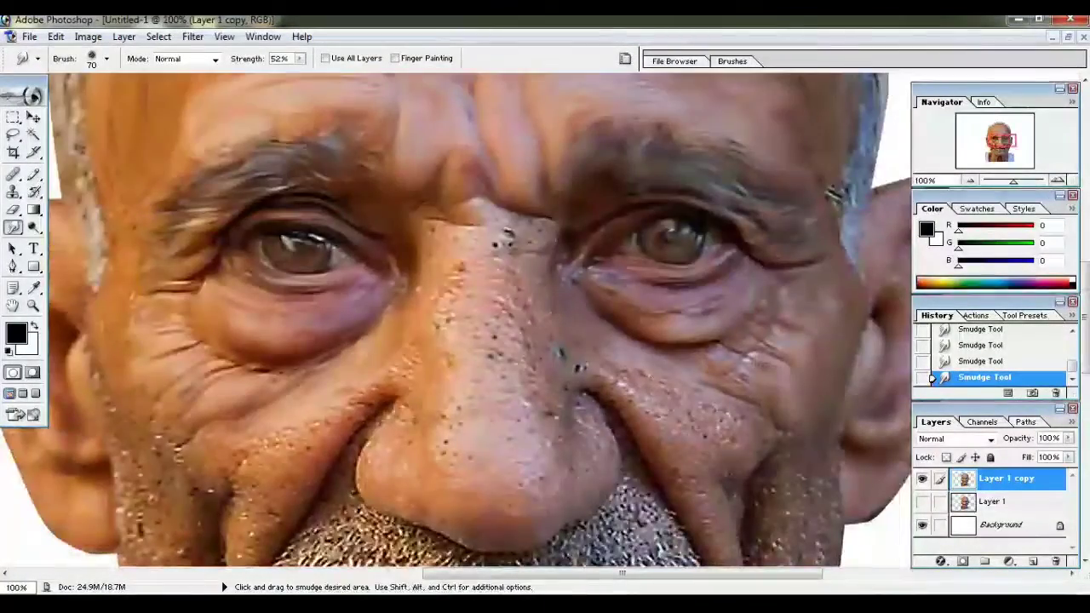
{"action": "left_click_drag", "start_coordinate": [534, 210], "coordinate": [560, 250]}
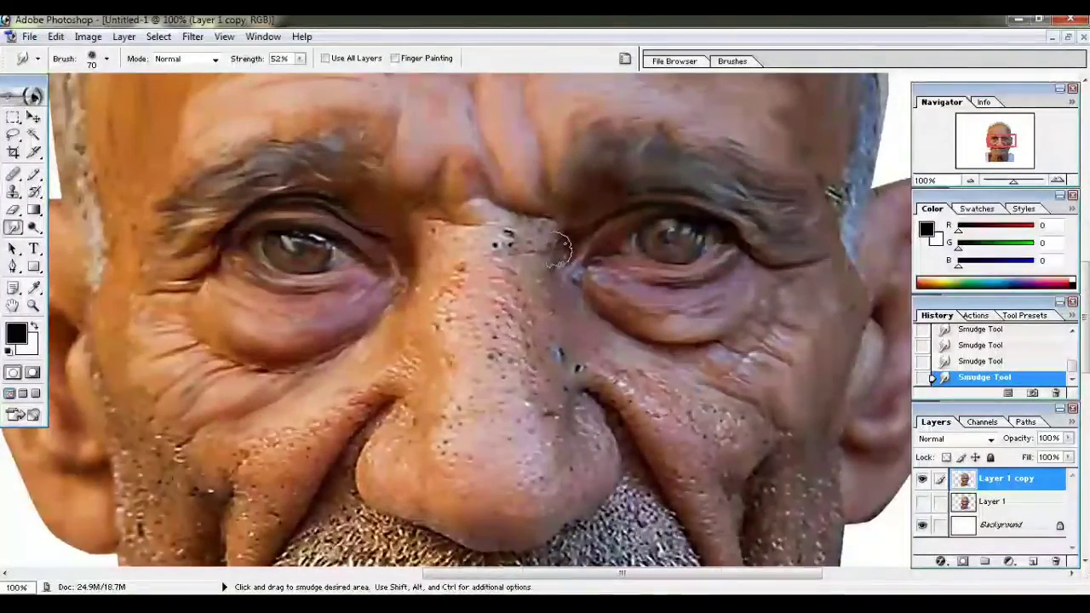
- Smooth the dark specks on the nose bridge and streak the right nostril fold
{"action": "key", "text": "ctrl+plus"}
{"action": "scroll", "coordinate": [553, 238], "scroll_direction": "up", "scroll_amount": 2}
{"action": "mouse_move", "coordinate": [528, 246]}
{"action": "left_mouse_down"}
{"action": "mouse_move", "coordinate": [520, 400]}
{"action": "mouse_move", "coordinate": [477, 341]}
{"action": "mouse_move", "coordinate": [460, 222]}
{"action": "mouse_move", "coordinate": [366, 213]}
{"action": "mouse_move", "coordinate": [348, 289]}
{"action": "mouse_move", "coordinate": [360, 289]}
{"action": "mouse_move", "coordinate": [397, 370]}
{"action": "mouse_move", "coordinate": [429, 388]}
{"action": "mouse_move", "coordinate": [438, 207]}
{"action": "mouse_move", "coordinate": [511, 366]}
{"action": "left_mouse_up"}
{"action": "mouse_move", "coordinate": [494, 255]}
{"action": "left_mouse_down"}
{"action": "mouse_move", "coordinate": [509, 397]}
{"action": "mouse_move", "coordinate": [506, 287]}
{"action": "mouse_move", "coordinate": [519, 393]}
{"action": "left_mouse_up"}
{"action": "mouse_move", "coordinate": [601, 281]}
{"action": "left_mouse_down"}
{"action": "mouse_move", "coordinate": [647, 324]}
{"action": "mouse_move", "coordinate": [788, 401]}
{"action": "left_mouse_up"}
{"action": "scroll", "coordinate": [605, 274], "scroll_direction": "down", "scroll_amount": 3}
{"action": "mouse_move", "coordinate": [605, 274]}
{"action": "left_mouse_down"}
{"action": "mouse_move", "coordinate": [682, 375]}
{"action": "mouse_move", "coordinate": [653, 464]}
{"action": "left_mouse_up"}
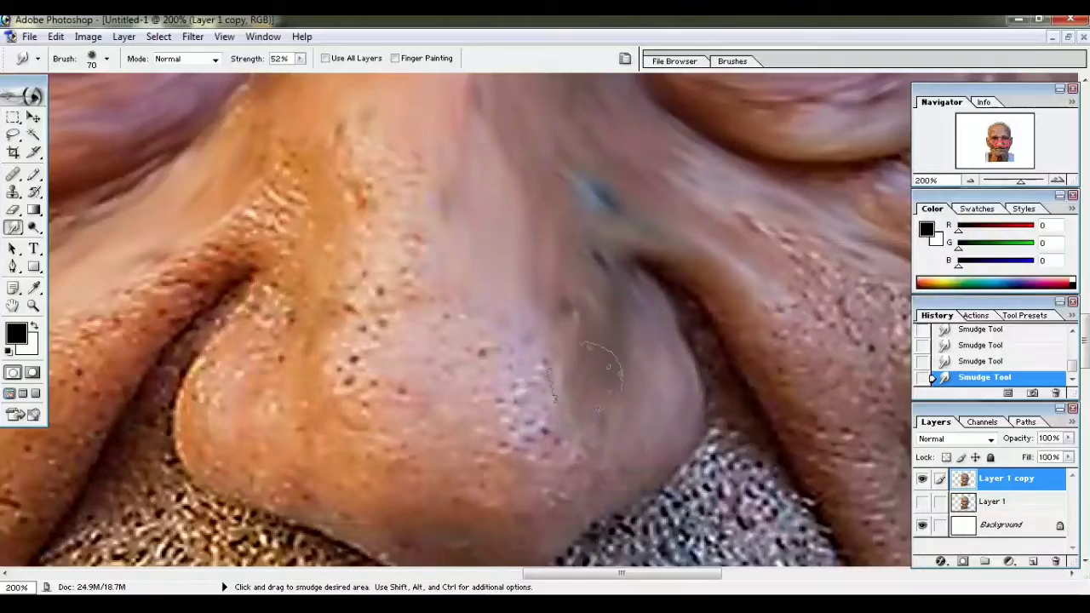
- Smear the left nostril crease and blend away the pore dots across the nose tip
{"action": "scroll", "coordinate": [588, 375], "scroll_direction": "down", "scroll_amount": 3}
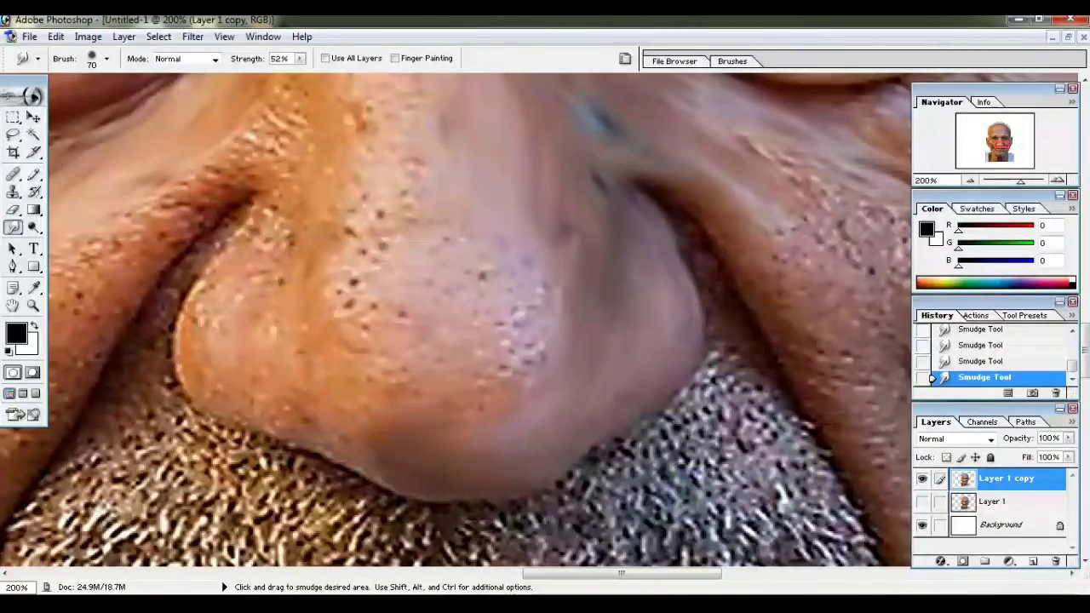
{"action": "left_click_drag", "start_coordinate": [379, 430], "coordinate": [345, 422]}
{"action": "mouse_move", "coordinate": [208, 357]}
{"action": "left_mouse_down"}
{"action": "mouse_move", "coordinate": [217, 298]}
{"action": "mouse_move", "coordinate": [274, 185]}
{"action": "left_mouse_up"}
{"action": "scroll", "coordinate": [277, 184], "scroll_direction": "up", "scroll_amount": 2}
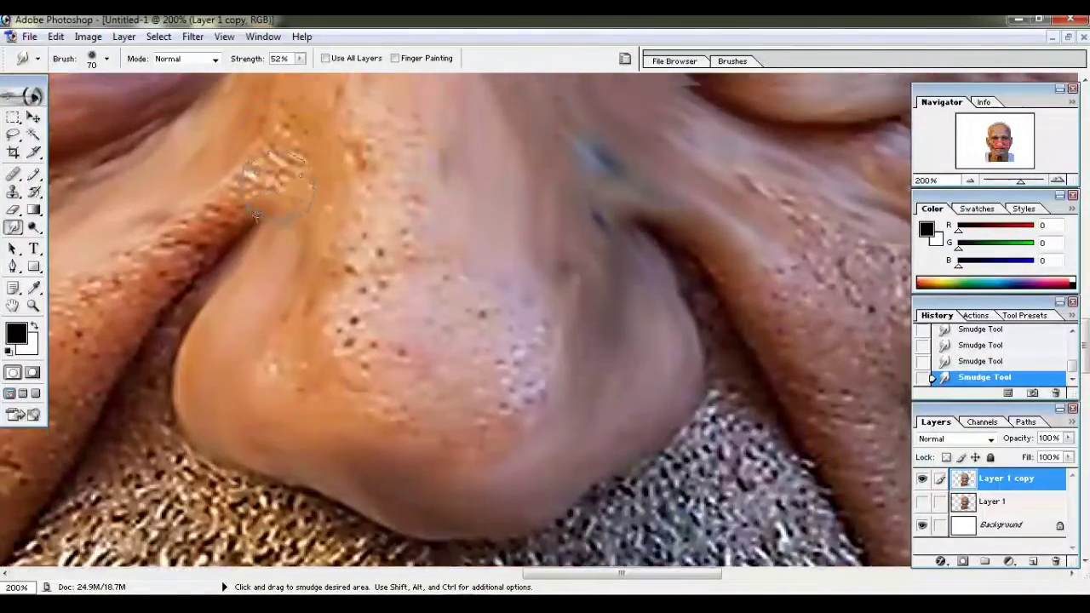
{"action": "scroll", "coordinate": [277, 183], "scroll_direction": "up", "scroll_amount": 2}
{"action": "left_click_drag", "start_coordinate": [358, 263], "coordinate": [382, 189]}
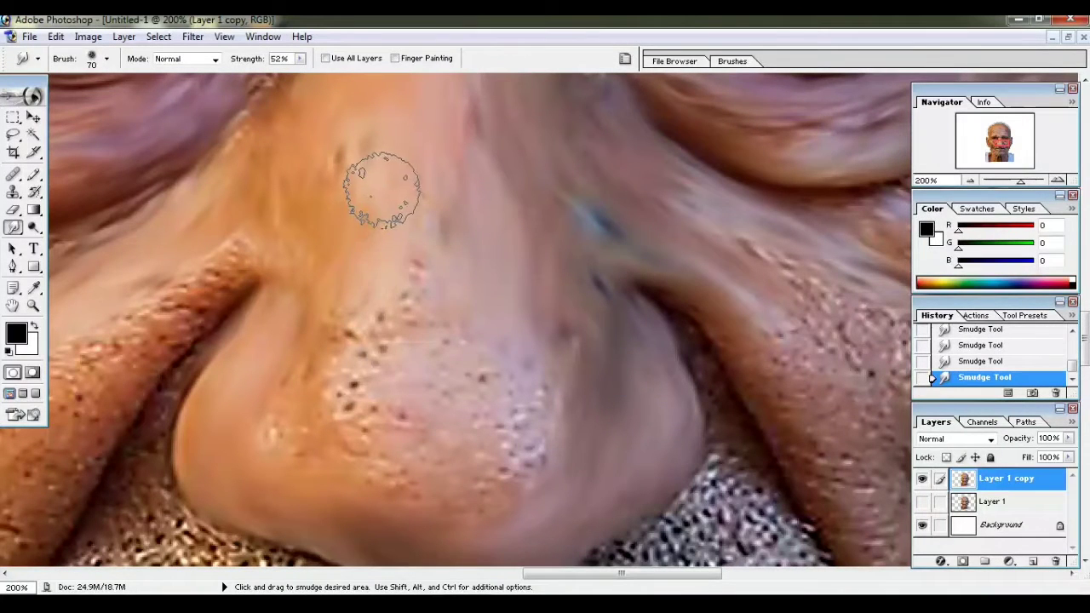
{"action": "left_click_drag", "start_coordinate": [409, 345], "coordinate": [439, 243]}
{"action": "mouse_move", "coordinate": [506, 402]}
{"action": "left_mouse_down"}
{"action": "mouse_move", "coordinate": [463, 475]}
{"action": "mouse_move", "coordinate": [454, 429]}
{"action": "mouse_move", "coordinate": [403, 448]}
{"action": "mouse_move", "coordinate": [368, 437]}
{"action": "mouse_move", "coordinate": [324, 309]}
{"action": "mouse_move", "coordinate": [287, 414]}
{"action": "mouse_move", "coordinate": [331, 456]}
{"action": "left_mouse_up"}
{"action": "key", "text": "ctrl+minus"}
{"action": "key", "text": "ctrl+minus"}
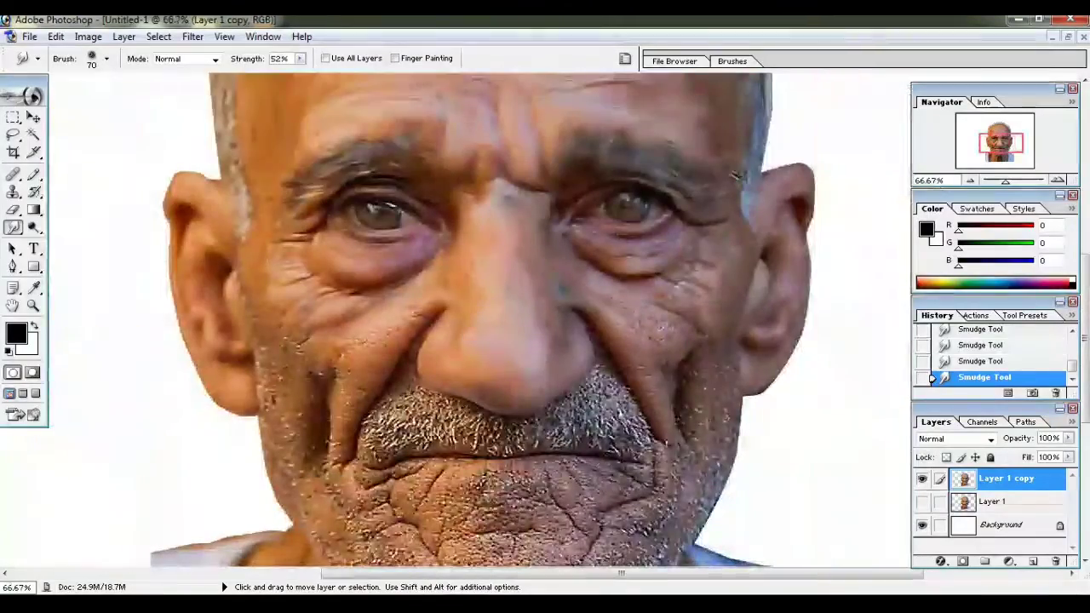
- Zoom to 200% and blend the speckled cheek fold beside the right nostril smooth
{"action": "key", "text": "ctrl+plus"}
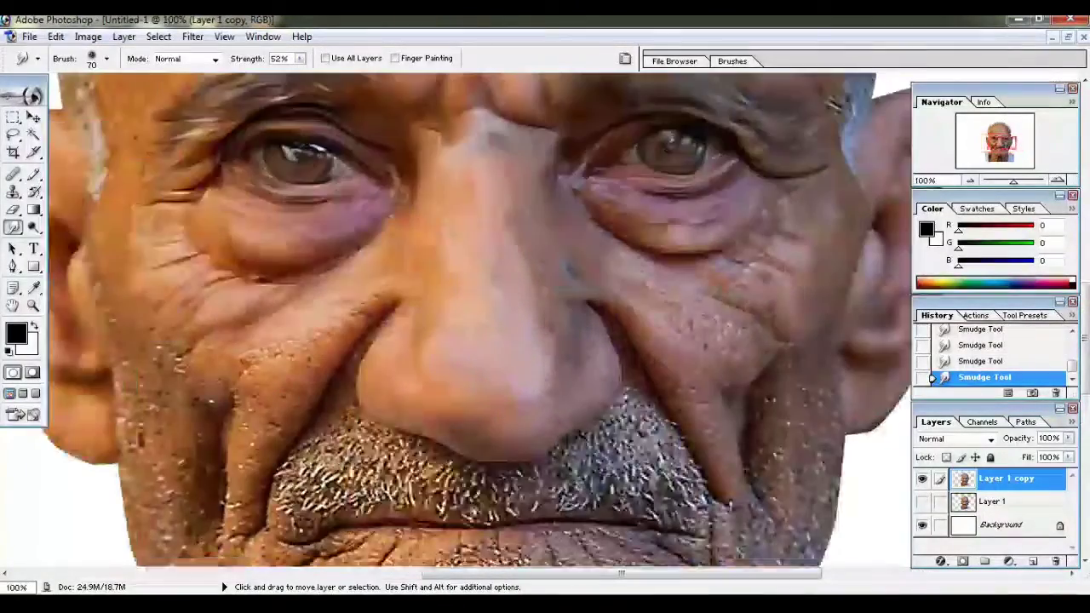
{"action": "key", "text": "ctrl+plus"}
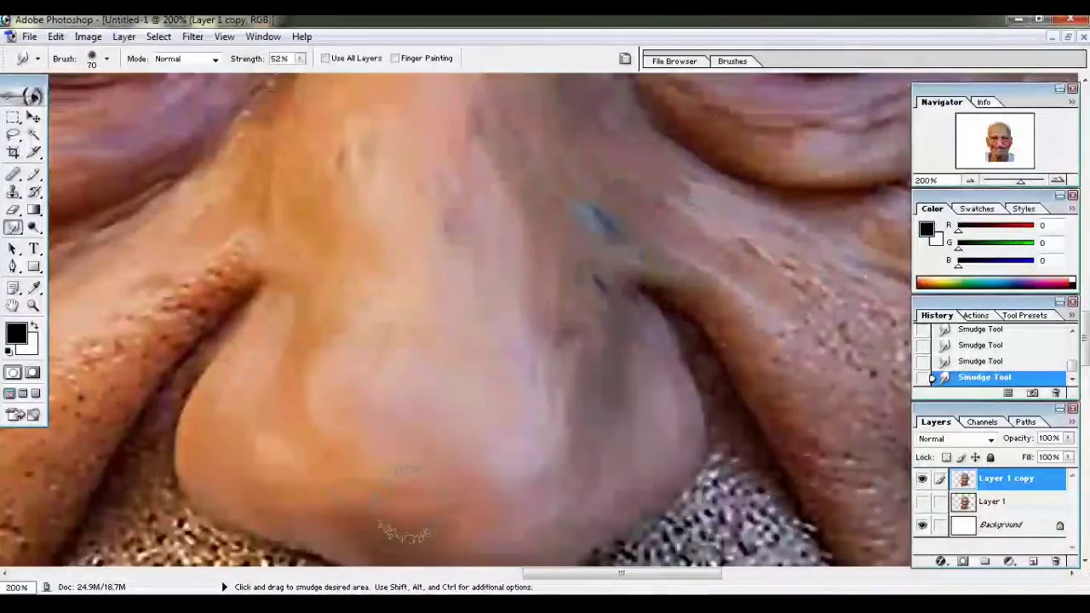
{"action": "left_click_drag", "start_coordinate": [750, 511], "coordinate": [588, 418]}
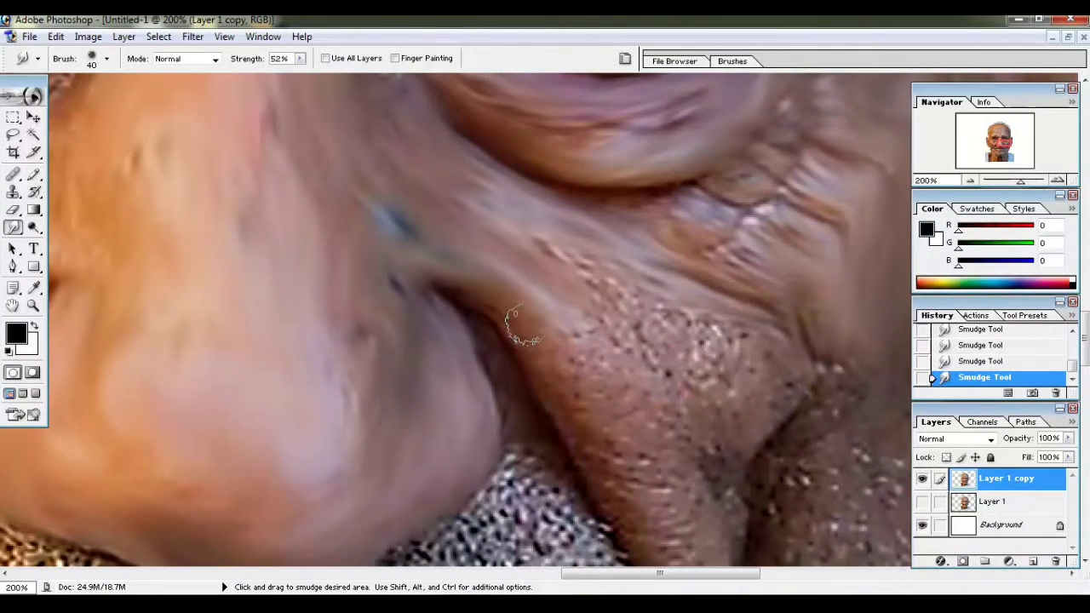
{"action": "scroll", "coordinate": [579, 388], "scroll_direction": "down", "scroll_amount": 3}
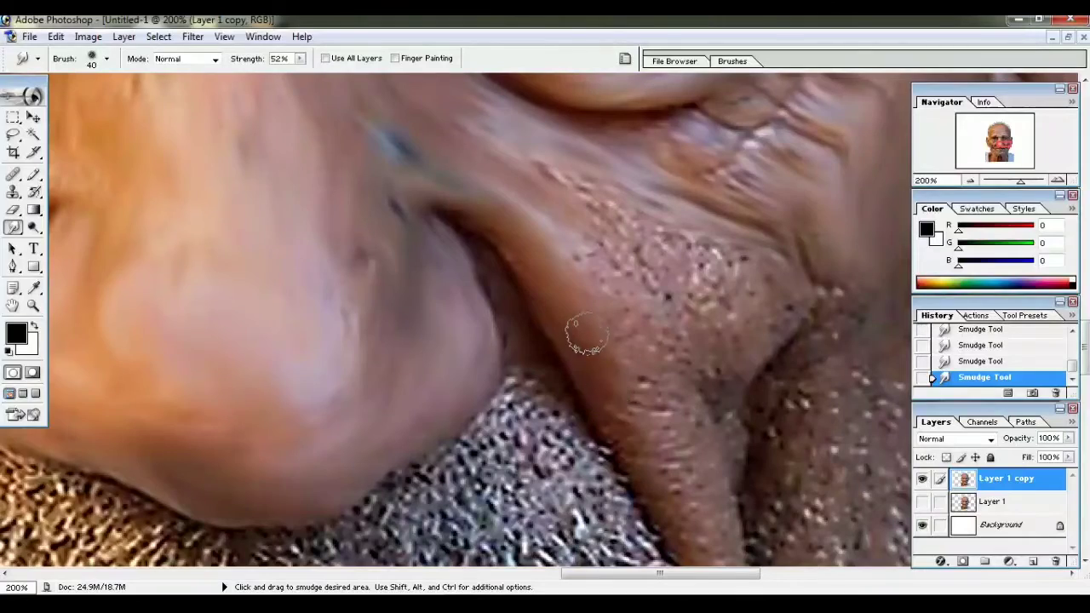
{"action": "scroll", "coordinate": [586, 337], "scroll_direction": "down", "scroll_amount": 3}
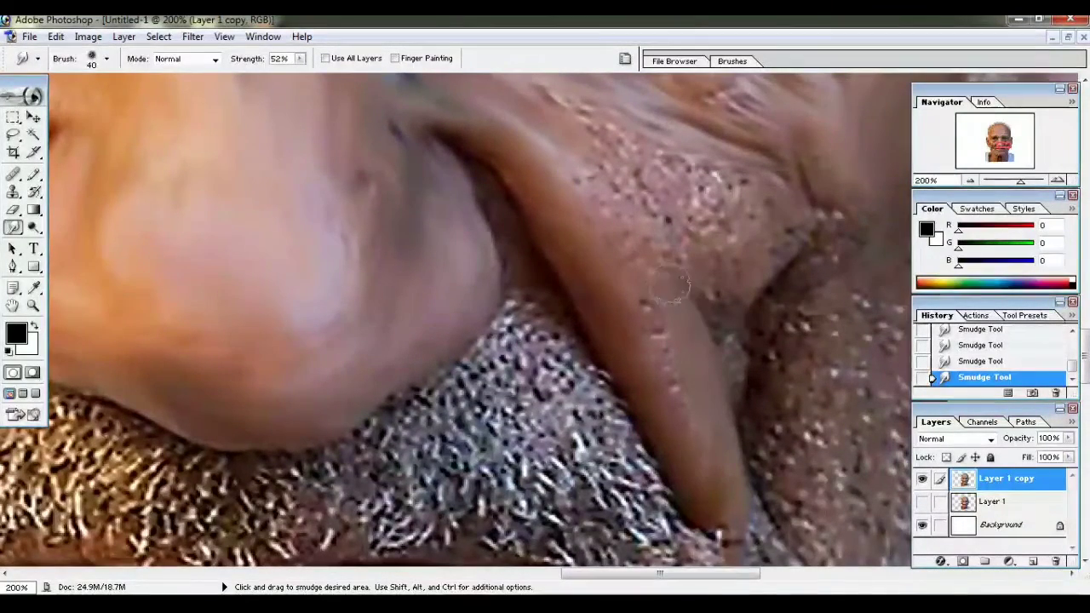
{"action": "scroll", "coordinate": [673, 294], "scroll_direction": "up", "scroll_amount": 3}
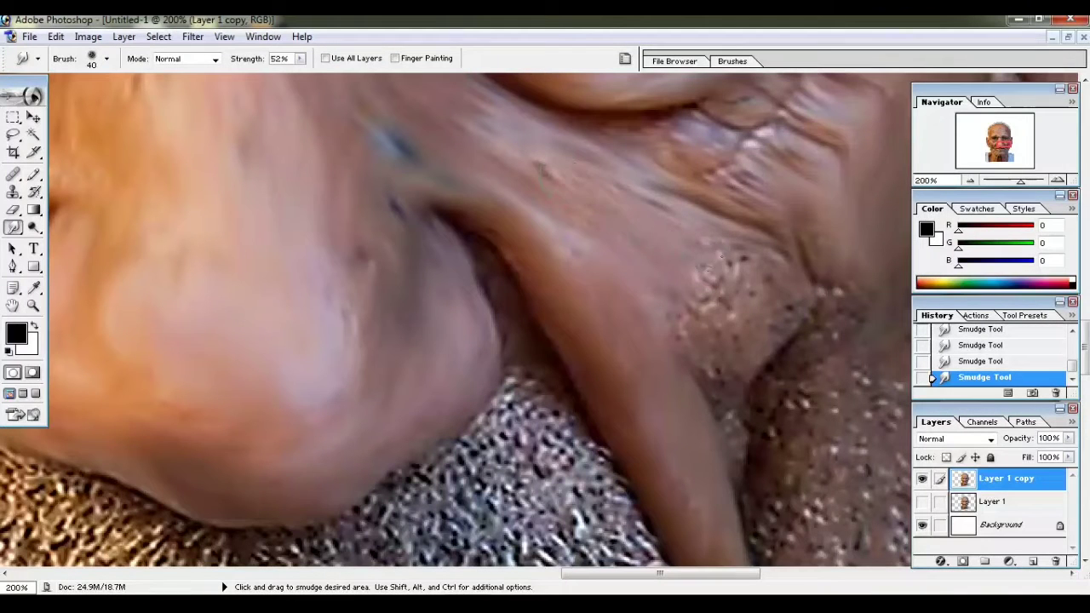
{"action": "left_click_drag", "start_coordinate": [737, 360], "coordinate": [694, 335]}
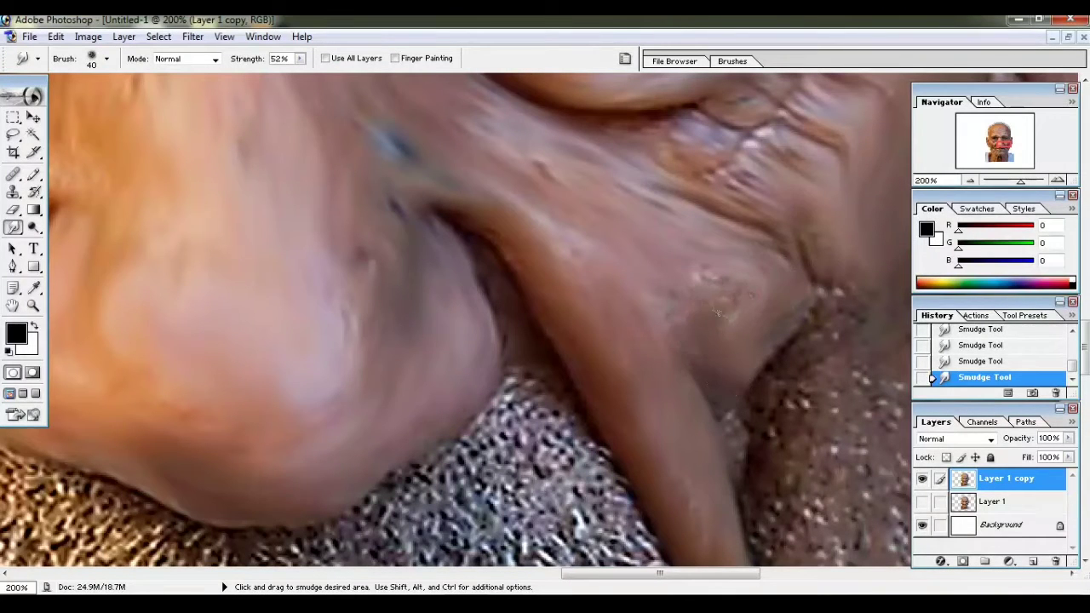
{"action": "key", "text": "ctrl+minus"}
{"action": "key", "text": "ctrl+minus"}
{"action": "key", "text": "ctrl+plus"}
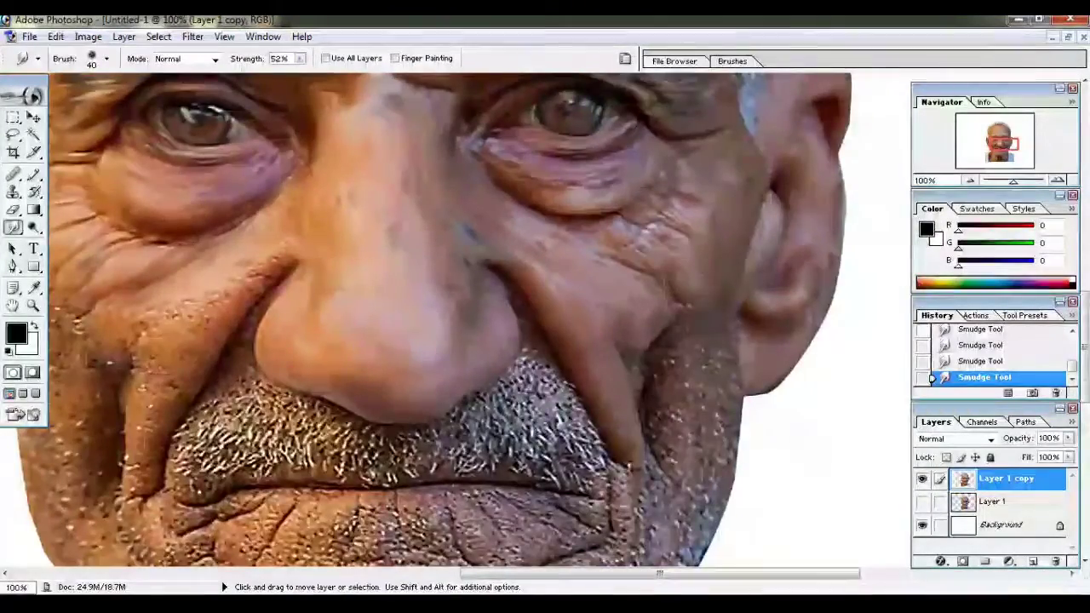
- Smudge across the under-eye and cheek skin at 200% zoom
{"action": "key", "text": "ctrl+plus"}
{"action": "left_click_drag", "start_coordinate": [109, 211], "coordinate": [611, 177]}
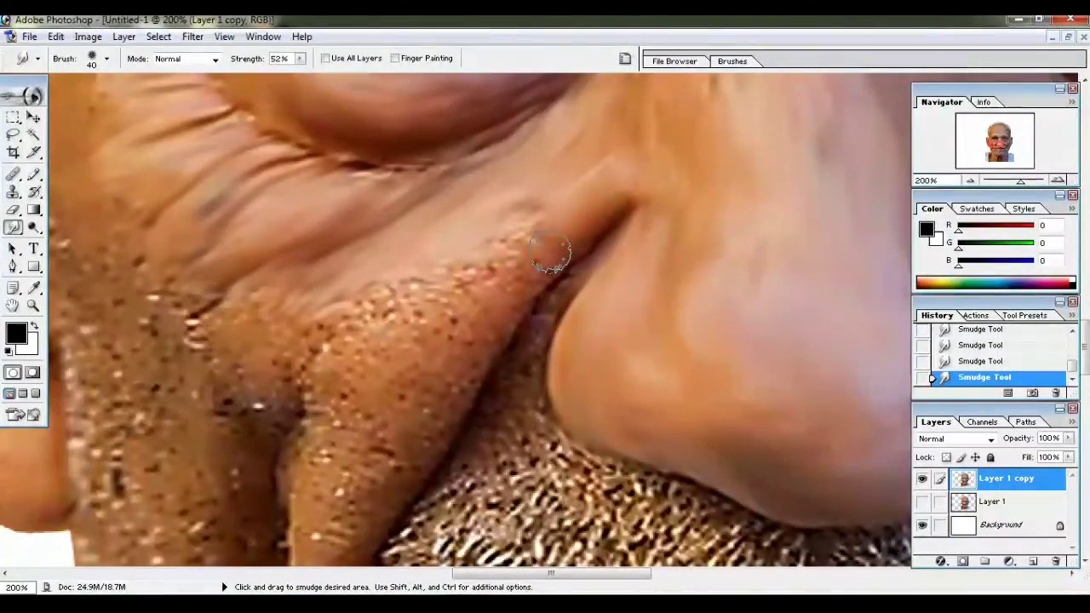
{"action": "scroll", "coordinate": [550, 252], "scroll_direction": "down", "scroll_amount": 3}
{"action": "scroll", "coordinate": [341, 253], "scroll_direction": "down", "scroll_amount": 1}
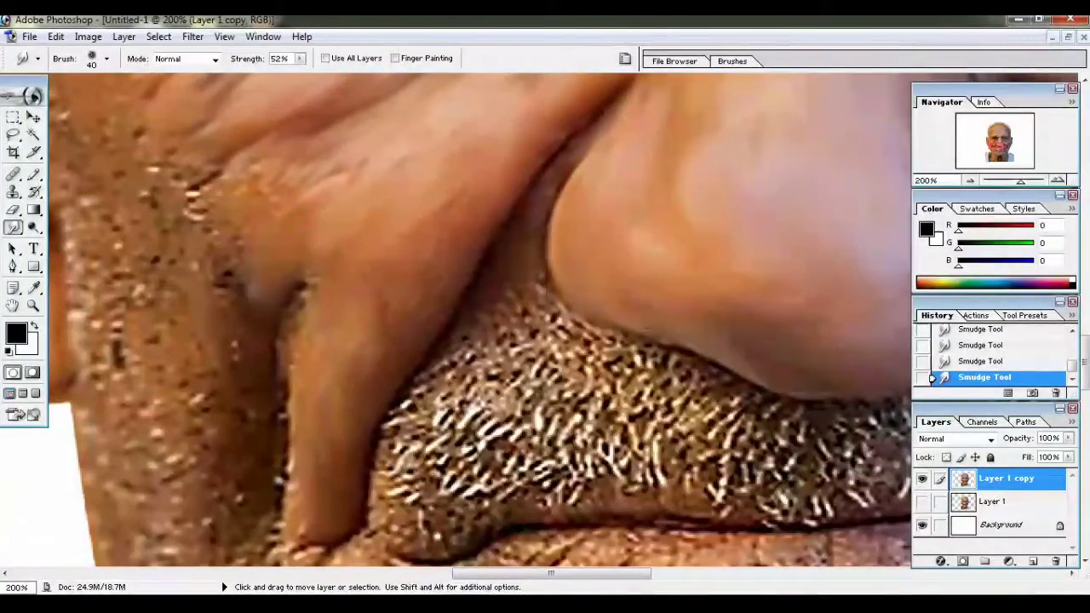
{"action": "key", "text": "ctrl+minus"}
{"action": "key", "text": "ctrl+minus"}
{"action": "key", "text": "ctrl+minus"}
- Pan the 200% view over the mustache, lips and left outer cheek
{"action": "key", "text": "ctrl+plus"}
{"action": "key", "text": "ctrl+plus"}
{"action": "key", "text": "ctrl+plus"}
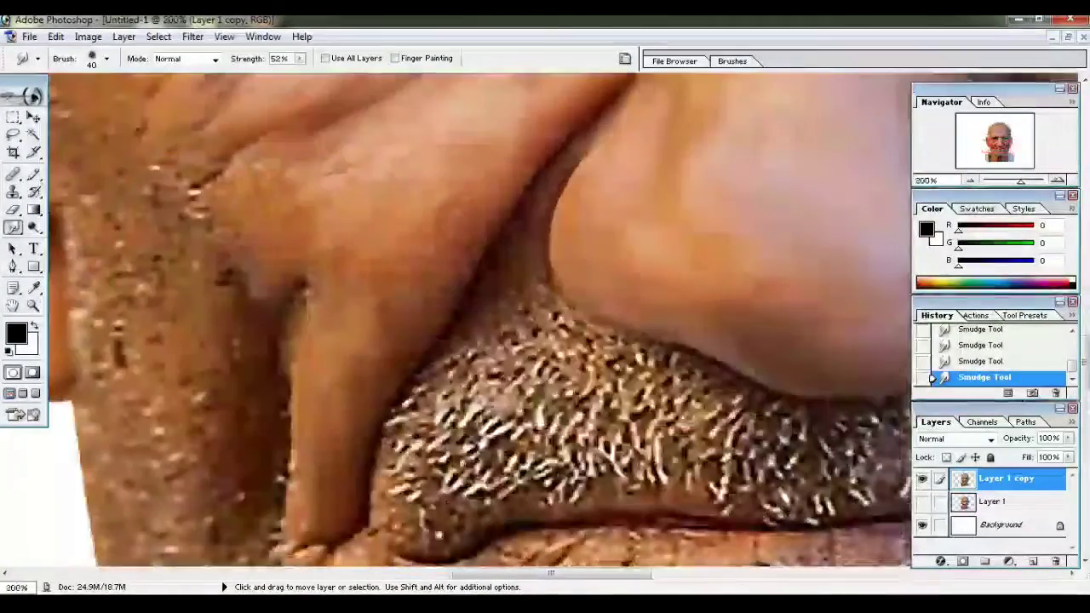
{"action": "scroll", "coordinate": [259, 289], "scroll_direction": "up", "scroll_amount": 3}
{"action": "scroll", "coordinate": [260, 247], "scroll_direction": "left", "scroll_amount": 3}
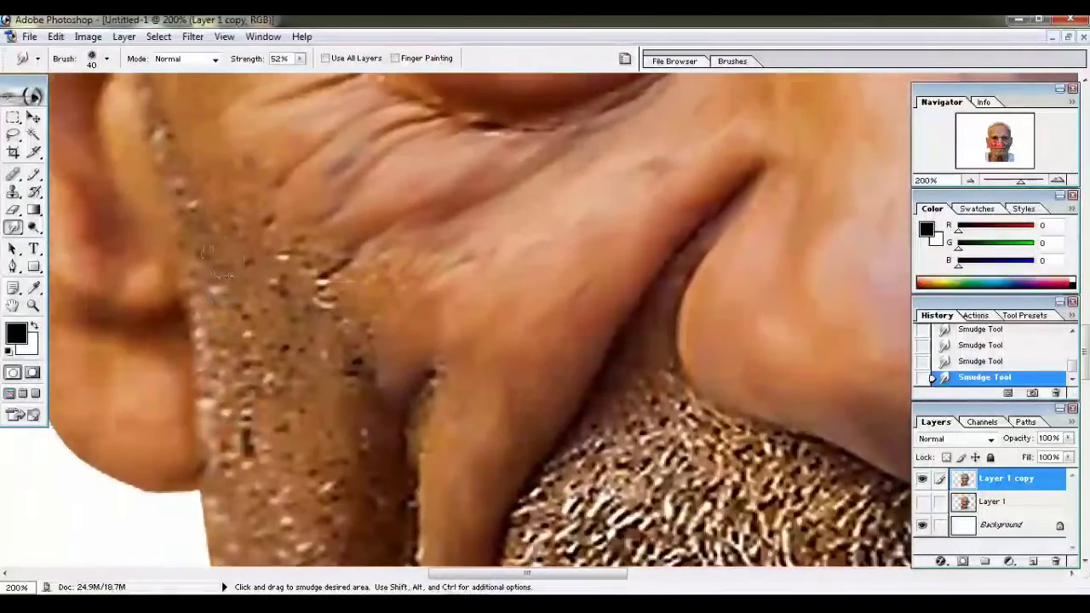
{"action": "scroll", "coordinate": [261, 220], "scroll_direction": "up", "scroll_amount": 3}
{"action": "scroll", "coordinate": [237, 232], "scroll_direction": "up", "scroll_amount": 3}
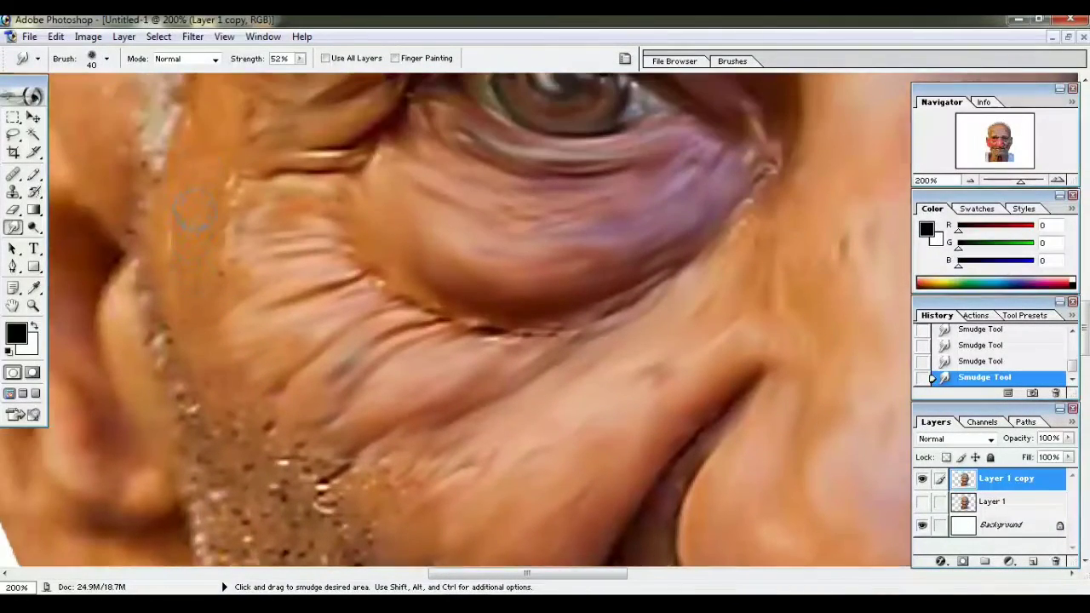
{"action": "scroll", "coordinate": [203, 221], "scroll_direction": "up", "scroll_amount": 3}
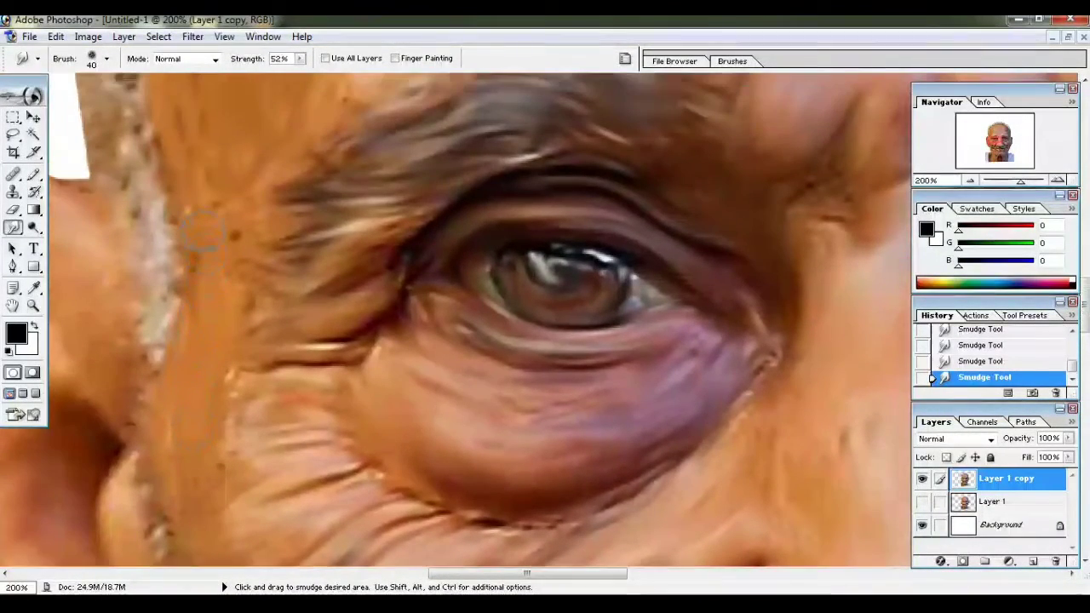
{"action": "key", "text": "ctrl+minus"}
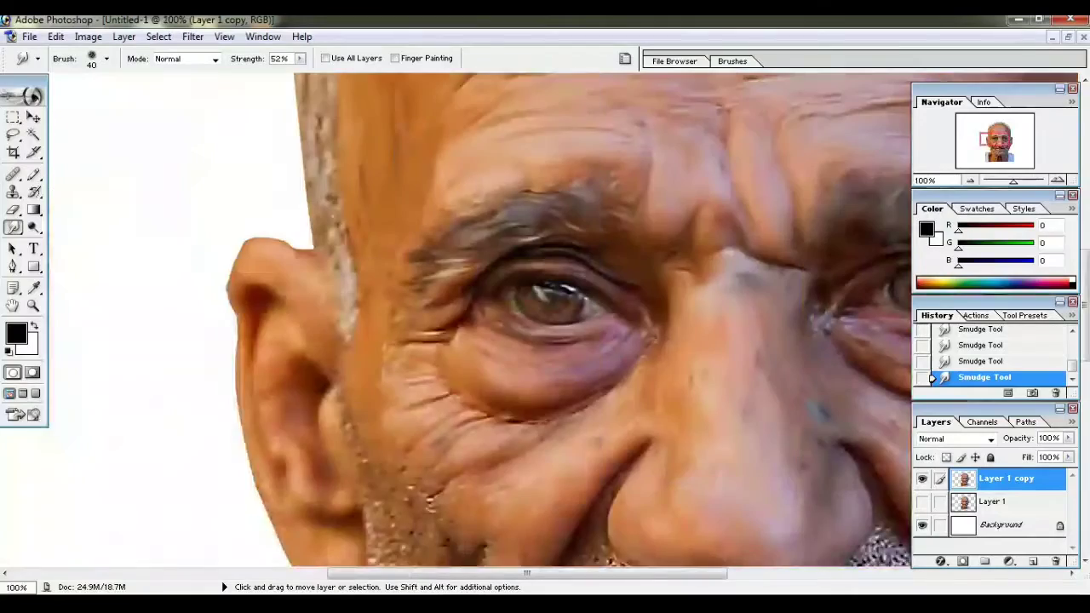
{"action": "key", "text": "ctrl+plus"}
{"action": "scroll", "coordinate": [232, 228], "scroll_direction": "down", "scroll_amount": 5}
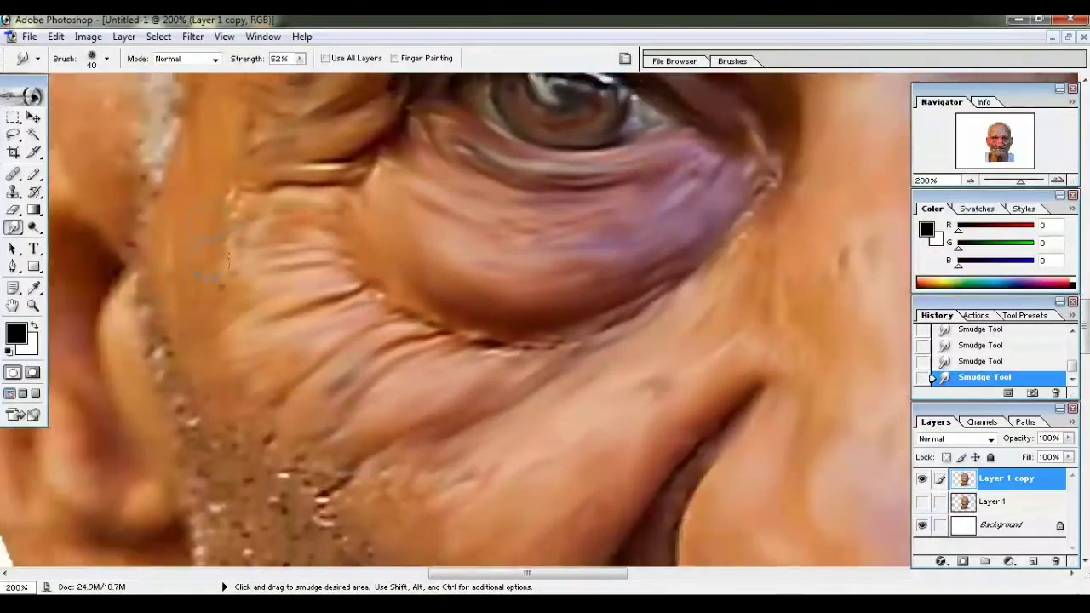
{"action": "scroll", "coordinate": [222, 341], "scroll_direction": "down", "scroll_amount": 4}
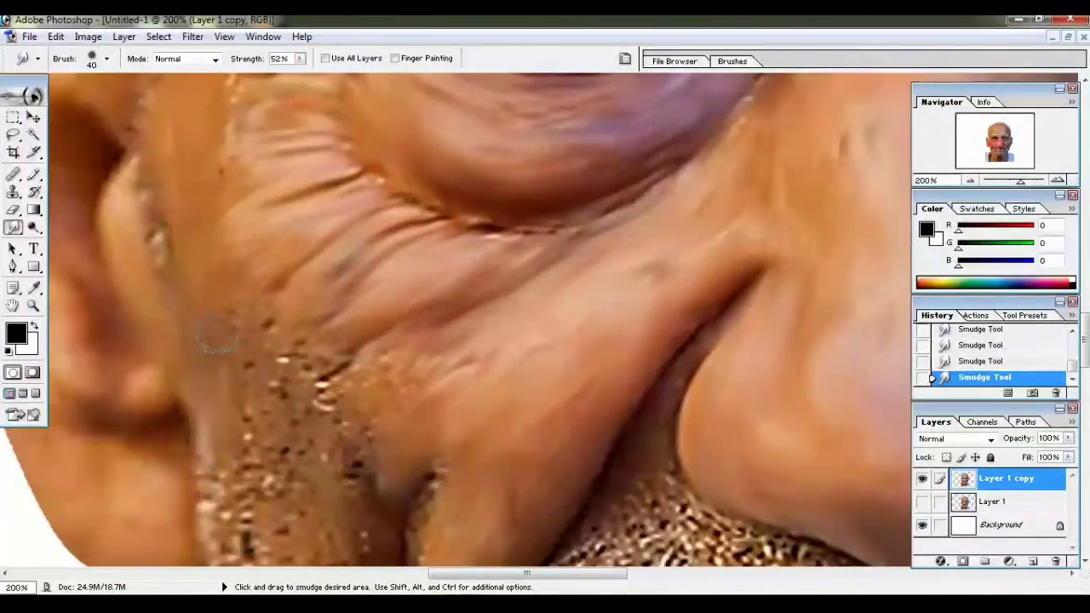
{"action": "scroll", "coordinate": [217, 337], "scroll_direction": "down", "scroll_amount": 3}
- Smudge the chin and neck edge and the skin below the lip corner smooth
{"action": "scroll", "coordinate": [242, 375], "scroll_direction": "down", "scroll_amount": 5}
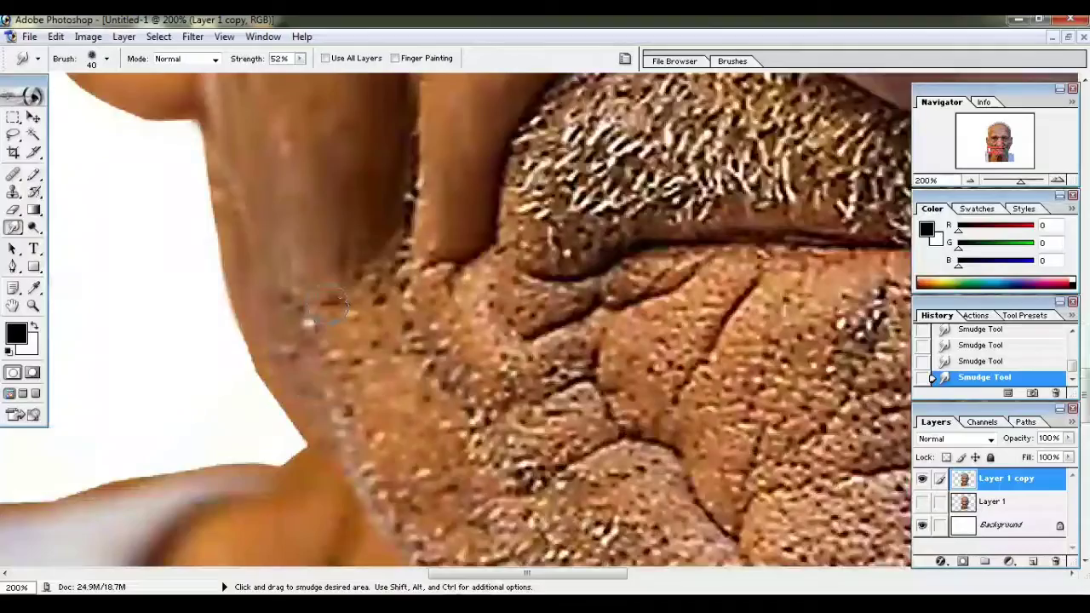
{"action": "key", "text": "ctrl+minus"}
{"action": "key", "text": "ctrl+minus"}
{"action": "key", "text": "ctrl+plus"}
{"action": "key", "text": "ctrl+plus"}
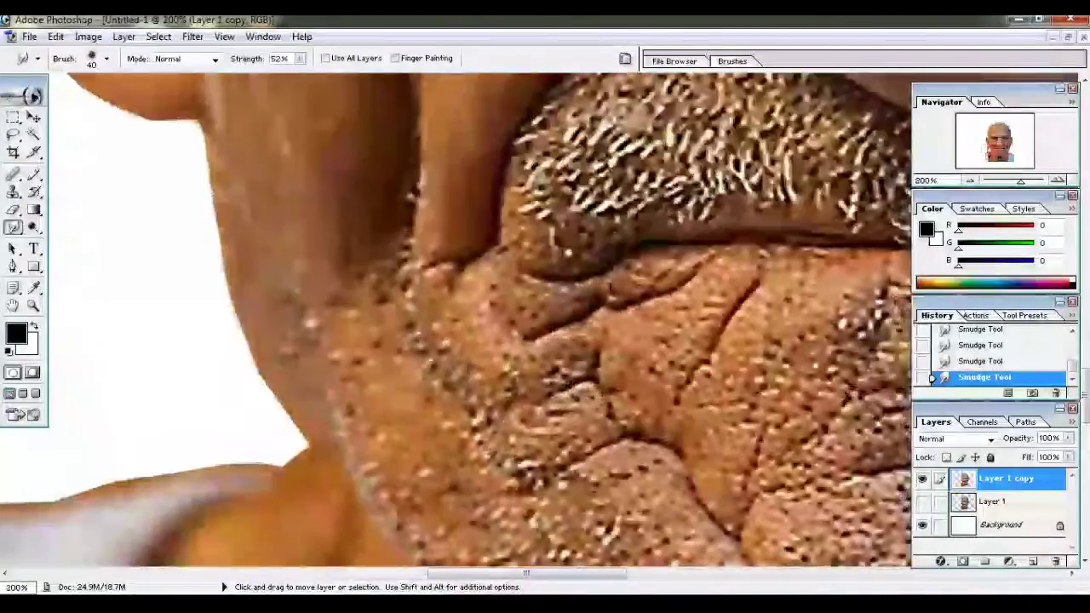
{"action": "left_click_drag", "start_coordinate": [390, 249], "coordinate": [362, 320]}
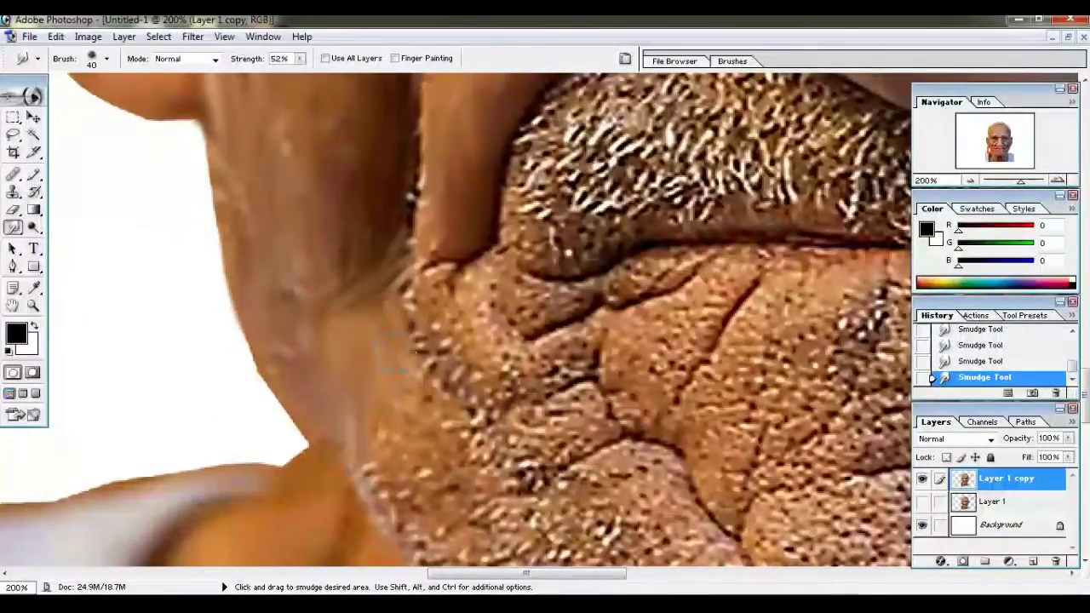
{"action": "mouse_move", "coordinate": [392, 349]}
{"action": "left_mouse_down"}
{"action": "mouse_move", "coordinate": [253, 247]}
{"action": "mouse_move", "coordinate": [332, 246]}
{"action": "mouse_move", "coordinate": [260, 392]}
{"action": "left_mouse_up"}
{"action": "left_click_drag", "start_coordinate": [349, 337], "coordinate": [271, 409]}
{"action": "scroll", "coordinate": [265, 410], "scroll_direction": "down", "scroll_amount": 2}
{"action": "scroll", "coordinate": [266, 410], "scroll_direction": "down", "scroll_amount": 2}
{"action": "left_click_drag", "start_coordinate": [409, 285], "coordinate": [268, 350]}
- Smooth the speckled chin patch across its right, middle and left sides
{"action": "left_click_drag", "start_coordinate": [404, 328], "coordinate": [460, 379]}
{"action": "scroll", "coordinate": [460, 388], "scroll_direction": "down", "scroll_amount": 2}
{"action": "mouse_move", "coordinate": [452, 319]}
{"action": "left_mouse_down"}
{"action": "mouse_move", "coordinate": [519, 443]}
{"action": "mouse_move", "coordinate": [459, 523]}
{"action": "left_mouse_up"}
{"action": "left_click_drag", "start_coordinate": [474, 460], "coordinate": [435, 511]}
{"action": "mouse_move", "coordinate": [469, 426]}
{"action": "left_mouse_down"}
{"action": "mouse_move", "coordinate": [417, 499]}
{"action": "mouse_move", "coordinate": [460, 409]}
{"action": "left_mouse_up"}
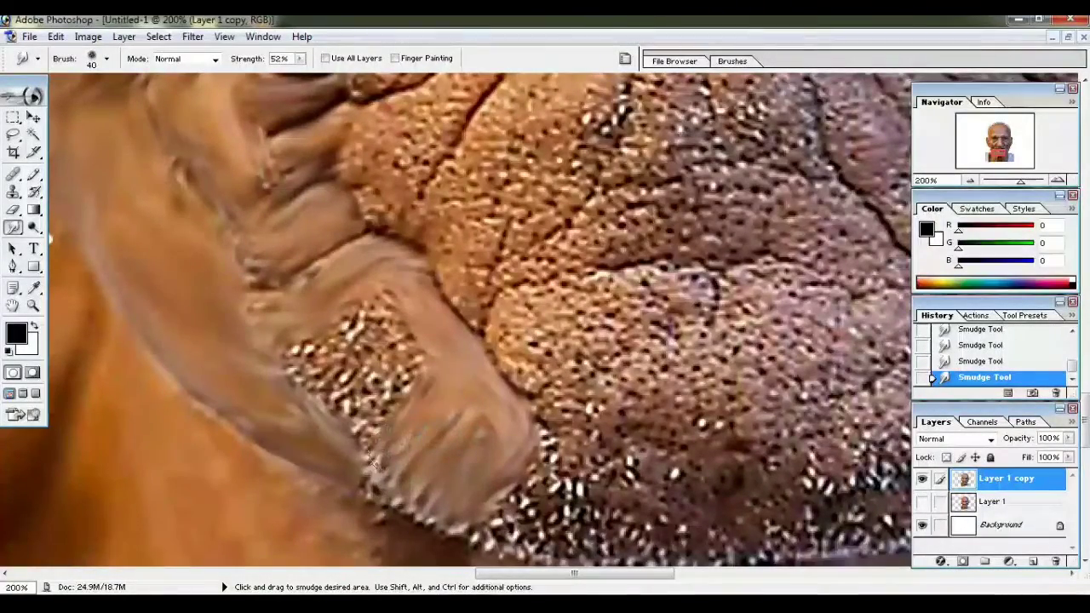
{"action": "left_click_drag", "start_coordinate": [426, 357], "coordinate": [369, 387]}
{"action": "mouse_move", "coordinate": [386, 350]}
{"action": "left_mouse_down"}
{"action": "mouse_move", "coordinate": [350, 340]}
{"action": "mouse_move", "coordinate": [290, 375]}
{"action": "left_mouse_up"}
{"action": "left_click_drag", "start_coordinate": [349, 341], "coordinate": [334, 390]}
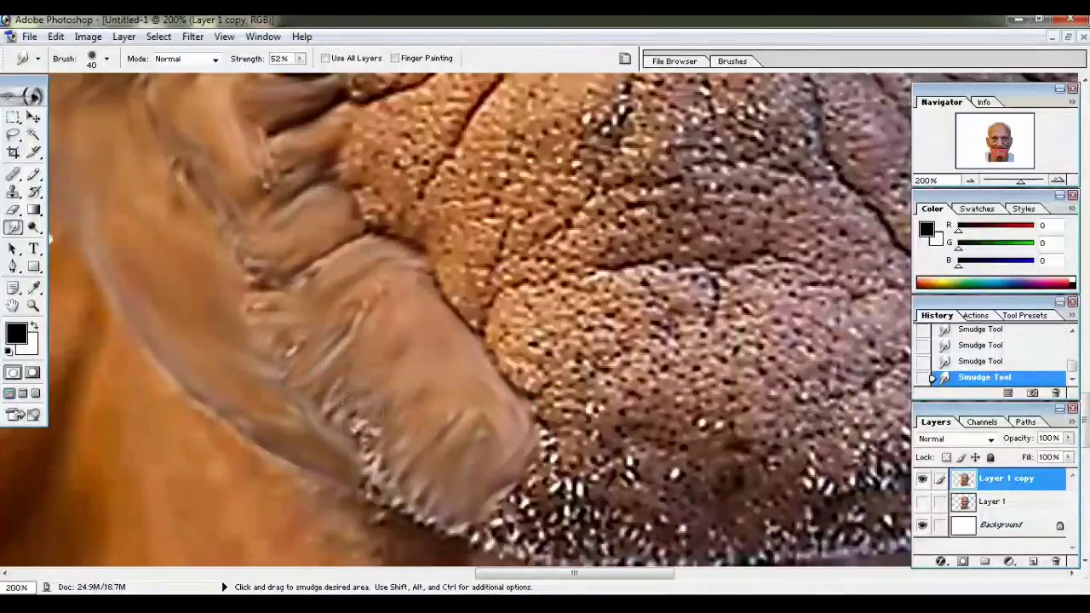
- Smear the skin under the lower lip into smooth strokes
{"action": "left_click_drag", "start_coordinate": [597, 426], "coordinate": [409, 110]}
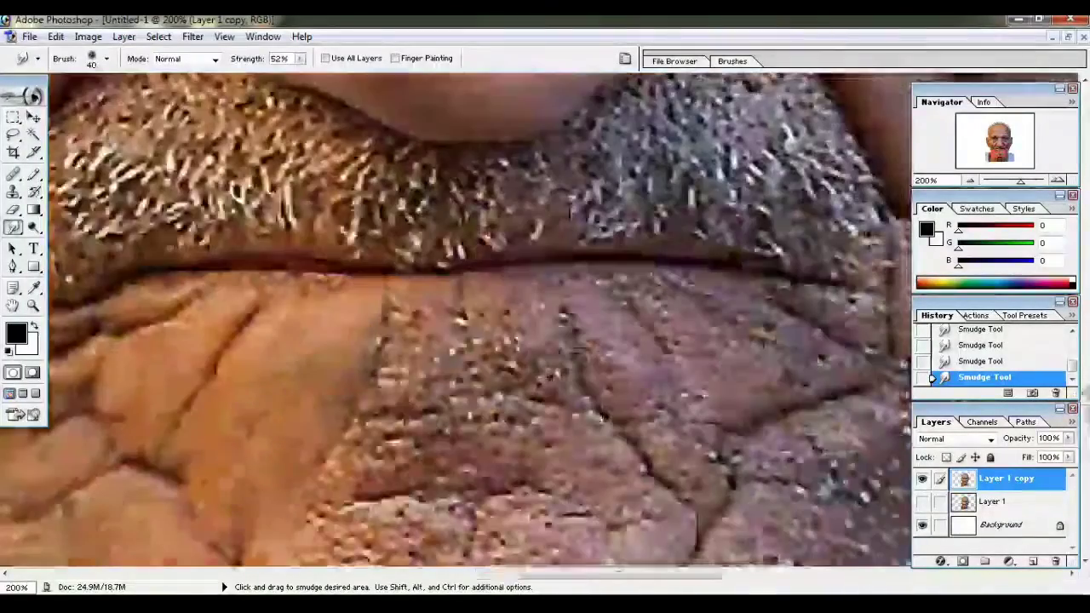
{"action": "mouse_move", "coordinate": [443, 400]}
{"action": "left_mouse_down"}
{"action": "mouse_move", "coordinate": [464, 323]}
{"action": "mouse_move", "coordinate": [396, 349]}
{"action": "left_mouse_up"}
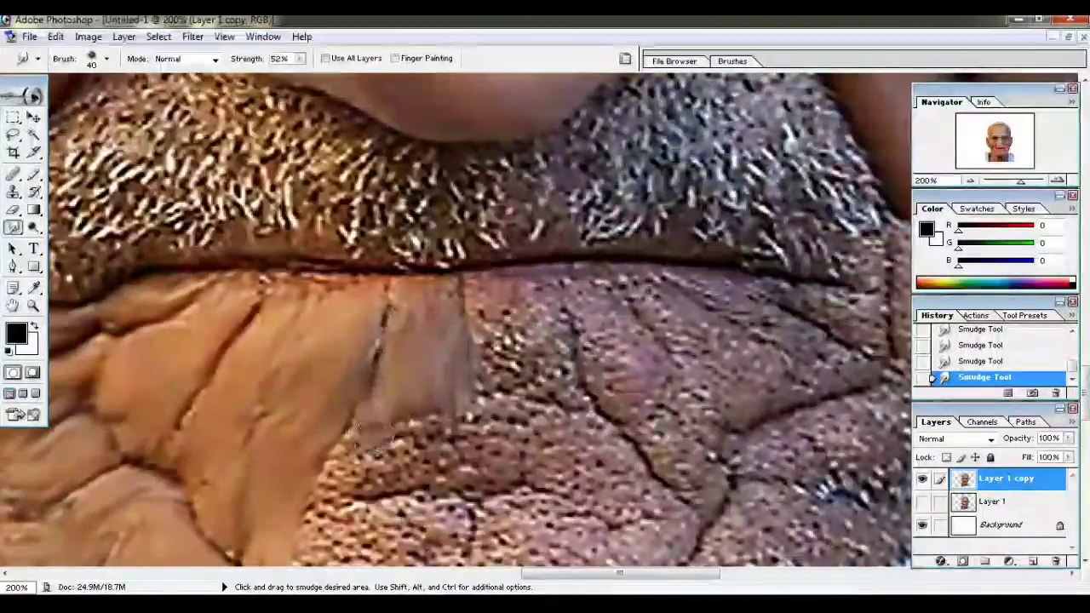
{"action": "left_click_drag", "start_coordinate": [647, 545], "coordinate": [618, 337]}
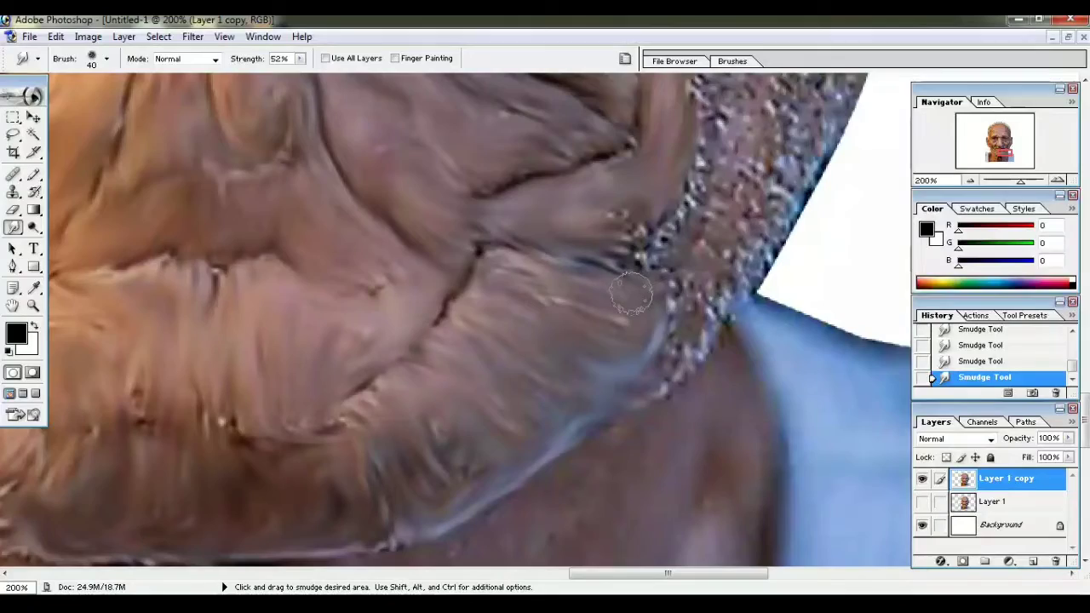
- At 200% zoom, soften the right cheek and jaw edge and smear away neck speckles
{"action": "key", "text": "ctrl+minus"}
{"action": "key", "text": "ctrl+minus"}
{"action": "key", "text": "ctrl+minus"}
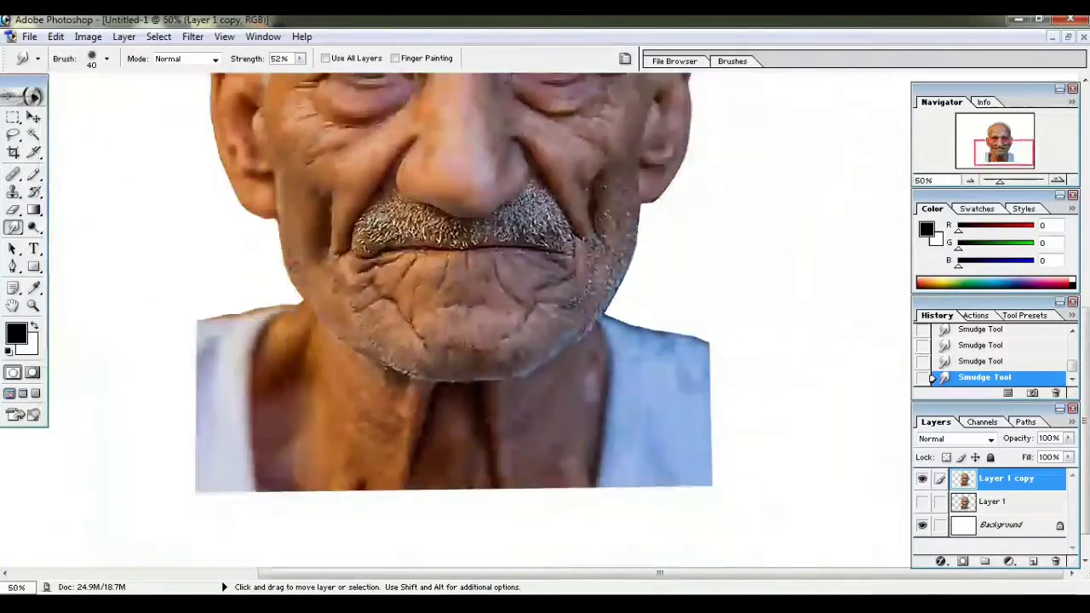
{"action": "key", "text": "ctrl+minus"}
{"action": "key", "text": "ctrl+plus"}
{"action": "key", "text": "ctrl+plus"}
{"action": "key", "text": "ctrl+plus"}
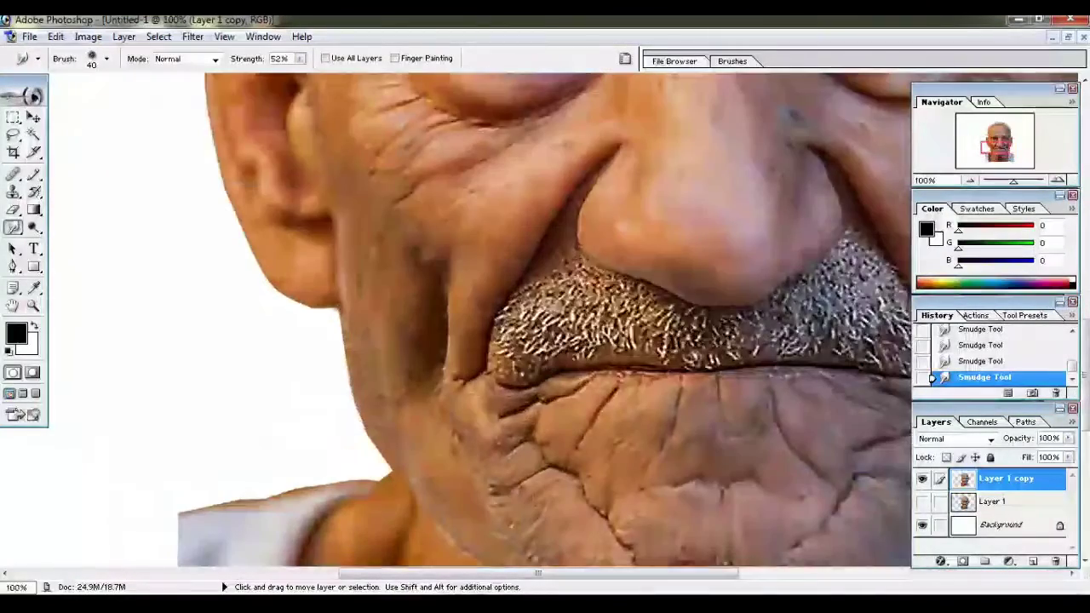
{"action": "scroll", "coordinate": [767, 272], "scroll_direction": "right", "scroll_amount": 2}
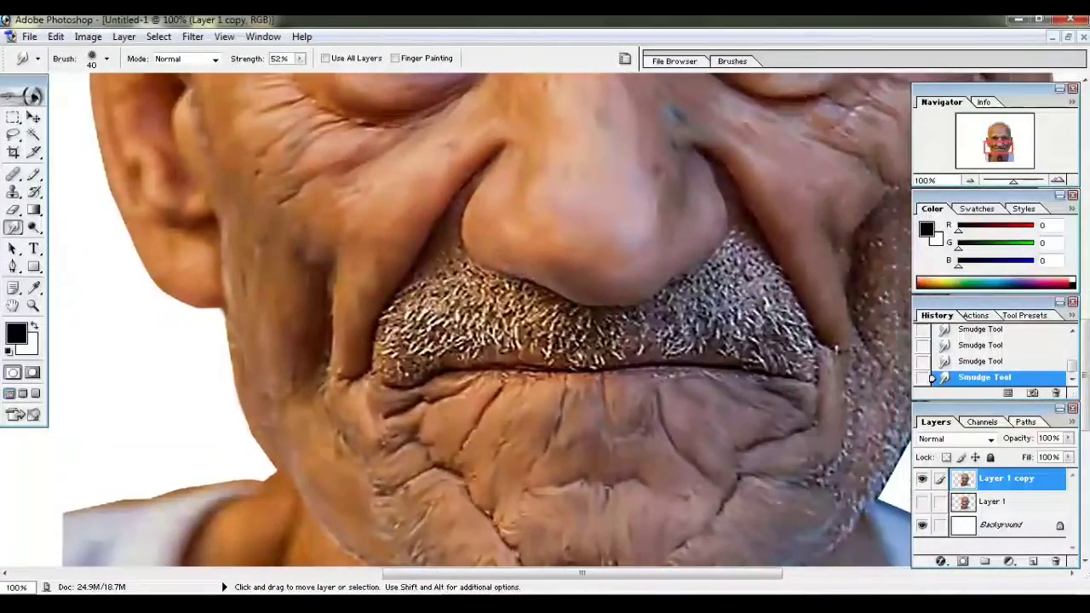
{"action": "scroll", "coordinate": [749, 281], "scroll_direction": "right", "scroll_amount": 3}
{"action": "scroll", "coordinate": [726, 290], "scroll_direction": "right", "scroll_amount": 3}
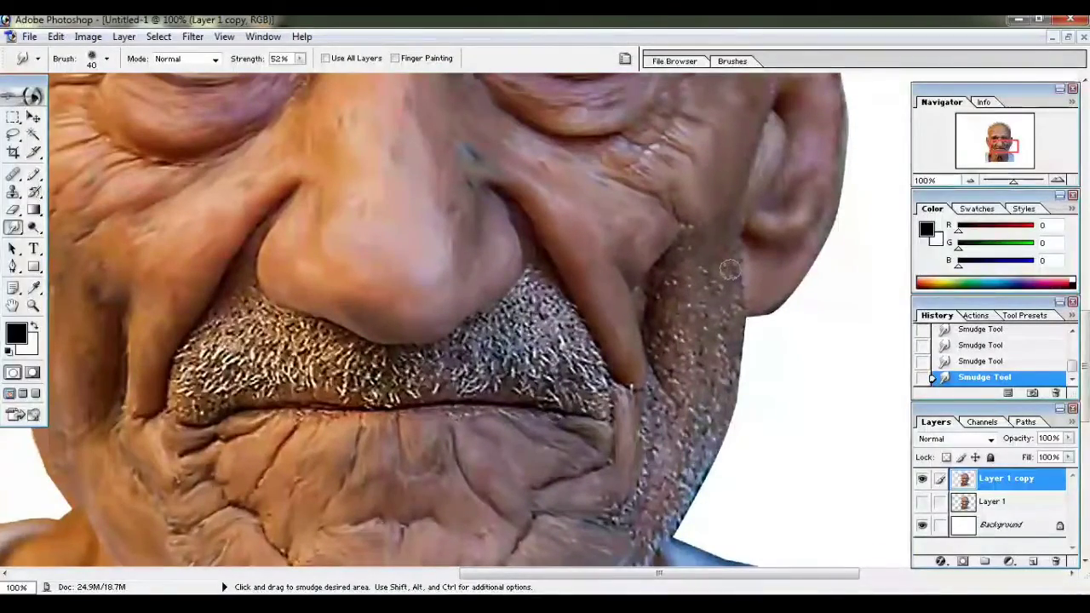
{"action": "key", "text": "ctrl+plus"}
{"action": "scroll", "coordinate": [750, 247], "scroll_direction": "right", "scroll_amount": 3}
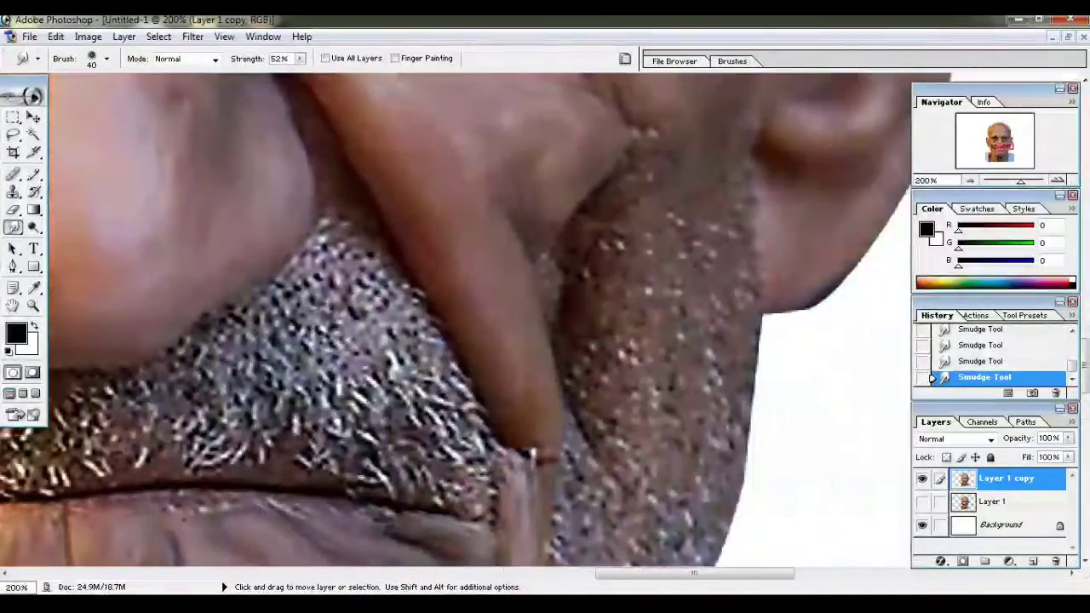
{"action": "scroll", "coordinate": [767, 220], "scroll_direction": "up", "scroll_amount": 1}
{"action": "left_click_drag", "start_coordinate": [767, 219], "coordinate": [740, 379]}
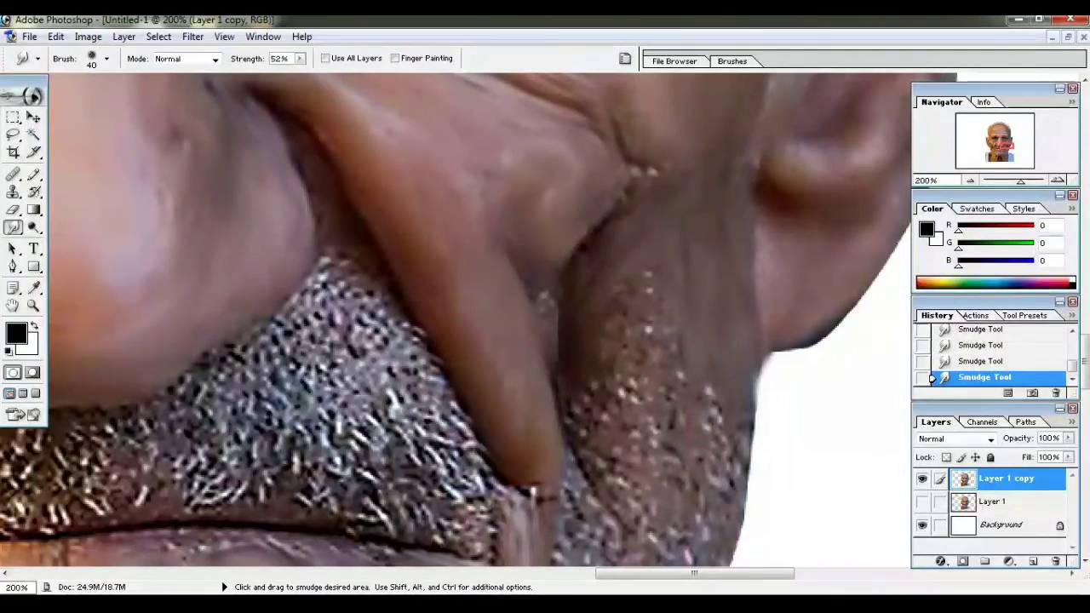
{"action": "left_click_drag", "start_coordinate": [639, 375], "coordinate": [654, 353]}
- Blur the grey stubble along the jaw and neck edge into smooth streaks
{"action": "scroll", "coordinate": [681, 384], "scroll_direction": "down", "scroll_amount": 2}
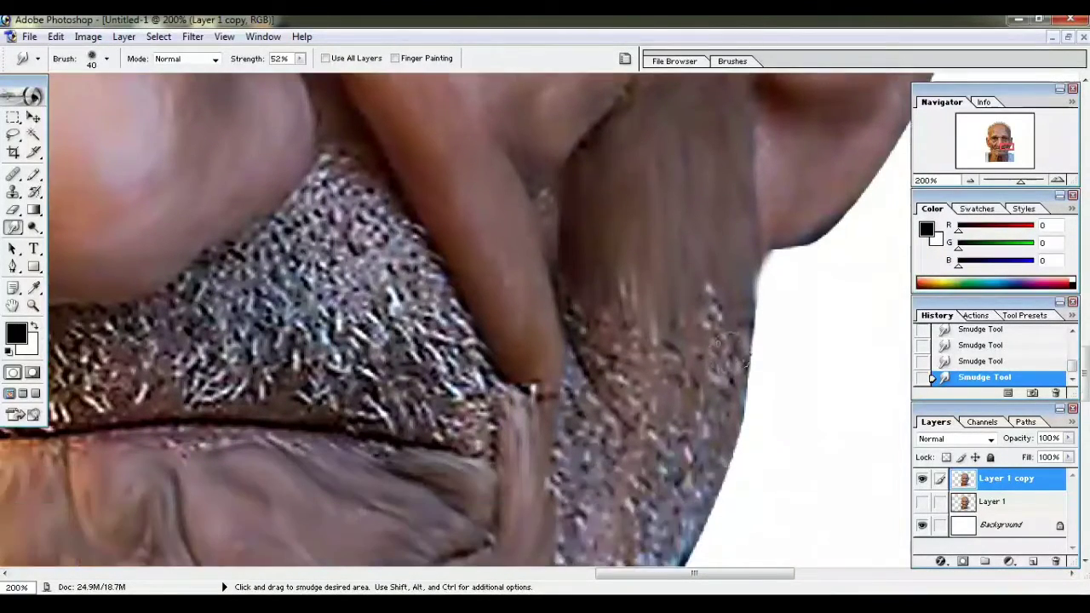
{"action": "scroll", "coordinate": [690, 366], "scroll_direction": "down", "scroll_amount": 3}
{"action": "mouse_move", "coordinate": [702, 253]}
{"action": "left_mouse_down"}
{"action": "mouse_move", "coordinate": [664, 367]}
{"action": "mouse_move", "coordinate": [617, 333]}
{"action": "mouse_move", "coordinate": [600, 281]}
{"action": "mouse_move", "coordinate": [591, 380]}
{"action": "mouse_move", "coordinate": [634, 320]}
{"action": "mouse_move", "coordinate": [613, 426]}
{"action": "left_mouse_up"}
{"action": "scroll", "coordinate": [590, 381], "scroll_direction": "down", "scroll_amount": 3}
{"action": "mouse_move", "coordinate": [648, 298]}
{"action": "left_mouse_down"}
{"action": "mouse_move", "coordinate": [643, 430]}
{"action": "mouse_move", "coordinate": [554, 532]}
{"action": "mouse_move", "coordinate": [549, 488]}
{"action": "mouse_move", "coordinate": [515, 460]}
{"action": "mouse_move", "coordinate": [572, 337]}
{"action": "mouse_move", "coordinate": [574, 216]}
{"action": "left_mouse_up"}
{"action": "mouse_move", "coordinate": [558, 340]}
{"action": "left_mouse_down"}
{"action": "mouse_move", "coordinate": [494, 430]}
{"action": "mouse_move", "coordinate": [564, 462]}
{"action": "left_mouse_up"}
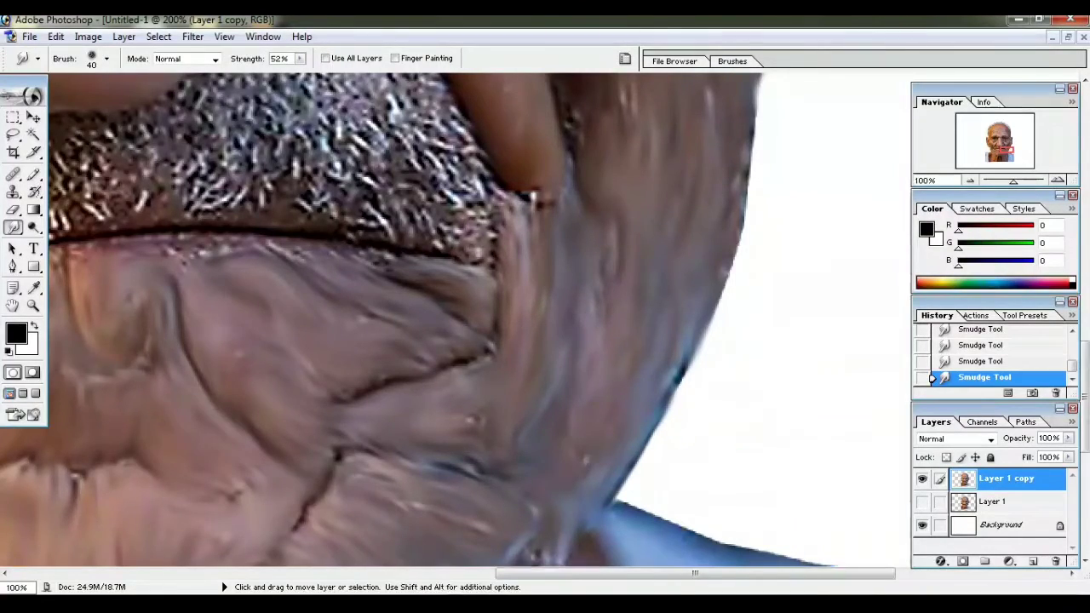
{"action": "key", "text": "ctrl+minus"}
{"action": "key", "text": "ctrl+minus"}
{"action": "key", "text": "ctrl+minus"}
{"action": "key", "text": "ctrl+minus"}
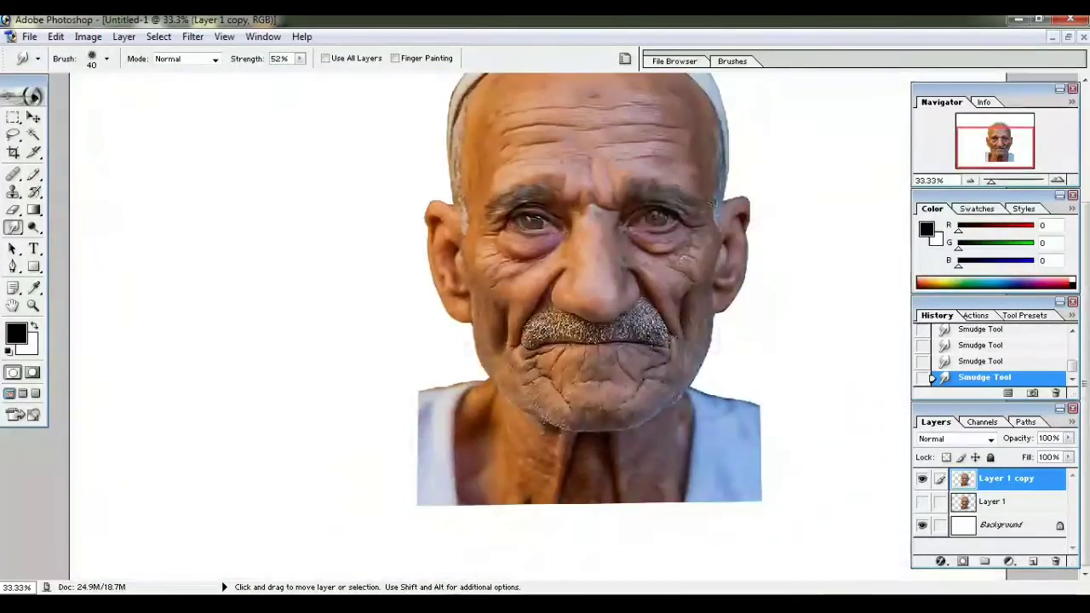
- At 200% zoom, smudge the mustache's upper-right edge and right side down toward the lip
{"action": "key", "text": "ctrl+plus"}
{"action": "key", "text": "ctrl+plus"}
{"action": "key", "text": "ctrl+plus"}
{"action": "left_click_drag", "start_coordinate": [866, 365], "coordinate": [687, 365]}
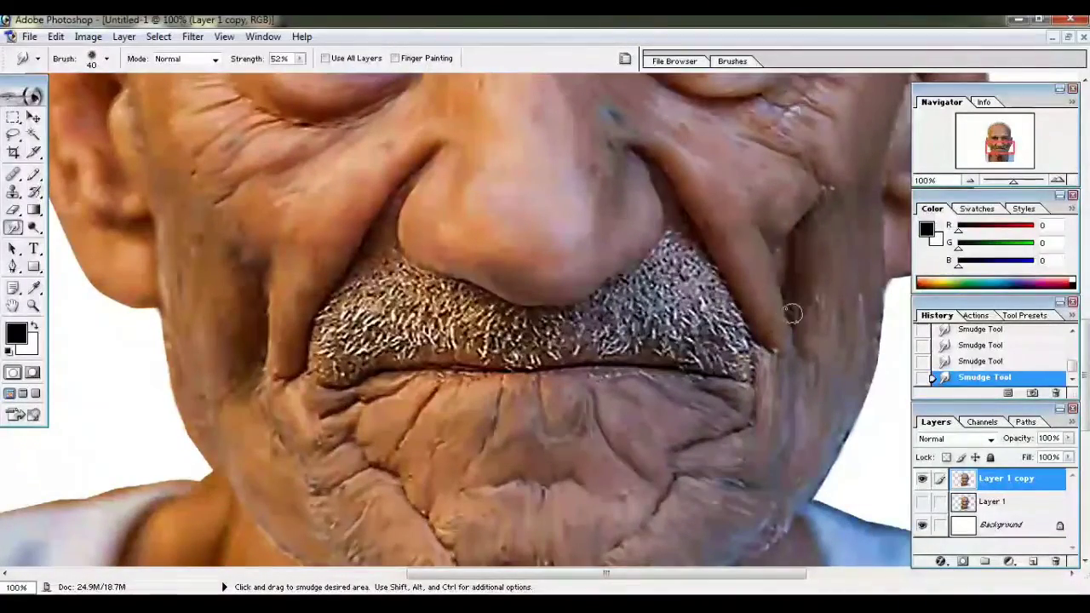
{"action": "key", "text": "ctrl+plus"}
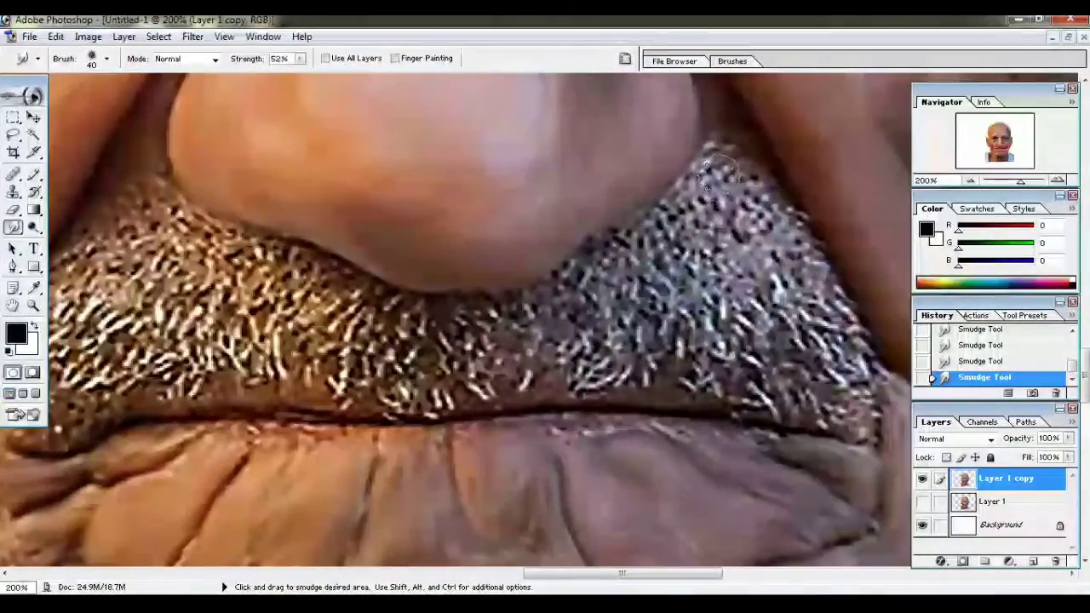
{"action": "mouse_move", "coordinate": [719, 162]}
{"action": "left_mouse_down"}
{"action": "mouse_move", "coordinate": [788, 214]}
{"action": "mouse_move", "coordinate": [868, 426]}
{"action": "left_mouse_up"}
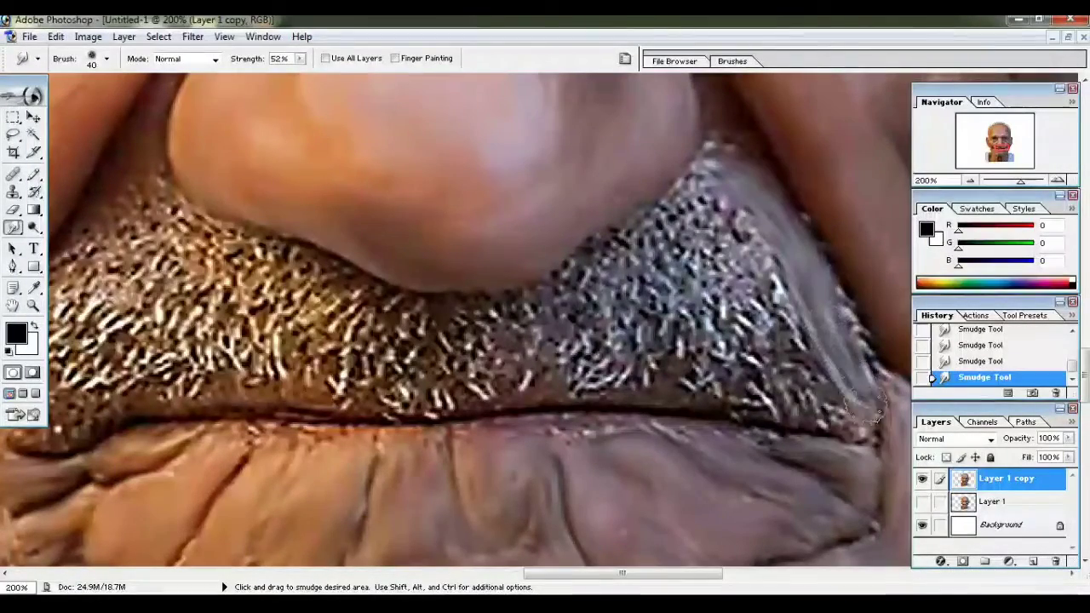
{"action": "left_click_drag", "start_coordinate": [741, 230], "coordinate": [801, 392]}
{"action": "mouse_move", "coordinate": [749, 282]}
{"action": "left_mouse_down"}
{"action": "mouse_move", "coordinate": [809, 391]}
{"action": "mouse_move", "coordinate": [682, 208]}
{"action": "mouse_move", "coordinate": [677, 298]}
{"action": "left_mouse_up"}
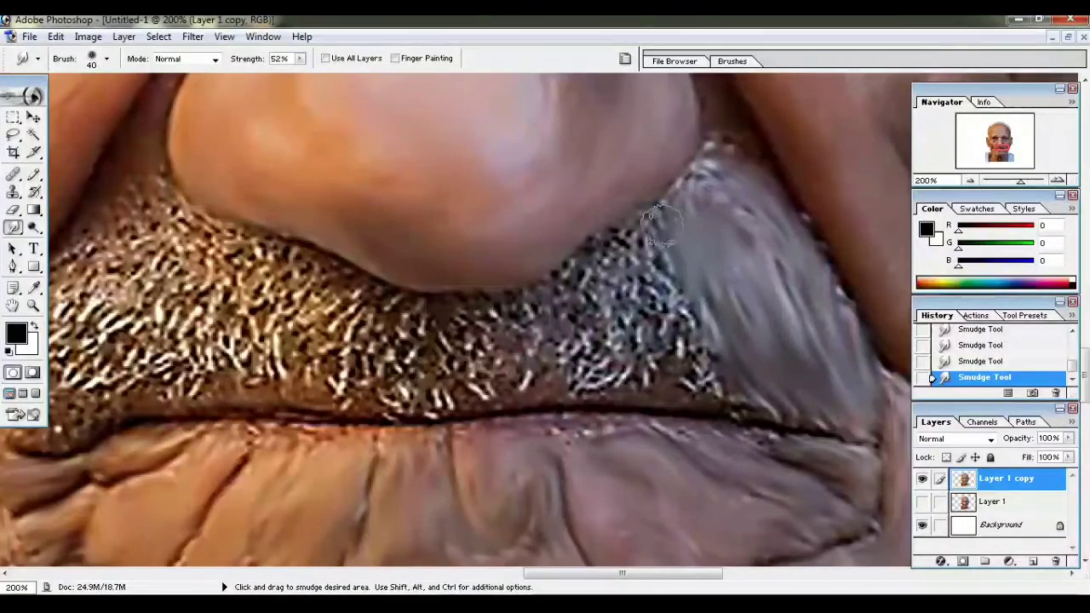
- Spread grey mustache strands down and left across the middle above the lip
{"action": "mouse_move", "coordinate": [660, 213]}
{"action": "left_mouse_down"}
{"action": "mouse_move", "coordinate": [700, 365]}
{"action": "mouse_move", "coordinate": [657, 304]}
{"action": "left_mouse_up"}
{"action": "mouse_move", "coordinate": [678, 364]}
{"action": "left_mouse_down"}
{"action": "mouse_move", "coordinate": [632, 256]}
{"action": "mouse_move", "coordinate": [611, 243]}
{"action": "mouse_move", "coordinate": [643, 359]}
{"action": "left_mouse_up"}
{"action": "mouse_move", "coordinate": [584, 286]}
{"action": "left_mouse_down"}
{"action": "mouse_move", "coordinate": [596, 362]}
{"action": "mouse_move", "coordinate": [637, 370]}
{"action": "mouse_move", "coordinate": [579, 341]}
{"action": "mouse_move", "coordinate": [592, 390]}
{"action": "mouse_move", "coordinate": [545, 358]}
{"action": "mouse_move", "coordinate": [504, 366]}
{"action": "mouse_move", "coordinate": [506, 400]}
{"action": "left_mouse_up"}
{"action": "mouse_move", "coordinate": [562, 292]}
{"action": "left_mouse_down"}
{"action": "mouse_move", "coordinate": [494, 312]}
{"action": "mouse_move", "coordinate": [430, 375]}
{"action": "mouse_move", "coordinate": [375, 357]}
{"action": "mouse_move", "coordinate": [380, 313]}
{"action": "mouse_move", "coordinate": [426, 316]}
{"action": "left_mouse_up"}
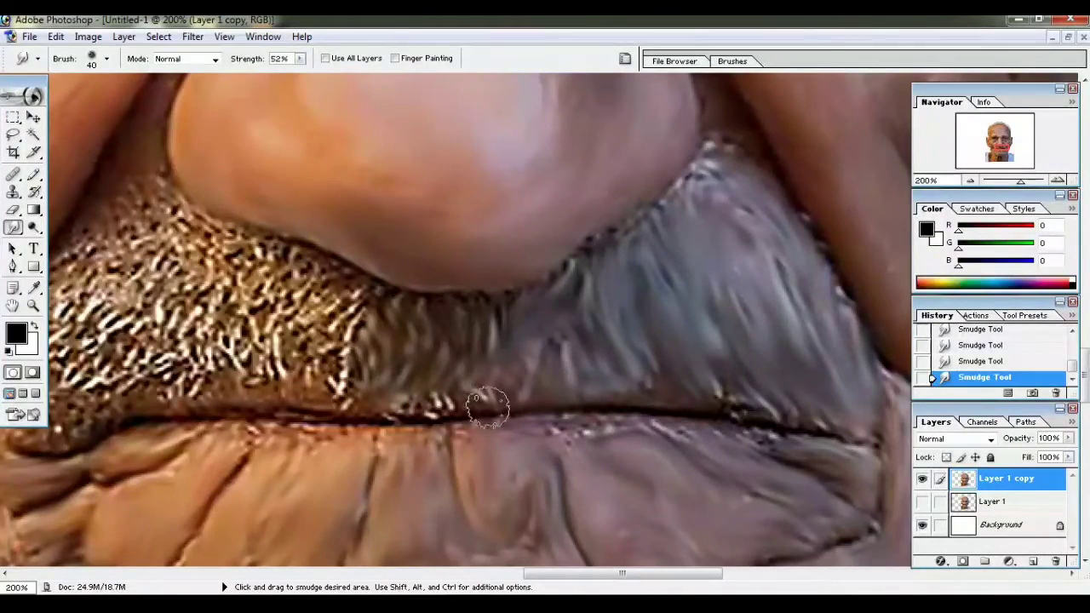
{"action": "left_click_drag", "start_coordinate": [436, 398], "coordinate": [490, 404]}
{"action": "scroll", "coordinate": [490, 401], "scroll_direction": "left", "scroll_amount": 3}
{"action": "mouse_move", "coordinate": [484, 335]}
{"action": "left_mouse_down"}
{"action": "mouse_move", "coordinate": [428, 308]}
{"action": "mouse_move", "coordinate": [409, 349]}
{"action": "mouse_move", "coordinate": [374, 320]}
{"action": "mouse_move", "coordinate": [385, 343]}
{"action": "left_mouse_up"}
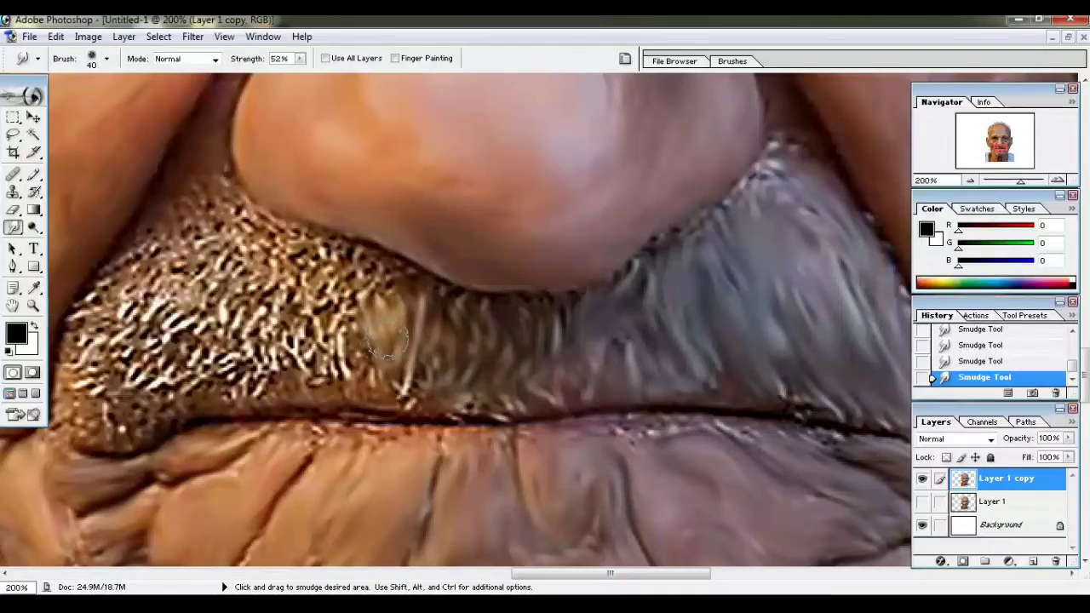
{"action": "key", "text": "ctrl+minus"}
{"action": "key", "text": "ctrl+minus"}
- At 200% zoom on the mouth, blend the dark lip line from its left corner
{"action": "key", "text": "ctrl+plus"}
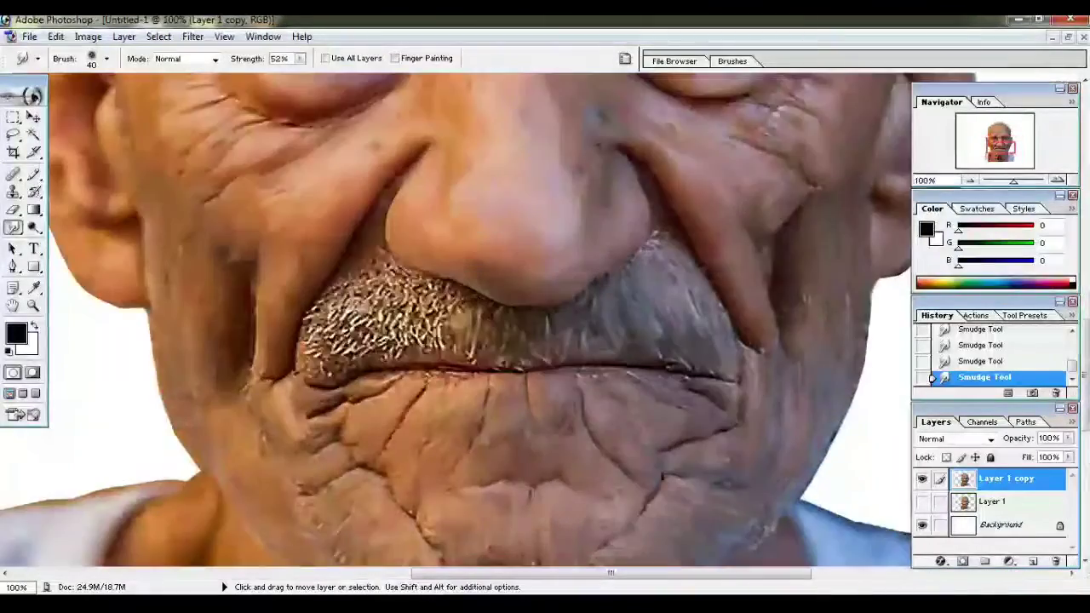
{"action": "key", "text": "ctrl+plus"}
{"action": "scroll", "coordinate": [281, 388], "scroll_direction": "up", "scroll_amount": 2}
{"action": "scroll", "coordinate": [281, 388], "scroll_direction": "left", "scroll_amount": 1}
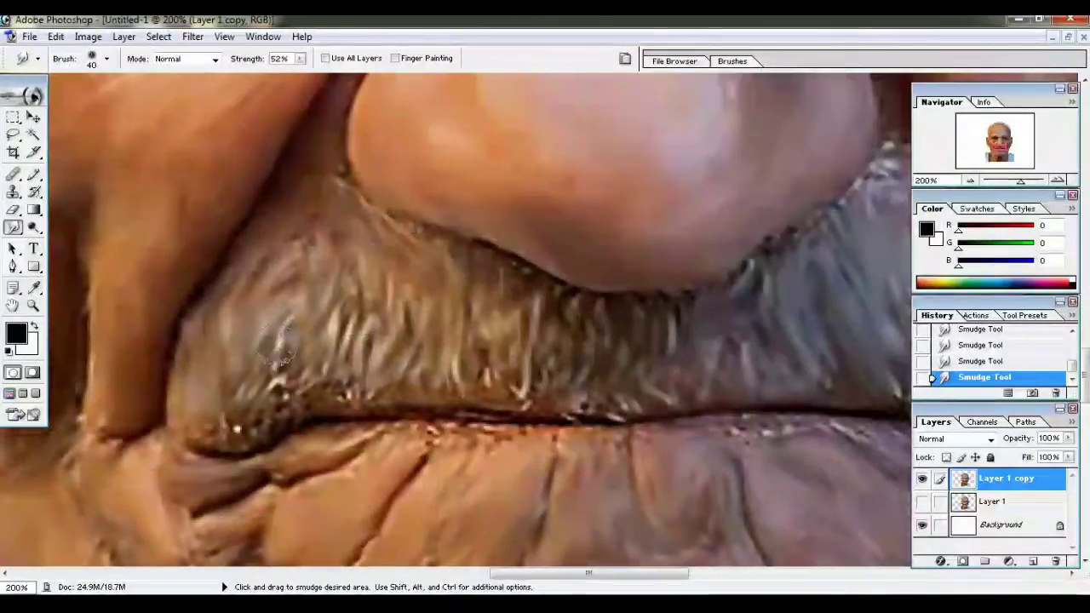
{"action": "scroll", "coordinate": [281, 388], "scroll_direction": "down", "scroll_amount": 3}
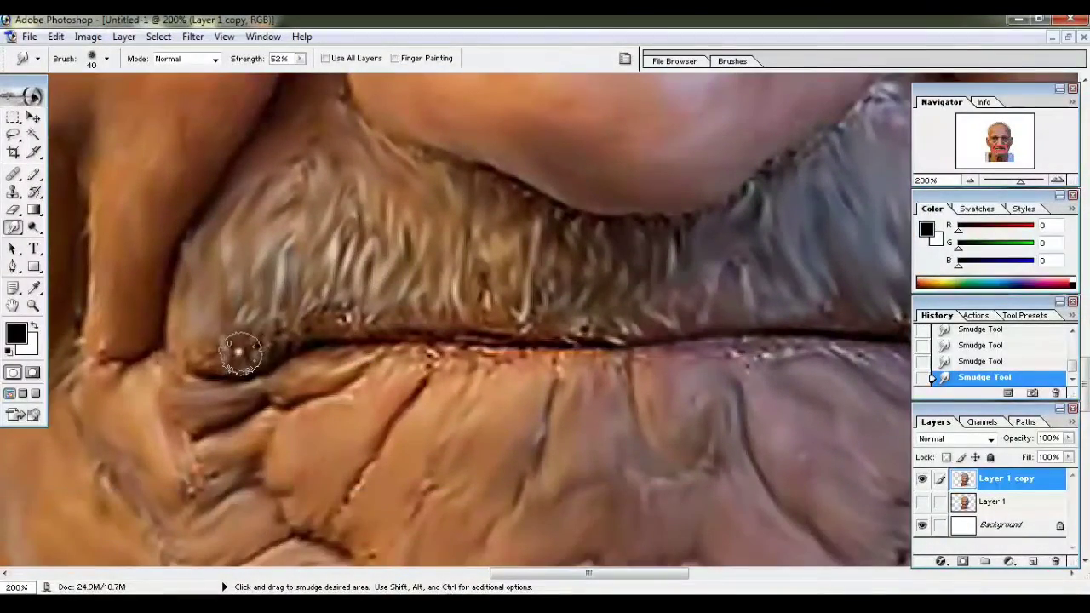
{"action": "key", "text": "ctrl+minus"}
{"action": "key", "text": "ctrl+minus"}
{"action": "key", "text": "ctrl+plus"}
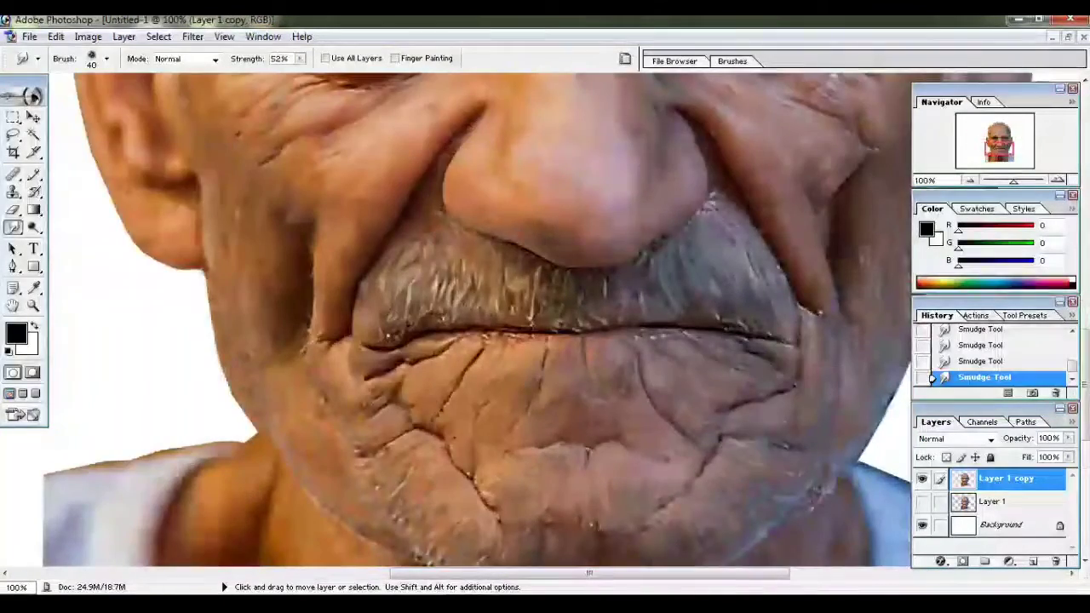
{"action": "key", "text": "ctrl+plus"}
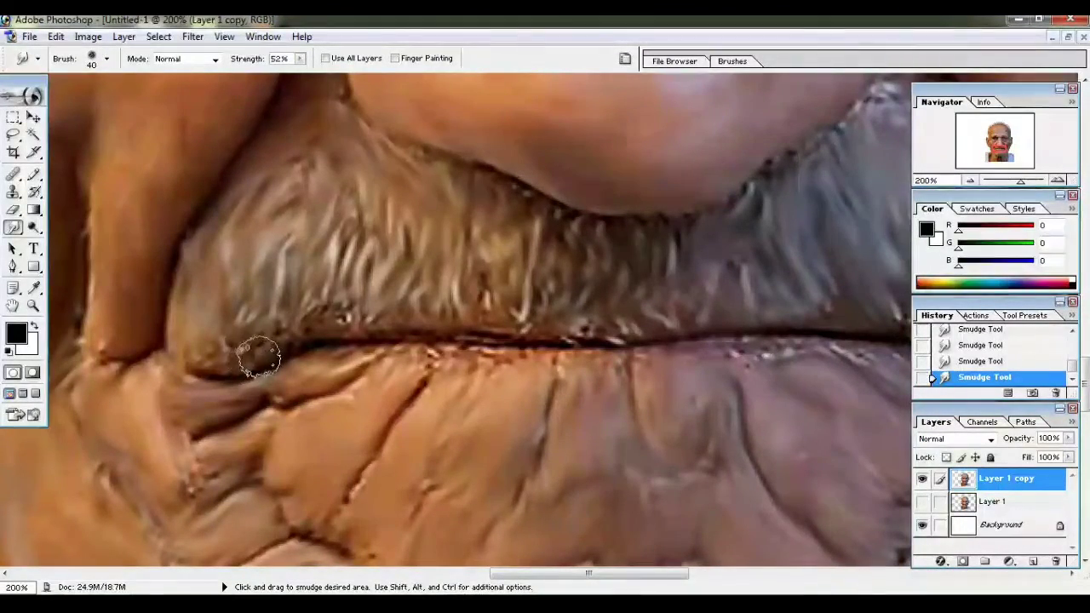
{"action": "mouse_move", "coordinate": [237, 361]}
{"action": "left_mouse_down"}
{"action": "mouse_move", "coordinate": [315, 339]}
{"action": "mouse_move", "coordinate": [580, 341]}
{"action": "left_mouse_up"}
- Smear the lip line rightward and the dark edge beside the right mouth corner
{"action": "scroll", "coordinate": [391, 362], "scroll_direction": "right", "scroll_amount": 3}
{"action": "mouse_move", "coordinate": [434, 348]}
{"action": "left_mouse_down"}
{"action": "mouse_move", "coordinate": [620, 341]}
{"action": "mouse_move", "coordinate": [750, 366]}
{"action": "left_mouse_up"}
{"action": "mouse_move", "coordinate": [642, 327]}
{"action": "left_mouse_down"}
{"action": "mouse_move", "coordinate": [793, 341]}
{"action": "mouse_move", "coordinate": [835, 358]}
{"action": "left_mouse_up"}
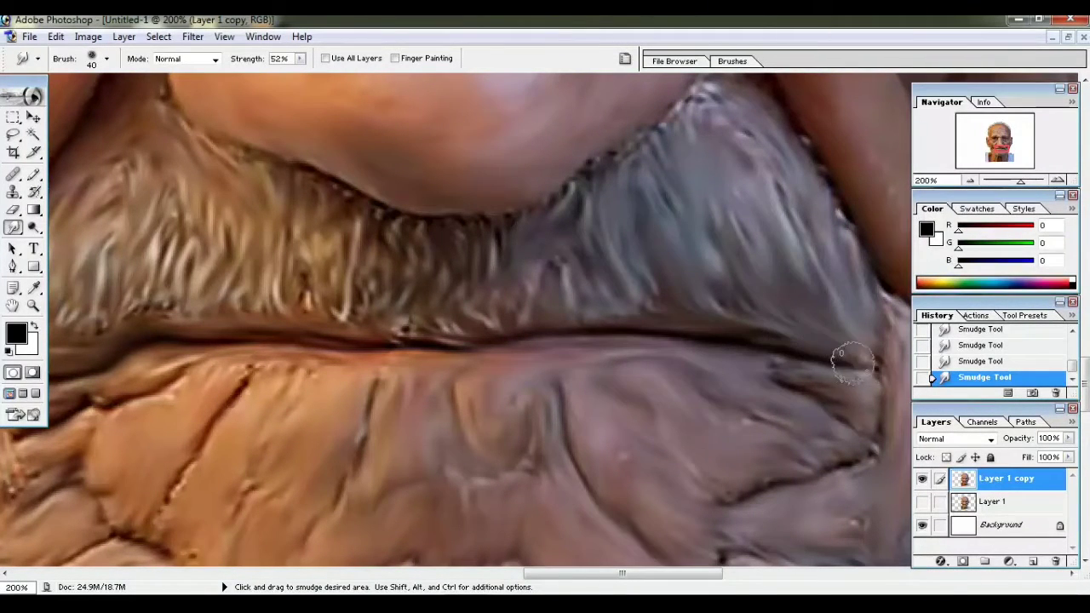
{"action": "scroll", "coordinate": [835, 358], "scroll_direction": "down", "scroll_amount": 2}
{"action": "scroll", "coordinate": [833, 270], "scroll_direction": "right", "scroll_amount": 3}
{"action": "left_click_drag", "start_coordinate": [798, 224], "coordinate": [829, 184]}
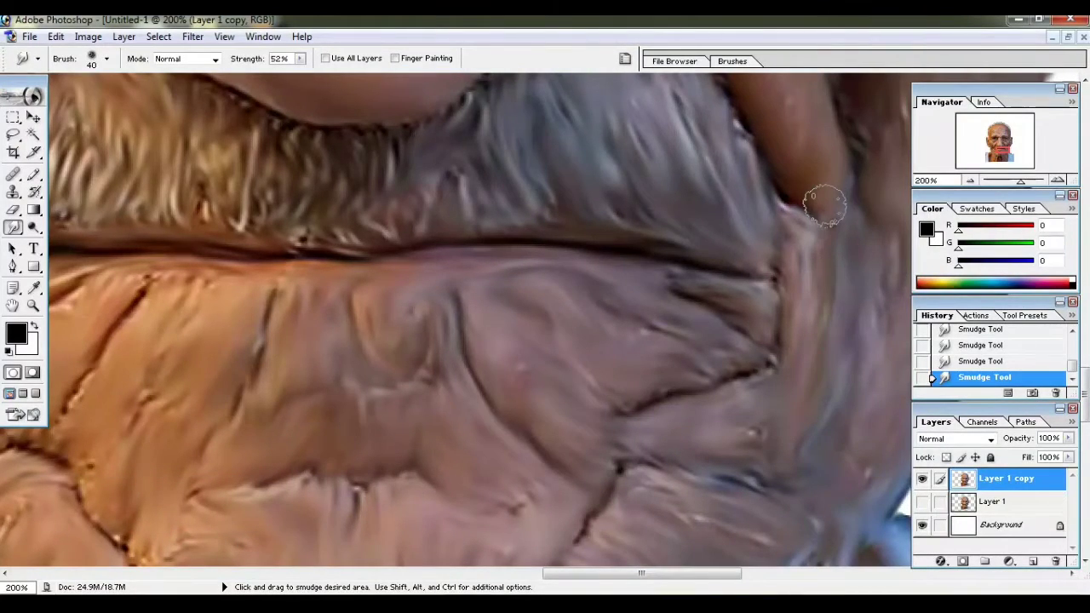
{"action": "key", "text": "ctrl+minus"}
{"action": "key", "text": "ctrl+minus"}
{"action": "key", "text": "ctrl+minus"}
{"action": "key", "text": "ctrl+minus"}
{"action": "key", "text": "ctrl+minus"}
- Blend the grey hair beside the ear and smudge its rim down around the lobe
{"action": "key", "text": "ctrl+plus"}
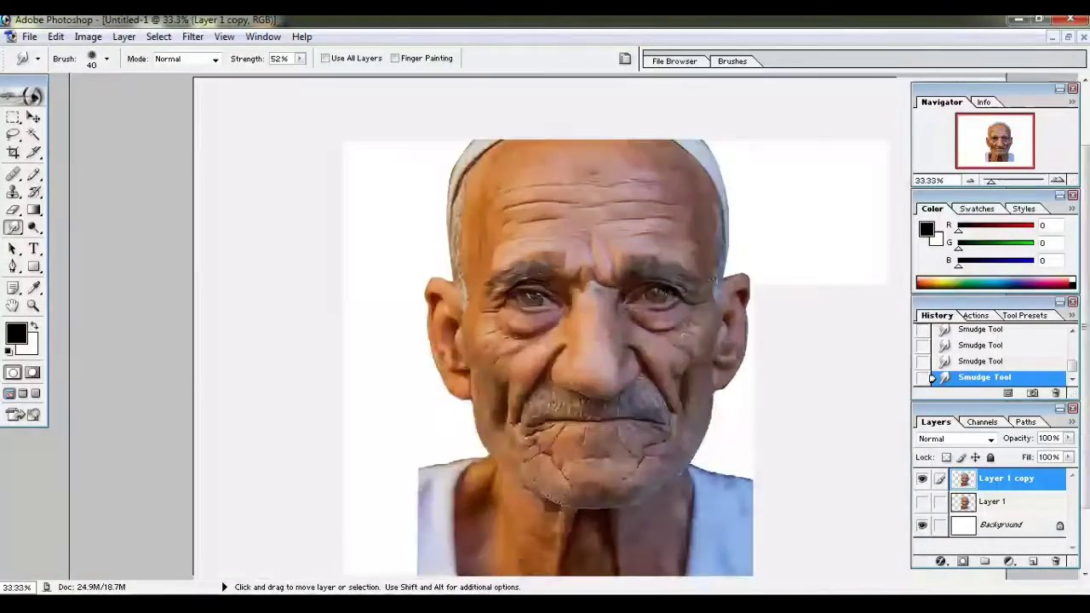
{"action": "key", "text": "ctrl+plus"}
{"action": "key", "text": "ctrl+plus"}
{"action": "key", "text": "ctrl+plus"}
{"action": "key", "text": "ctrl+plus"}
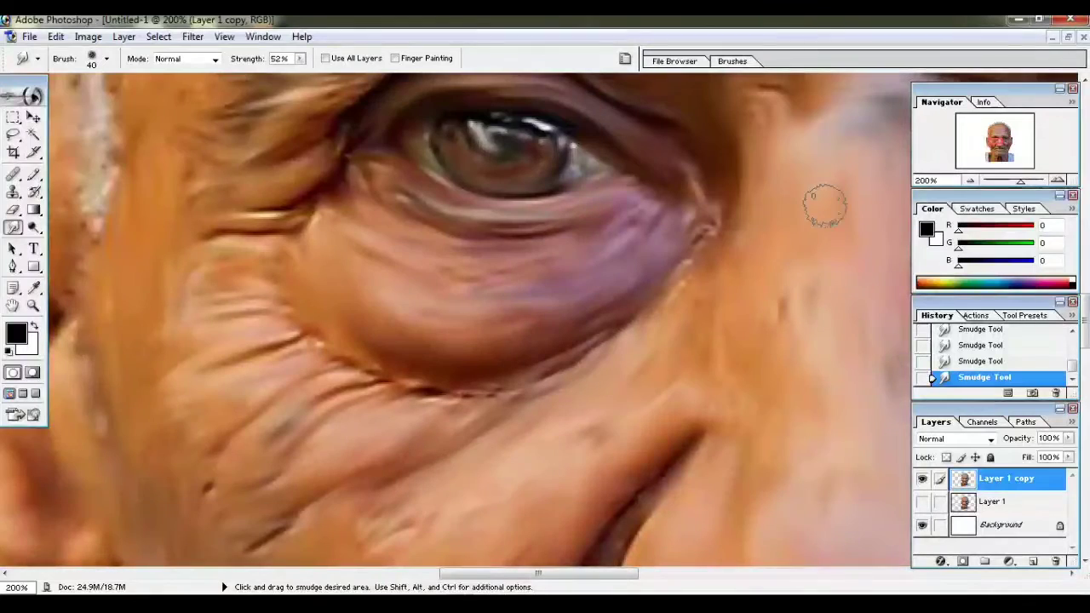
{"action": "mouse_move", "coordinate": [373, 392]}
{"action": "left_mouse_down"}
{"action": "mouse_move", "coordinate": [307, 318]}
{"action": "mouse_move", "coordinate": [308, 181]}
{"action": "left_mouse_up"}
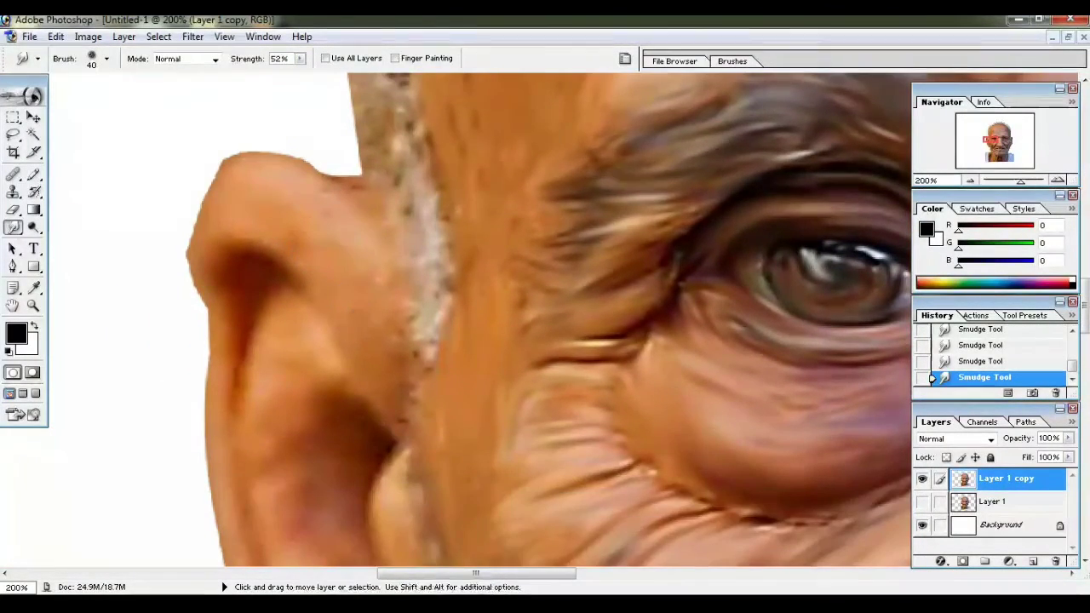
{"action": "key", "text": "ctrl+minus"}
{"action": "scroll", "coordinate": [338, 304], "scroll_direction": "down", "scroll_amount": 2}
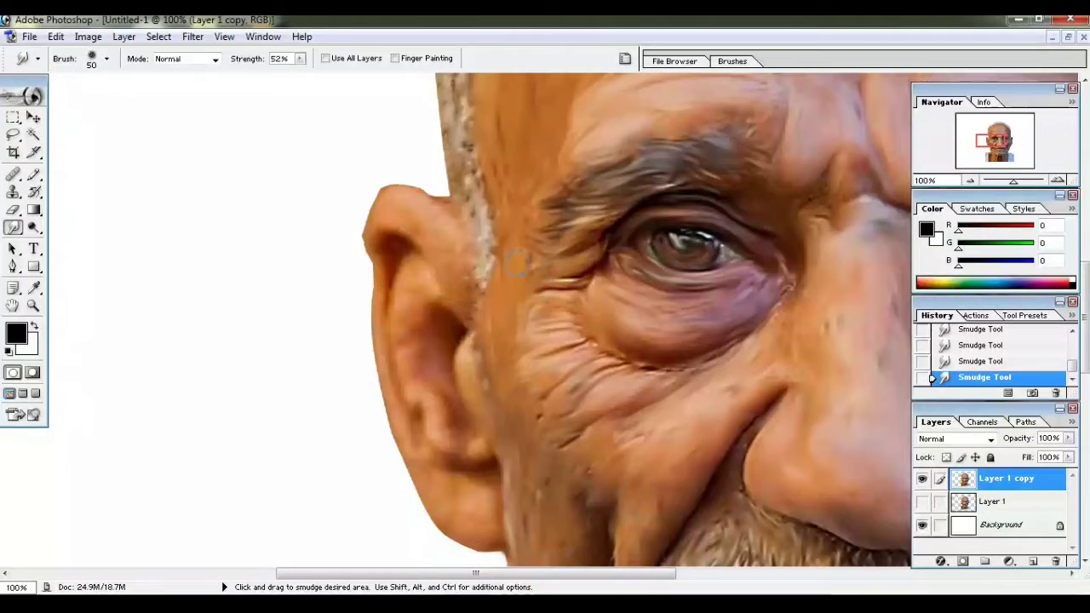
{"action": "left_click_drag", "start_coordinate": [466, 274], "coordinate": [453, 203]}
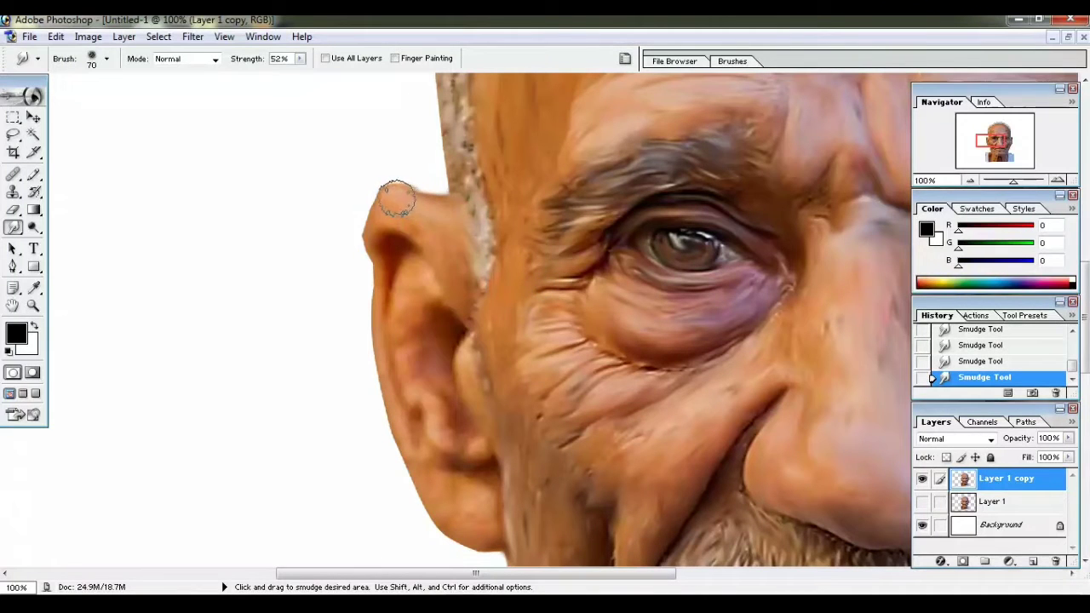
{"action": "left_click_drag", "start_coordinate": [385, 247], "coordinate": [396, 384]}
{"action": "left_click_drag", "start_coordinate": [396, 449], "coordinate": [429, 514]}
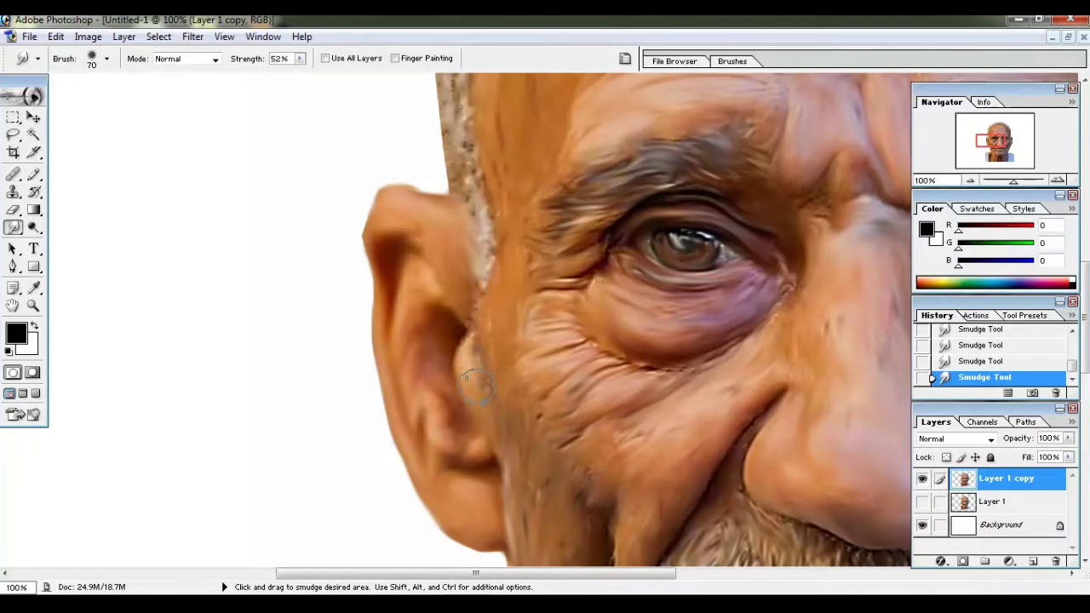
{"action": "left_click_drag", "start_coordinate": [466, 453], "coordinate": [438, 419]}
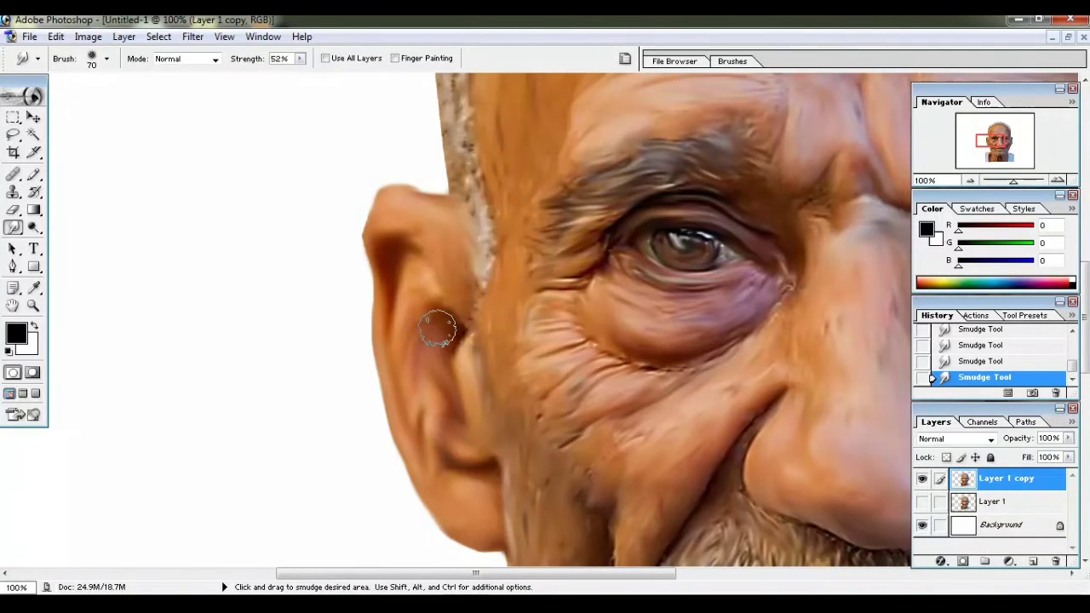
- Smooth the other ear's outer edge into painted strokes
{"action": "scroll", "coordinate": [437, 329], "scroll_direction": "right", "scroll_amount": 3}
{"action": "scroll", "coordinate": [554, 281], "scroll_direction": "right", "scroll_amount": 3}
{"action": "scroll", "coordinate": [665, 239], "scroll_direction": "right", "scroll_amount": 3}
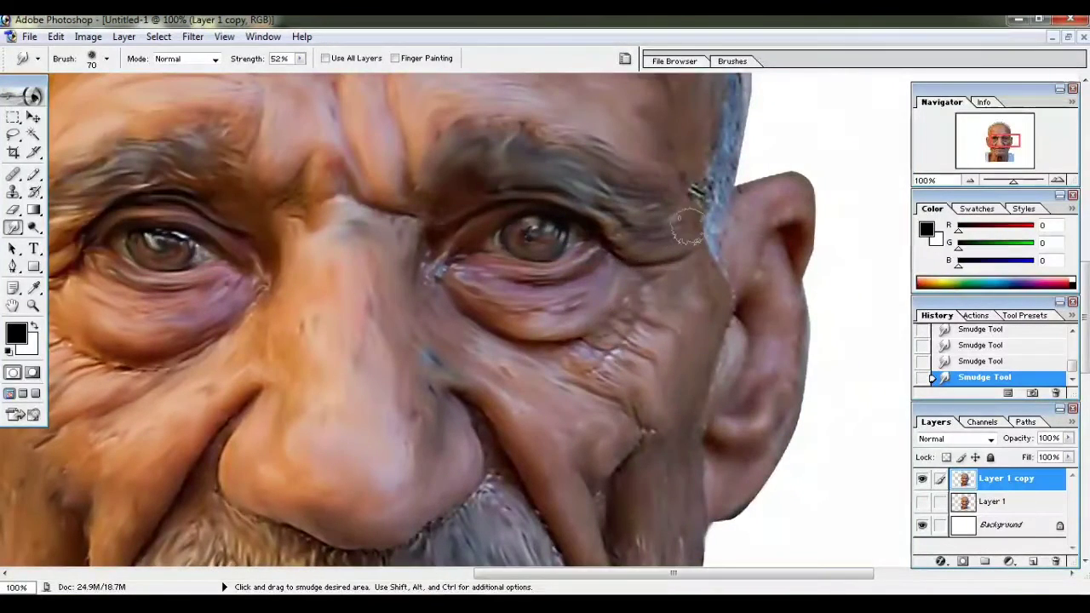
{"action": "scroll", "coordinate": [688, 226], "scroll_direction": "right", "scroll_amount": 3}
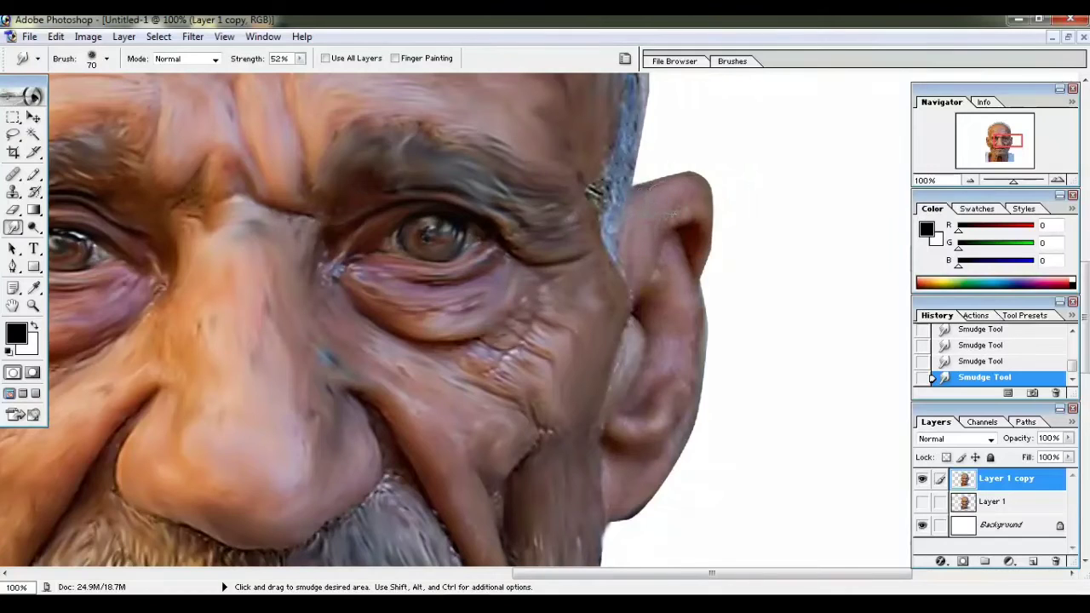
{"action": "mouse_move", "coordinate": [693, 223]}
{"action": "left_mouse_down"}
{"action": "mouse_move", "coordinate": [701, 300]}
{"action": "mouse_move", "coordinate": [655, 348]}
{"action": "left_mouse_up"}
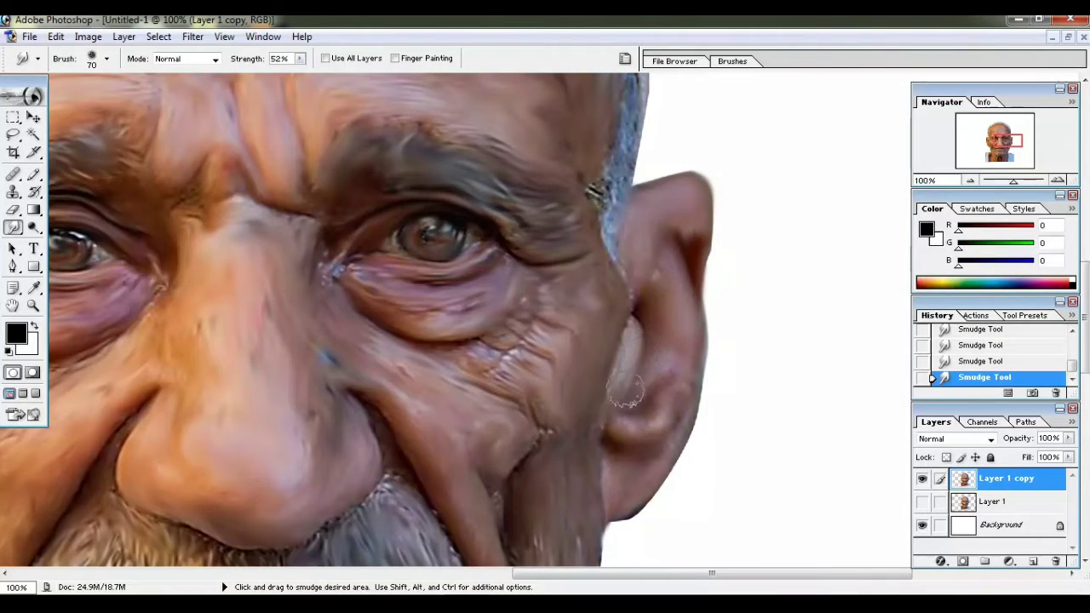
{"action": "scroll", "coordinate": [673, 400], "scroll_direction": "down", "scroll_amount": 2}
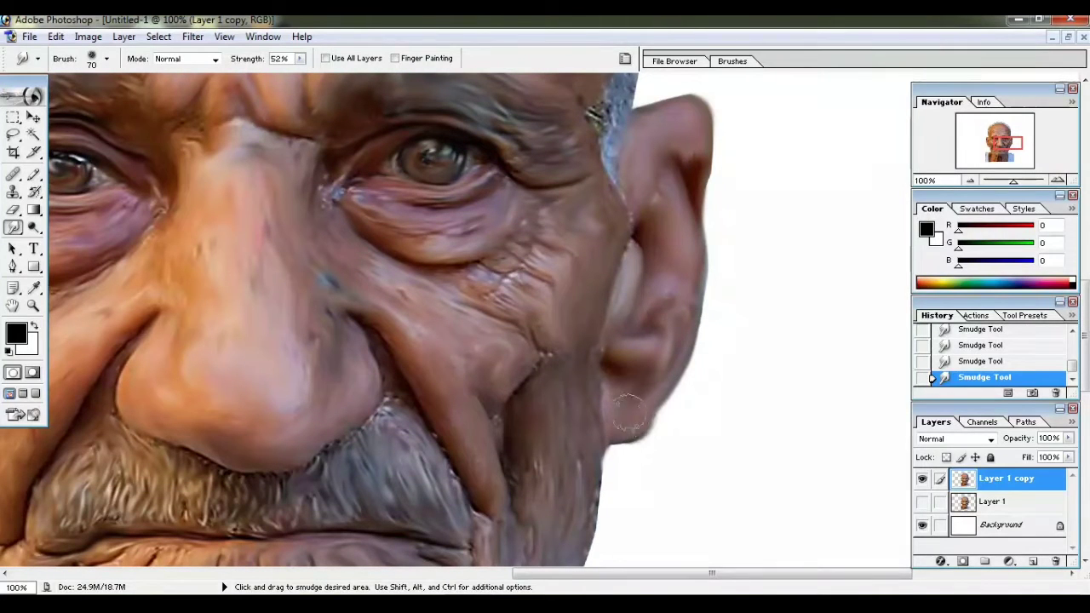
{"action": "scroll", "coordinate": [622, 407], "scroll_direction": "up", "scroll_amount": 2}
{"action": "scroll", "coordinate": [635, 388], "scroll_direction": "up", "scroll_amount": 4}
- At 66.7% zoom, soften the cap's upper-left edge and both side edges of the head
{"action": "scroll", "coordinate": [651, 369], "scroll_direction": "up", "scroll_amount": 4}
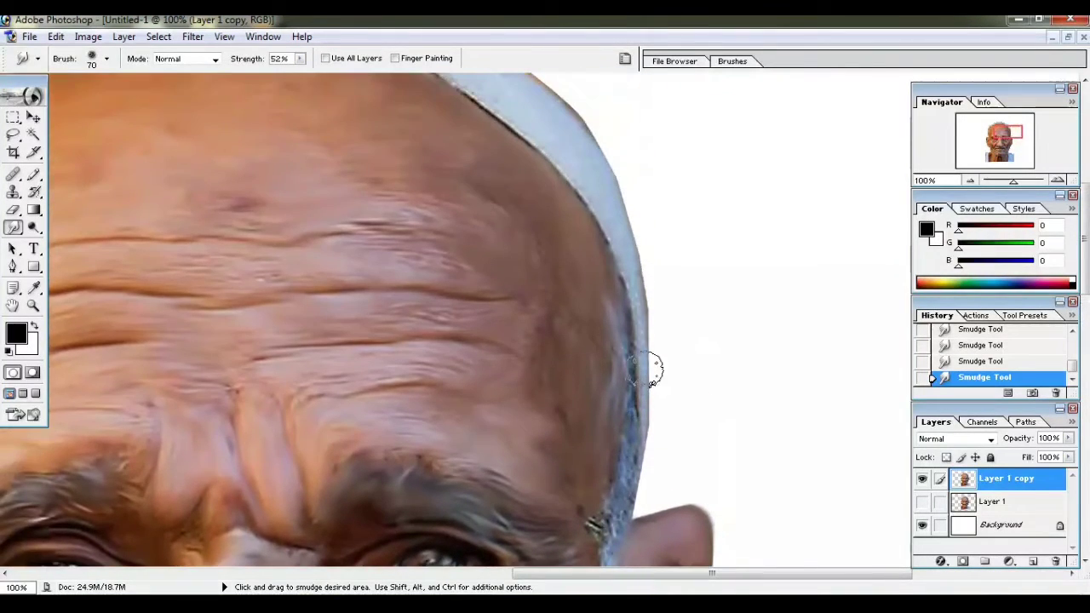
{"action": "key", "text": "ctrl+minus"}
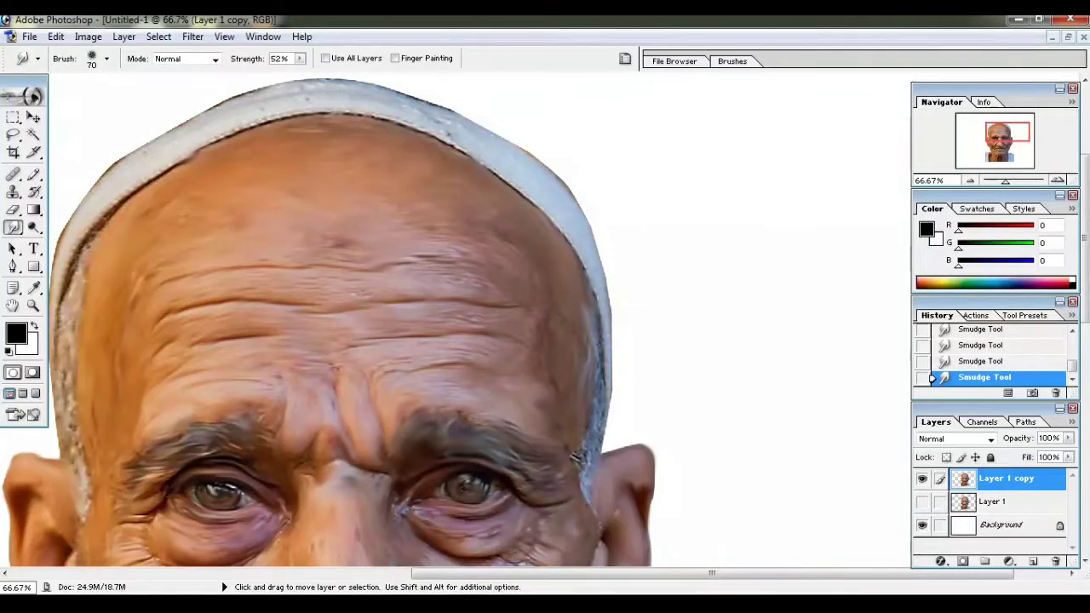
{"action": "scroll", "coordinate": [639, 365], "scroll_direction": "left", "scroll_amount": 3}
{"action": "scroll", "coordinate": [138, 362], "scroll_direction": "down", "scroll_amount": 2}
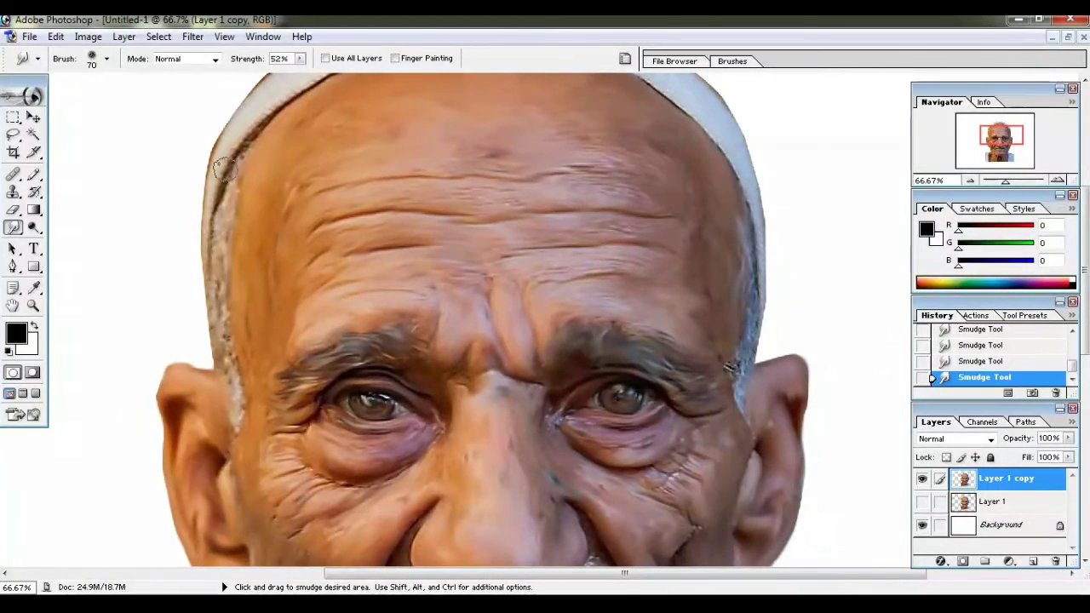
{"action": "left_click_drag", "start_coordinate": [230, 183], "coordinate": [215, 243]}
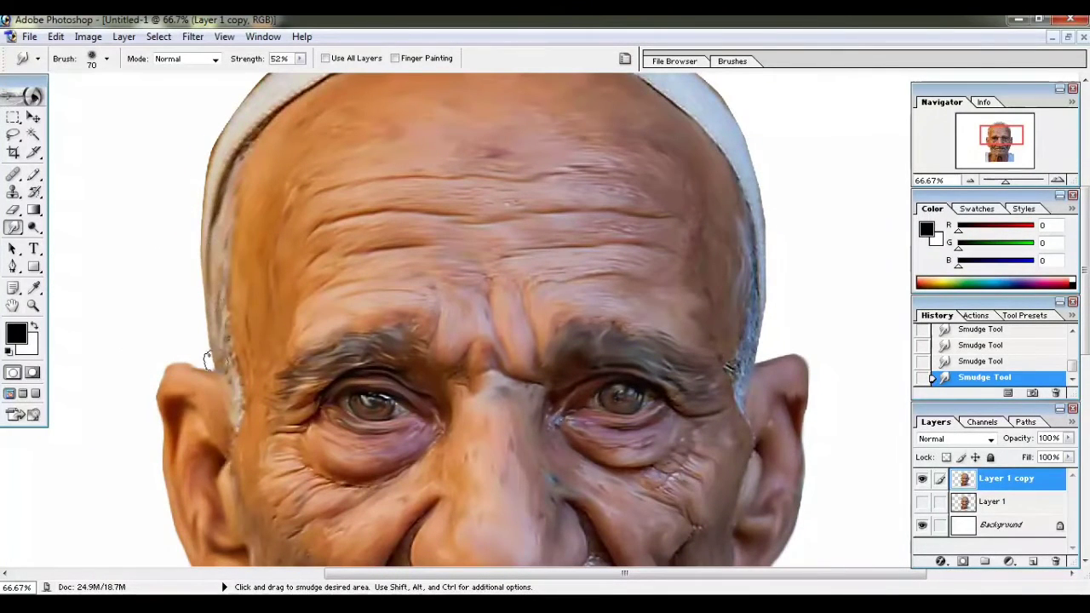
{"action": "left_click_drag", "start_coordinate": [232, 401], "coordinate": [211, 347]}
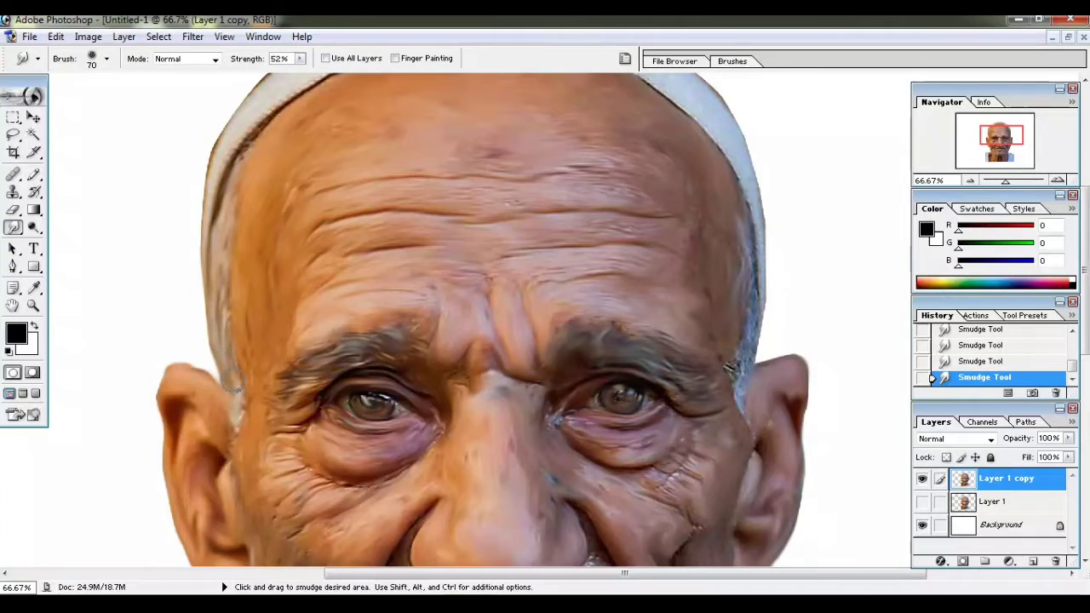
{"action": "scroll", "coordinate": [366, 328], "scroll_direction": "right", "scroll_amount": 1}
{"action": "scroll", "coordinate": [511, 268], "scroll_direction": "right", "scroll_amount": 1}
{"action": "scroll", "coordinate": [596, 230], "scroll_direction": "right", "scroll_amount": 1}
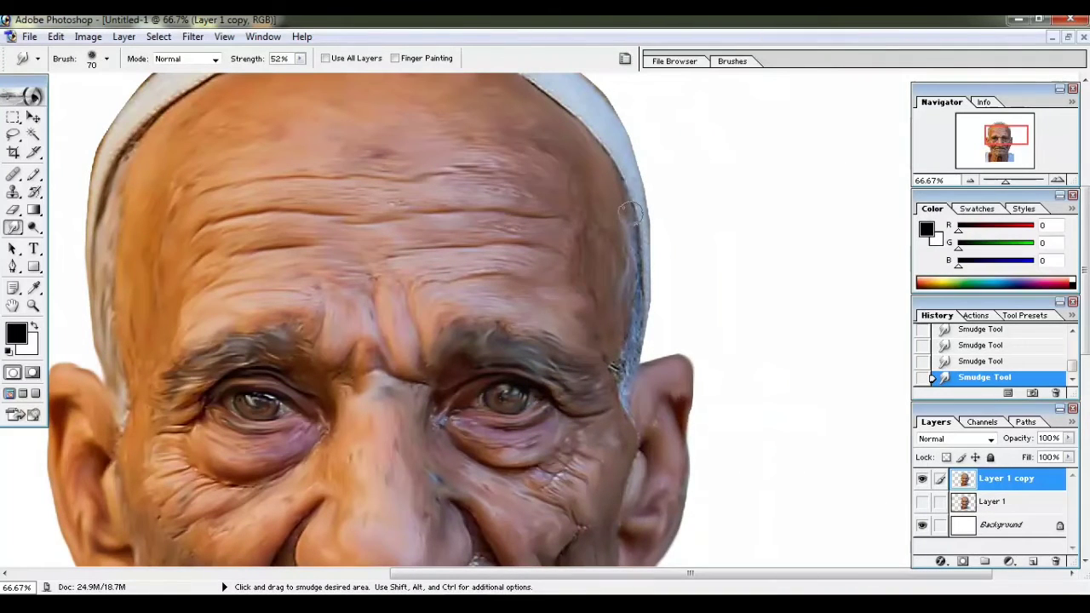
{"action": "left_click_drag", "start_coordinate": [643, 315], "coordinate": [634, 360]}
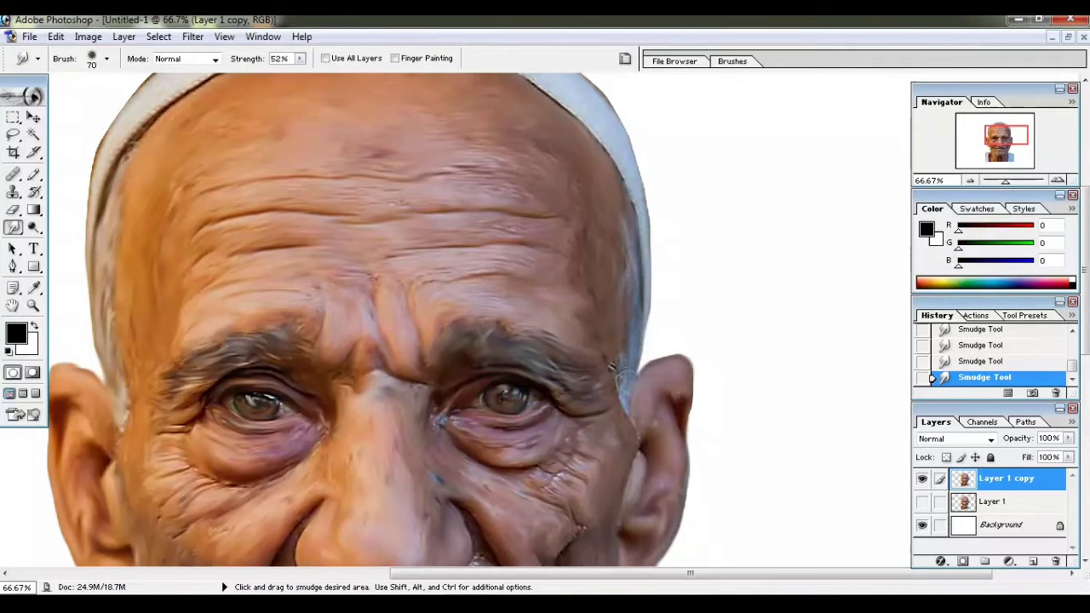
- Smooth the white cap's top edge, working down to its left side
{"action": "scroll", "coordinate": [611, 368], "scroll_direction": "up", "scroll_amount": 1}
{"action": "scroll", "coordinate": [620, 377], "scroll_direction": "up", "scroll_amount": 5}
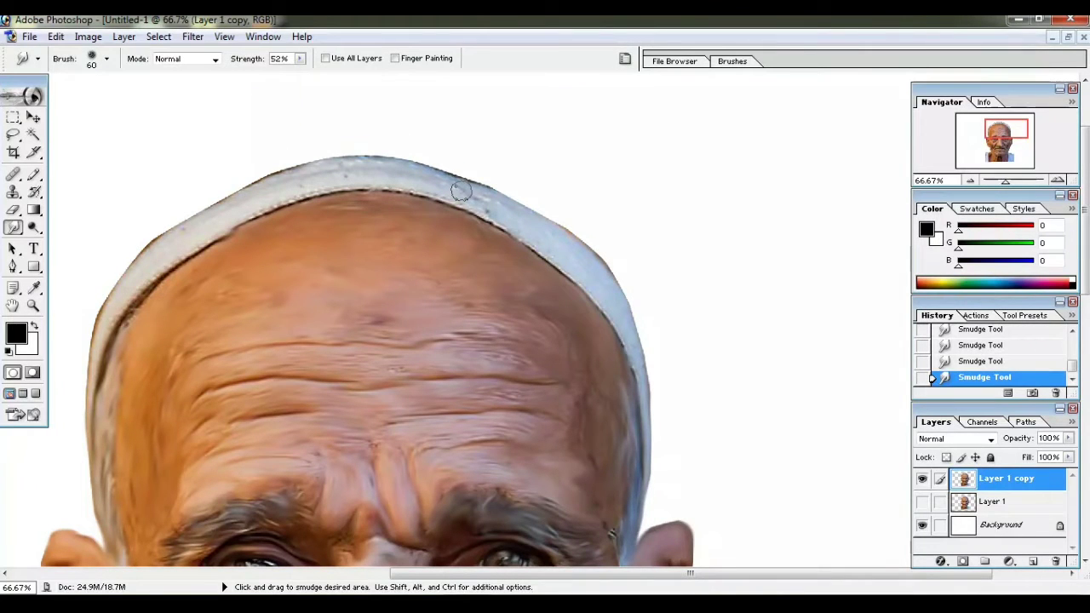
{"action": "left_click_drag", "start_coordinate": [475, 194], "coordinate": [535, 225]}
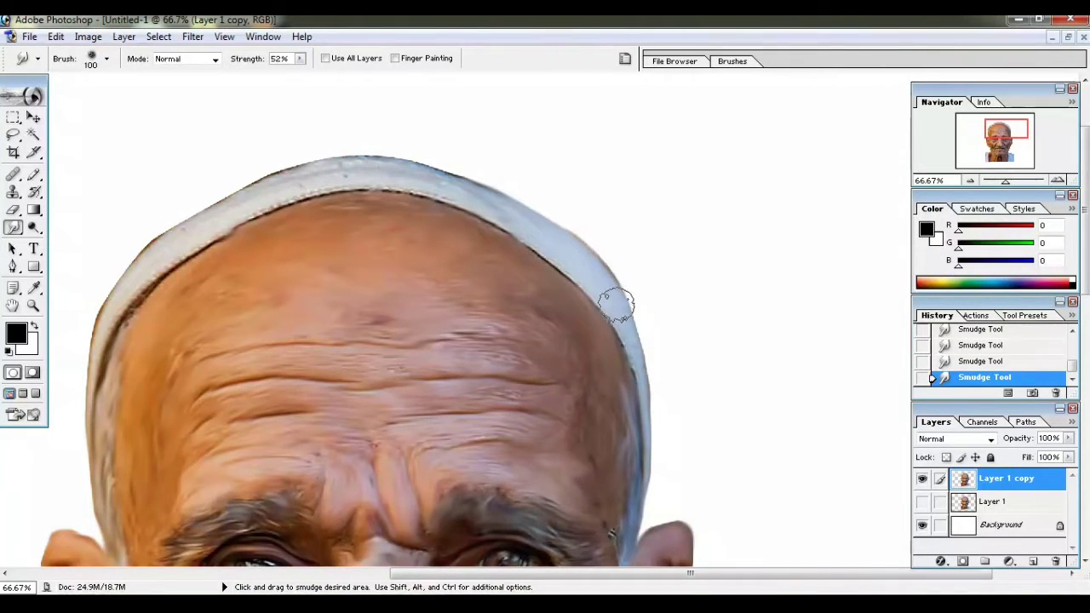
{"action": "scroll", "coordinate": [584, 280], "scroll_direction": "left", "scroll_amount": 5}
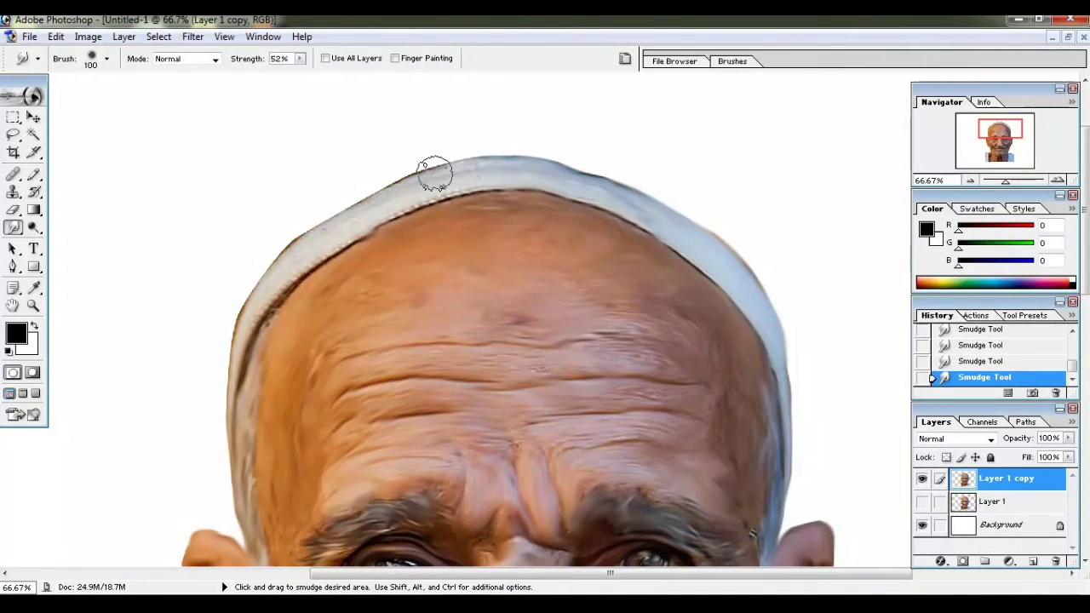
{"action": "mouse_move", "coordinate": [474, 174]}
{"action": "left_mouse_down"}
{"action": "mouse_move", "coordinate": [414, 182]}
{"action": "mouse_move", "coordinate": [383, 209]}
{"action": "left_mouse_up"}
{"action": "left_click_drag", "start_coordinate": [328, 235], "coordinate": [291, 272]}
{"action": "left_click_drag", "start_coordinate": [259, 307], "coordinate": [241, 346]}
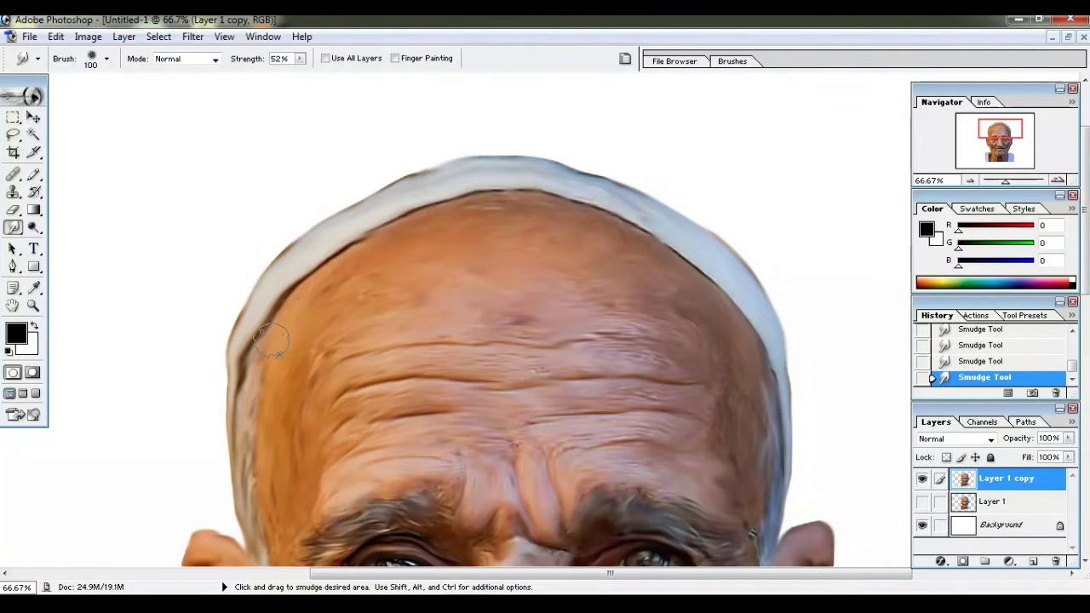
{"action": "scroll", "coordinate": [273, 341], "scroll_direction": "down", "scroll_amount": 3}
{"action": "scroll", "coordinate": [306, 332], "scroll_direction": "down", "scroll_amount": 3}
{"action": "scroll", "coordinate": [358, 315], "scroll_direction": "down", "scroll_amount": 3}
{"action": "scroll", "coordinate": [407, 303], "scroll_direction": "down", "scroll_amount": 3}
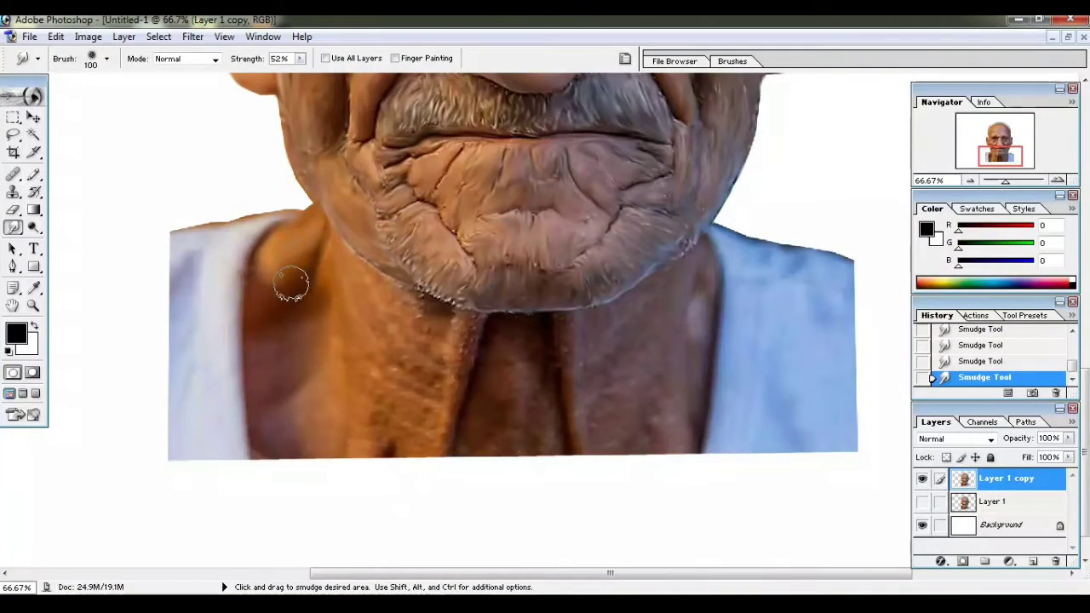
- Smooth the neck shading, crease and lower edge, blending the jaw down into the neck
{"action": "mouse_move", "coordinate": [322, 288]}
{"action": "left_mouse_down"}
{"action": "mouse_move", "coordinate": [287, 353]}
{"action": "mouse_move", "coordinate": [308, 368]}
{"action": "left_mouse_up"}
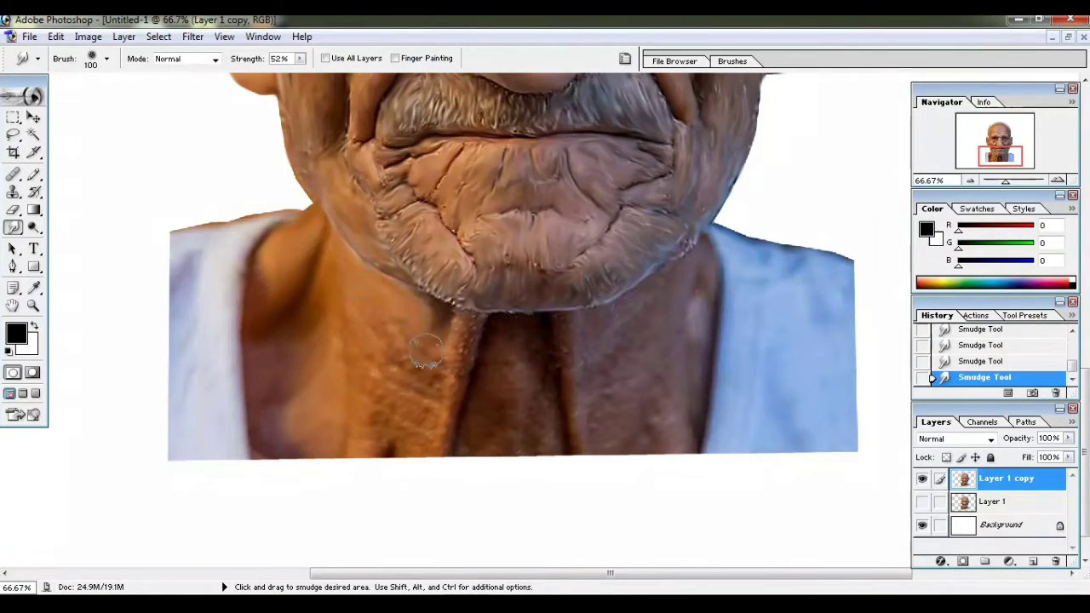
{"action": "left_click_drag", "start_coordinate": [410, 385], "coordinate": [362, 389]}
{"action": "left_click_drag", "start_coordinate": [423, 433], "coordinate": [388, 437]}
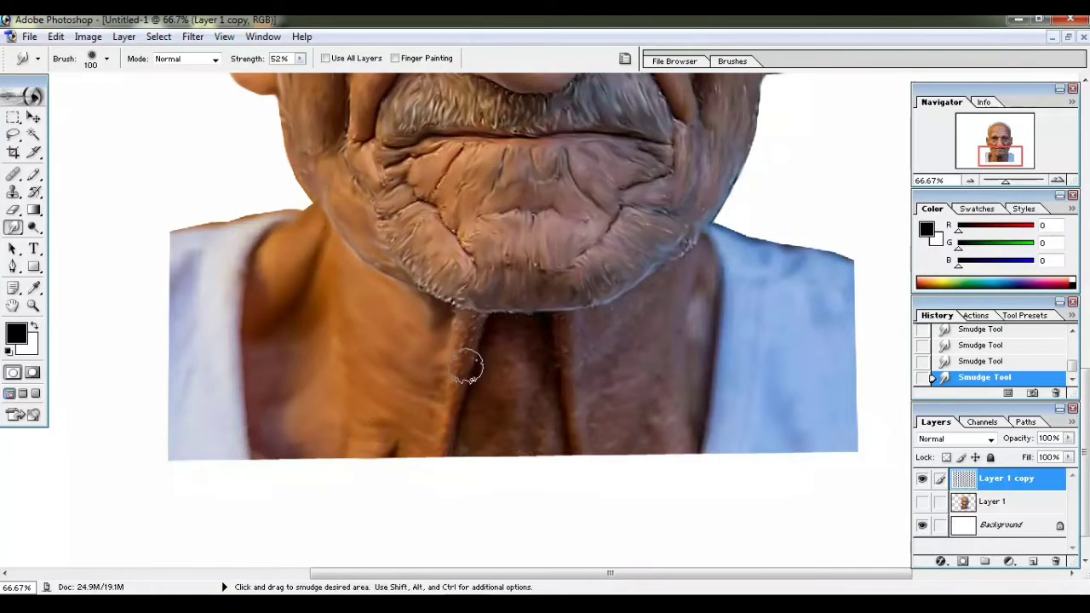
{"action": "left_click_drag", "start_coordinate": [455, 432], "coordinate": [504, 354]}
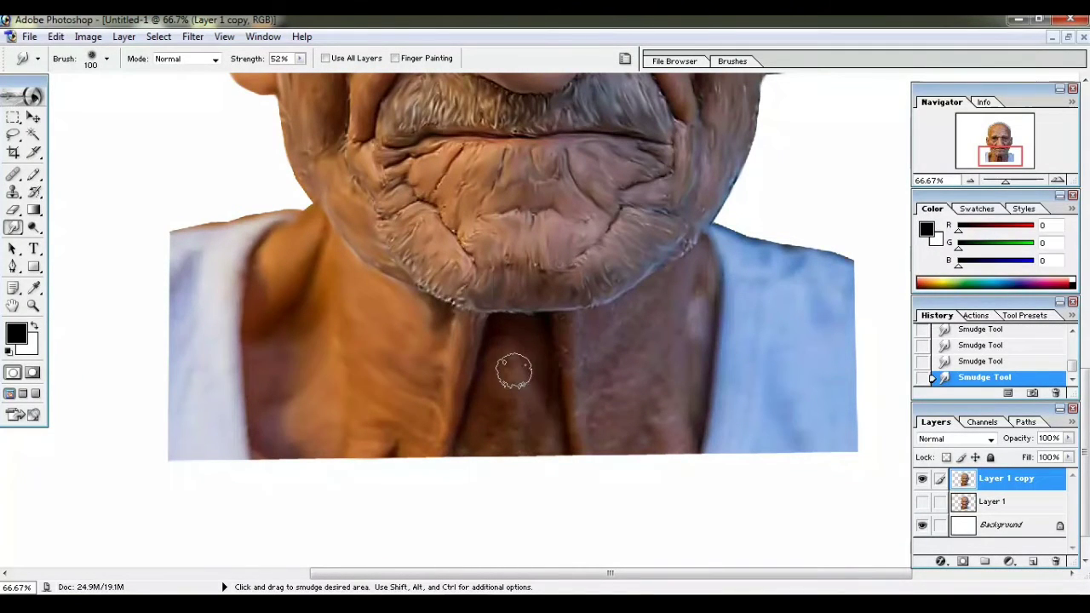
{"action": "mouse_move", "coordinate": [511, 426]}
{"action": "left_mouse_down"}
{"action": "mouse_move", "coordinate": [482, 402]}
{"action": "mouse_move", "coordinate": [577, 353]}
{"action": "mouse_move", "coordinate": [570, 330]}
{"action": "mouse_move", "coordinate": [591, 327]}
{"action": "left_mouse_up"}
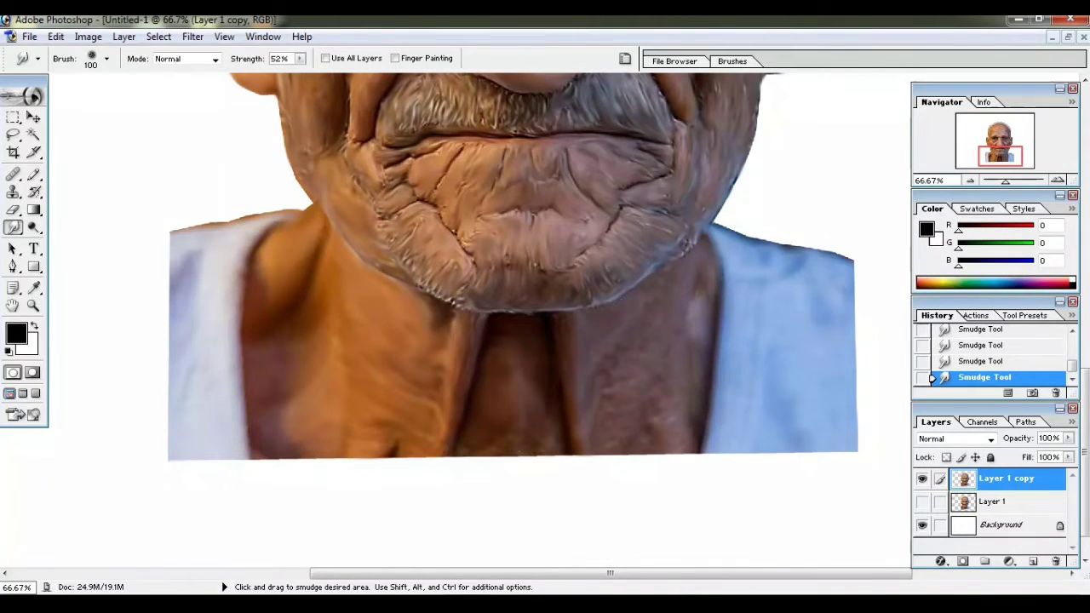
{"action": "mouse_move", "coordinate": [694, 266]}
{"action": "left_mouse_down"}
{"action": "mouse_move", "coordinate": [693, 312]}
{"action": "mouse_move", "coordinate": [667, 335]}
{"action": "left_mouse_up"}
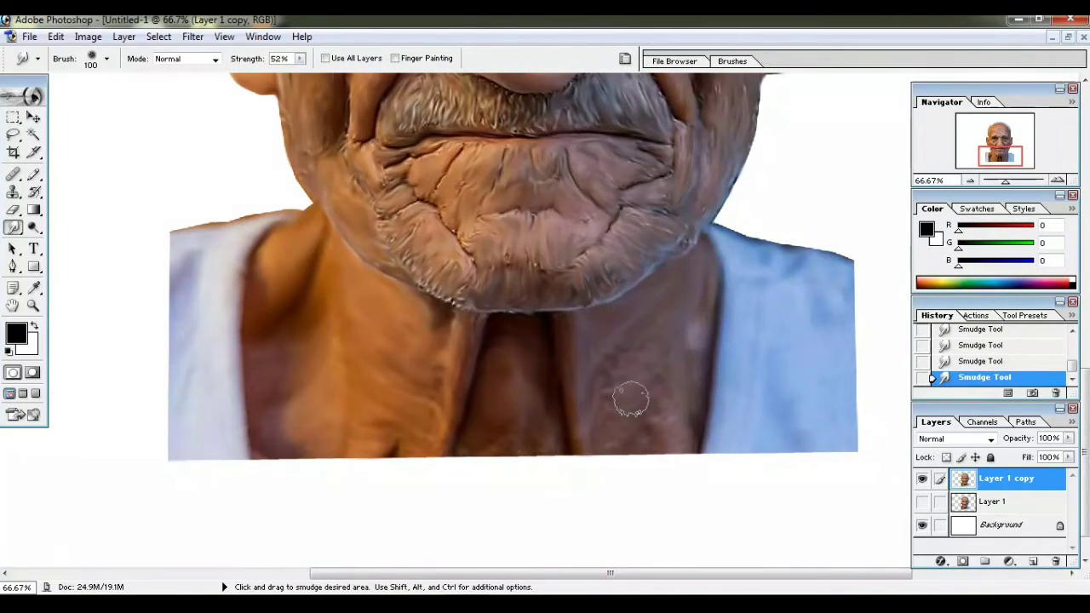
{"action": "left_click_drag", "start_coordinate": [692, 423], "coordinate": [635, 420]}
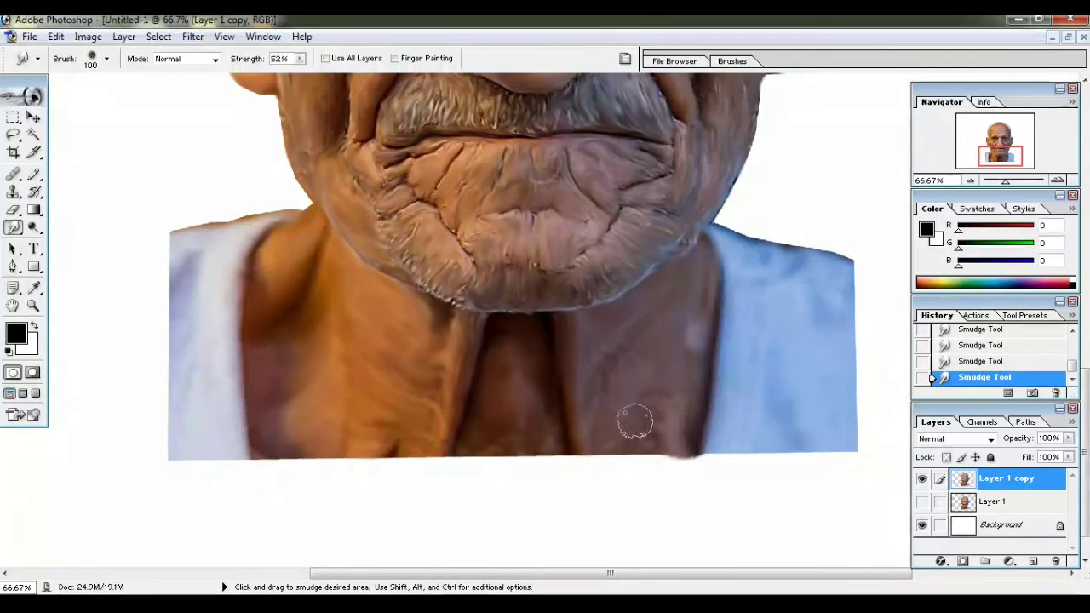
- Nudge the portrait down slightly and duplicate the smudged portrait layer
{"action": "key", "text": "ctrl+minus"}
{"action": "key", "text": "ctrl+minus"}
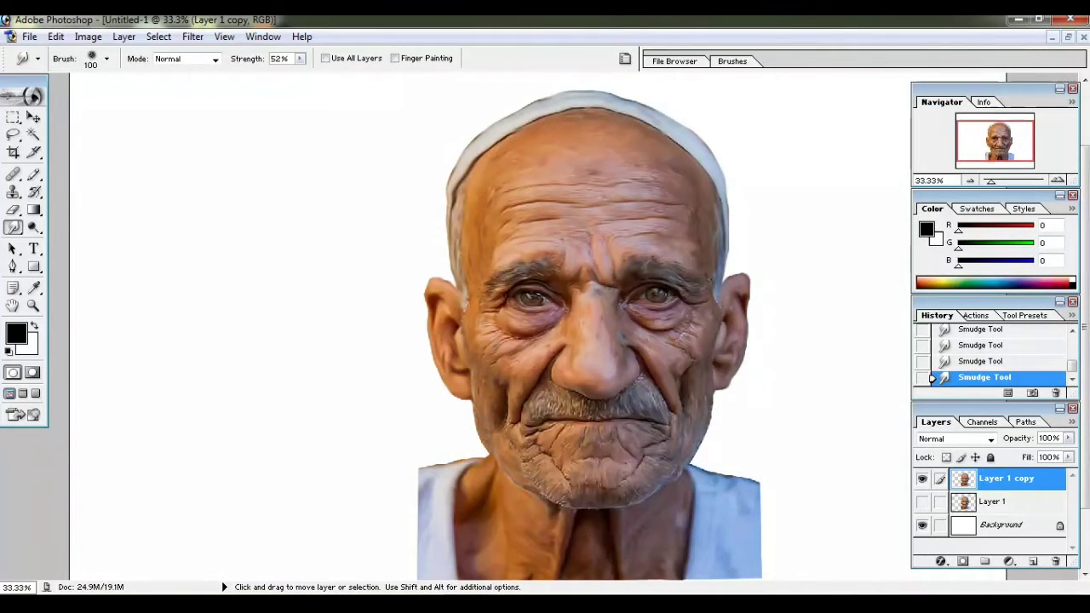
{"action": "left_click_drag", "start_coordinate": [635, 420], "coordinate": [649, 422]}
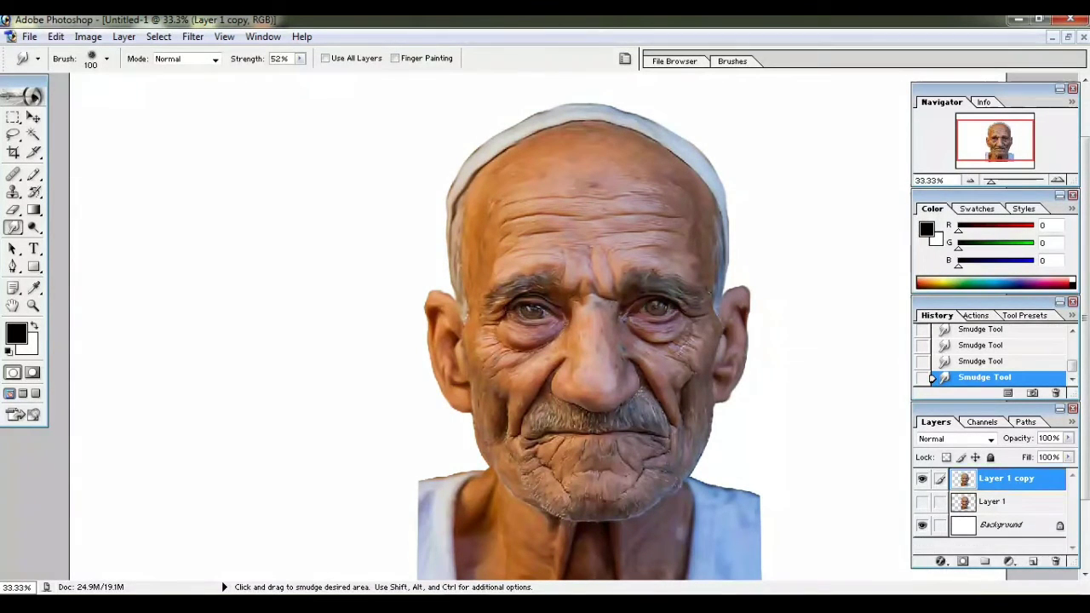
{"action": "left_click_drag", "start_coordinate": [1009, 478], "coordinate": [1033, 561]}
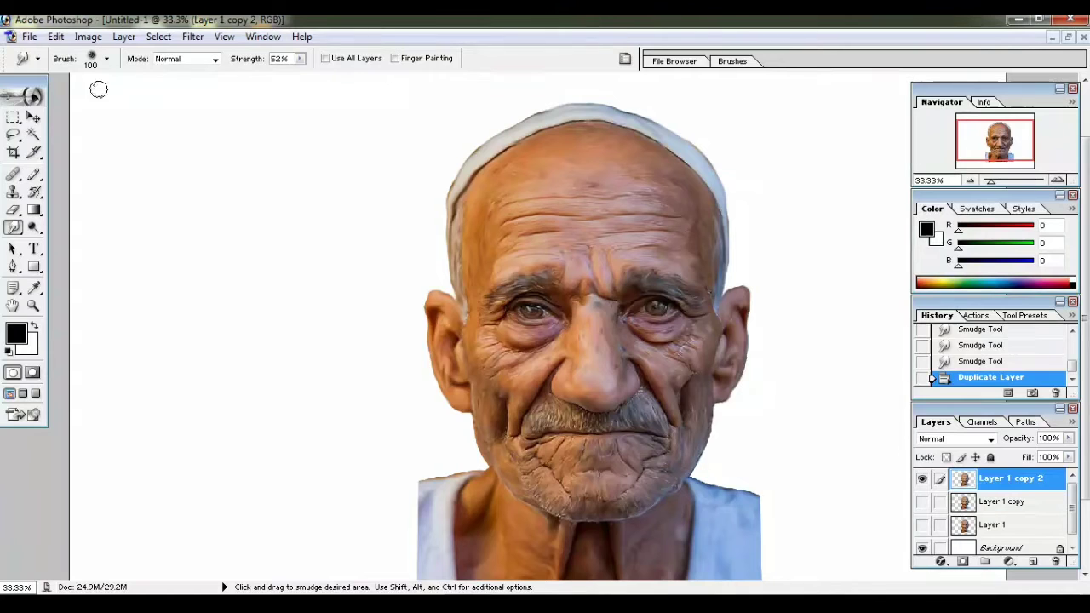
- Apply Auto Levels, Auto Contrast and Auto Color to the portrait copy
{"action": "left_click", "coordinate": [124, 36]}
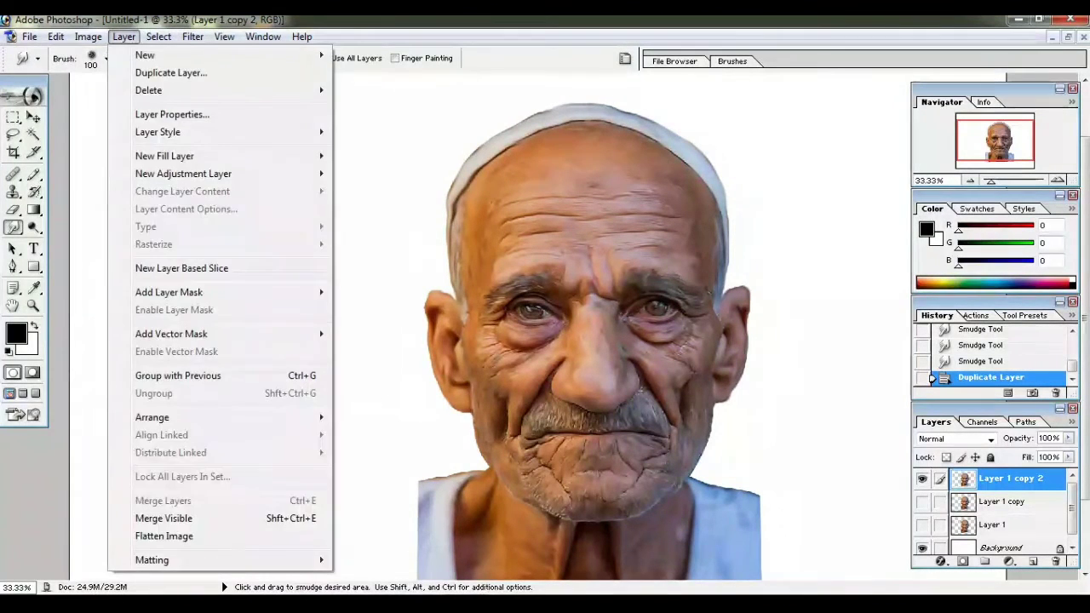
{"action": "left_click", "coordinate": [123, 36]}
{"action": "left_click", "coordinate": [88, 36]}
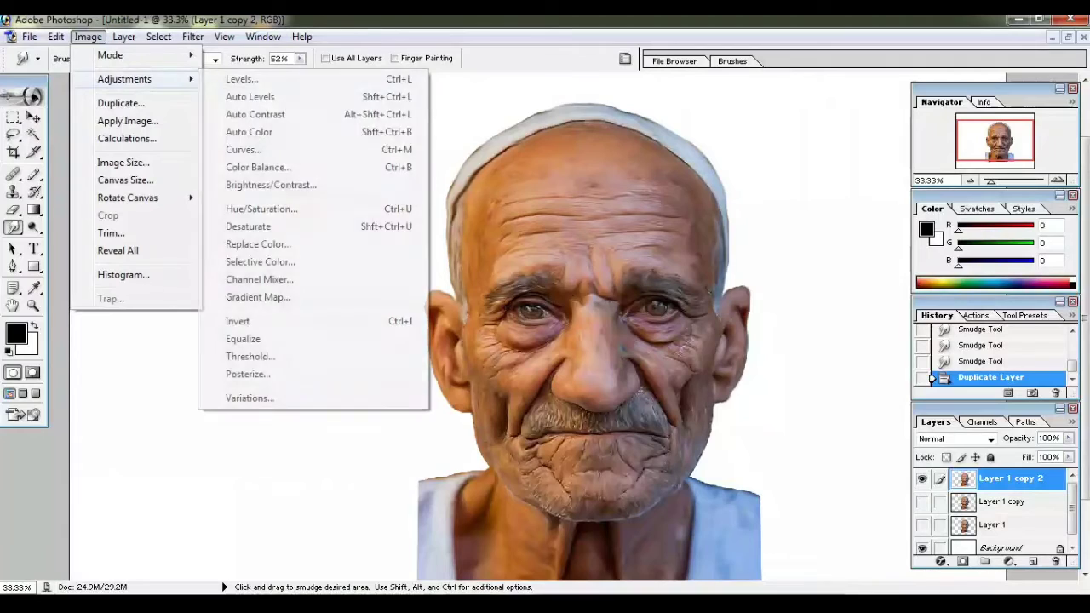
{"action": "left_click", "coordinate": [286, 96]}
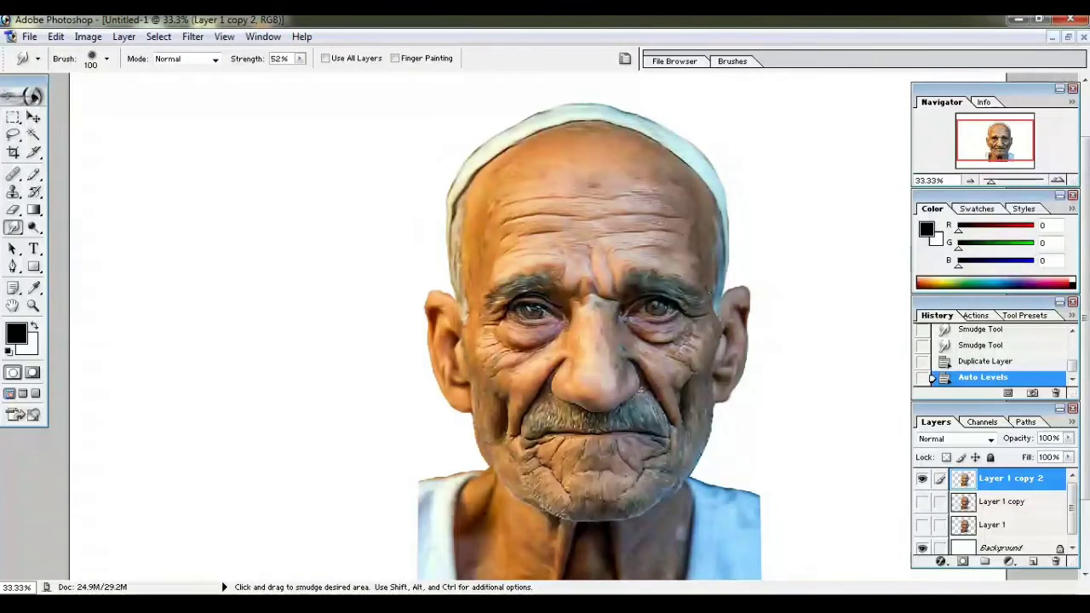
{"action": "left_click", "coordinate": [88, 37]}
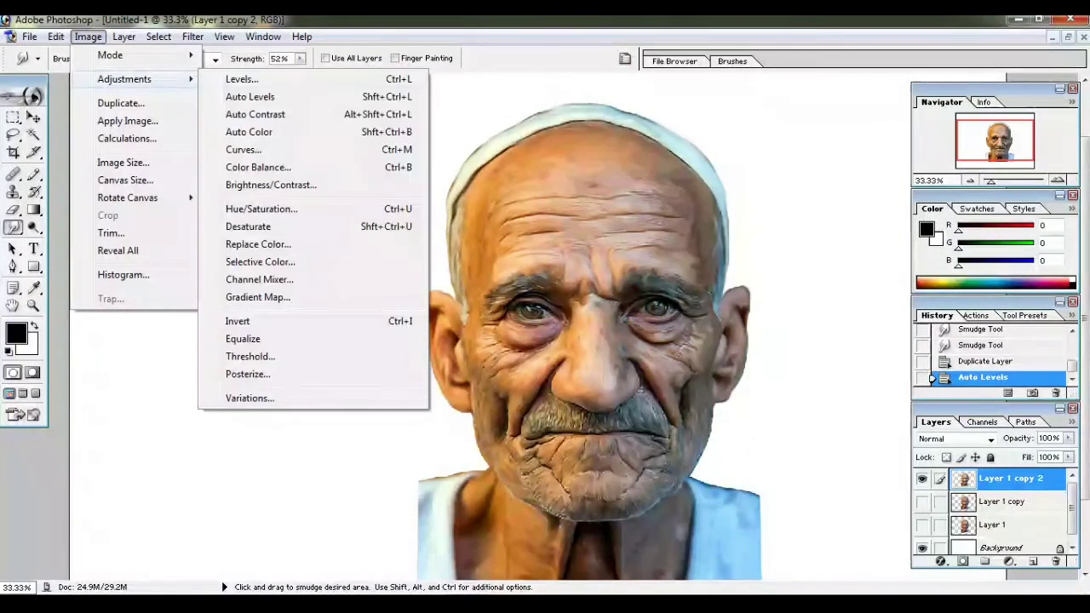
{"action": "left_click", "coordinate": [251, 114]}
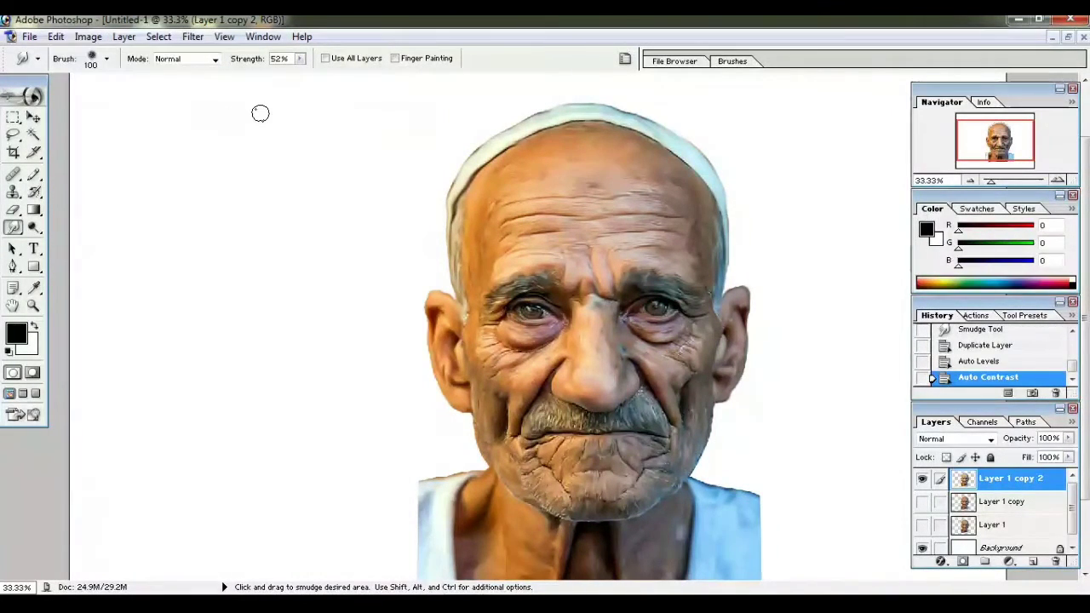
{"action": "left_click", "coordinate": [88, 37]}
{"action": "mouse_move", "coordinate": [125, 78]}
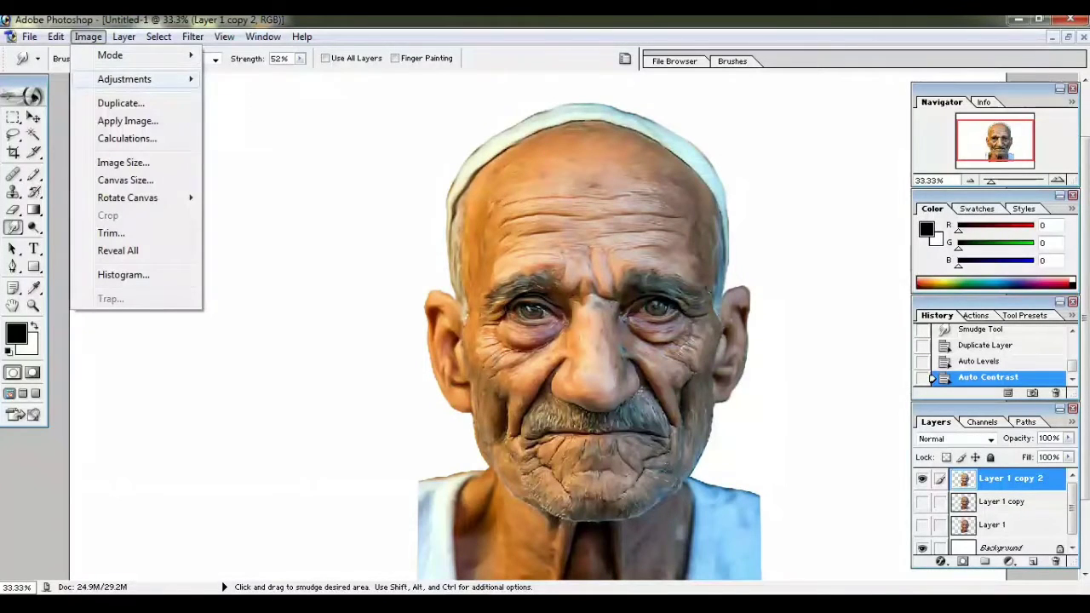
{"action": "left_click", "coordinate": [249, 132]}
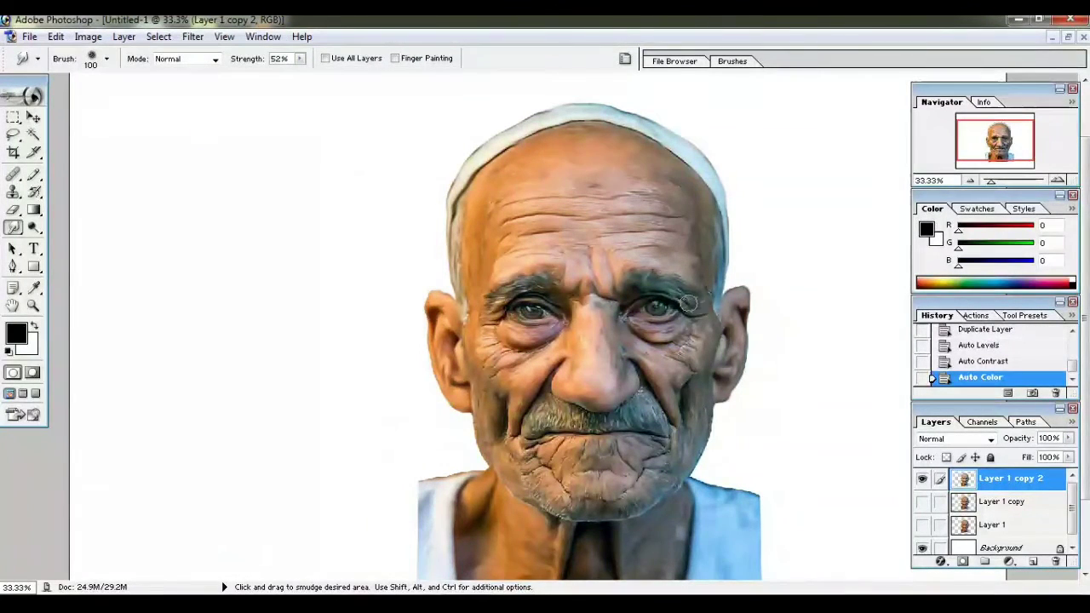
{"action": "key", "text": "ctrl+minus"}
{"action": "key", "text": "ctrl+minus"}
- Toggle Layer 1 copy 2's visibility to compare, then add empty Layer 2 beneath it
{"action": "key", "text": "ctrl+plus"}
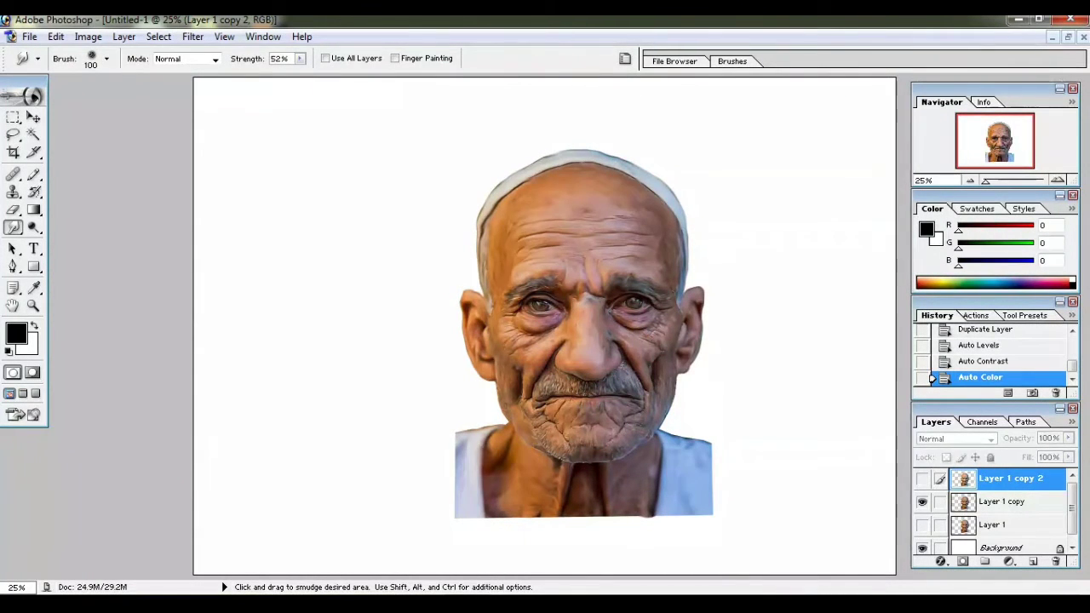
{"action": "left_click", "coordinate": [921, 478]}
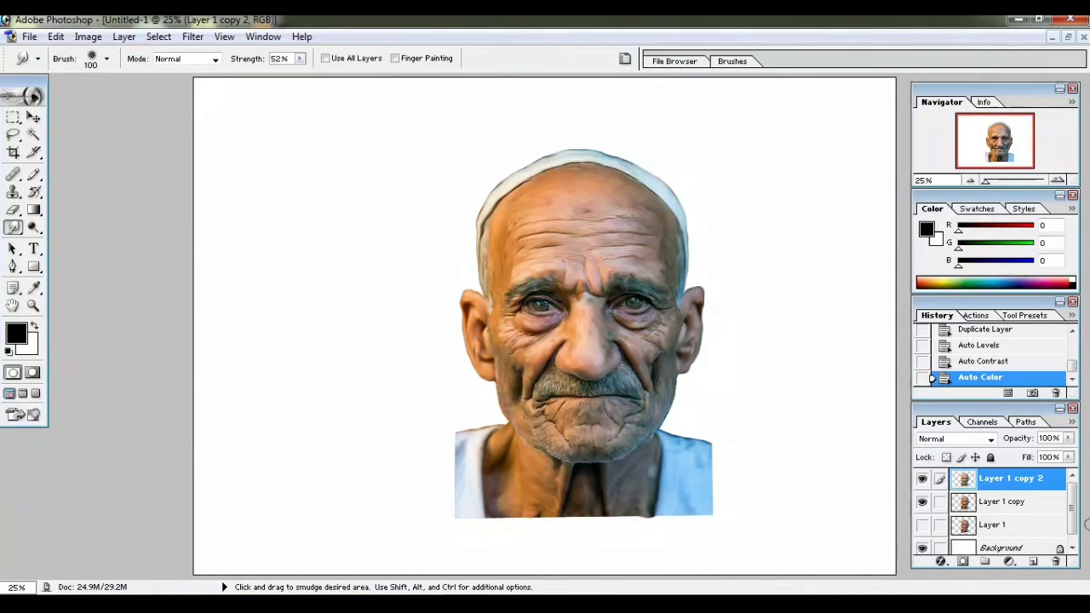
{"action": "key", "text": "ctrl+plus"}
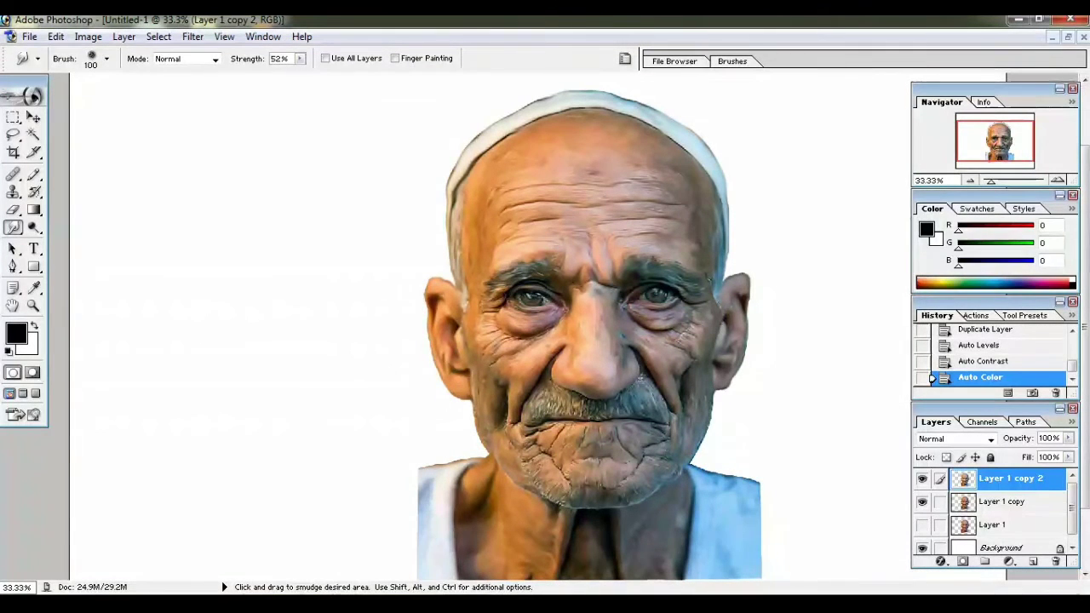
{"action": "key", "text": "ctrl+shift+alt+n"}
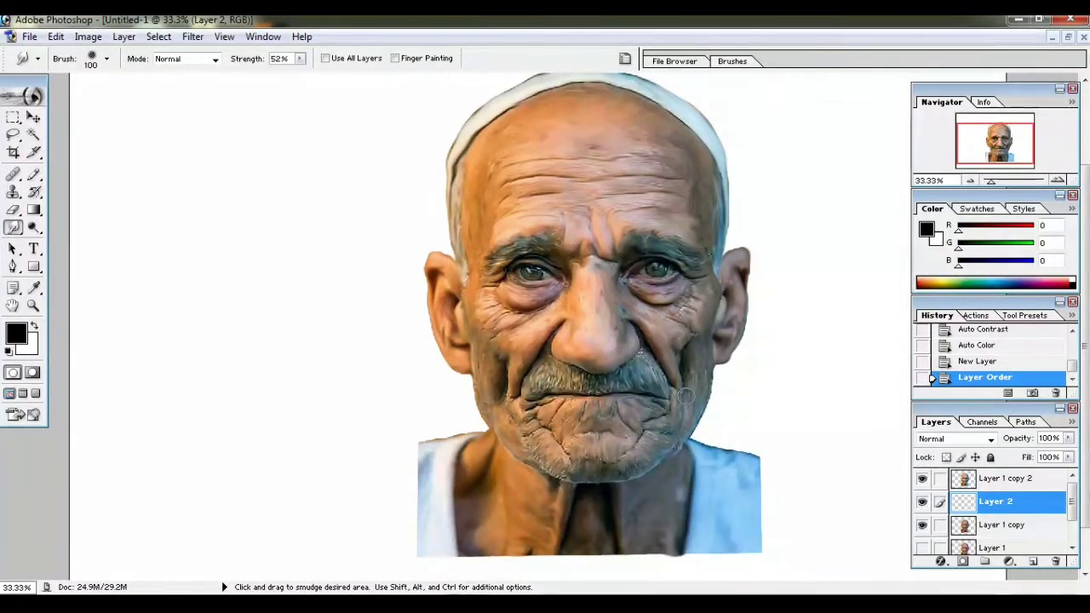
{"action": "key", "text": "ctrl+minus"}
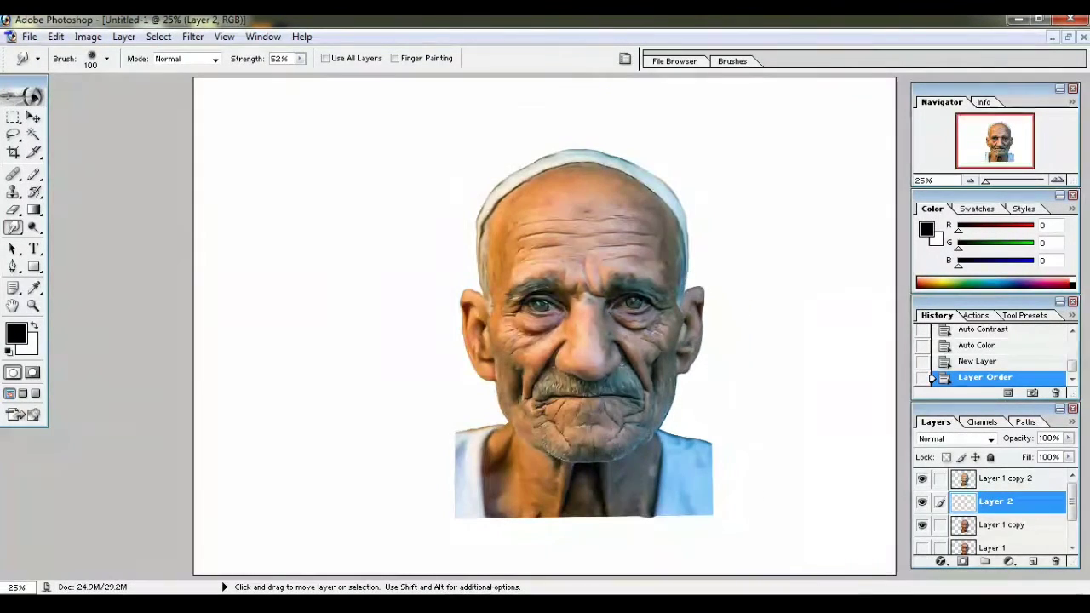
{"action": "key", "text": "ctrl+plus"}
{"action": "key", "text": "ctrl+minus"}
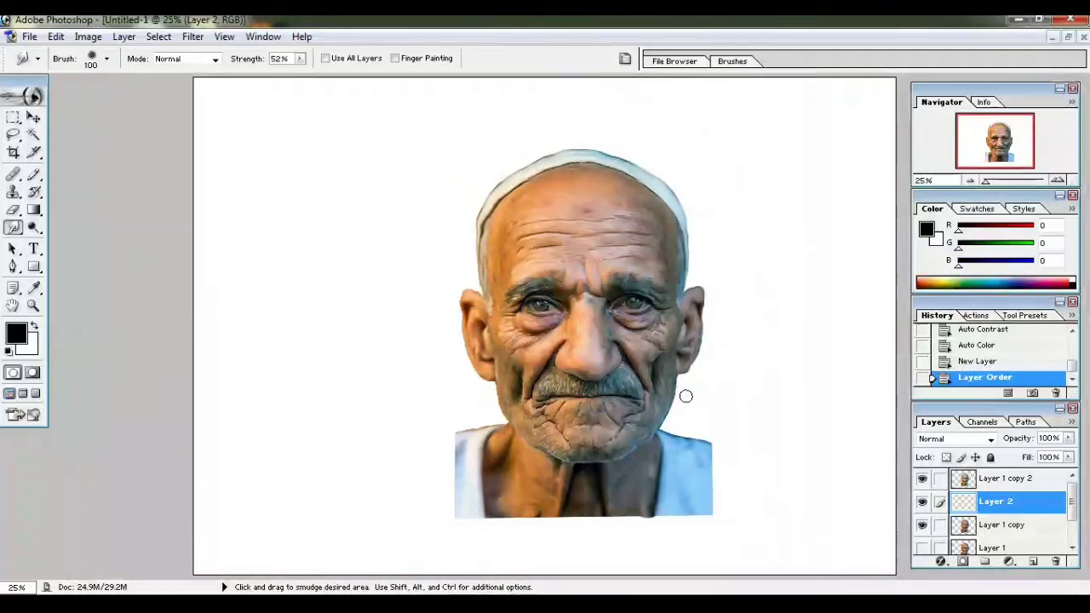
- Set the Brush tool to a round 1800 px tip, 47% opacity, light blue (122, 191, 240)
{"action": "key", "text": "b"}
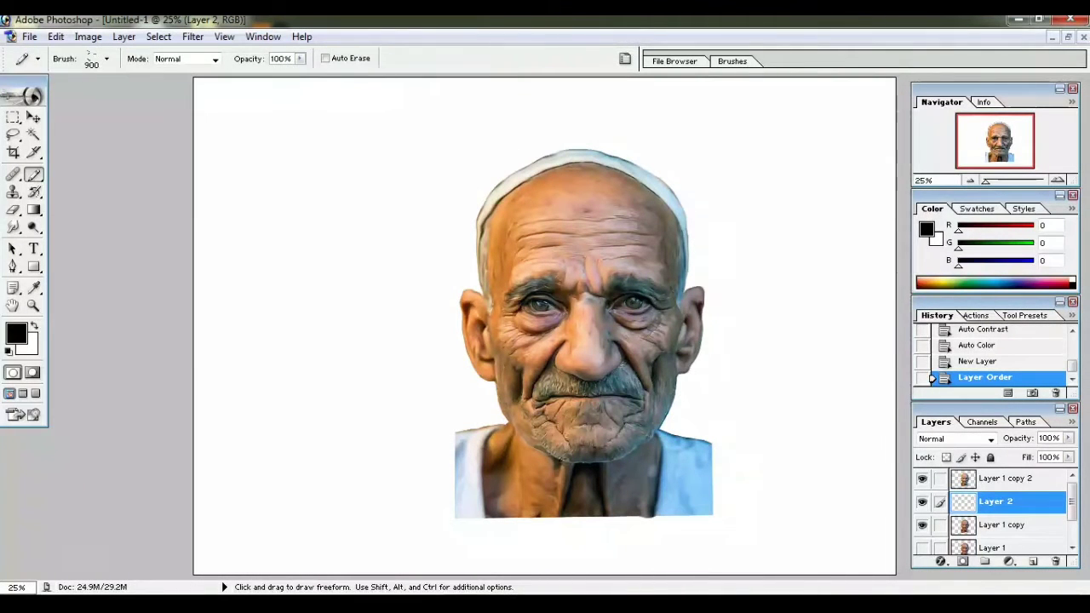
{"action": "left_click", "coordinate": [34, 174]}
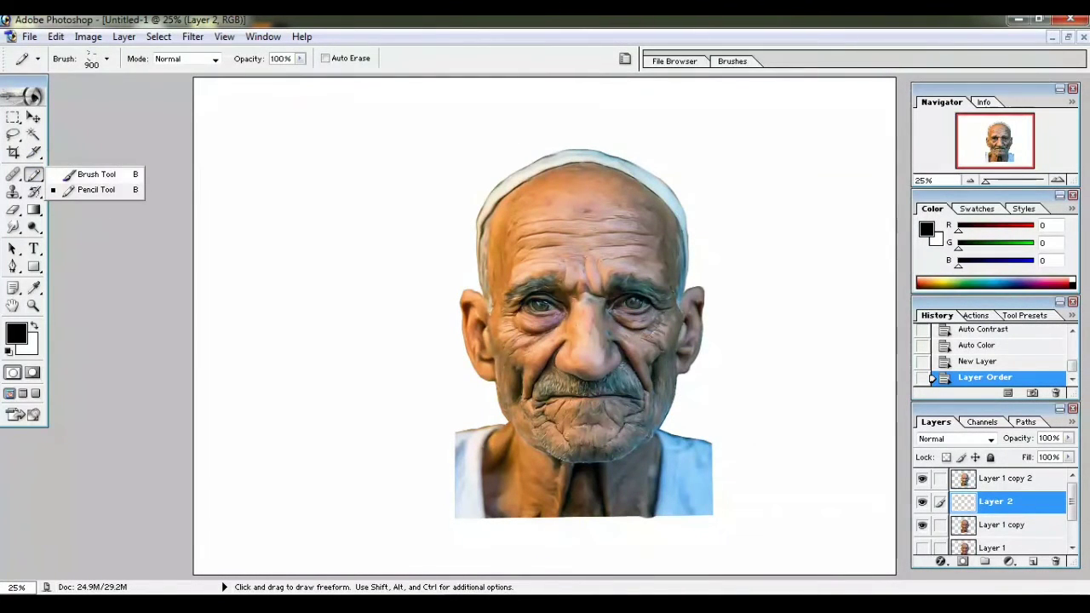
{"action": "left_click", "coordinate": [96, 173]}
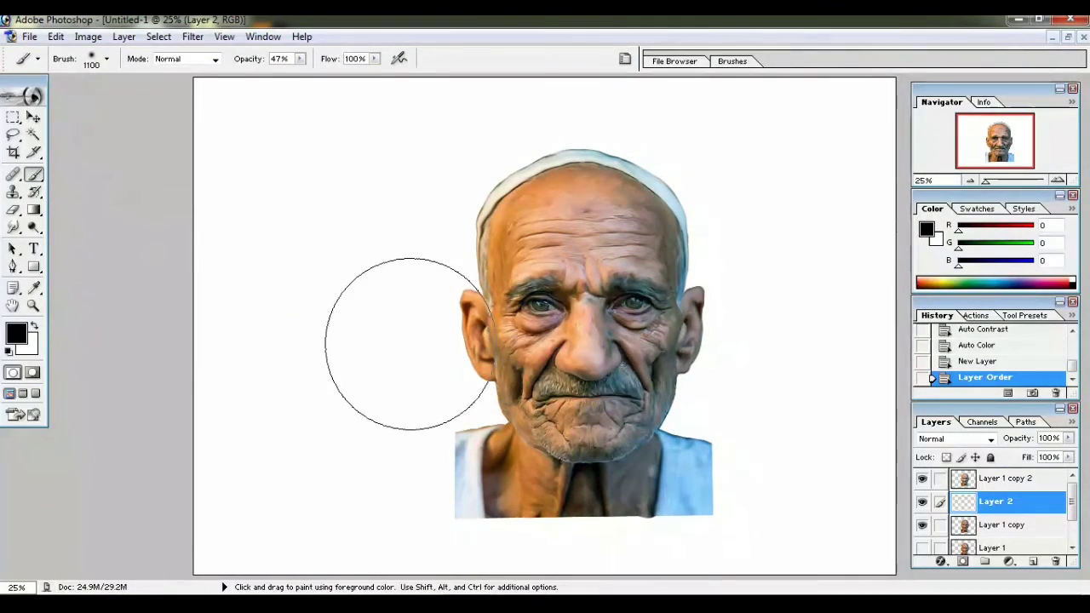
{"action": "key", "text": "bracketright"}
{"action": "key", "text": "bracketright"}
{"action": "key", "text": "bracketright"}
{"action": "key", "text": "bracketright"}
{"action": "key", "text": "bracketright"}
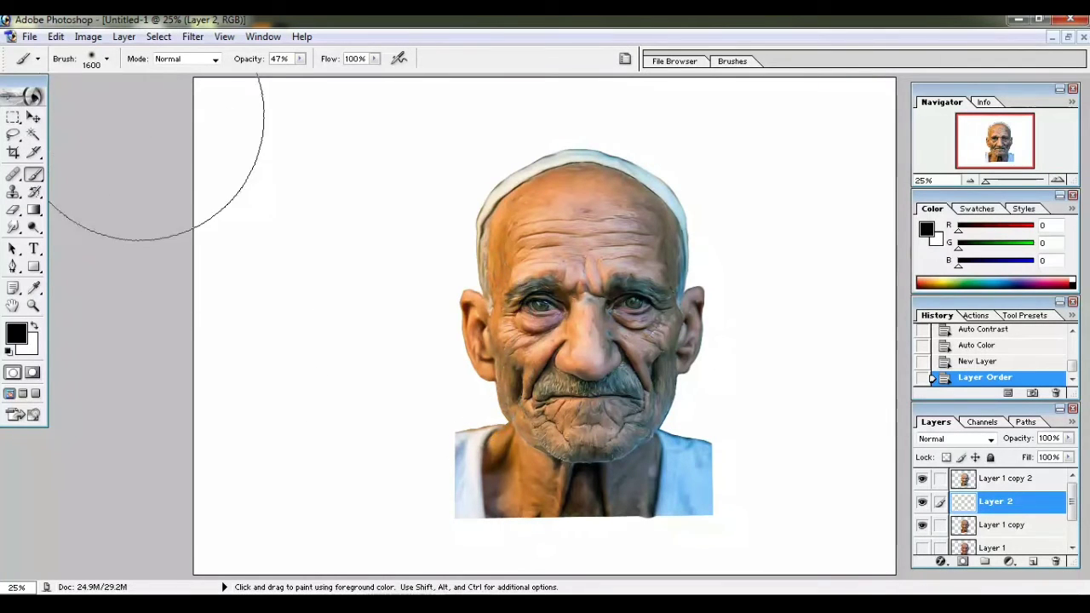
{"action": "left_click", "coordinate": [107, 58]}
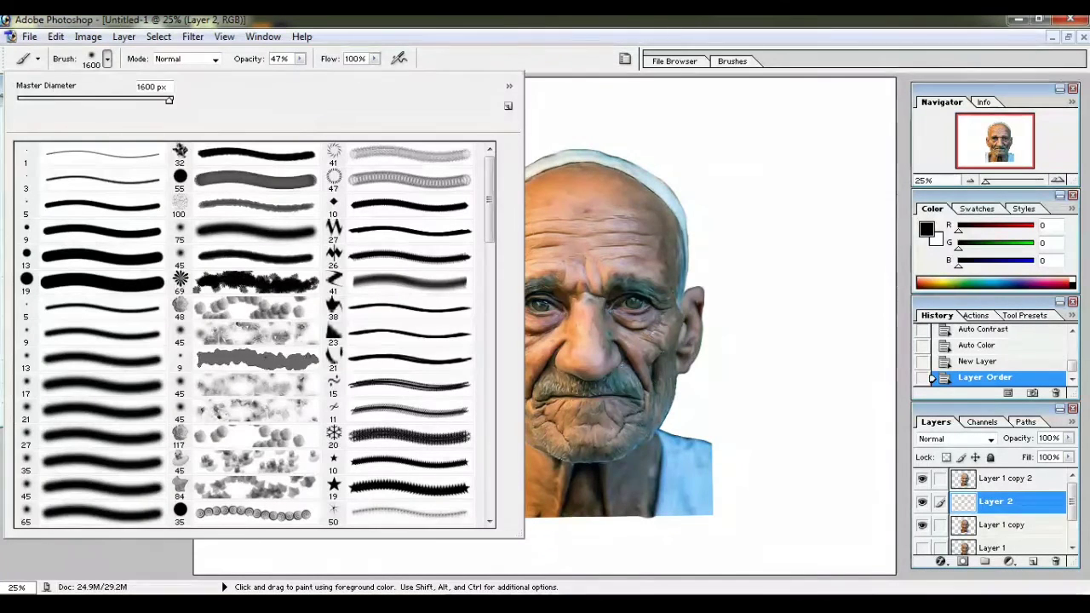
{"action": "double_click", "coordinate": [102, 385]}
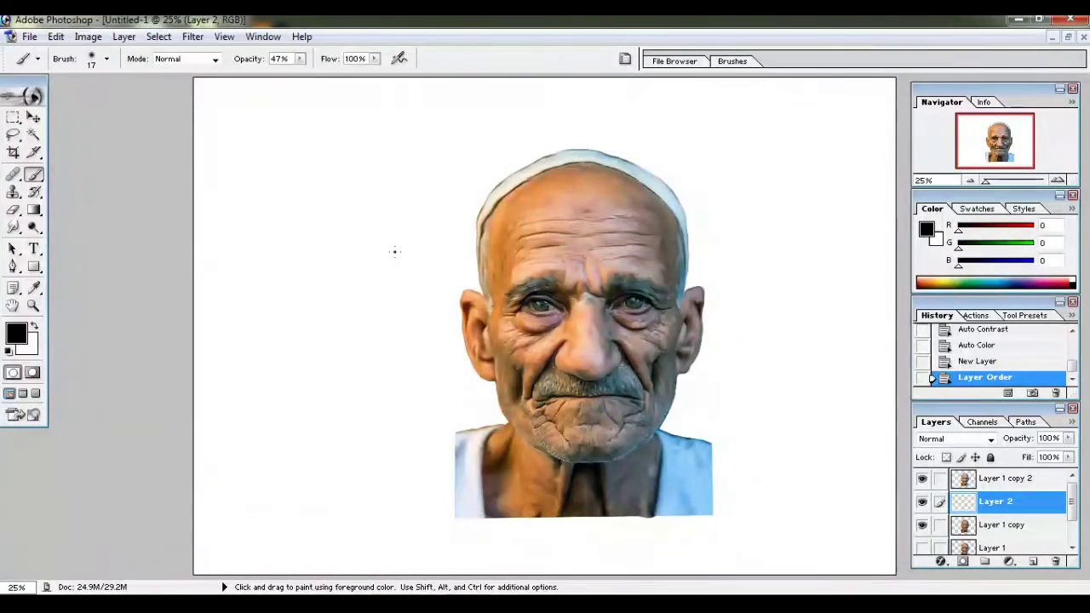
{"action": "key", "text": "bracketright"}
{"action": "key", "text": "bracketright"}
{"action": "key", "text": "bracketright"}
{"action": "key", "text": "bracketright"}
{"action": "key", "text": "bracketright"}
{"action": "key", "text": "bracketright"}
{"action": "key", "text": "bracketright"}
{"action": "key", "text": "bracketright"}
{"action": "key", "text": "bracketright"}
{"action": "key", "text": "bracketright"}
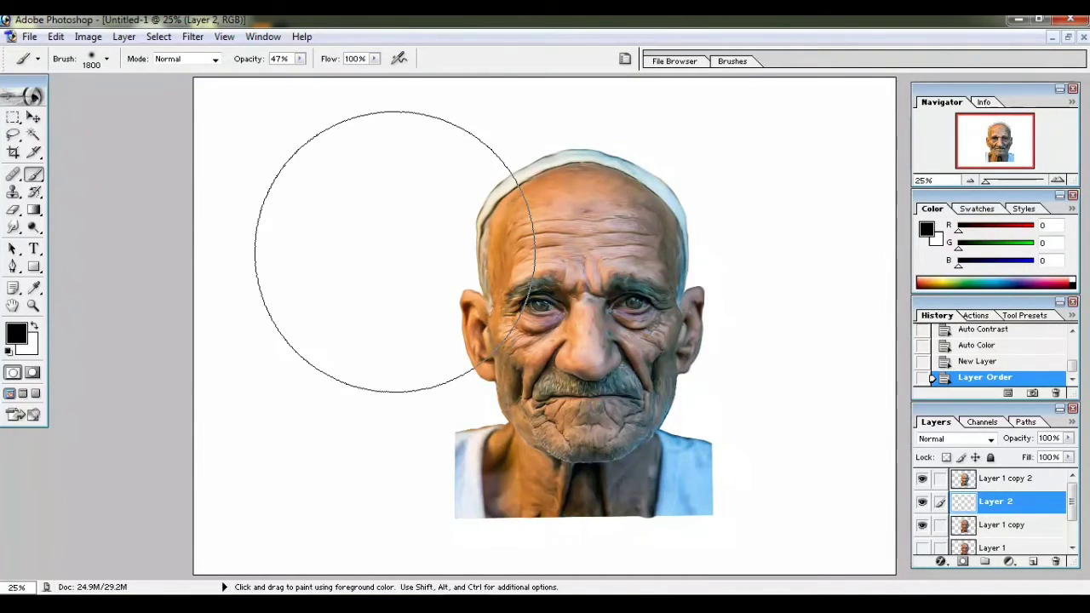
{"action": "left_click", "coordinate": [686, 482], "text": "alt"}
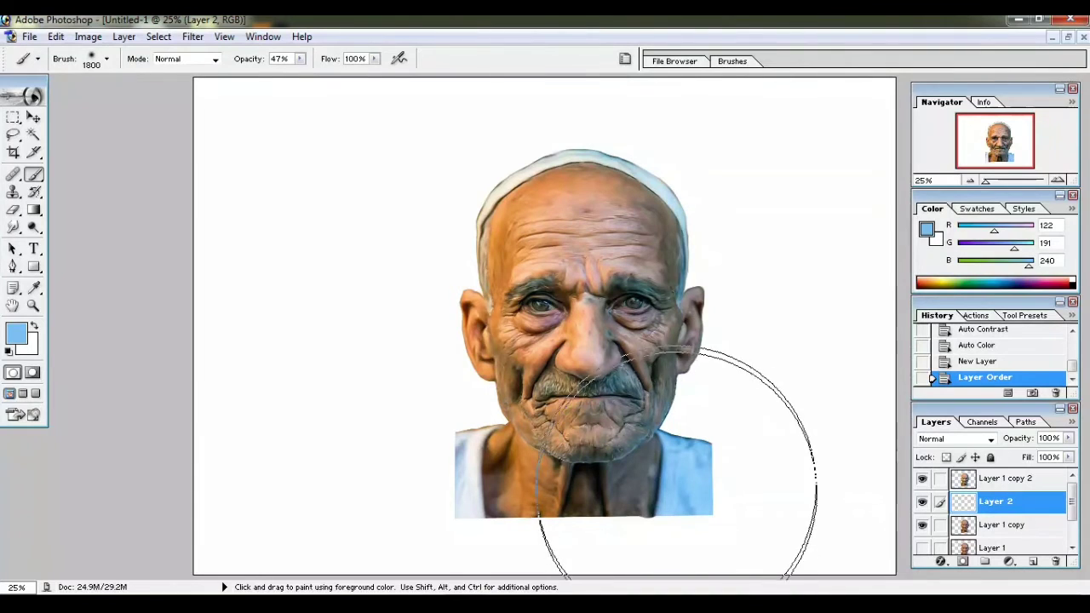
- Brush light blue on Layer 2 around the shirt, right side, above the head and left of the face
{"action": "mouse_move", "coordinate": [674, 481]}
{"action": "left_mouse_down"}
{"action": "mouse_move", "coordinate": [637, 333]}
{"action": "mouse_move", "coordinate": [698, 273]}
{"action": "left_mouse_up"}
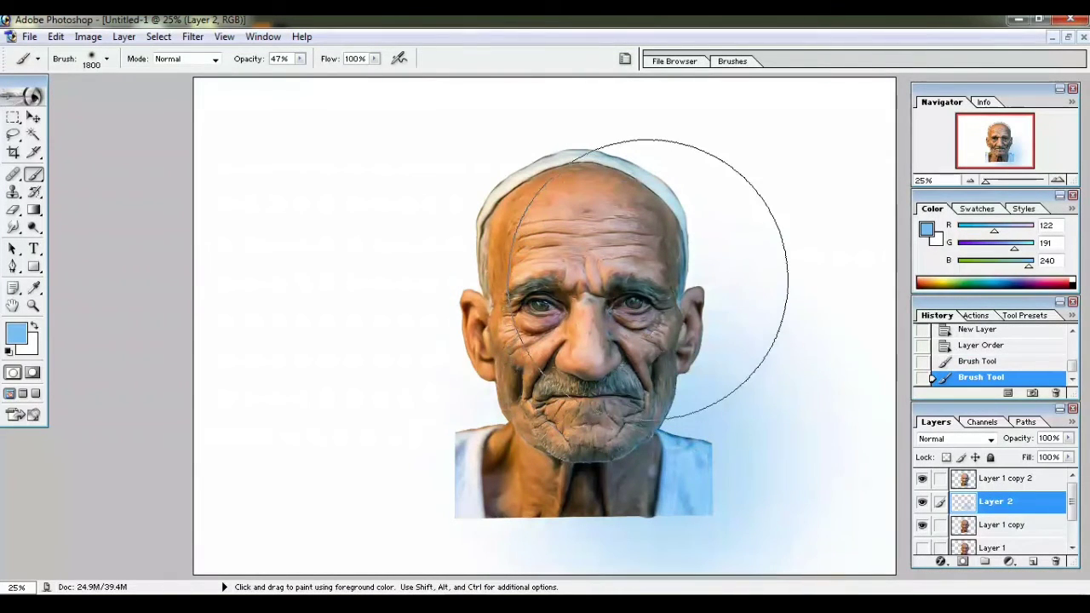
{"action": "left_click_drag", "start_coordinate": [578, 229], "coordinate": [468, 255]}
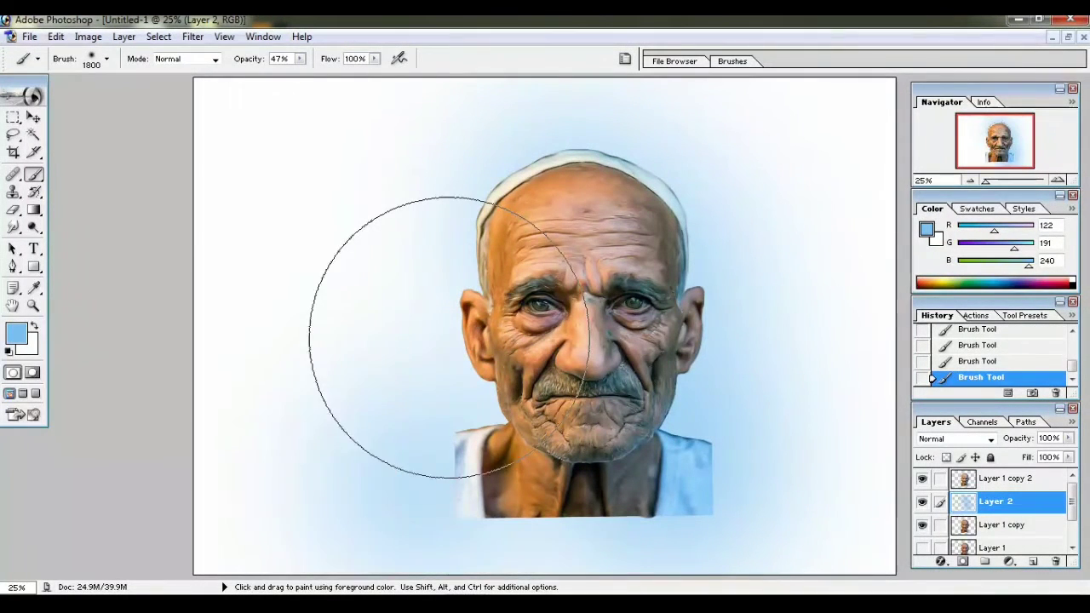
{"action": "left_click_drag", "start_coordinate": [487, 308], "coordinate": [492, 248]}
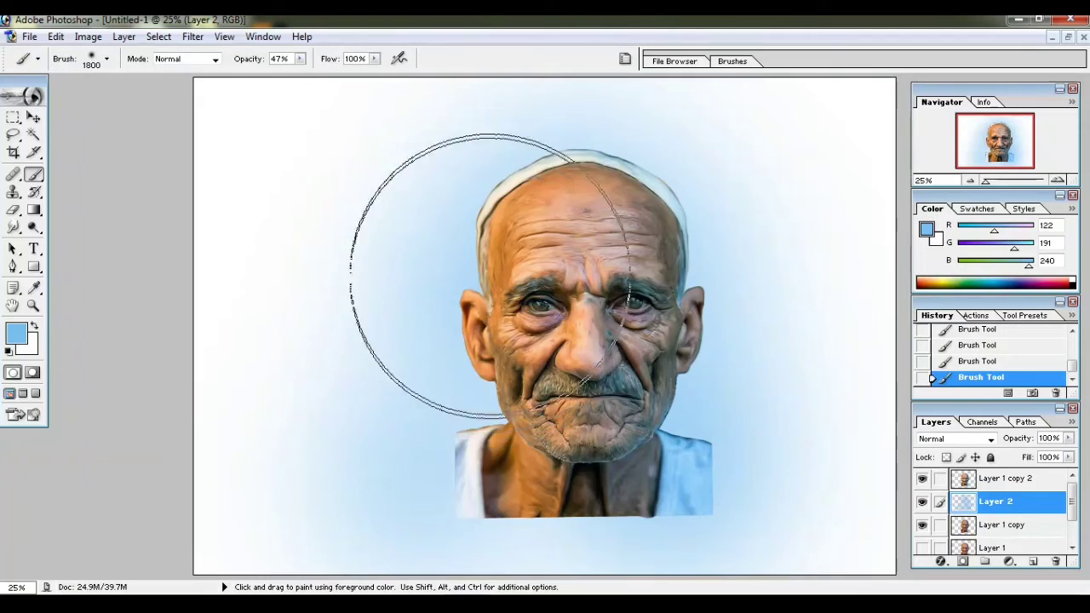
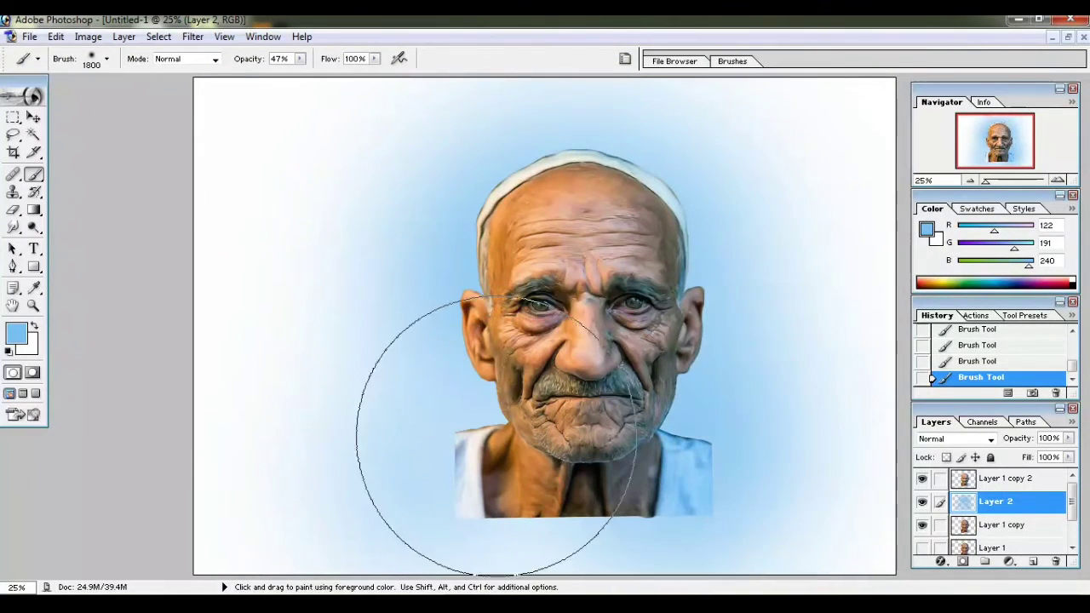
- Brush soft light blue around the head and shoulders on Layer 2 (1800 px, 47% opacity)
{"action": "left_click", "coordinate": [490, 434]}
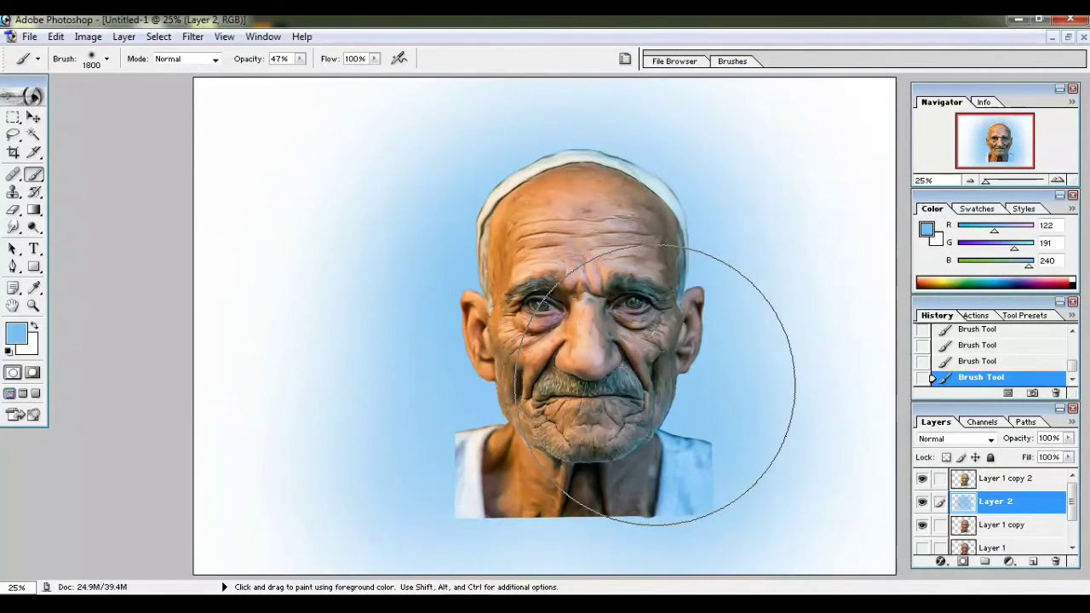
{"action": "mouse_move", "coordinate": [693, 437]}
{"action": "left_mouse_down"}
{"action": "mouse_move", "coordinate": [668, 243]}
{"action": "mouse_move", "coordinate": [476, 240]}
{"action": "left_mouse_up"}
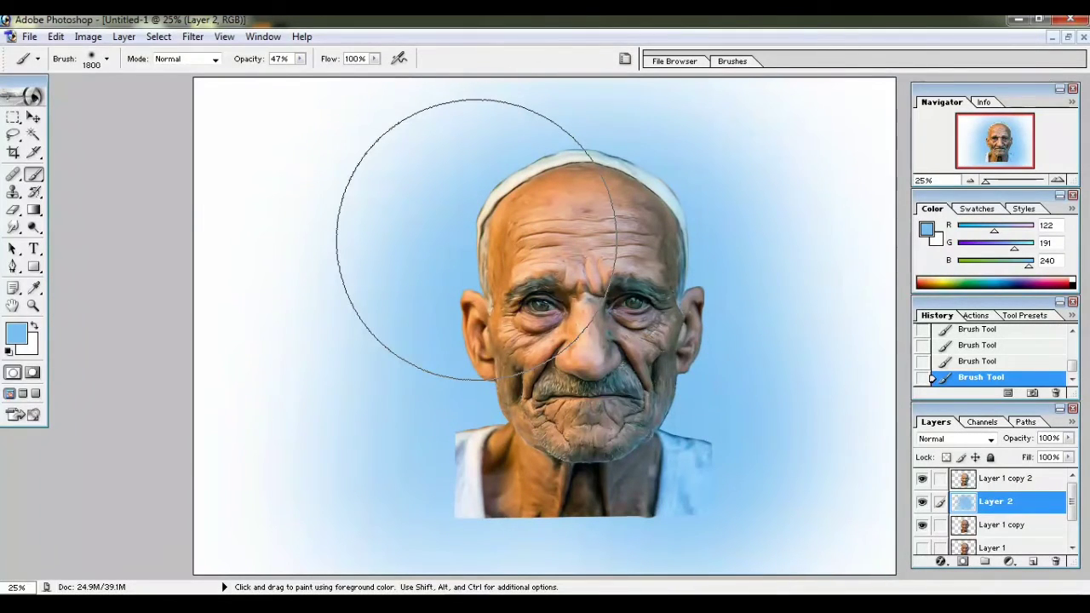
{"action": "left_click", "coordinate": [476, 239]}
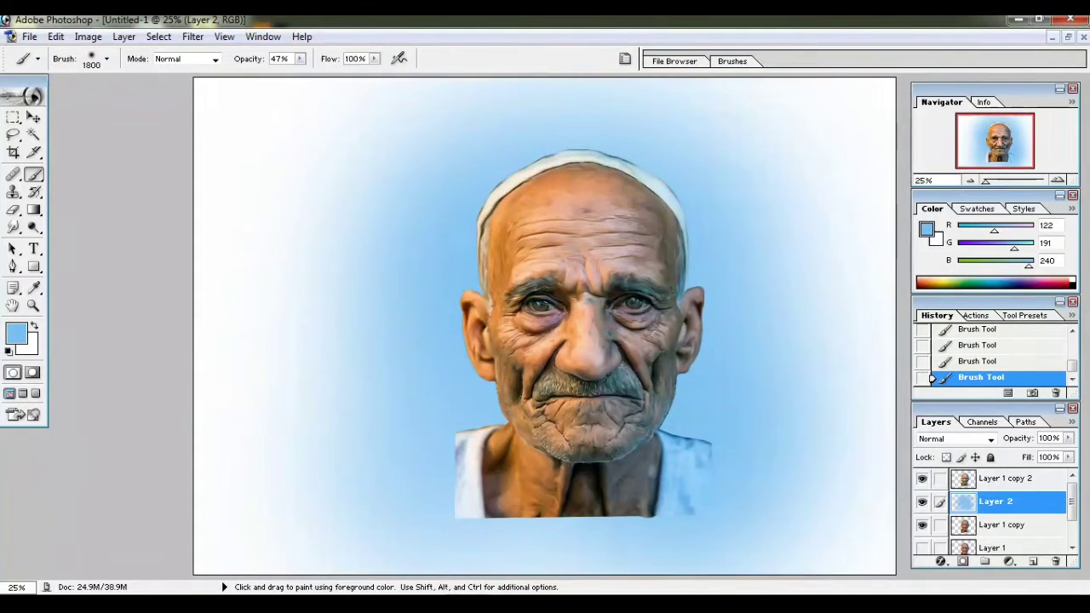
{"action": "left_click", "coordinate": [1011, 478]}
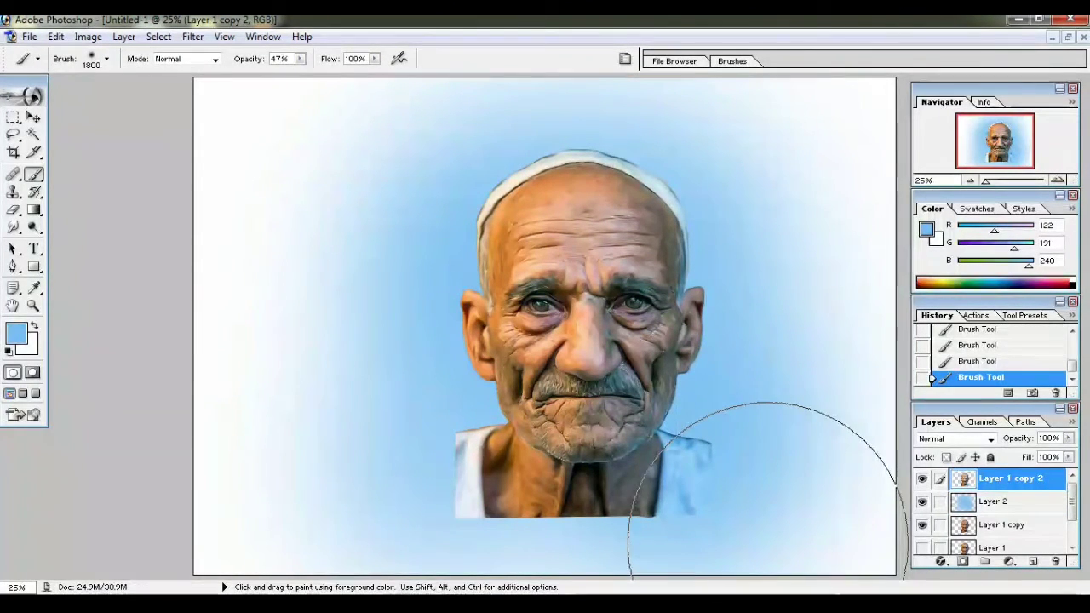
- Shrink the brush to 800 px and paint sampled light grey over the lower shirt
{"action": "key", "text": "bracketleft"}
{"action": "key", "text": "bracketleft"}
{"action": "key", "text": "bracketleft"}
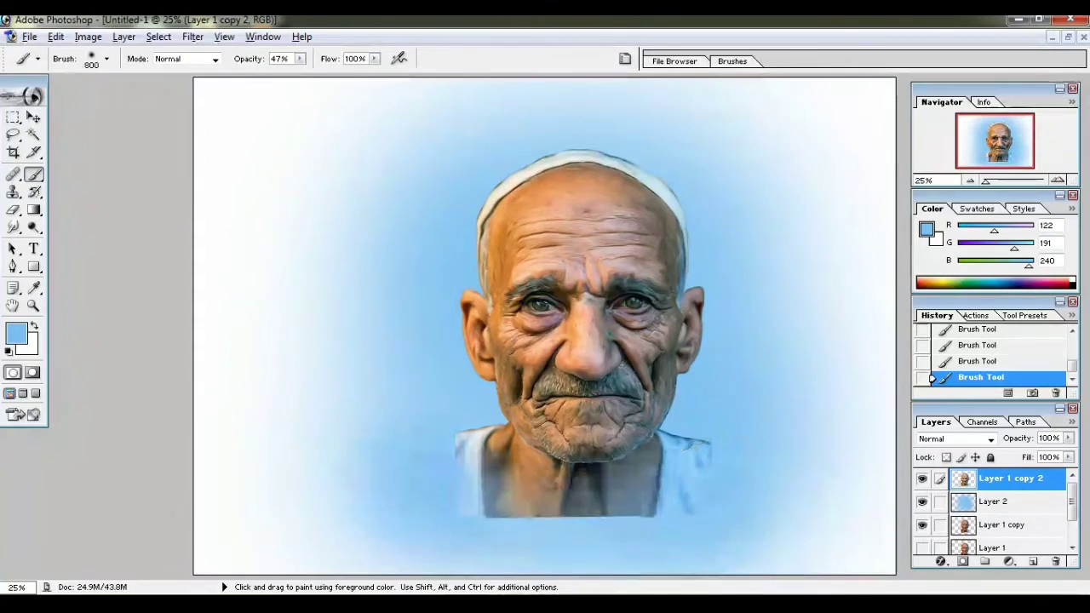
{"action": "left_click", "coordinate": [465, 481], "text": "alt"}
{"action": "mouse_move", "coordinate": [463, 514]}
{"action": "left_mouse_down"}
{"action": "mouse_move", "coordinate": [450, 511]}
{"action": "mouse_move", "coordinate": [443, 480]}
{"action": "mouse_move", "coordinate": [506, 516]}
{"action": "mouse_move", "coordinate": [692, 521]}
{"action": "mouse_move", "coordinate": [638, 519]}
{"action": "left_mouse_up"}
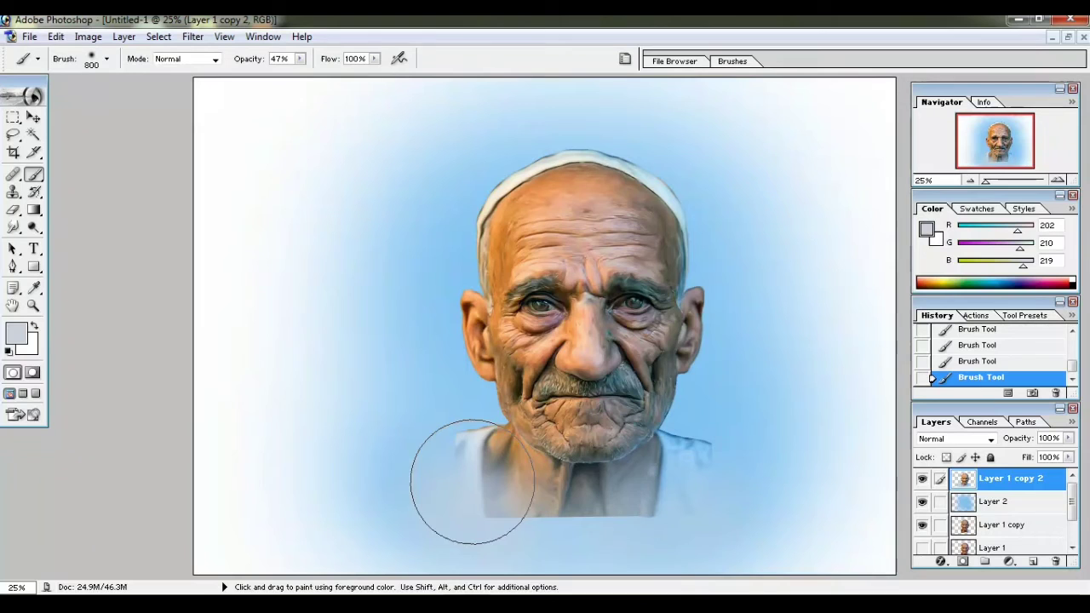
{"action": "mouse_move", "coordinate": [498, 467]}
{"action": "left_mouse_down"}
{"action": "mouse_move", "coordinate": [448, 467]}
{"action": "mouse_move", "coordinate": [457, 470]}
{"action": "left_mouse_up"}
{"action": "mouse_move", "coordinate": [720, 494]}
{"action": "left_mouse_down"}
{"action": "mouse_move", "coordinate": [657, 523]}
{"action": "mouse_move", "coordinate": [538, 536]}
{"action": "mouse_move", "coordinate": [453, 457]}
{"action": "mouse_move", "coordinate": [409, 463]}
{"action": "mouse_move", "coordinate": [483, 484]}
{"action": "left_mouse_up"}
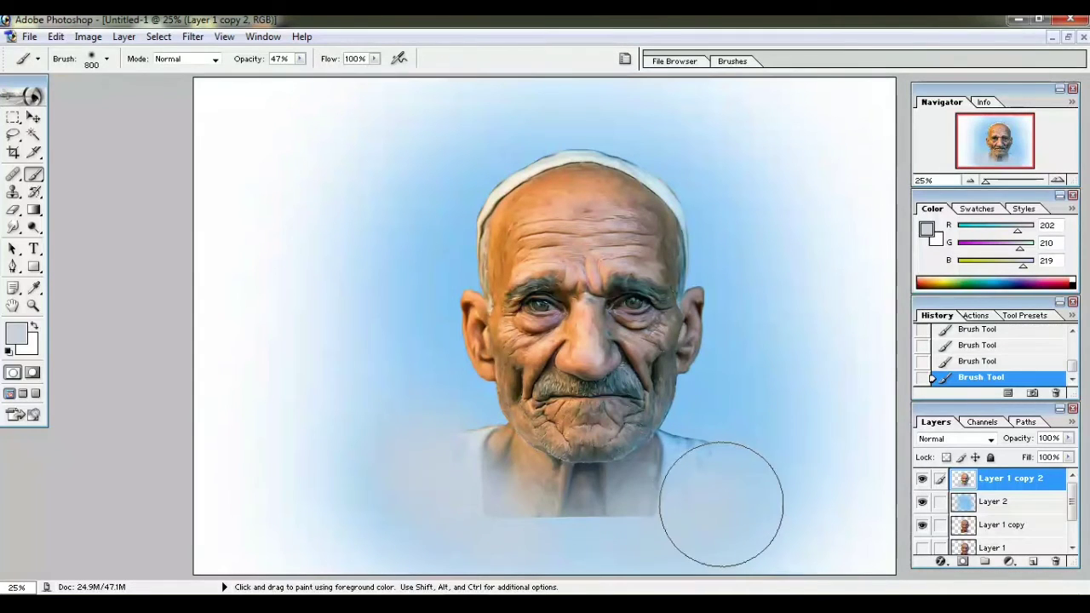
- Paint sampled blues across and below the shirt so it fades into the backdrop
{"action": "left_click", "coordinate": [690, 430], "text": "alt"}
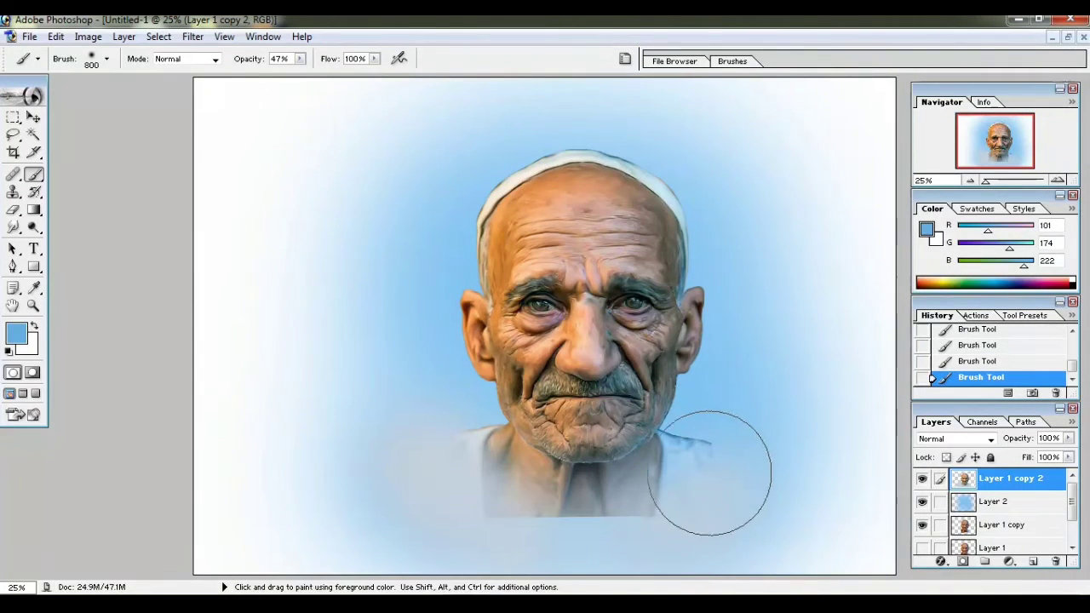
{"action": "mouse_move", "coordinate": [721, 481]}
{"action": "left_mouse_down"}
{"action": "mouse_move", "coordinate": [698, 511]}
{"action": "mouse_move", "coordinate": [556, 528]}
{"action": "mouse_move", "coordinate": [451, 511]}
{"action": "mouse_move", "coordinate": [431, 469]}
{"action": "mouse_move", "coordinate": [413, 466]}
{"action": "left_mouse_up"}
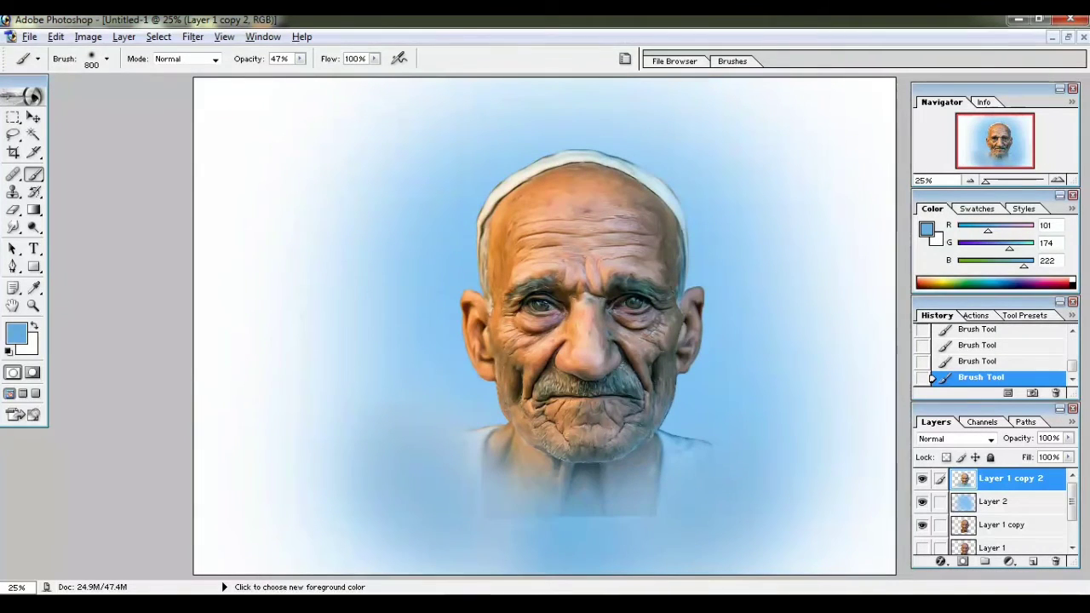
{"action": "left_click", "coordinate": [494, 515], "text": "alt"}
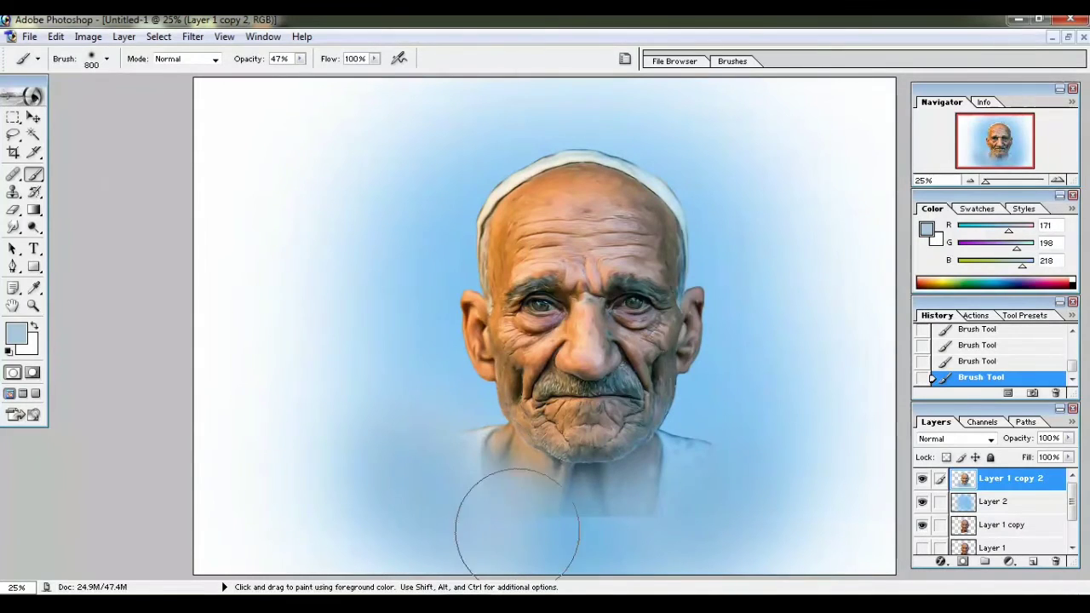
{"action": "mouse_move", "coordinate": [597, 534]}
{"action": "left_mouse_down"}
{"action": "mouse_move", "coordinate": [601, 511]}
{"action": "mouse_move", "coordinate": [670, 523]}
{"action": "mouse_move", "coordinate": [560, 523]}
{"action": "left_mouse_up"}
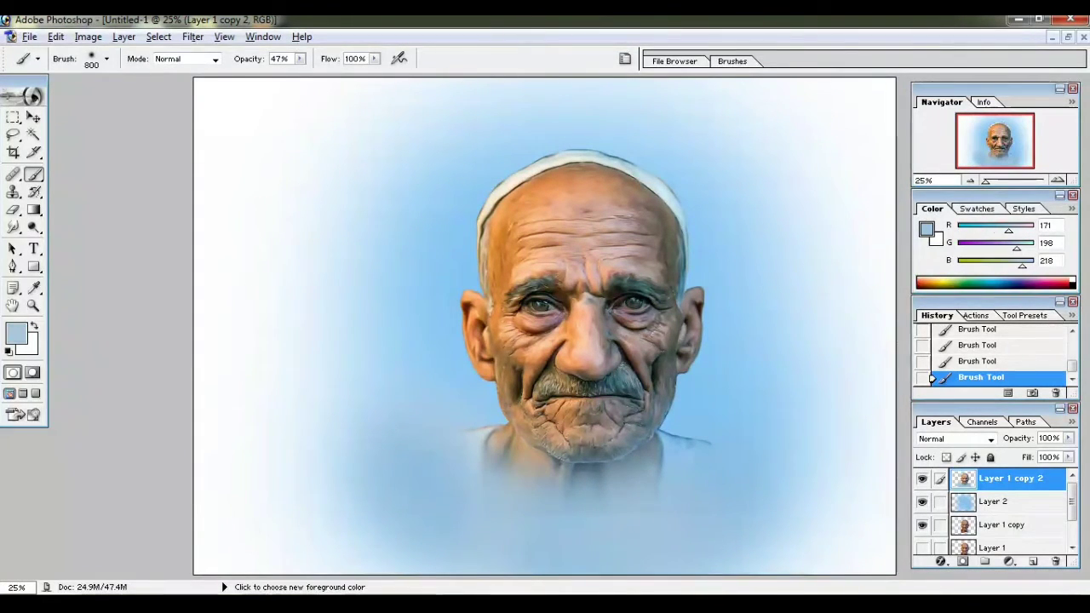
{"action": "left_click", "coordinate": [696, 485], "text": "alt"}
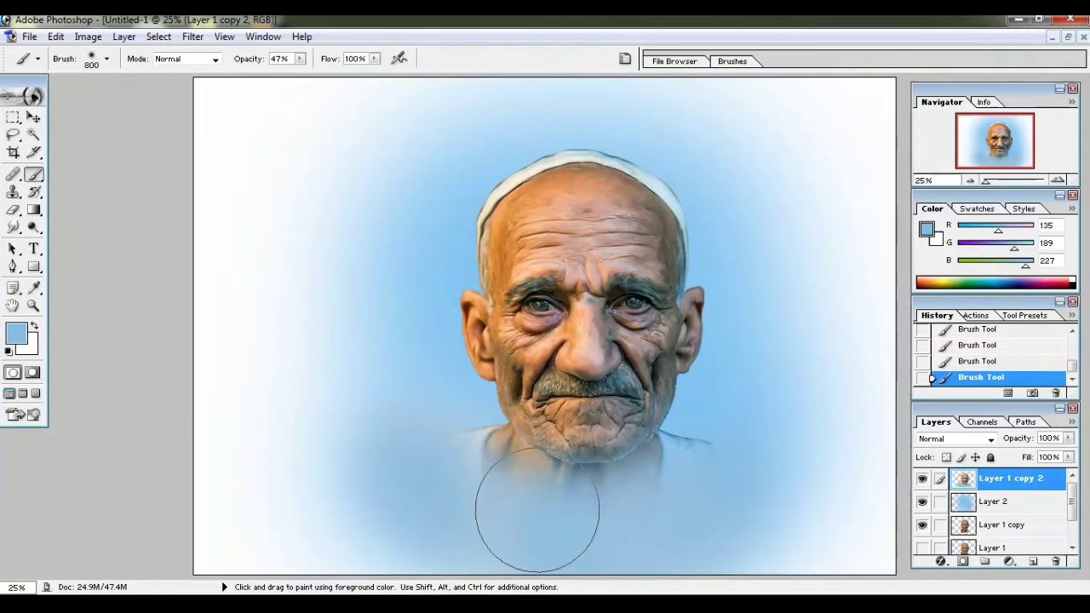
{"action": "left_click_drag", "start_coordinate": [604, 528], "coordinate": [430, 481]}
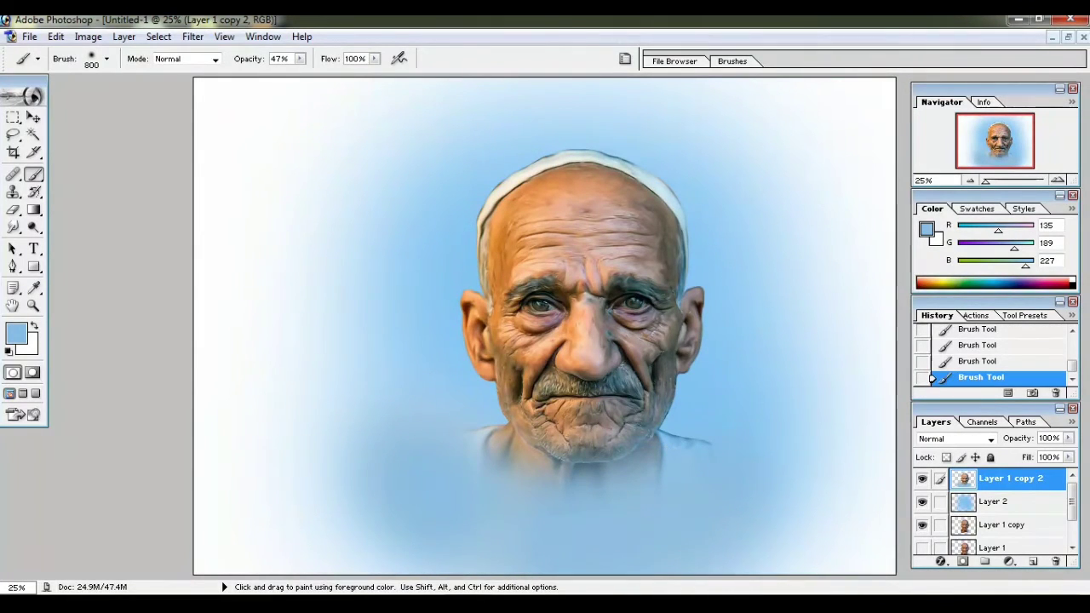
{"action": "key", "text": "alt+bracketleft"}
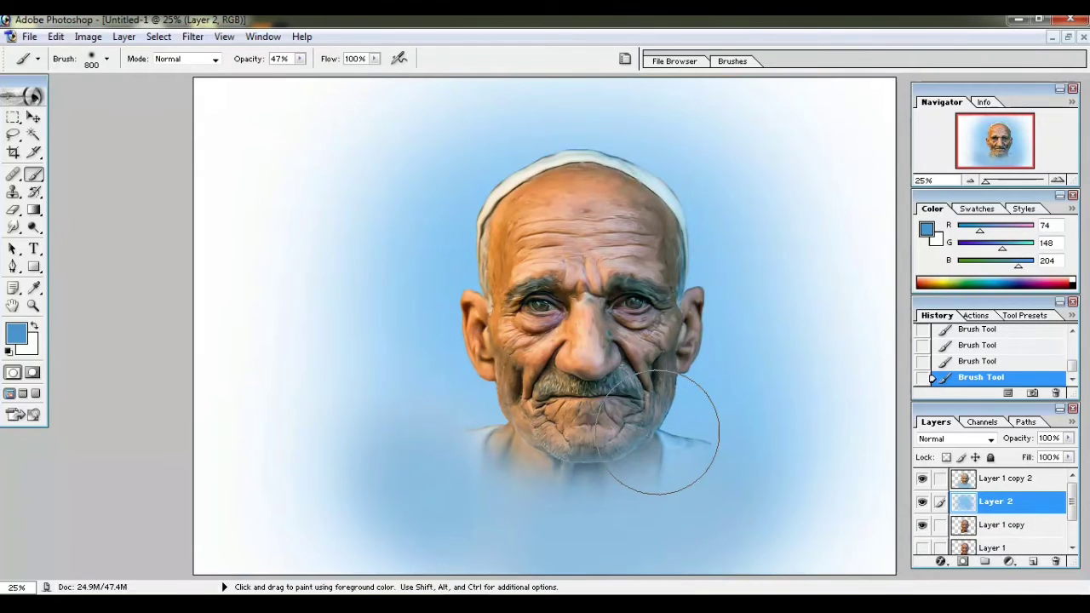
- Paint mid blue along the right of the face, the shoulder and the left of the head
{"action": "mouse_move", "coordinate": [656, 432]}
{"action": "left_mouse_down"}
{"action": "mouse_move", "coordinate": [689, 396]}
{"action": "mouse_move", "coordinate": [704, 309]}
{"action": "mouse_move", "coordinate": [672, 281]}
{"action": "mouse_move", "coordinate": [644, 182]}
{"action": "left_mouse_up"}
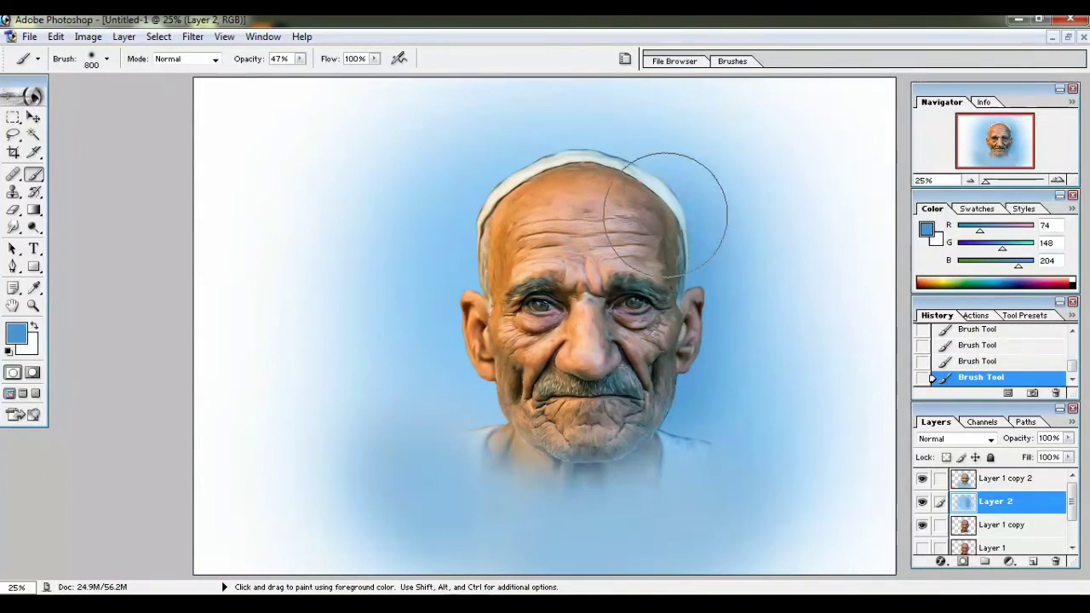
{"action": "left_click_drag", "start_coordinate": [730, 380], "coordinate": [701, 424]}
{"action": "mouse_move", "coordinate": [462, 402]}
{"action": "left_mouse_down"}
{"action": "mouse_move", "coordinate": [445, 292]}
{"action": "mouse_move", "coordinate": [499, 190]}
{"action": "mouse_move", "coordinate": [469, 190]}
{"action": "left_mouse_up"}
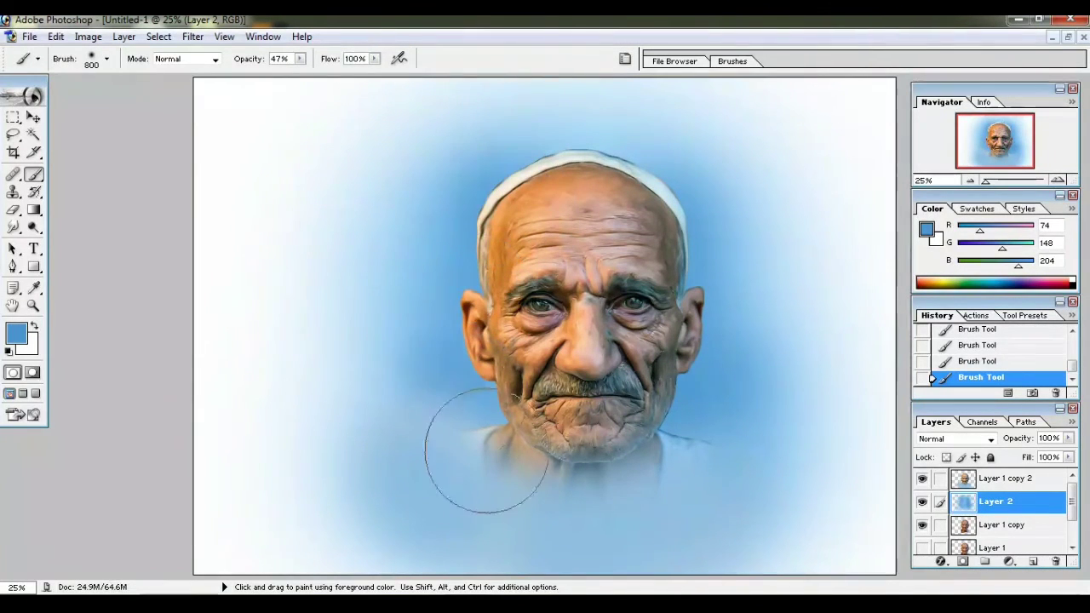
- With a 1300 px brush, wash sampled light blue over the upper left, the head and the chin
{"action": "left_click", "coordinate": [400, 277], "text": "alt"}
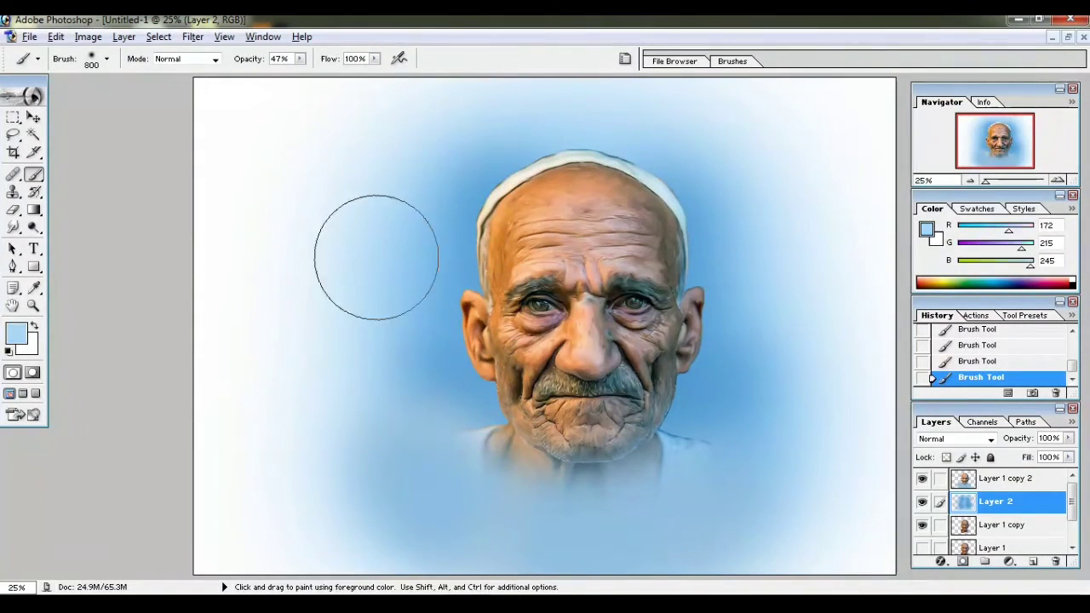
{"action": "key", "text": "bracketright"}
{"action": "key", "text": "bracketright"}
{"action": "key", "text": "bracketright"}
{"action": "key", "text": "bracketright"}
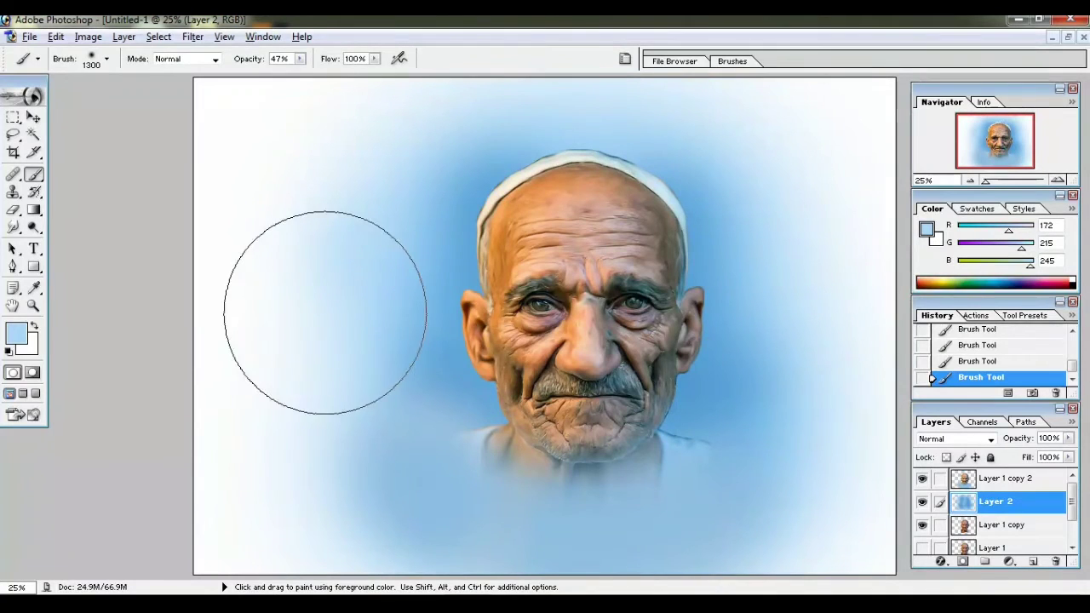
{"action": "left_click_drag", "start_coordinate": [309, 390], "coordinate": [355, 158]}
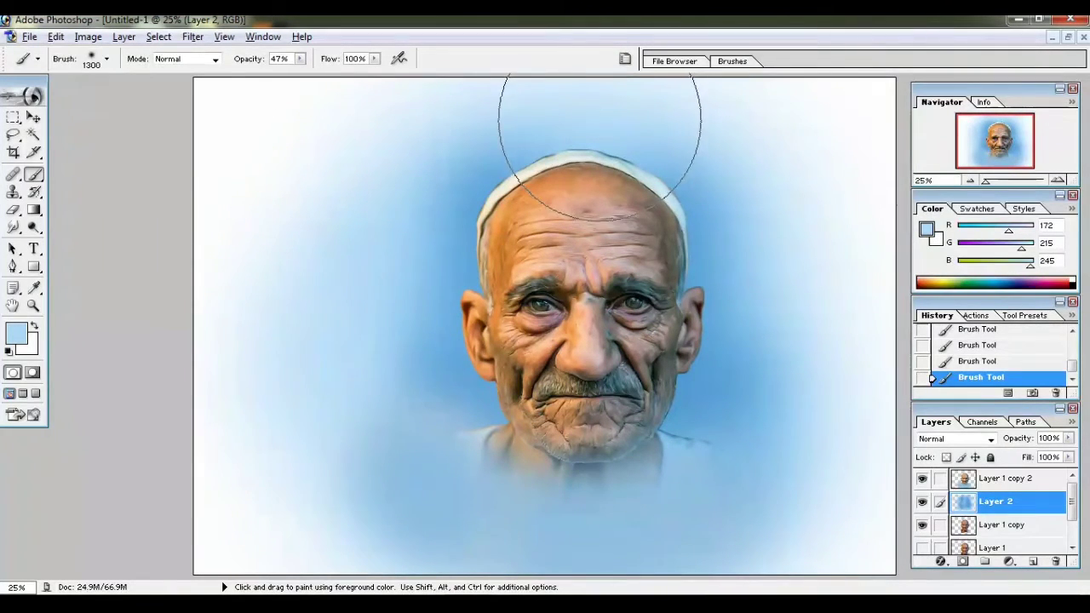
{"action": "mouse_move", "coordinate": [775, 254]}
{"action": "left_mouse_down"}
{"action": "mouse_move", "coordinate": [835, 443]}
{"action": "mouse_move", "coordinate": [808, 306]}
{"action": "left_mouse_up"}
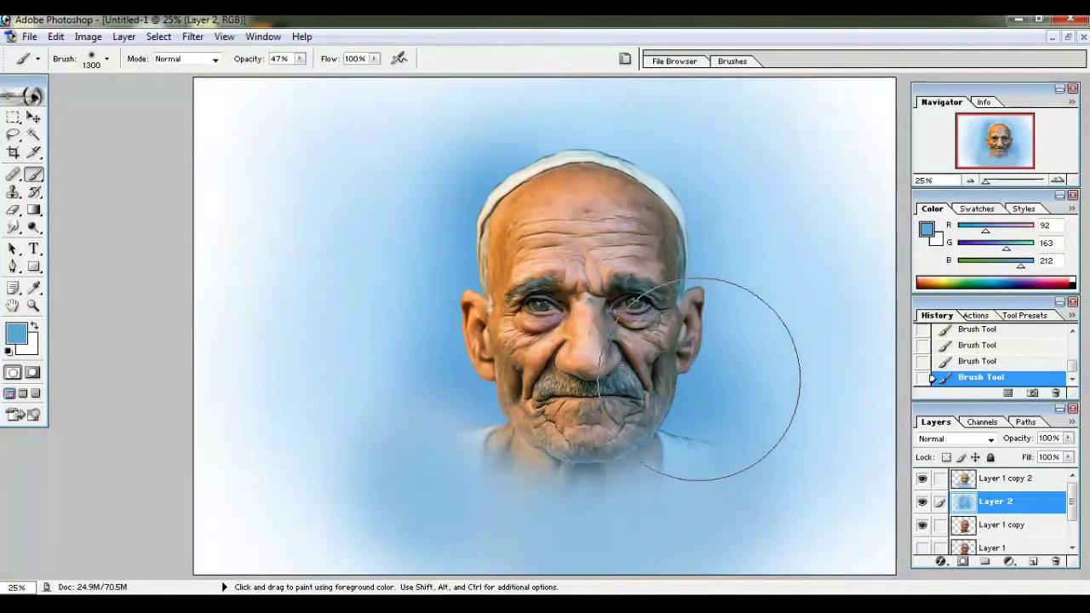
{"action": "mouse_move", "coordinate": [729, 316]}
{"action": "left_mouse_down"}
{"action": "mouse_move", "coordinate": [704, 327]}
{"action": "mouse_move", "coordinate": [735, 218]}
{"action": "mouse_move", "coordinate": [659, 201]}
{"action": "left_mouse_up"}
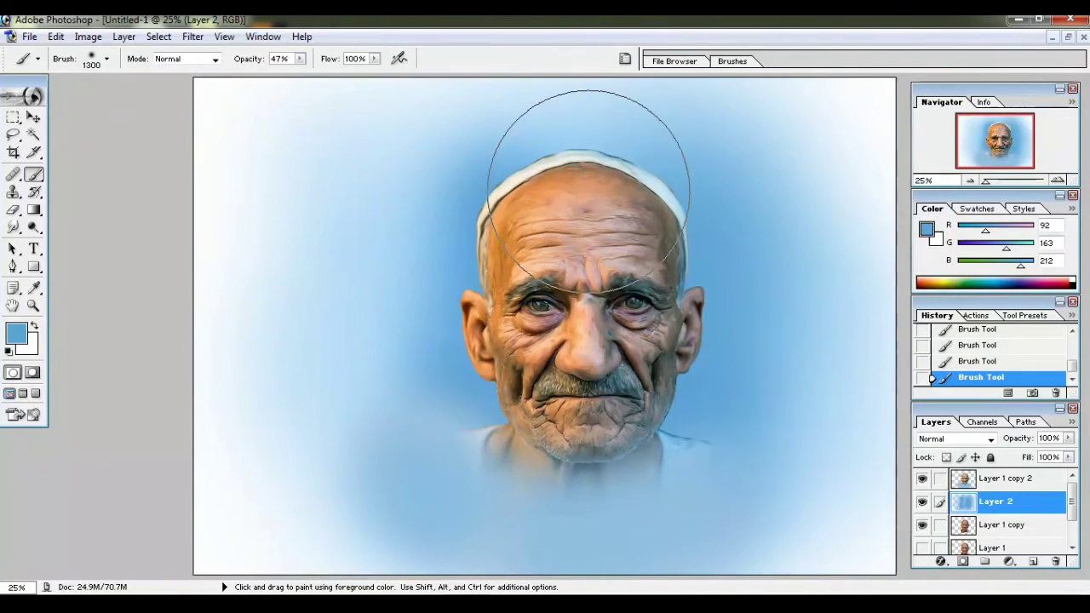
{"action": "left_click_drag", "start_coordinate": [437, 380], "coordinate": [584, 462]}
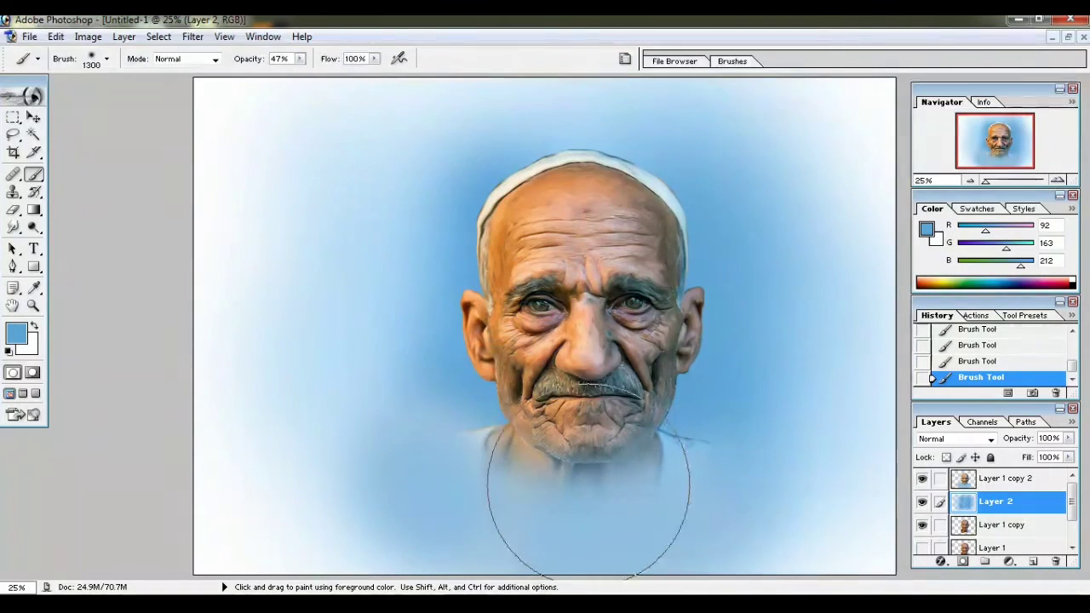
- Set the foreground colour to a dark blue (23, 86, 130)
{"action": "key", "text": "i"}
{"action": "left_click", "coordinate": [16, 334]}
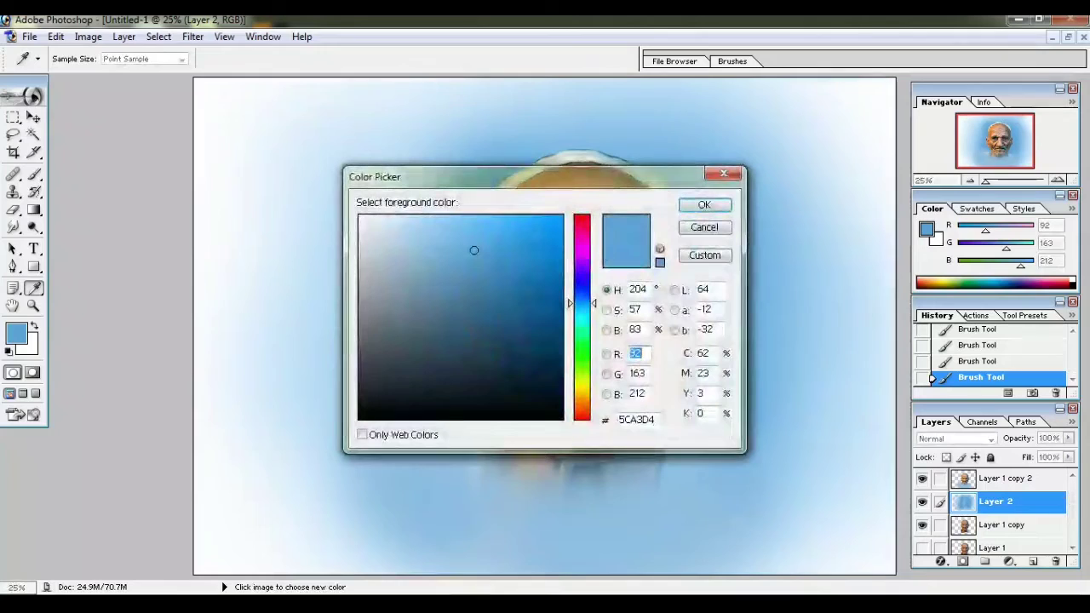
{"action": "left_click", "coordinate": [538, 267]}
{"action": "mouse_move", "coordinate": [538, 267]}
{"action": "left_mouse_down"}
{"action": "mouse_move", "coordinate": [555, 274]}
{"action": "mouse_move", "coordinate": [541, 304]}
{"action": "mouse_move", "coordinate": [512, 282]}
{"action": "left_mouse_up"}
{"action": "mouse_move", "coordinate": [561, 251]}
{"action": "left_mouse_down"}
{"action": "mouse_move", "coordinate": [561, 301]}
{"action": "mouse_move", "coordinate": [494, 275]}
{"action": "mouse_move", "coordinate": [527, 315]}
{"action": "left_mouse_up"}
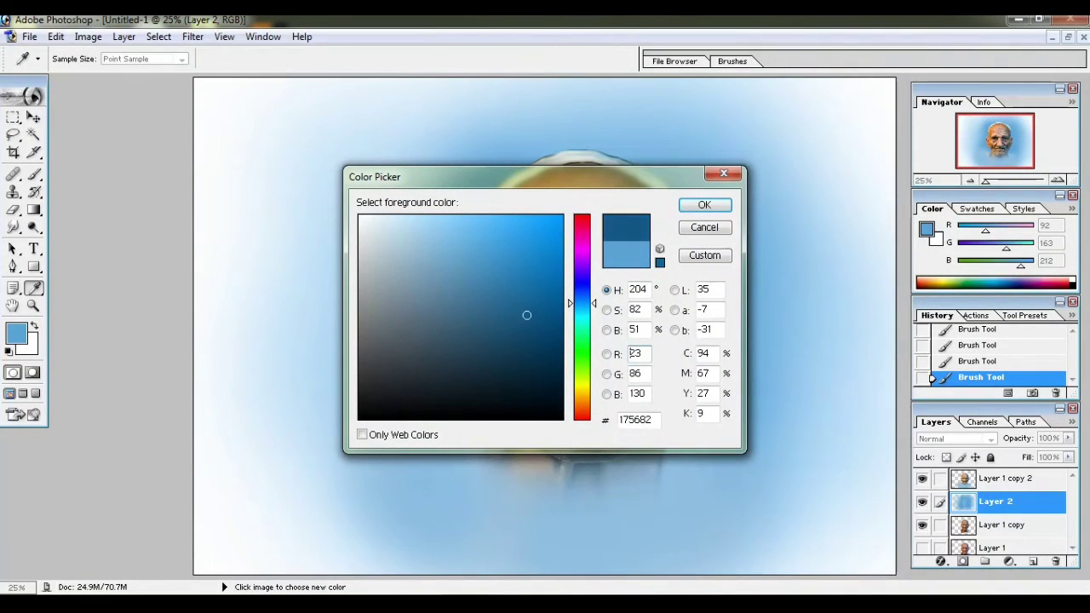
{"action": "left_click", "coordinate": [704, 205]}
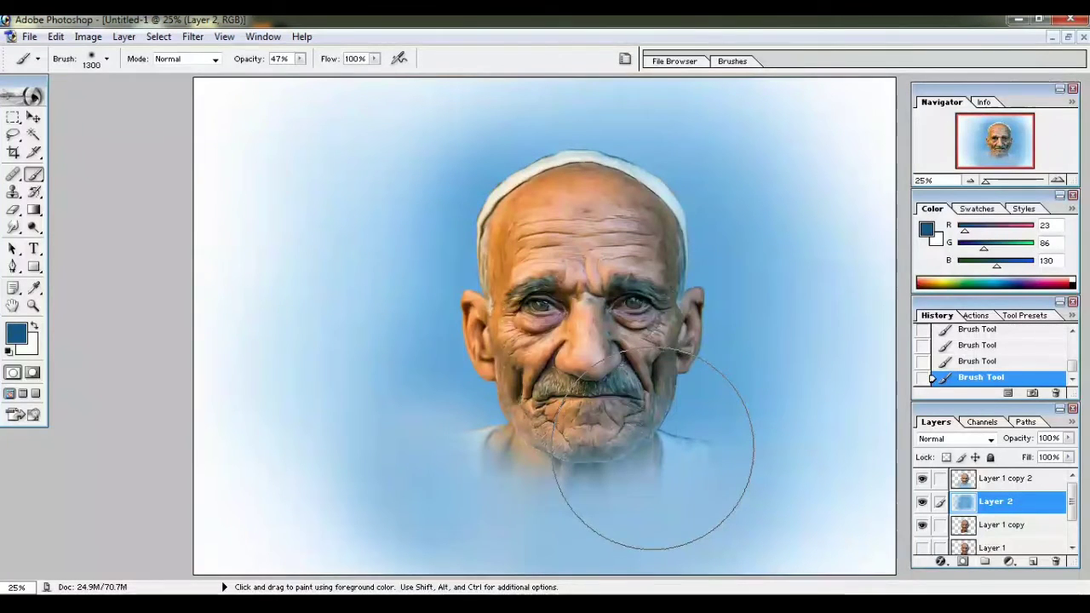
- Paint dark blue right of and below the face and beside the ear
{"action": "left_click", "coordinate": [716, 387]}
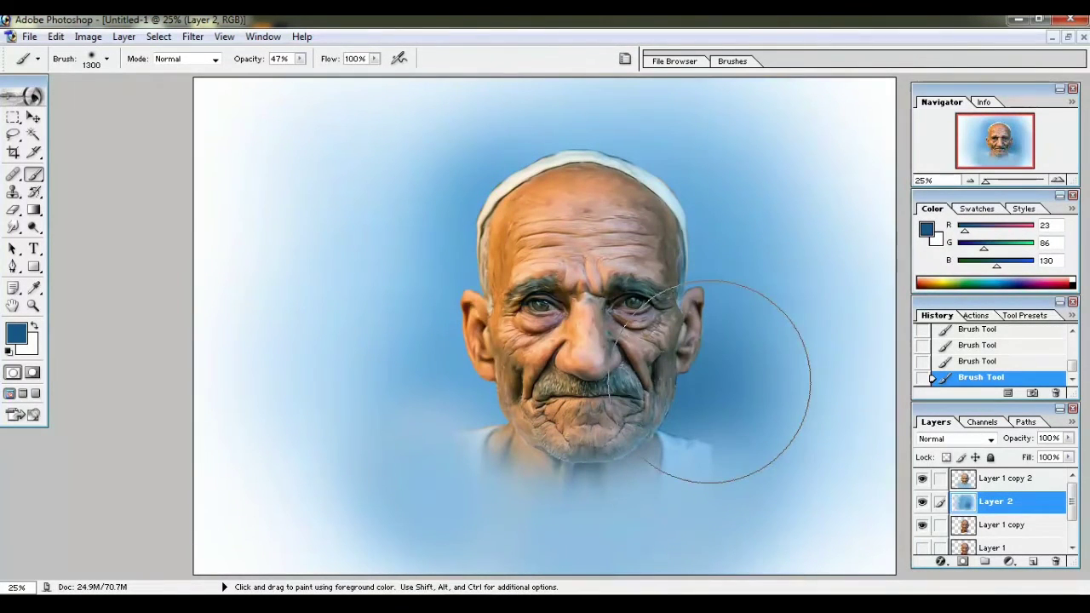
{"action": "left_click_drag", "start_coordinate": [717, 381], "coordinate": [681, 462]}
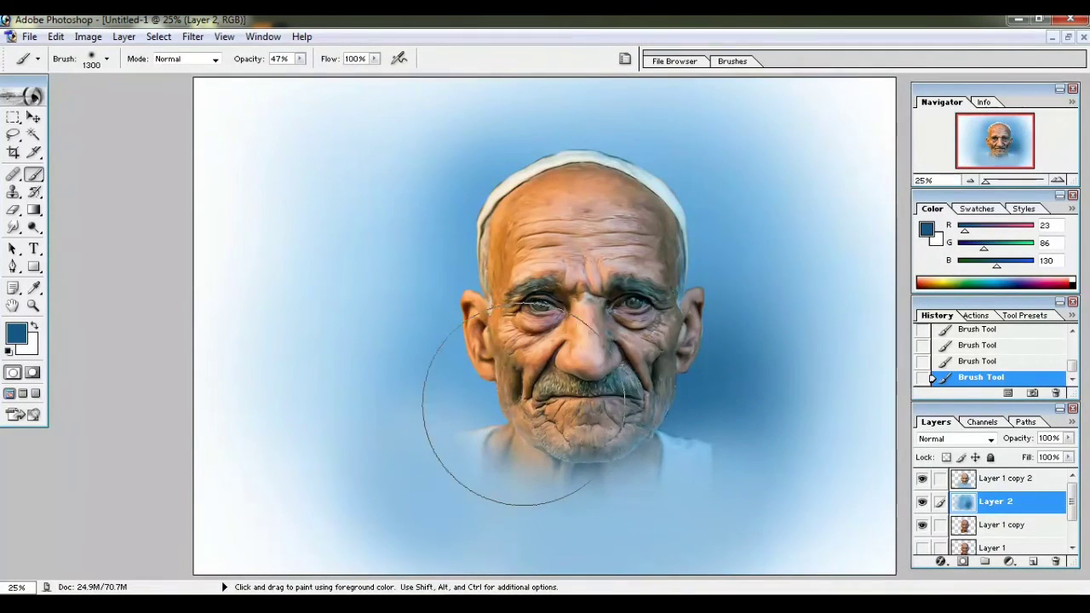
{"action": "left_click_drag", "start_coordinate": [438, 310], "coordinate": [467, 323]}
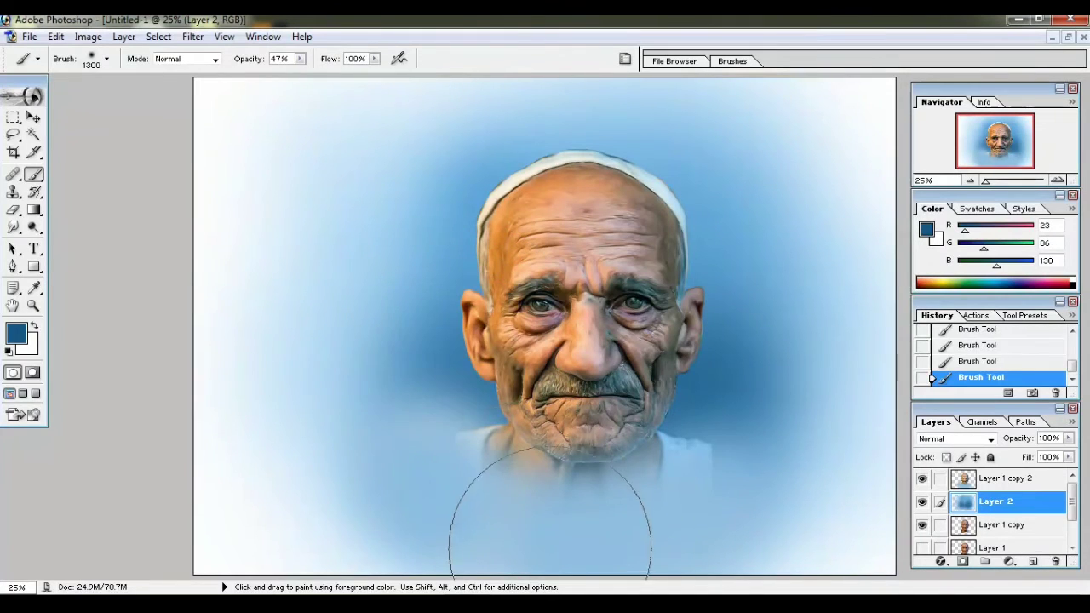
- Set the foreground to white, then change it to lime green (191, 254, 0)
{"action": "left_click", "coordinate": [17, 333]}
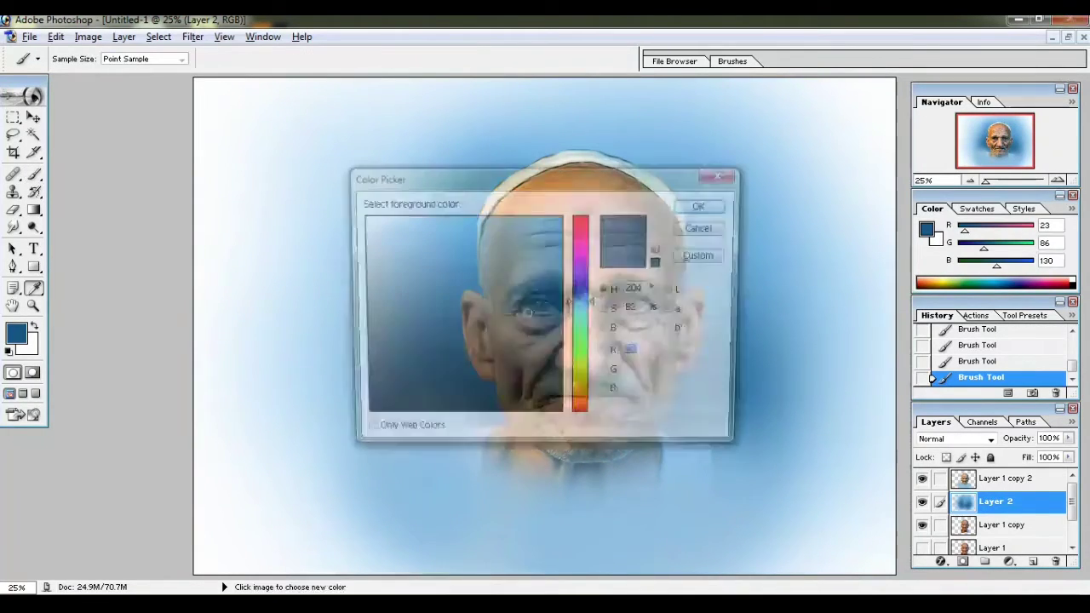
{"action": "left_click", "coordinate": [360, 218]}
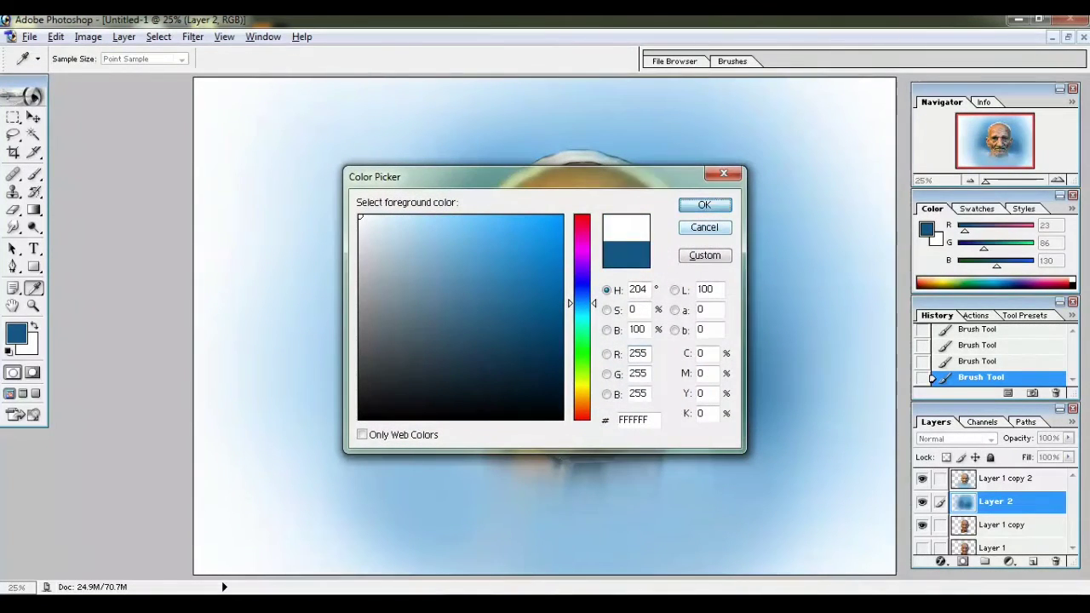
{"action": "key", "text": "Return"}
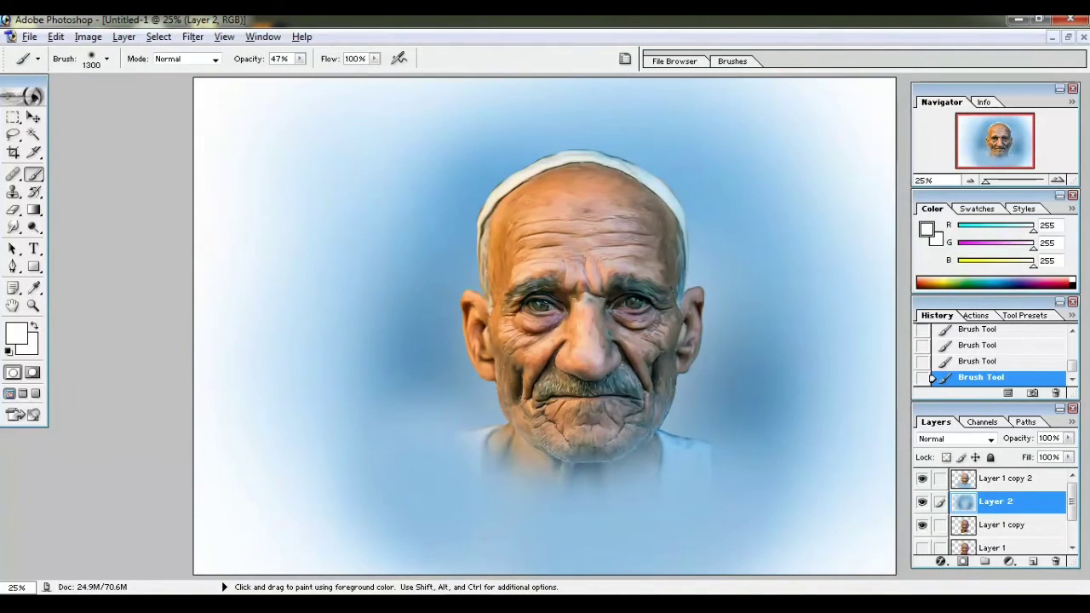
{"action": "left_click", "coordinate": [16, 333]}
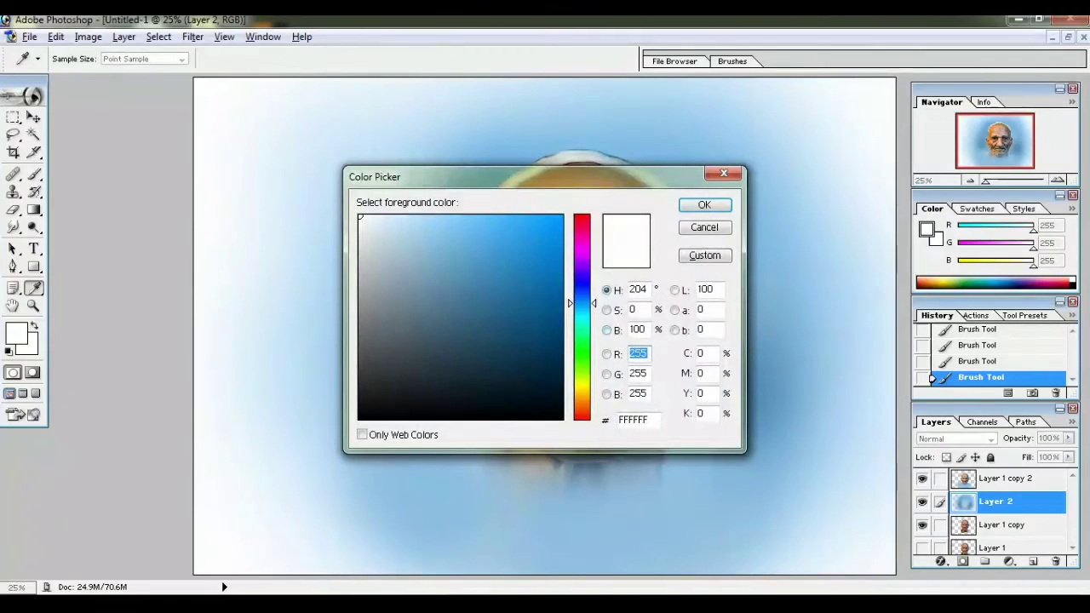
{"action": "left_click", "coordinate": [582, 342]}
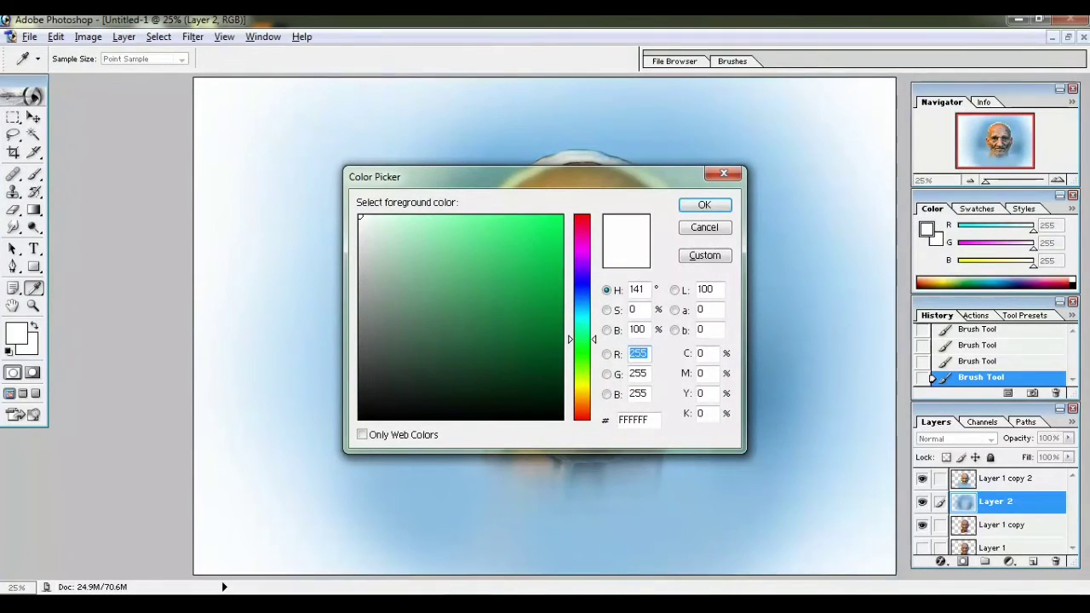
{"action": "left_click_drag", "start_coordinate": [582, 339], "coordinate": [581, 375]}
{"action": "left_click", "coordinate": [558, 220]}
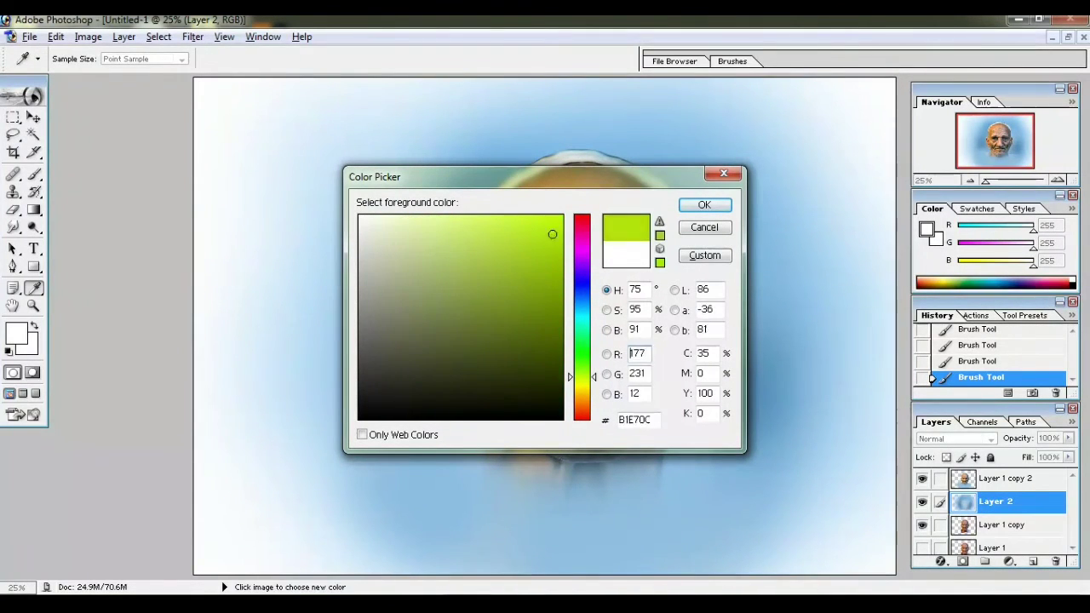
{"action": "left_click", "coordinate": [704, 204]}
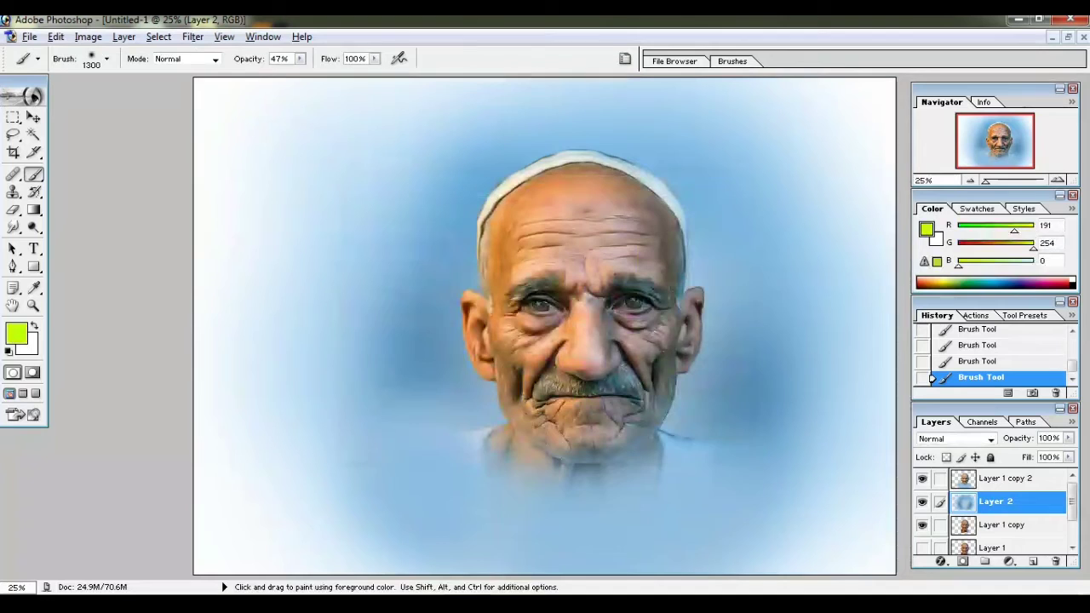
- Build a yellow-green glow in the backdrop right of the face and up beside the head
{"action": "left_click", "coordinate": [628, 434]}
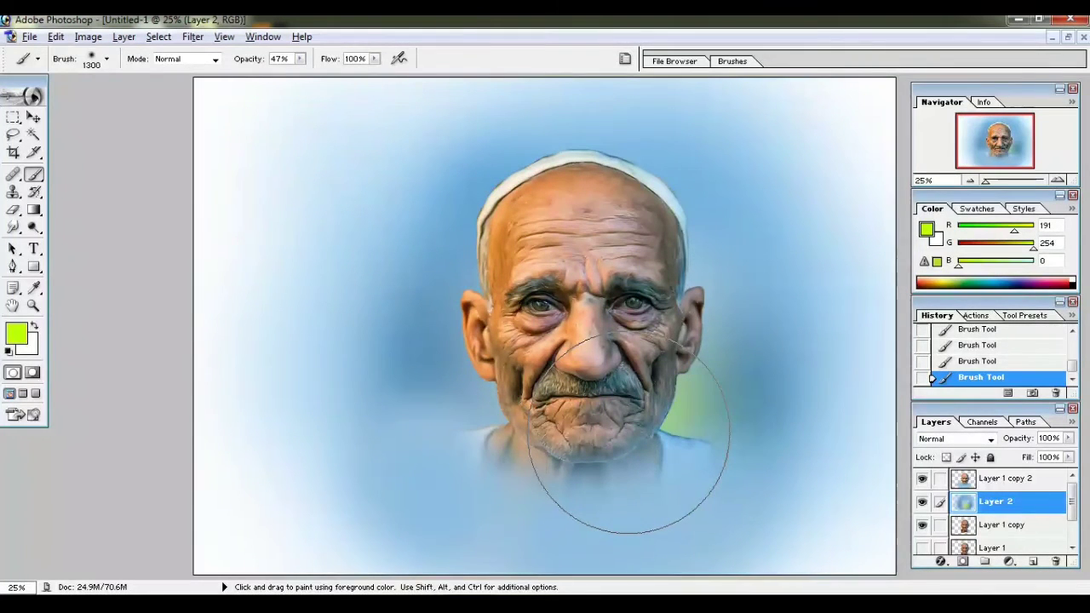
{"action": "left_click", "coordinate": [714, 379]}
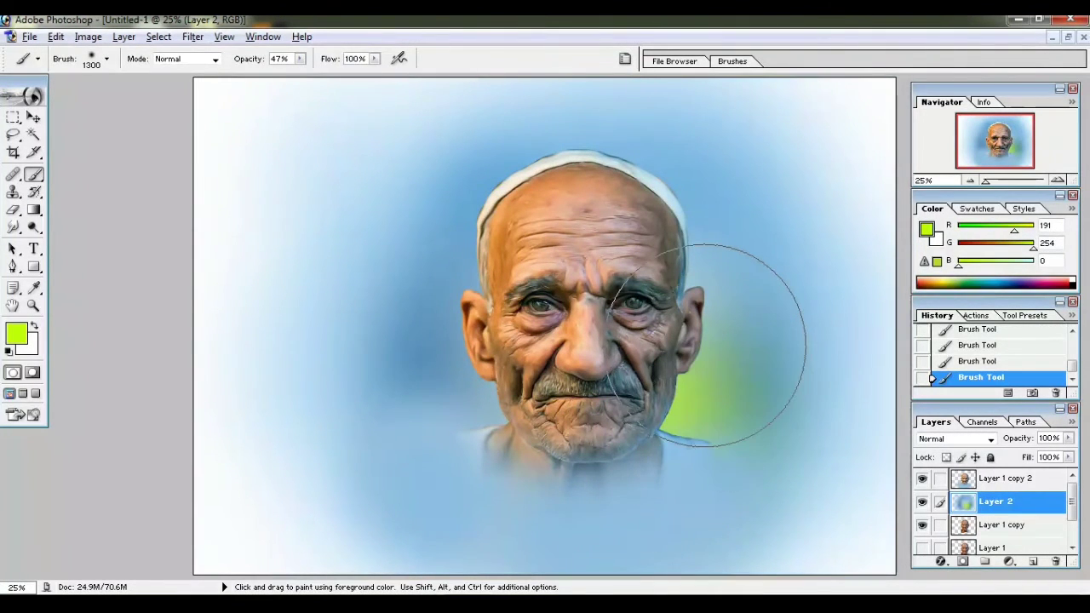
{"action": "left_click_drag", "start_coordinate": [704, 346], "coordinate": [678, 302]}
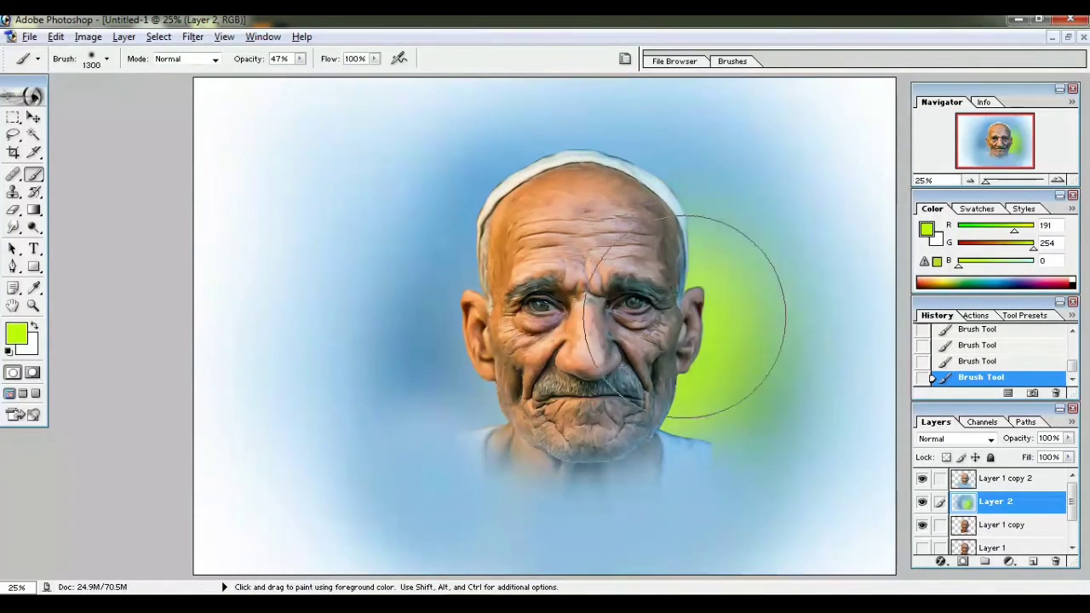
{"action": "left_click", "coordinate": [754, 419]}
{"action": "mouse_move", "coordinate": [755, 419]}
{"action": "left_mouse_down"}
{"action": "mouse_move", "coordinate": [685, 378]}
{"action": "mouse_move", "coordinate": [669, 281]}
{"action": "left_mouse_up"}
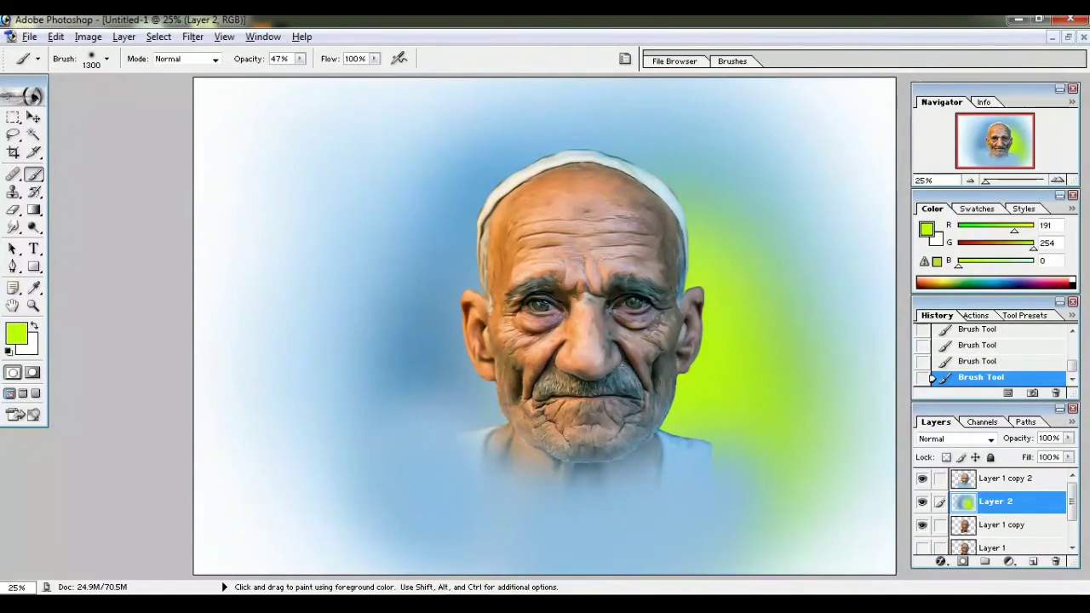
- Change the foreground colour to a softer, muted yellow-green
{"action": "left_click", "coordinate": [16, 334]}
{"action": "left_click", "coordinate": [533, 270]}
{"action": "left_click", "coordinate": [487, 248]}
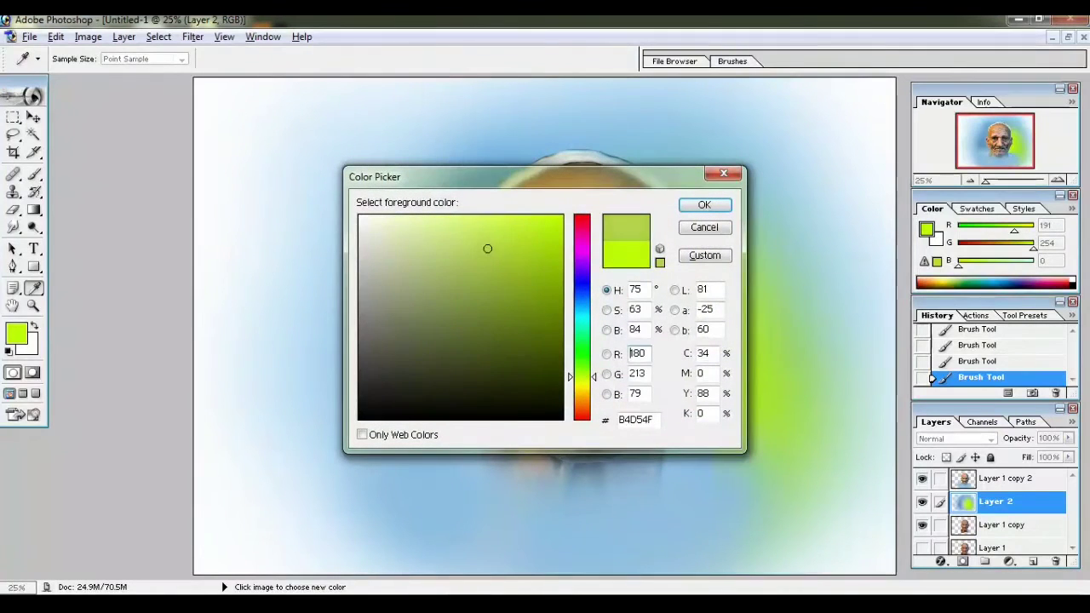
{"action": "key", "text": "Return"}
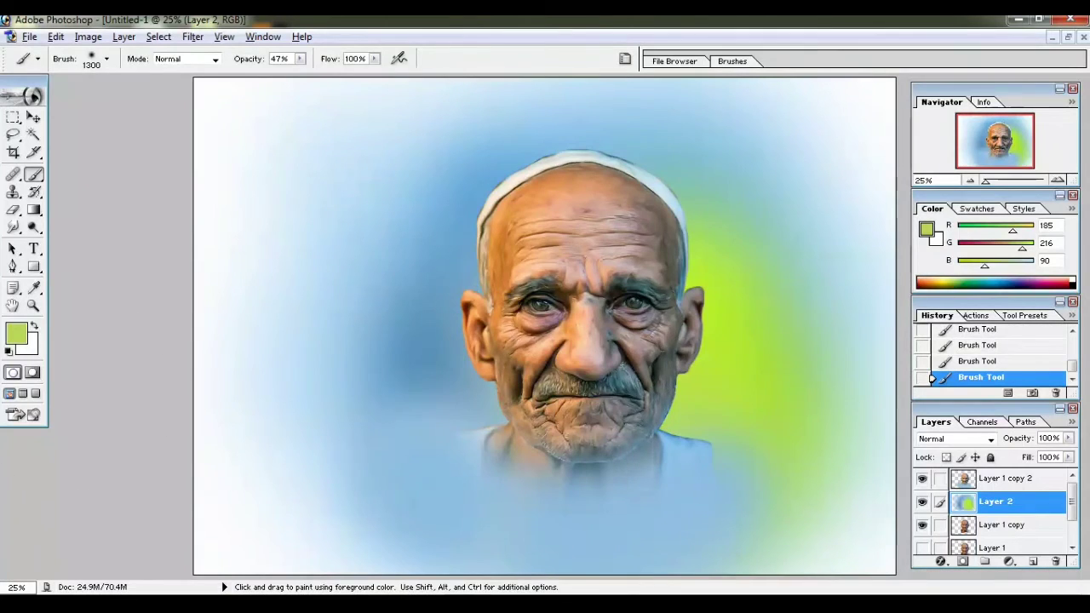
- Paint mid blue over the pale lower-left and lower-right corners of the backdrop
{"action": "key", "text": "i"}
{"action": "left_click", "coordinate": [16, 334]}
{"action": "left_click", "coordinate": [527, 312]}
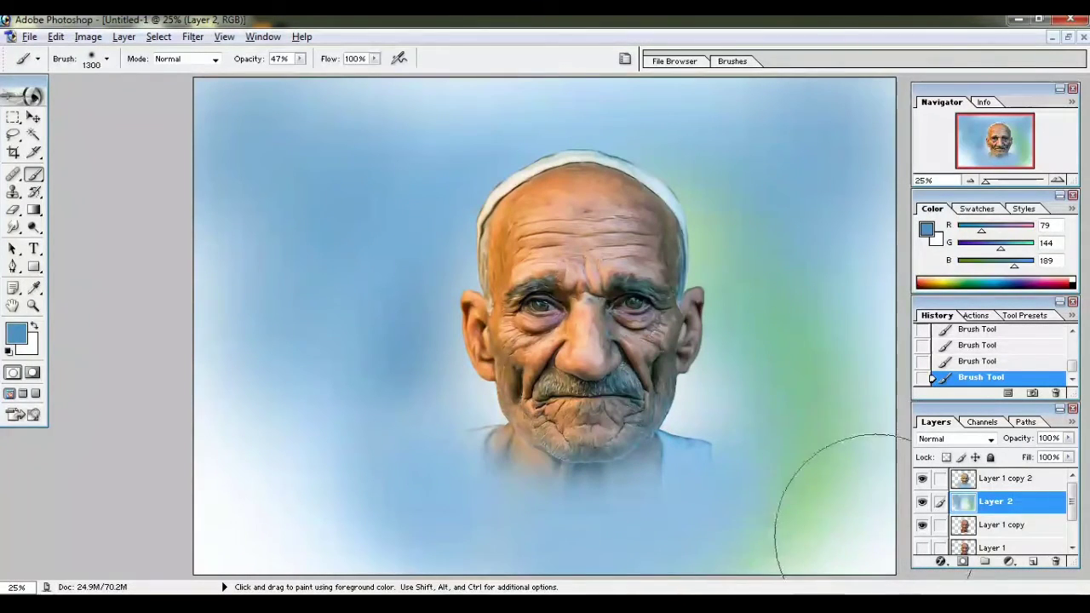
{"action": "left_click_drag", "start_coordinate": [287, 463], "coordinate": [256, 500]}
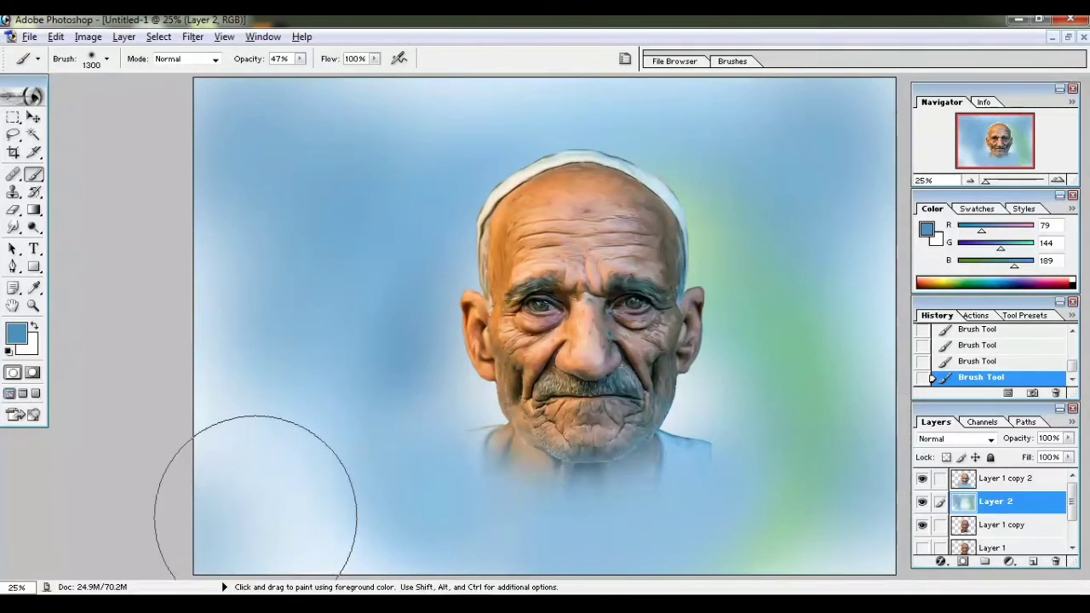
{"action": "mouse_move", "coordinate": [342, 528]}
{"action": "left_mouse_down"}
{"action": "mouse_move", "coordinate": [255, 451]}
{"action": "mouse_move", "coordinate": [346, 451]}
{"action": "mouse_move", "coordinate": [333, 499]}
{"action": "mouse_move", "coordinate": [207, 381]}
{"action": "mouse_move", "coordinate": [213, 486]}
{"action": "left_mouse_up"}
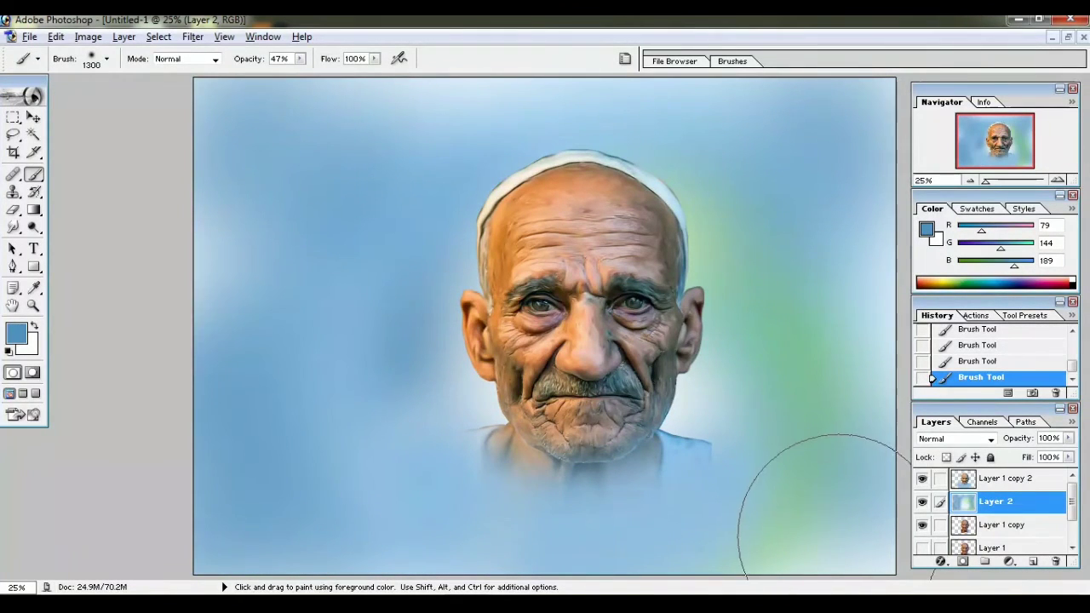
{"action": "left_click_drag", "start_coordinate": [839, 536], "coordinate": [851, 474]}
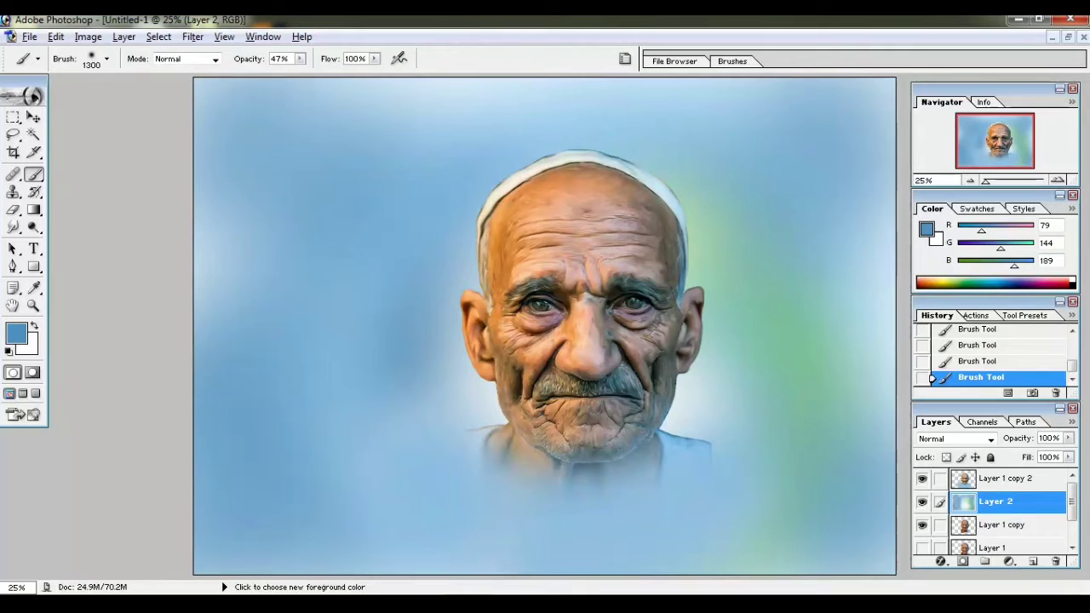
- Set the foreground colour to a vivid bright green (62, 246, 5)
{"action": "left_click", "coordinate": [814, 362], "text": "alt"}
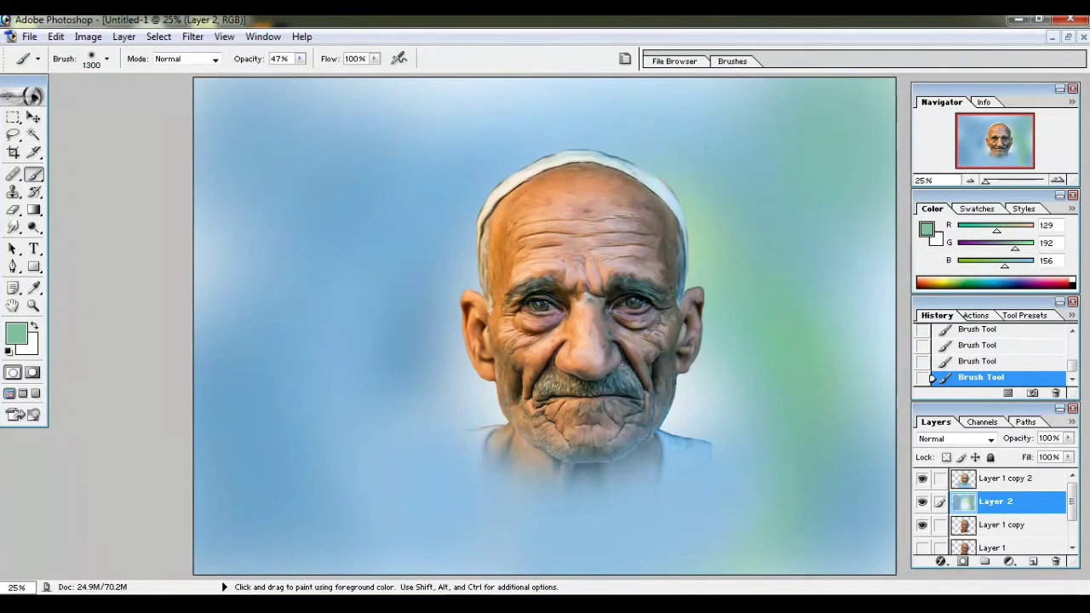
{"action": "left_click", "coordinate": [16, 333]}
{"action": "type", "text": "144"}
{"action": "left_click", "coordinate": [558, 223]}
{"action": "left_click", "coordinate": [705, 205]}
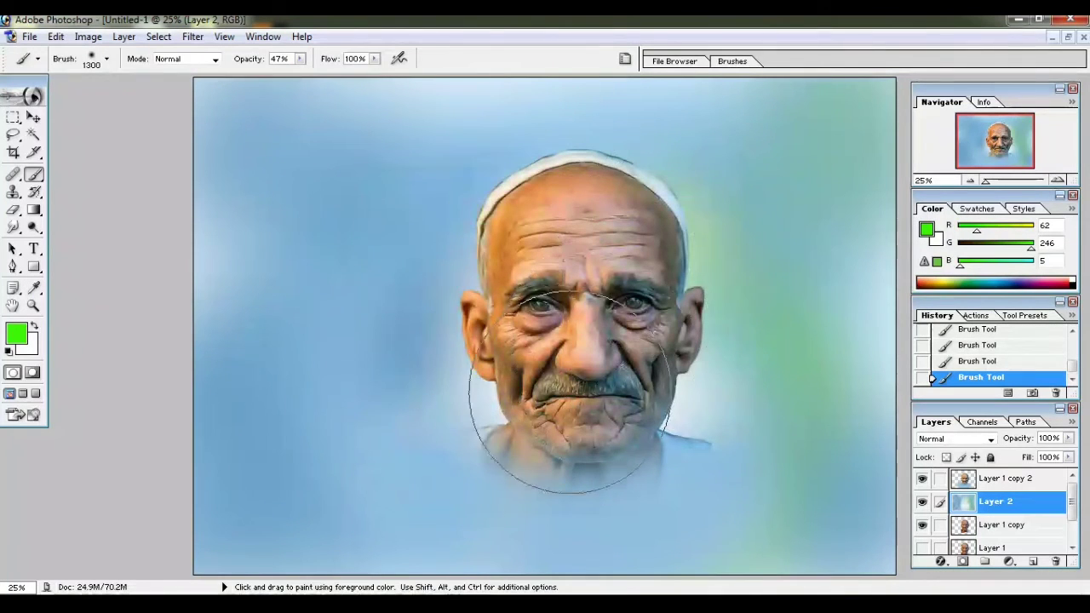
- Enlarge the brush and wash bright green over the upper-left backdrop and above the head
{"action": "key", "text": "bracketright"}
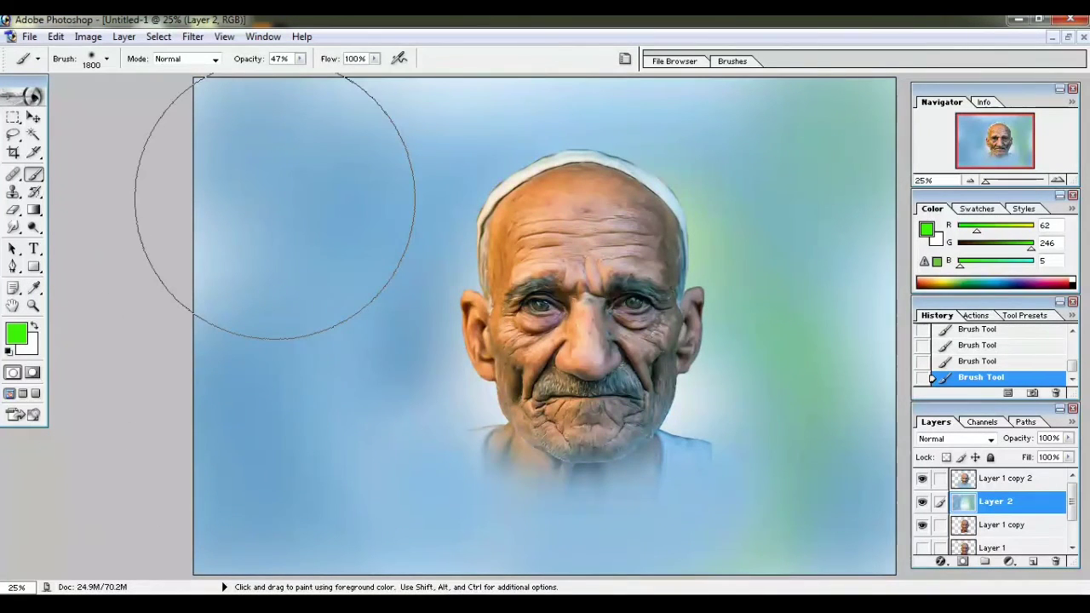
{"action": "mouse_move", "coordinate": [276, 204]}
{"action": "left_mouse_down"}
{"action": "mouse_move", "coordinate": [242, 134]}
{"action": "mouse_move", "coordinate": [304, 122]}
{"action": "left_mouse_up"}
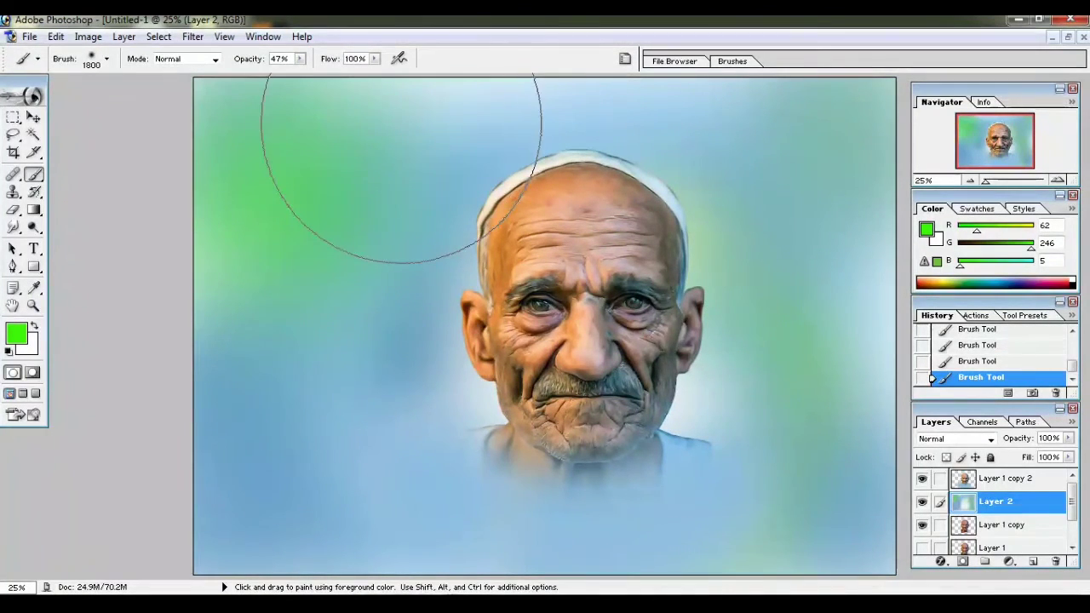
{"action": "mouse_move", "coordinate": [401, 123]}
{"action": "left_mouse_down"}
{"action": "mouse_move", "coordinate": [365, 134]}
{"action": "mouse_move", "coordinate": [292, 256]}
{"action": "mouse_move", "coordinate": [321, 235]}
{"action": "mouse_move", "coordinate": [314, 253]}
{"action": "mouse_move", "coordinate": [343, 297]}
{"action": "left_mouse_up"}
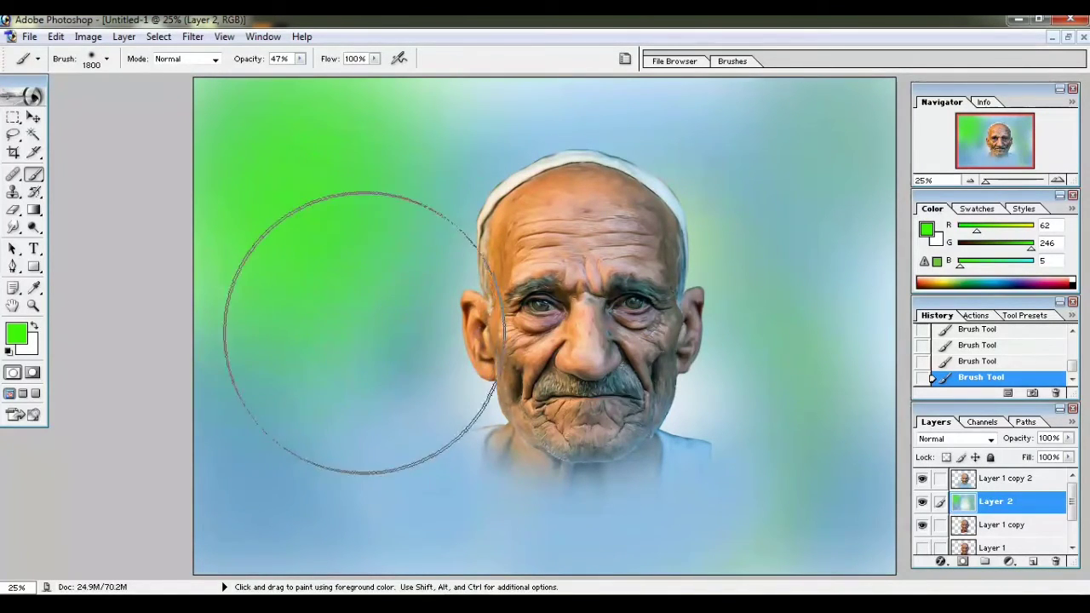
{"action": "mouse_move", "coordinate": [434, 360]}
{"action": "left_mouse_down"}
{"action": "mouse_move", "coordinate": [444, 333]}
{"action": "mouse_move", "coordinate": [389, 280]}
{"action": "left_mouse_up"}
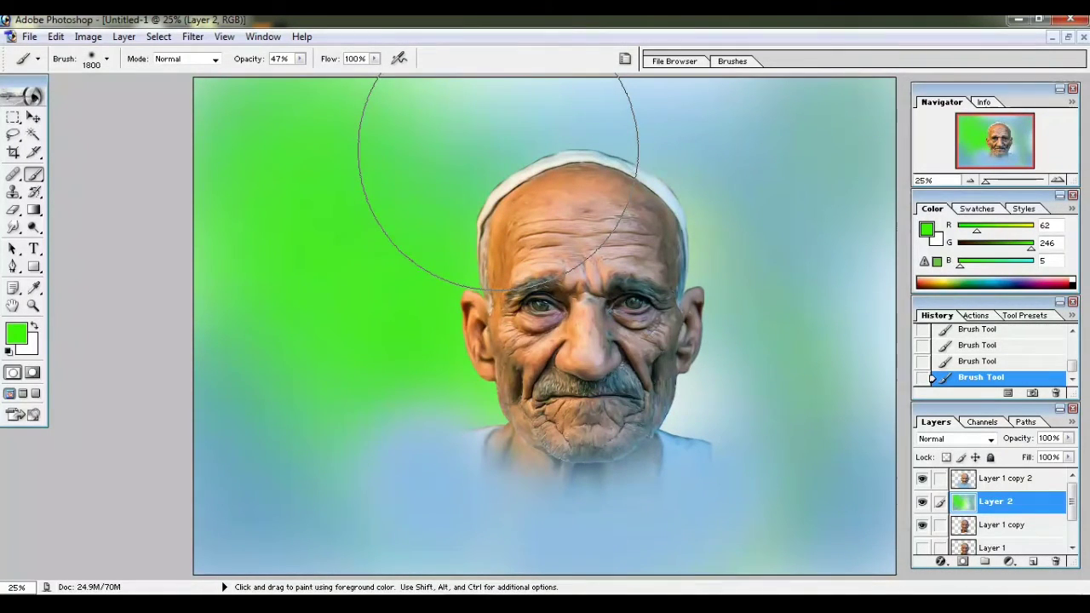
{"action": "left_click_drag", "start_coordinate": [499, 183], "coordinate": [499, 90]}
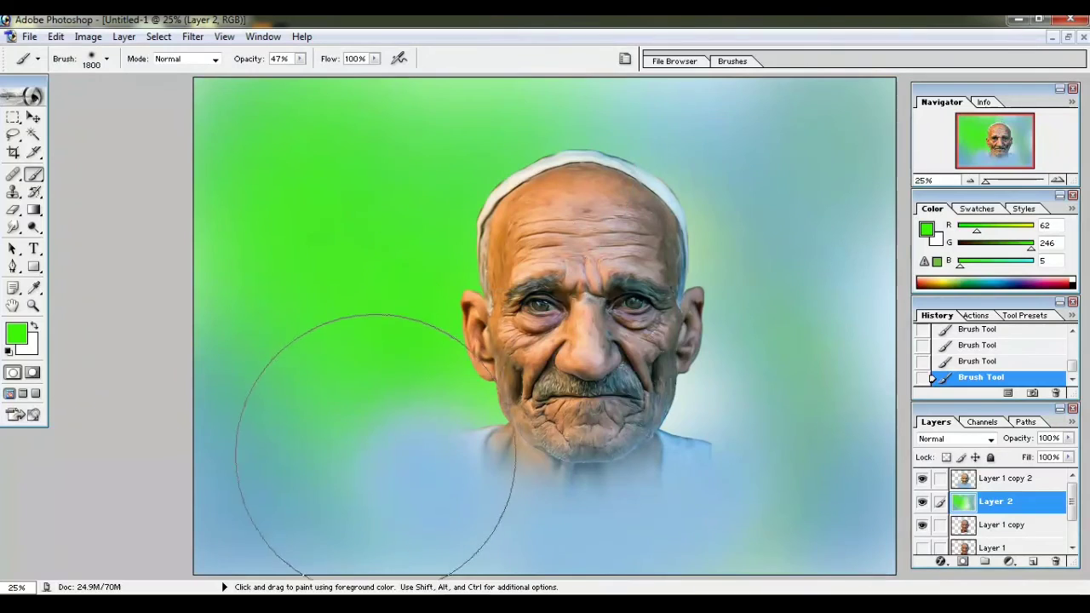
{"action": "key", "text": "i"}
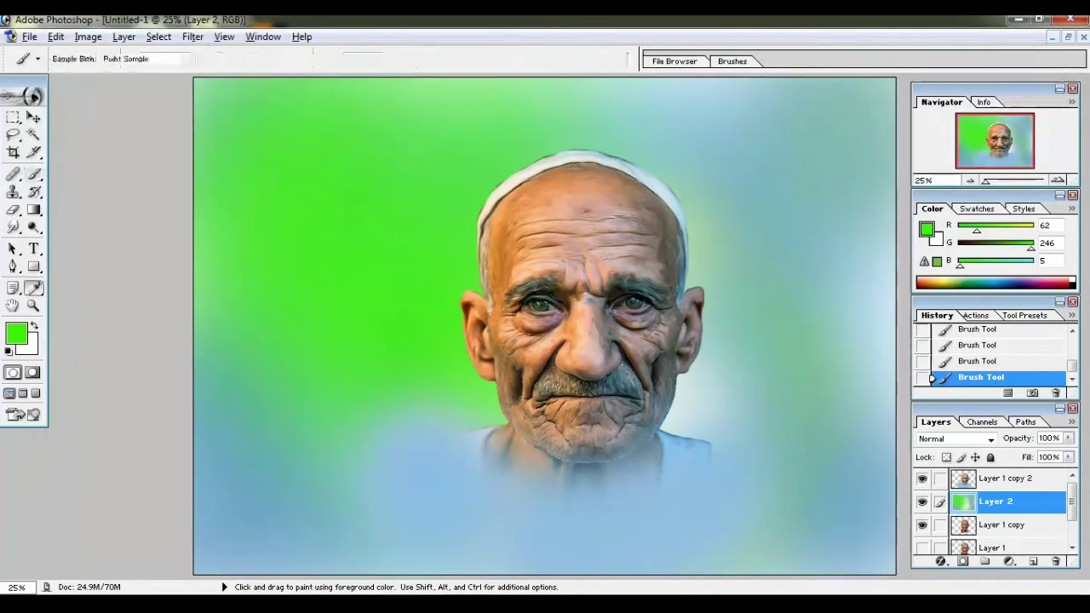
{"action": "left_click", "coordinate": [16, 334]}
- Set the colour's red value to 220 and paint yellow-green left of the face
{"action": "double_click", "coordinate": [634, 353]}
{"action": "type", "text": "220"}
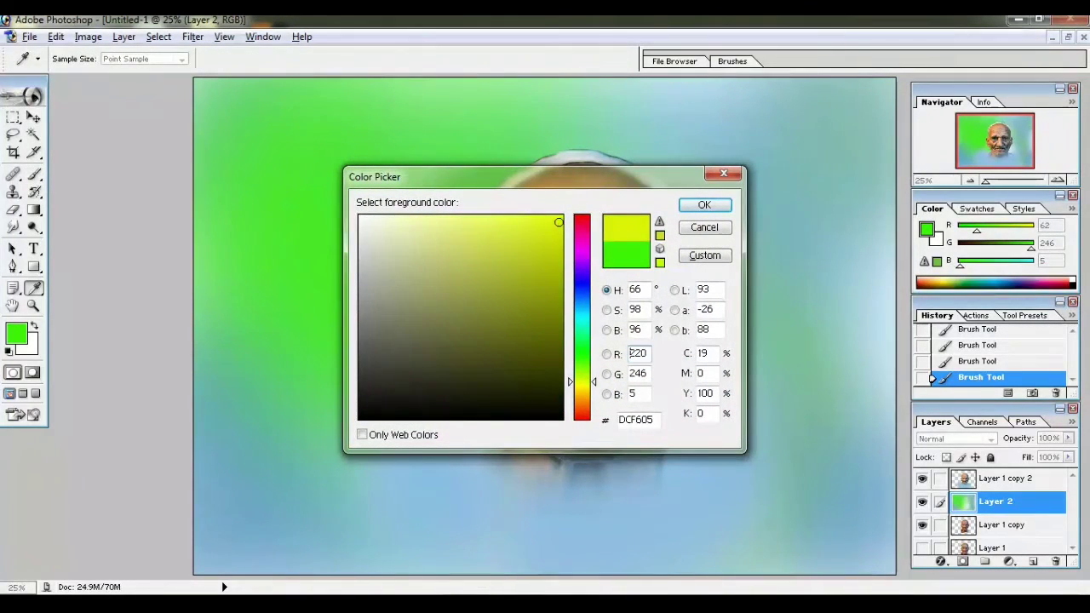
{"action": "key", "text": "Return"}
{"action": "key", "text": "b"}
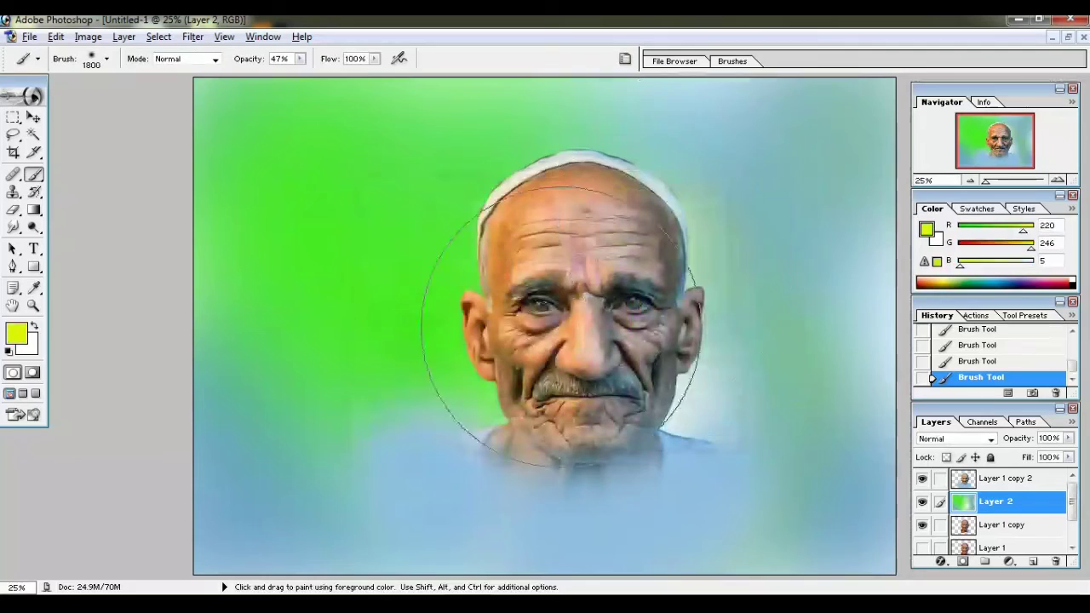
{"action": "left_click_drag", "start_coordinate": [526, 382], "coordinate": [515, 371]}
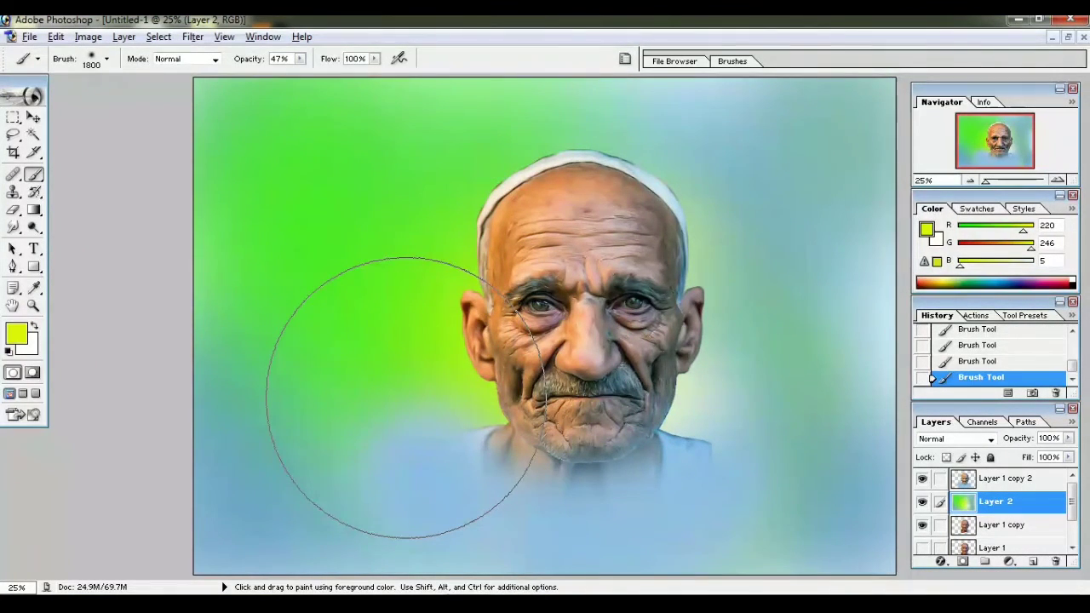
- Sample teal from the backdrop, then shift the colour picker's hue toward bright yellow
{"action": "left_click", "coordinate": [256, 414], "text": "alt"}
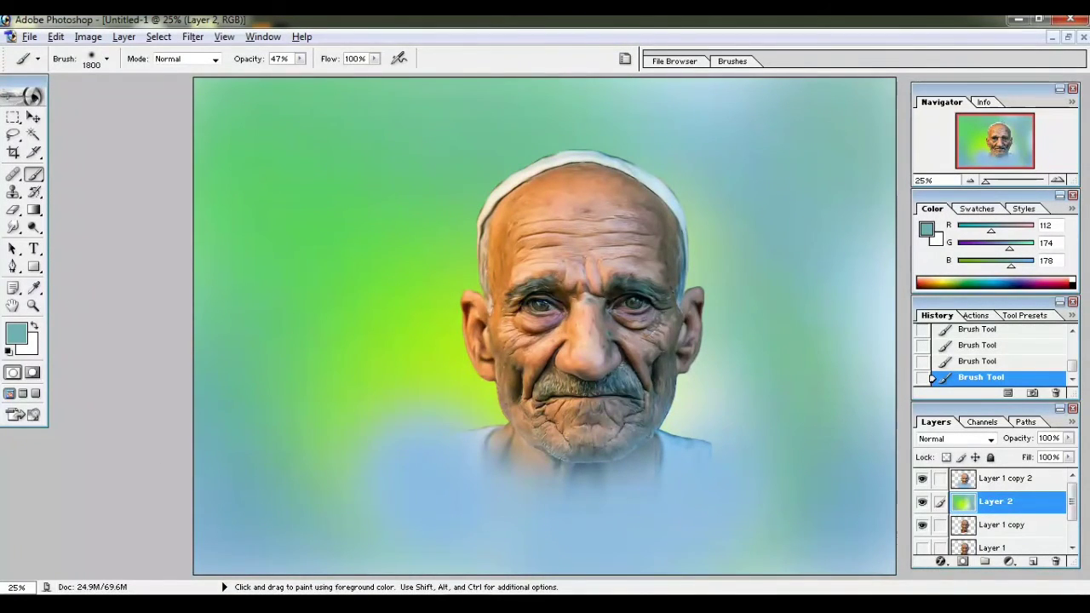
{"action": "left_click", "coordinate": [16, 334]}
{"action": "left_click_drag", "start_coordinate": [582, 316], "coordinate": [581, 391]}
- Set a saturated bright yellow and paint a soft glow right of the face
{"action": "left_click_drag", "start_coordinate": [434, 277], "coordinate": [557, 217]}
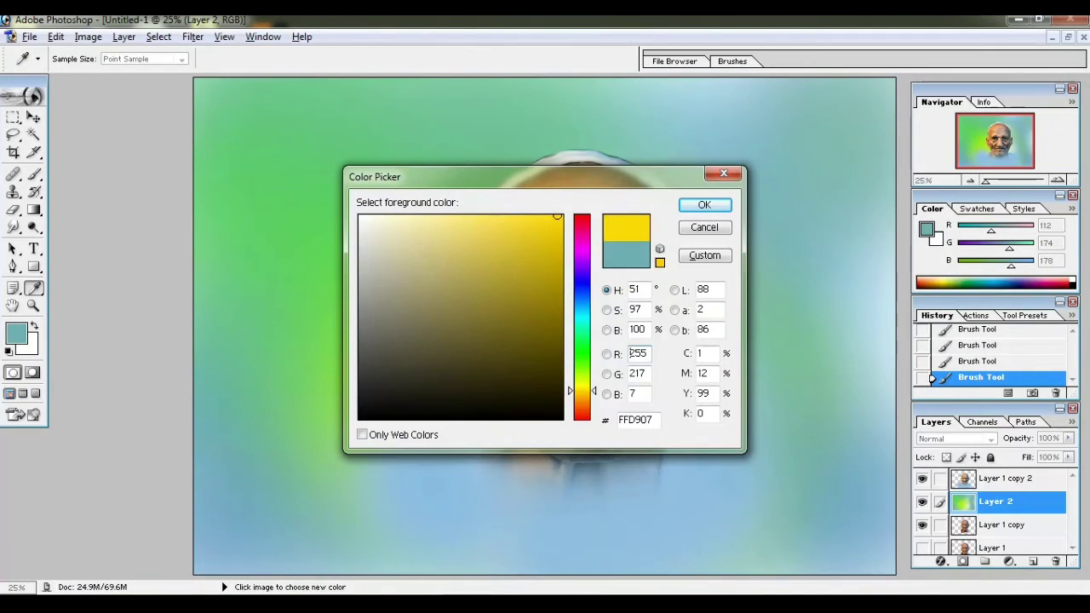
{"action": "left_click", "coordinate": [704, 204]}
{"action": "key", "text": "b"}
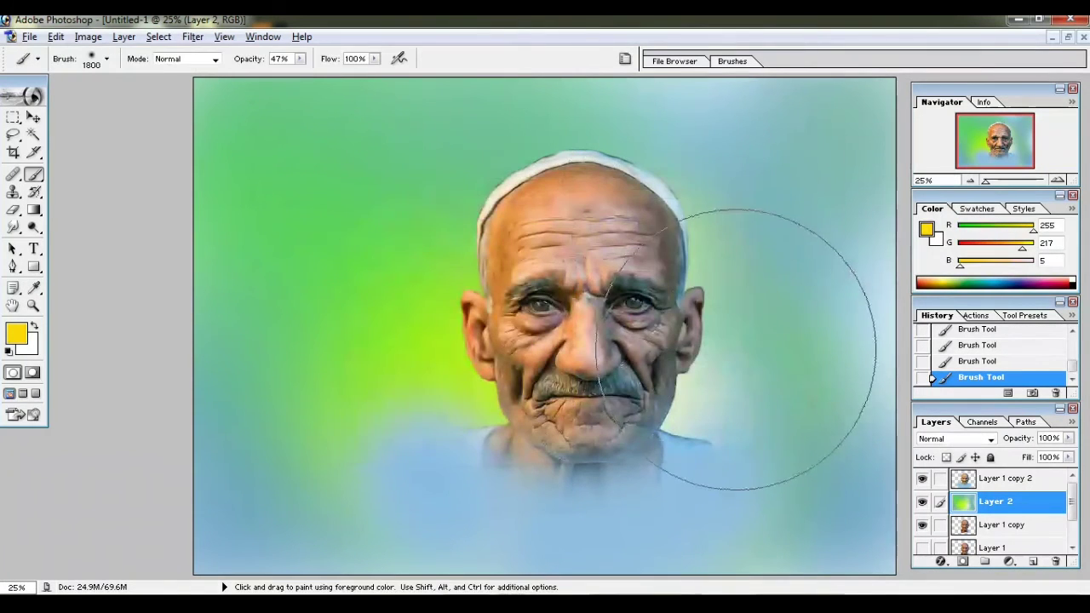
{"action": "mouse_move", "coordinate": [726, 377]}
{"action": "left_mouse_down"}
{"action": "mouse_move", "coordinate": [735, 340]}
{"action": "mouse_move", "coordinate": [726, 296]}
{"action": "left_mouse_up"}
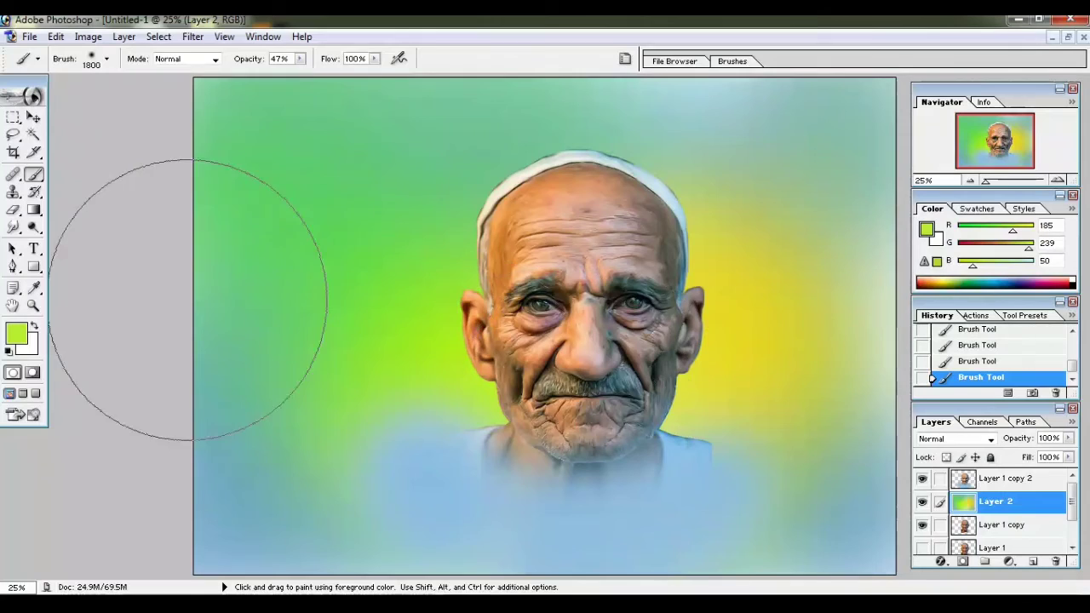
{"action": "left_click", "coordinate": [16, 334]}
- Set the colour to white and paint a white glow around the face
{"action": "left_click", "coordinate": [360, 217]}
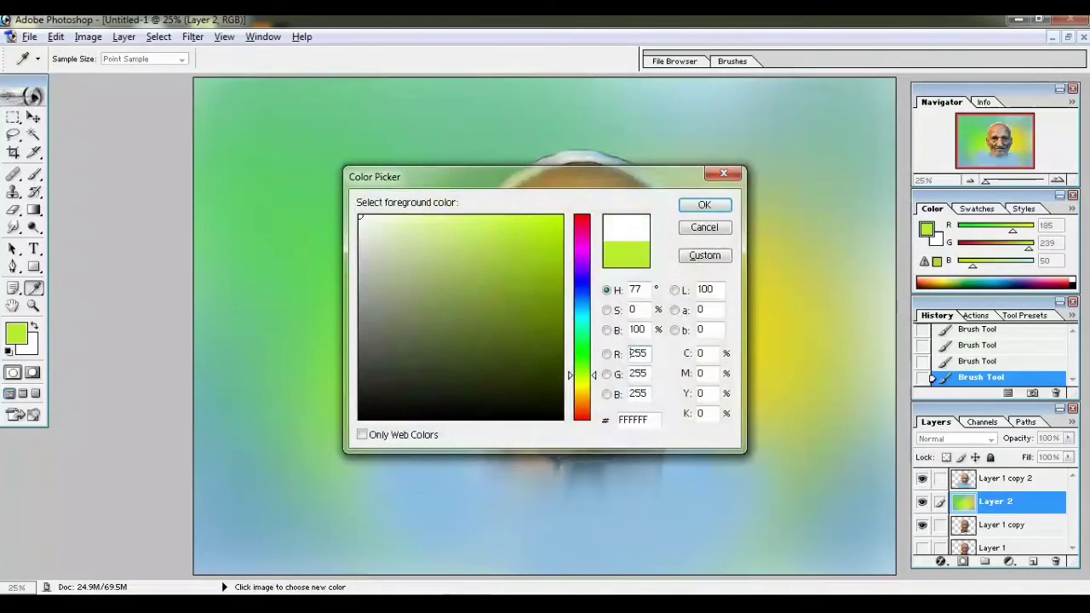
{"action": "key", "text": "Return"}
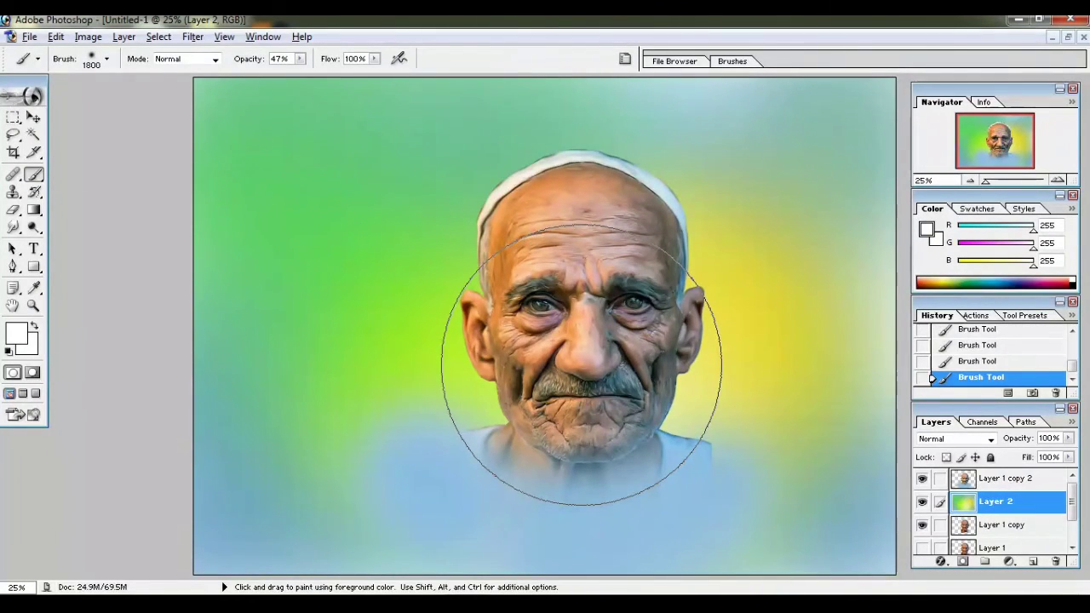
{"action": "left_click_drag", "start_coordinate": [582, 365], "coordinate": [657, 463]}
- Extend pale yellow on the right and left of the head, then sample light blue
{"action": "left_click", "coordinate": [706, 344], "text": "alt"}
{"action": "left_click_drag", "start_coordinate": [706, 344], "coordinate": [681, 401]}
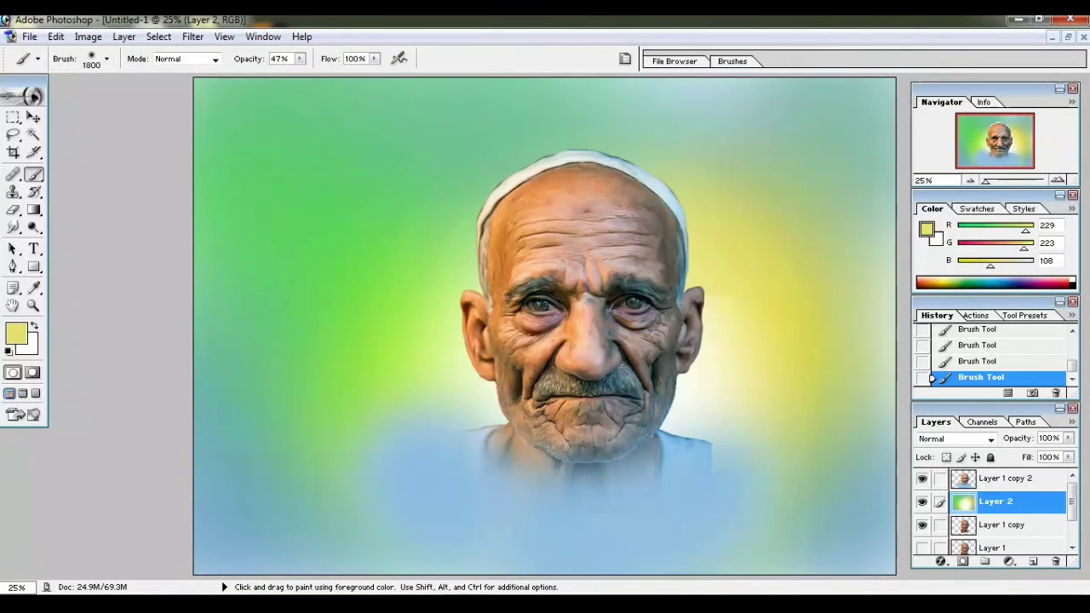
{"action": "left_click", "coordinate": [410, 229]}
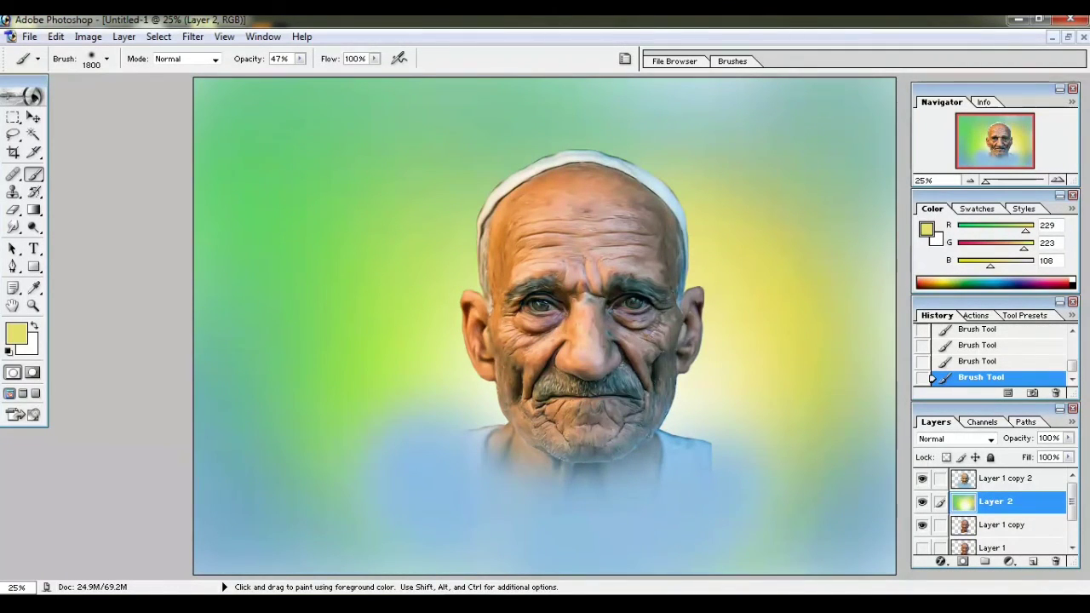
{"action": "left_click", "coordinate": [545, 519], "text": "alt"}
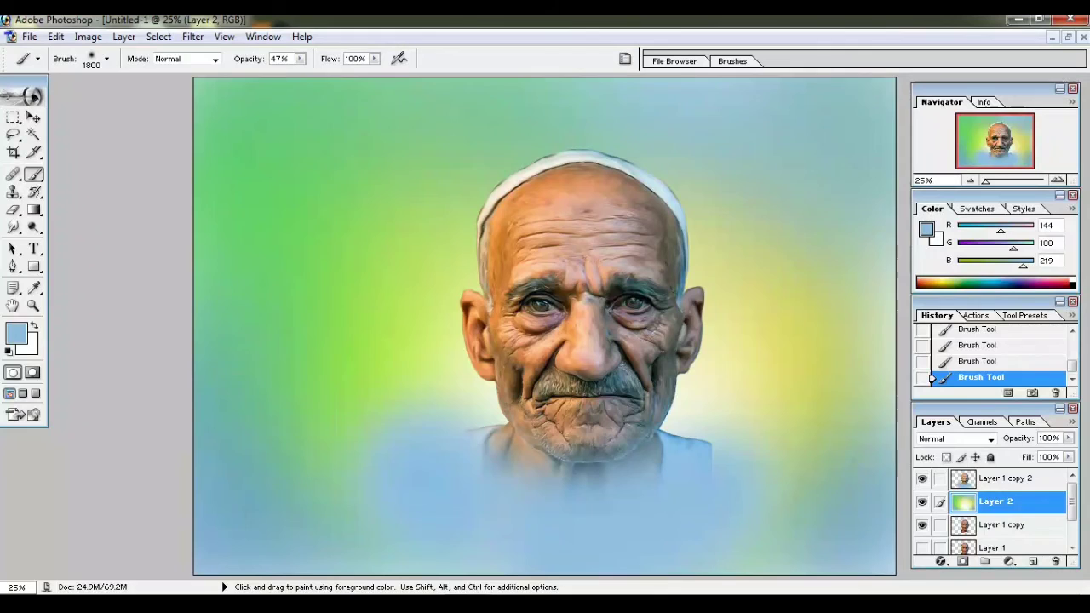
- Shrink the brush to 1100 px, sample pale mint, and switch to the Pencil Tool
{"action": "key", "text": "bracketleft"}
{"action": "key", "text": "bracketleft"}
{"action": "key", "text": "bracketleft"}
{"action": "left_click", "coordinate": [377, 287], "text": "alt"}
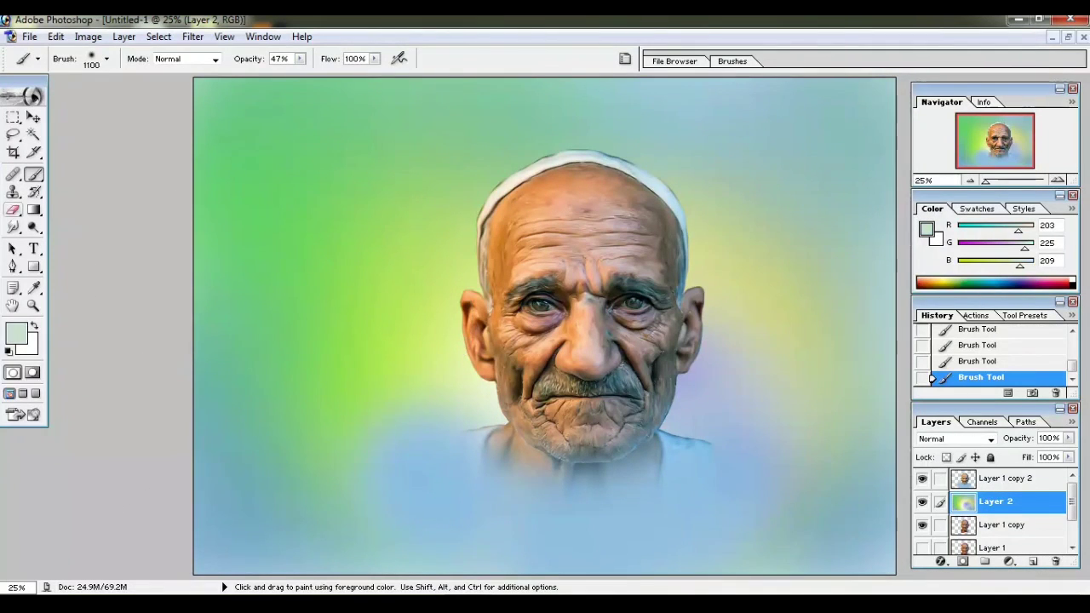
{"action": "left_click", "coordinate": [34, 175]}
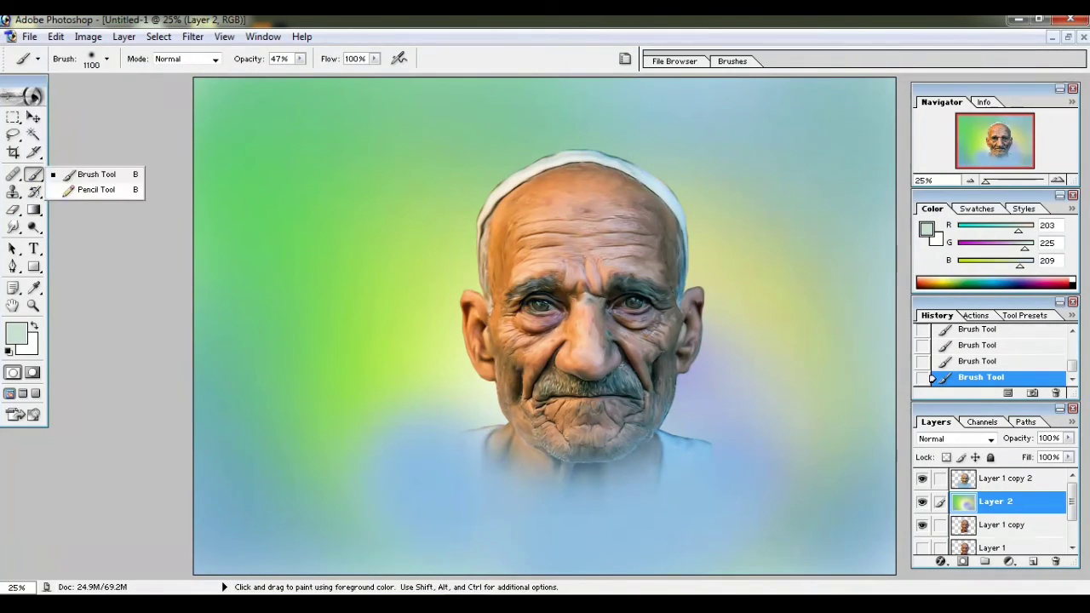
{"action": "left_click", "coordinate": [96, 189]}
- Set the foreground to black and stamp the camera-logo Pencil brush bottom right on Layer 1 copy 2
{"action": "left_click", "coordinate": [16, 333]}
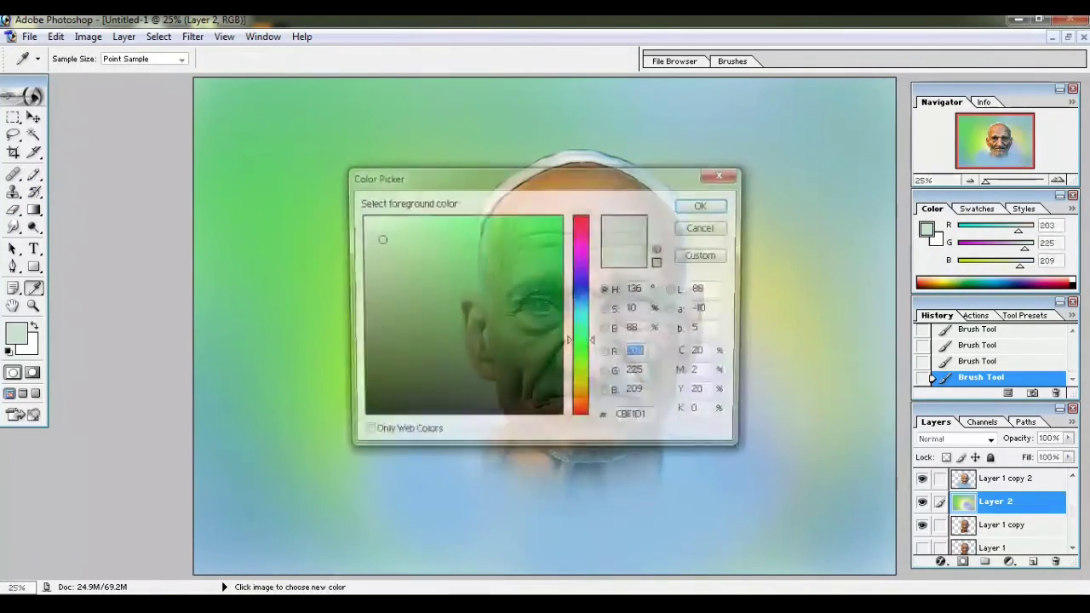
{"action": "left_click_drag", "start_coordinate": [382, 239], "coordinate": [359, 417]}
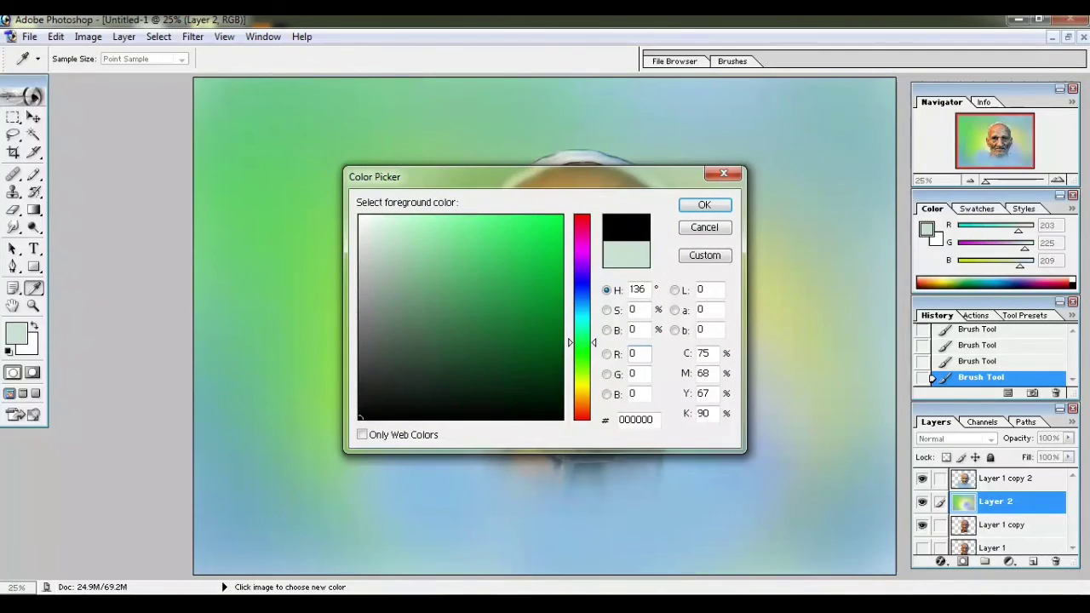
{"action": "key", "text": "Return"}
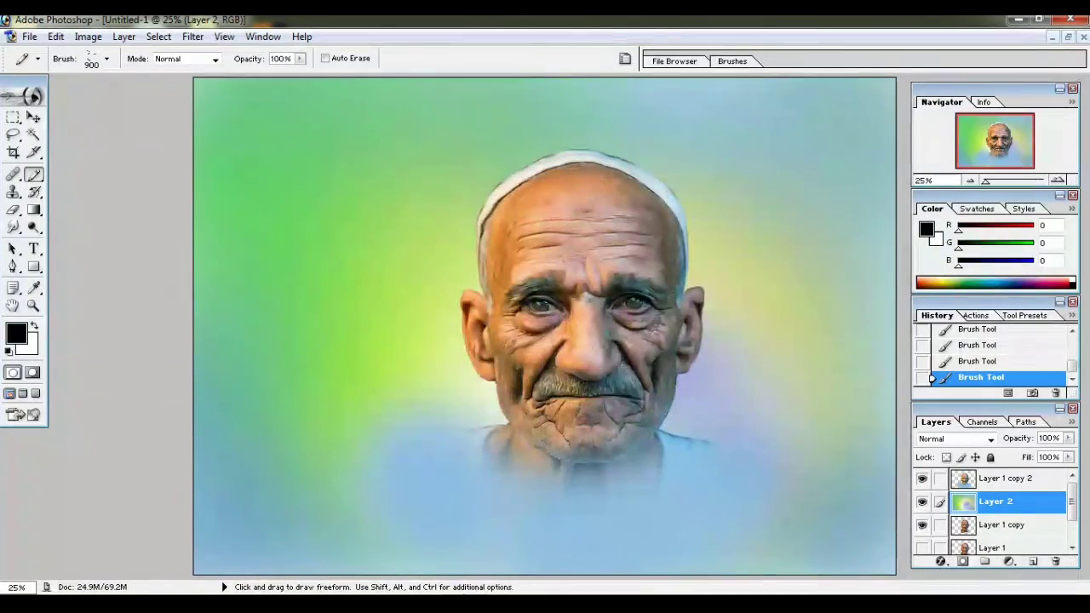
{"action": "left_click", "coordinate": [1010, 477]}
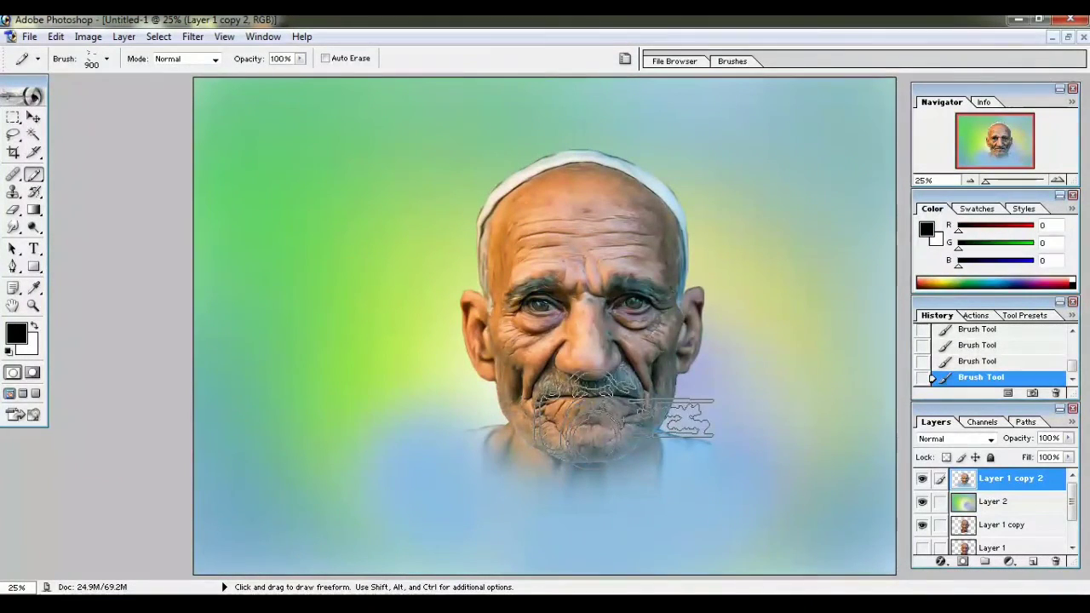
{"action": "left_click", "coordinate": [775, 511]}
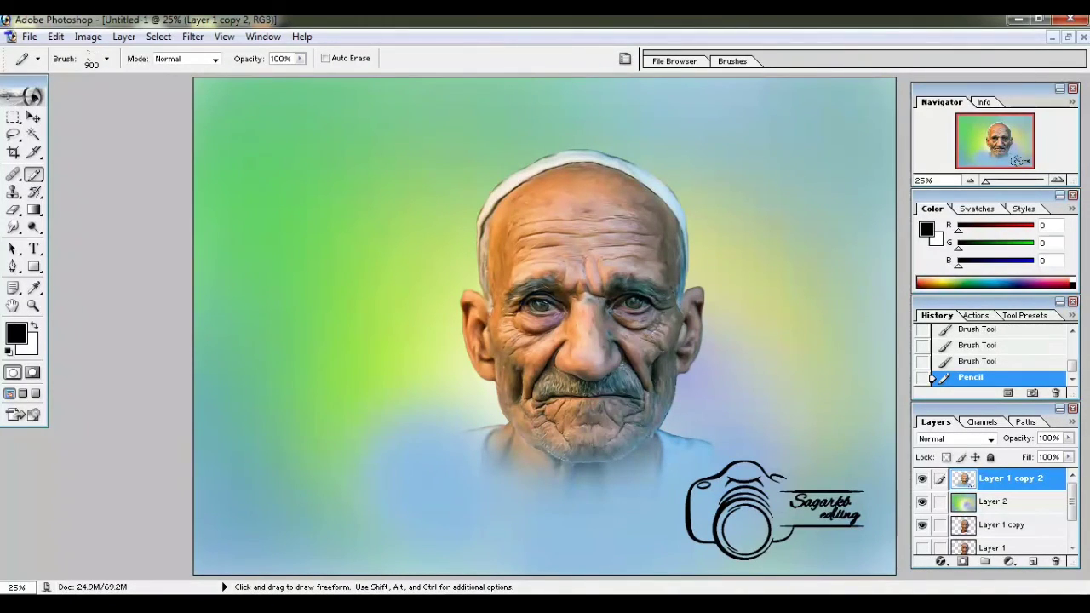
{"action": "key", "text": "ctrl+plus"}
{"action": "key", "text": "ctrl+plus"}
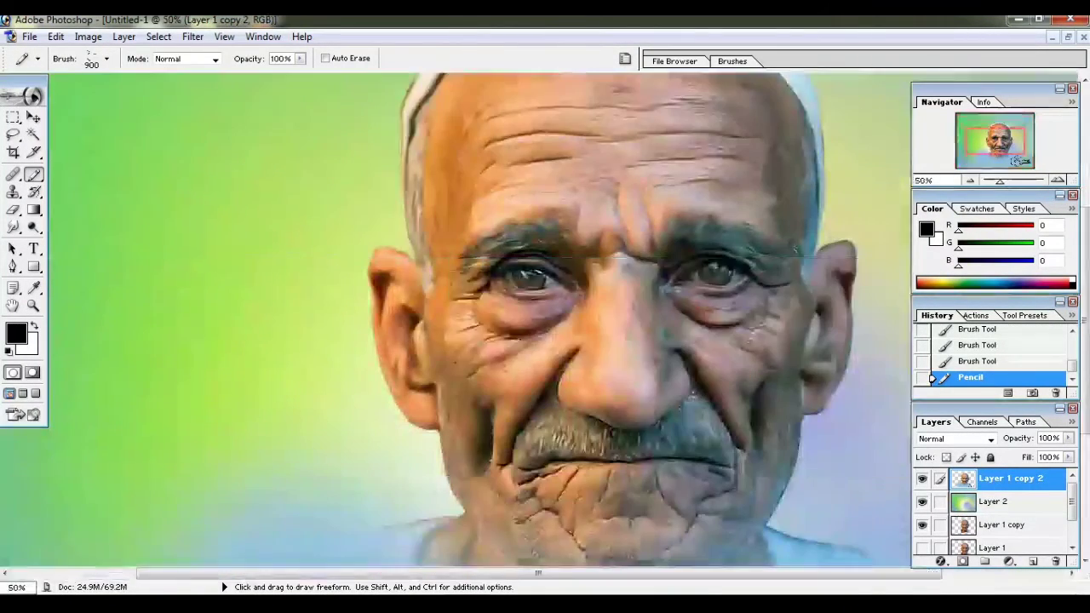
{"action": "key", "text": "ctrl+minus"}
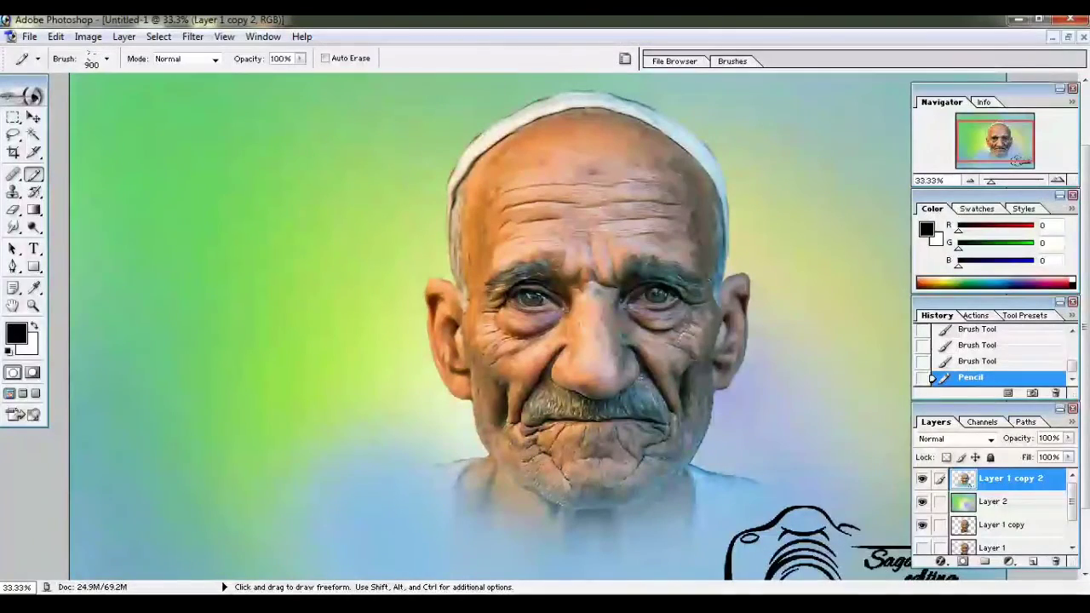
{"action": "key", "text": "Tab"}
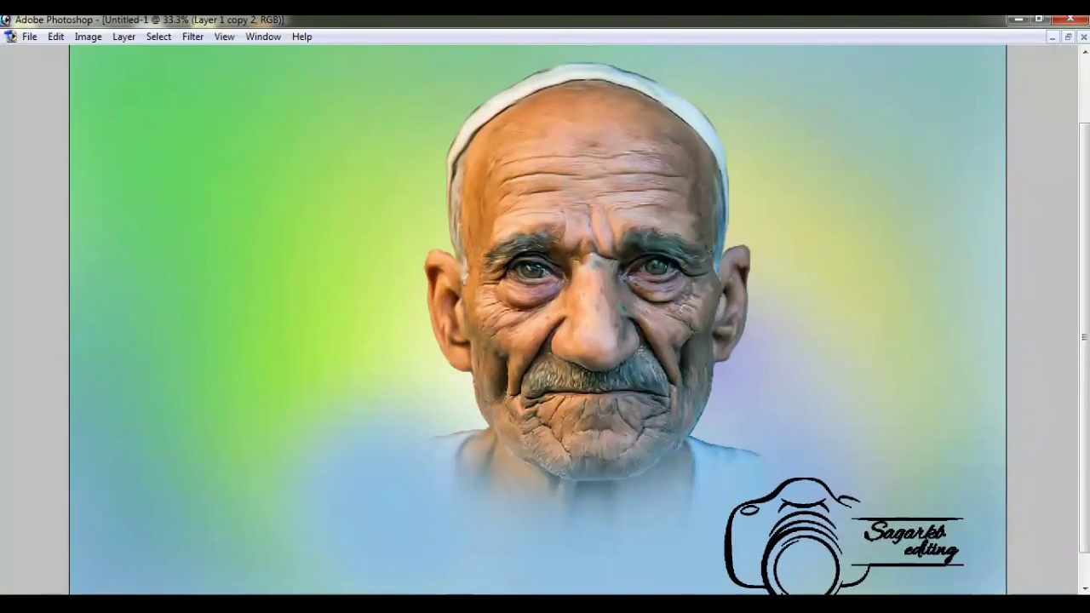
{"action": "key", "text": "ctrl+minus"}
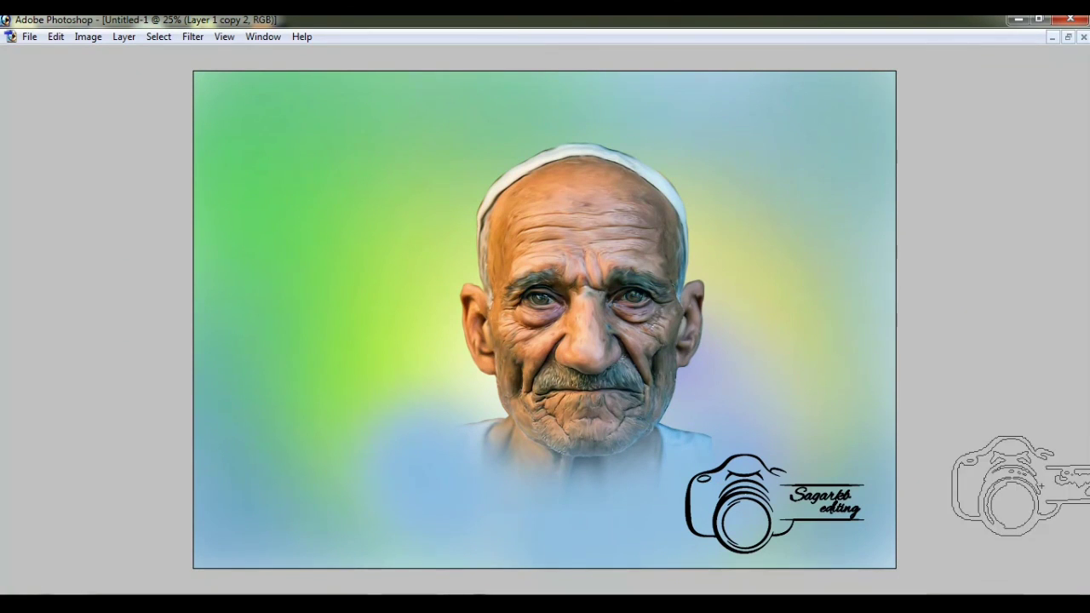
{"action": "scroll", "coordinate": [575, 183], "scroll_direction": "up", "scroll_amount": 3}
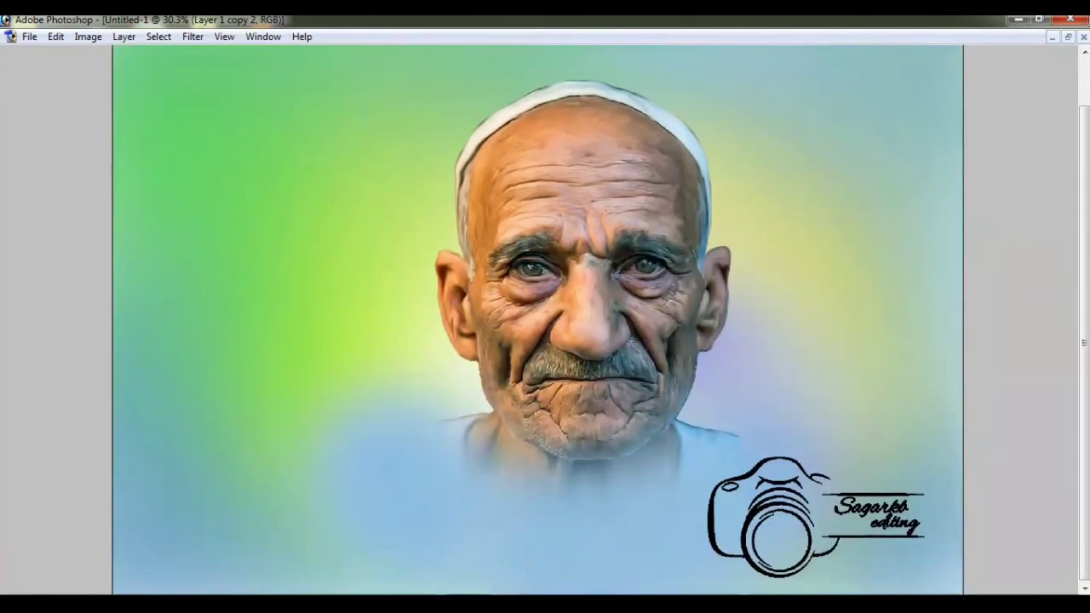
{"action": "scroll", "coordinate": [554, 323], "scroll_direction": "down", "scroll_amount": 2}
{"action": "scroll", "coordinate": [554, 324], "scroll_direction": "down", "scroll_amount": 2}
{"action": "key", "text": "ctrl+minus"}
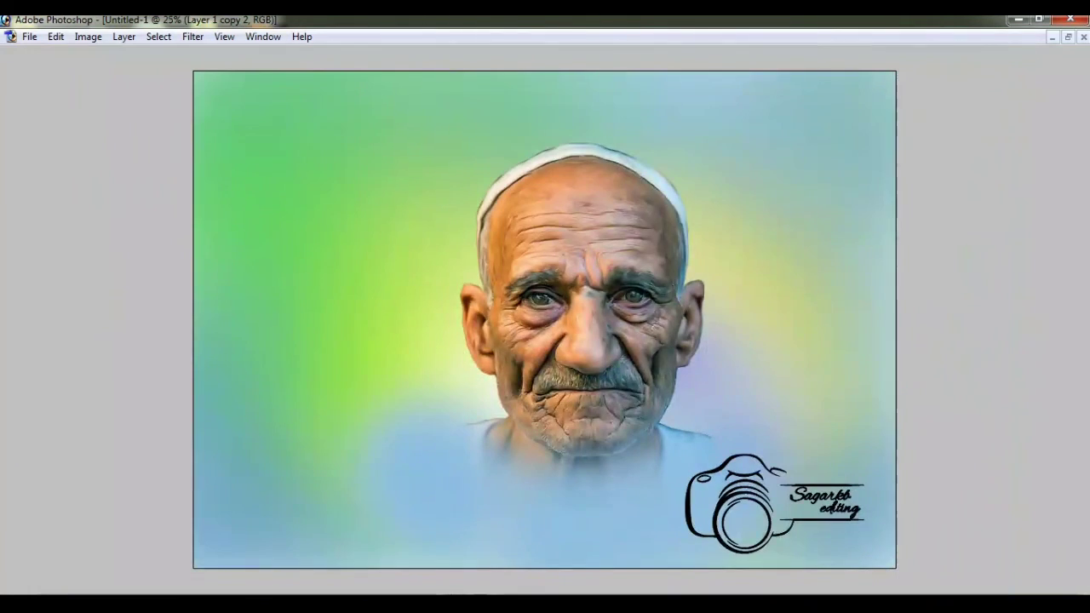
{"action": "key", "text": "Tab"}
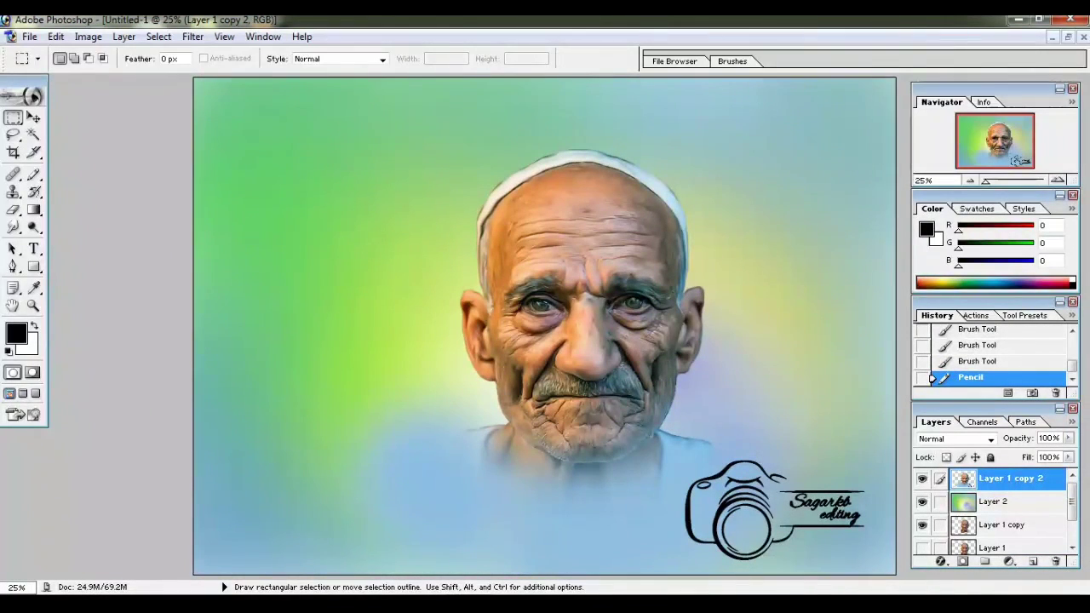